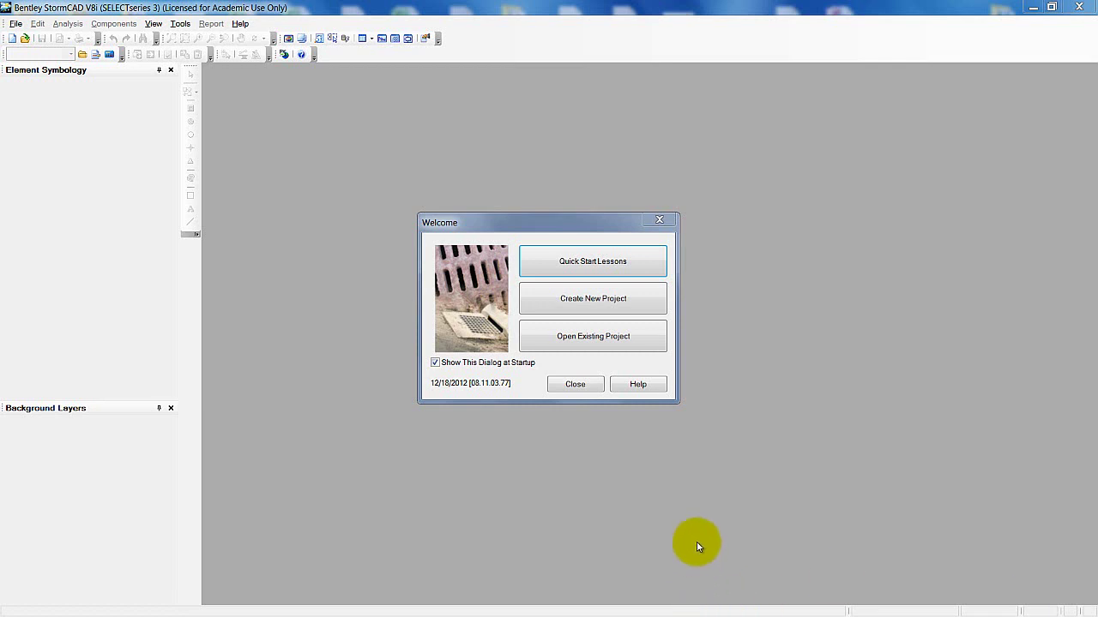
# Create a new project and save it as Tutorial in the StormCAD documents folder, replacing the existing file.
pyautogui.click(581, 299)
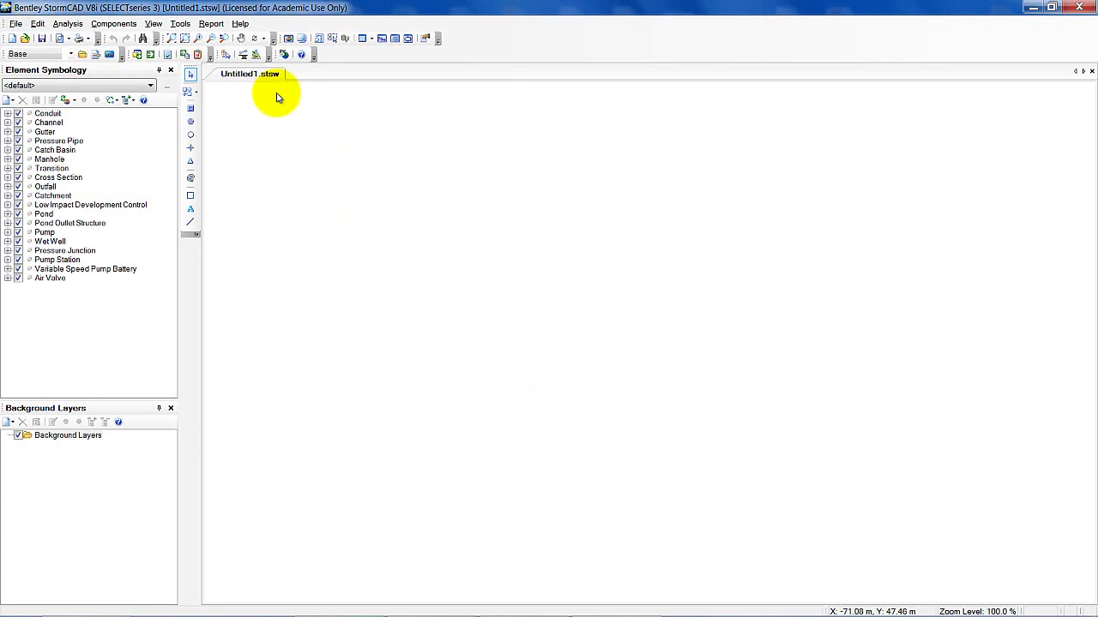
pyautogui.click(16, 24)
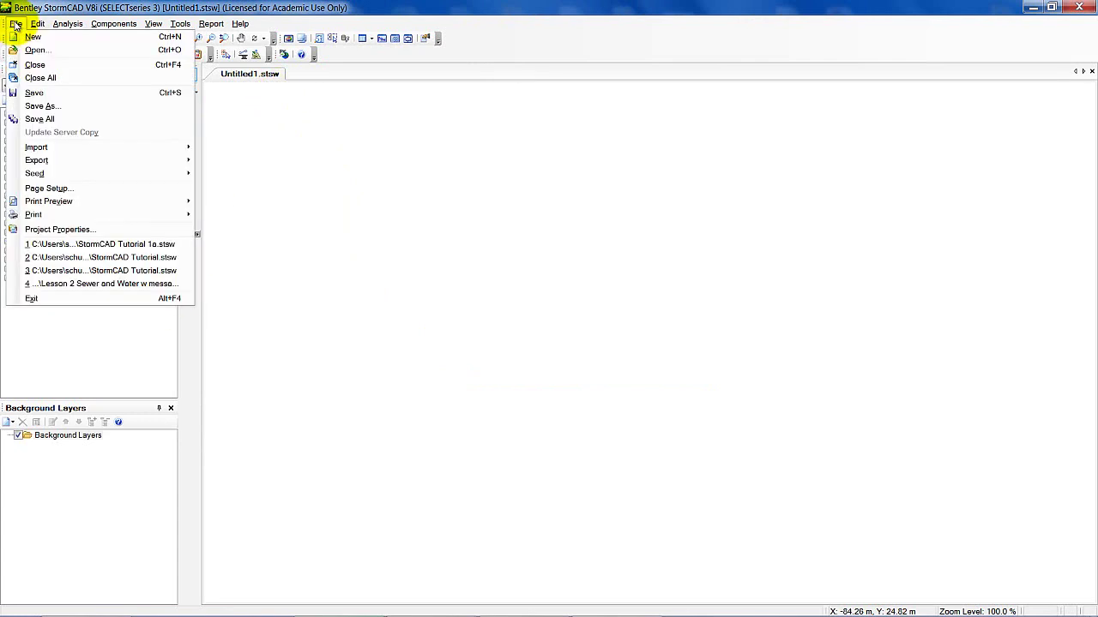
pyautogui.click(39, 107)
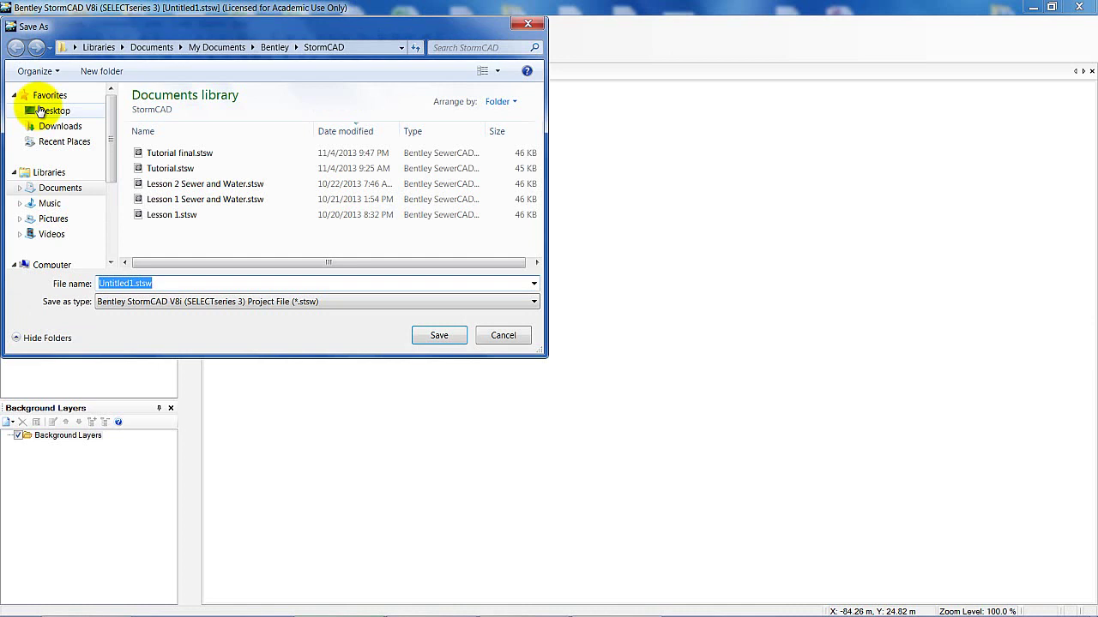
pyautogui.write('Tu')
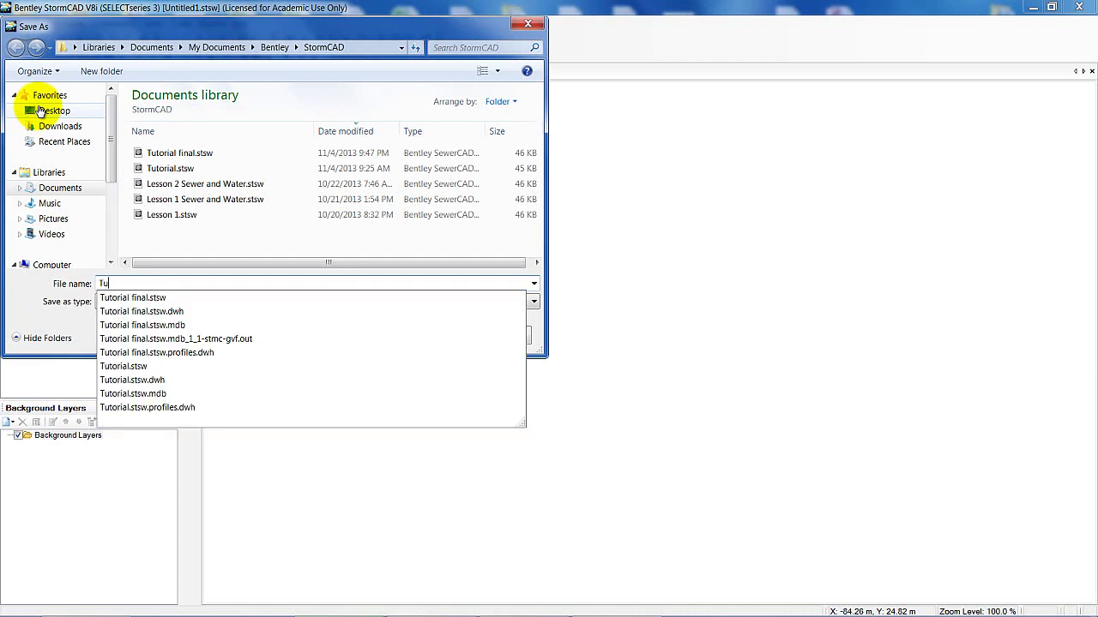
pyautogui.write('torial')
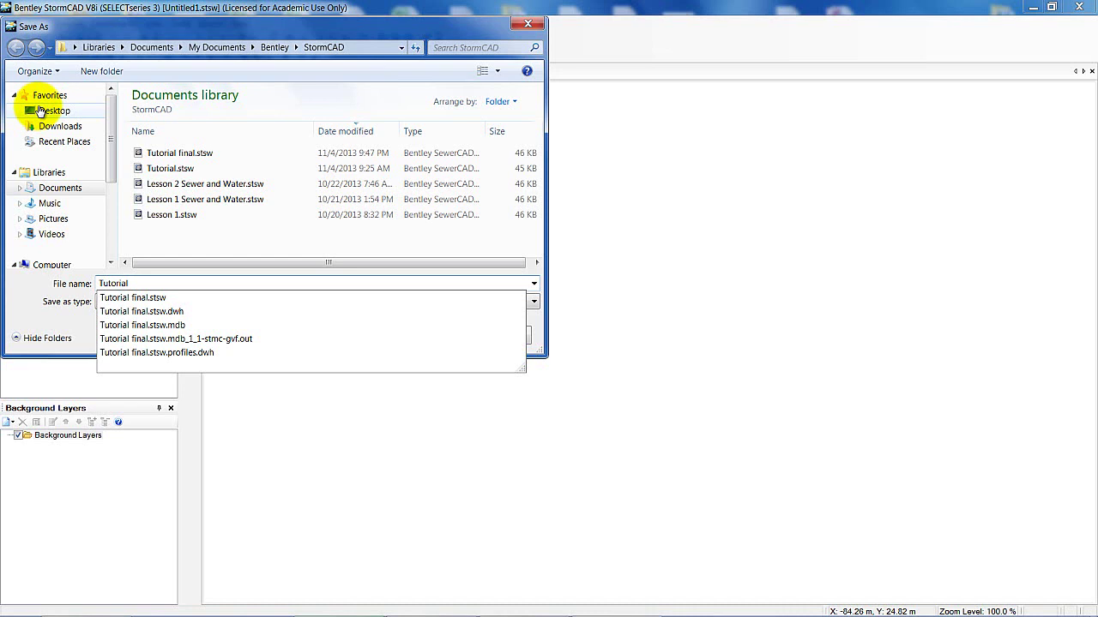
pyautogui.press('Return')
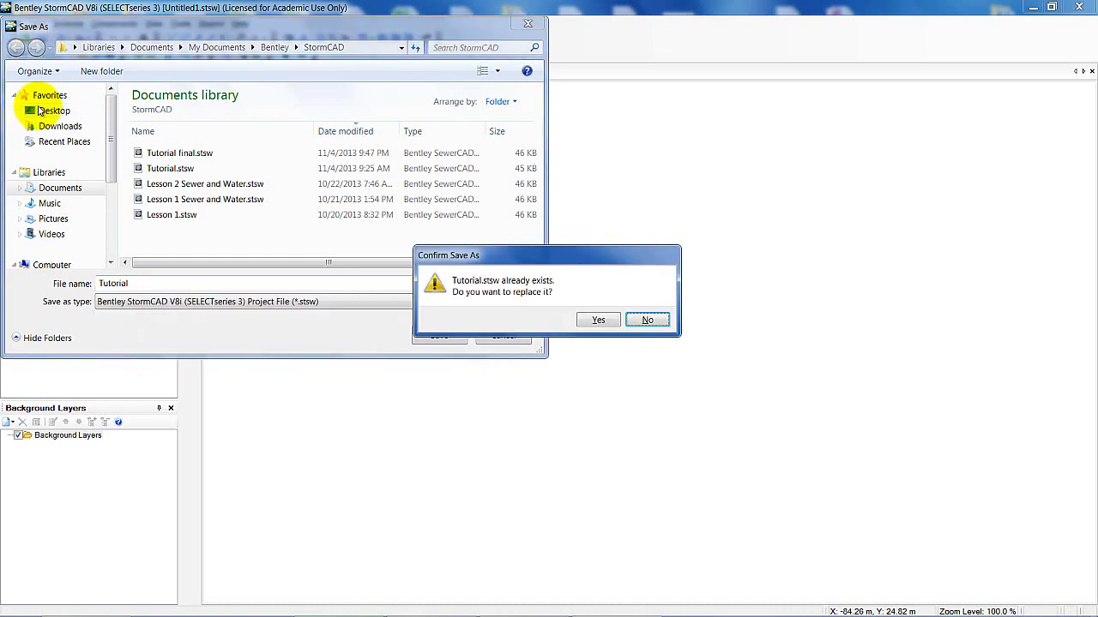
pyautogui.click(598, 320)
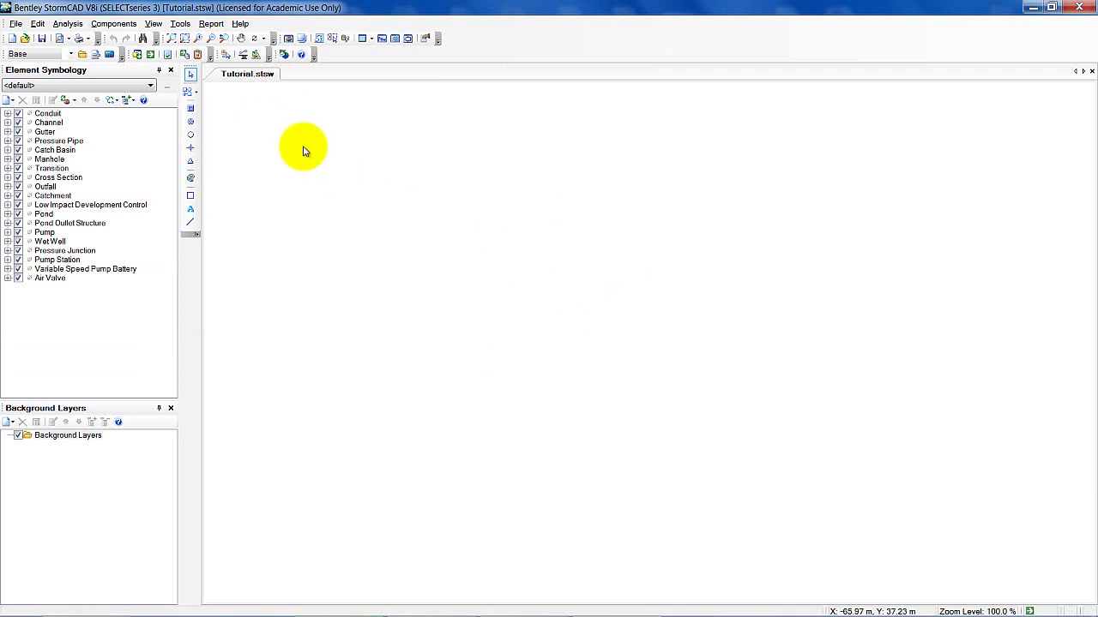
# Set the project's drawing mode to Schematic in the program options.
pyautogui.click(182, 24)
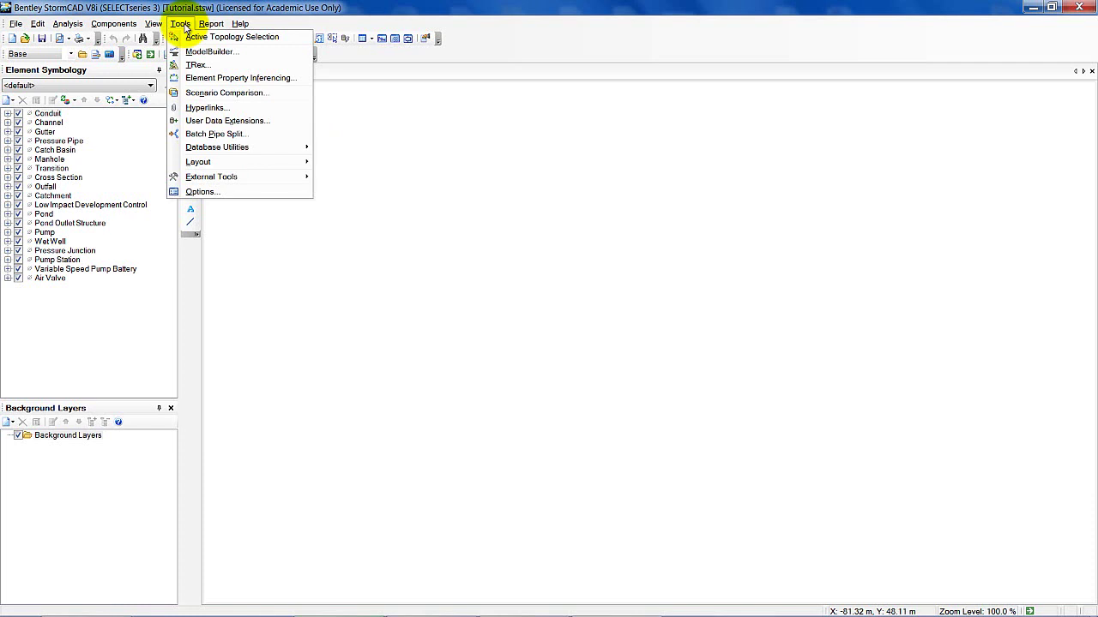
pyautogui.click(223, 193)
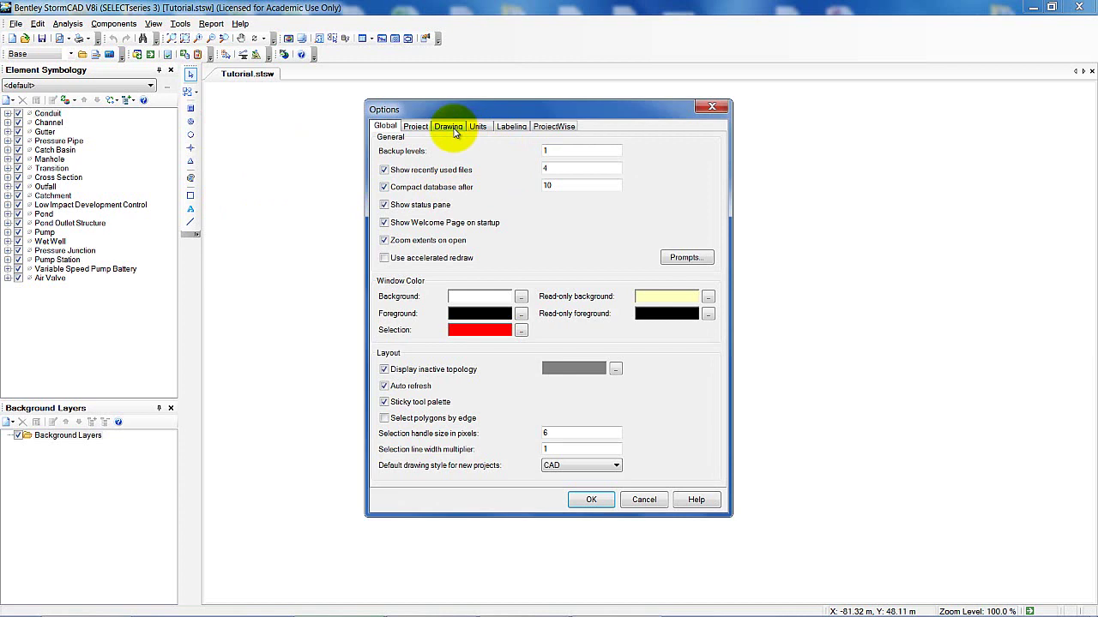
pyautogui.click(418, 127)
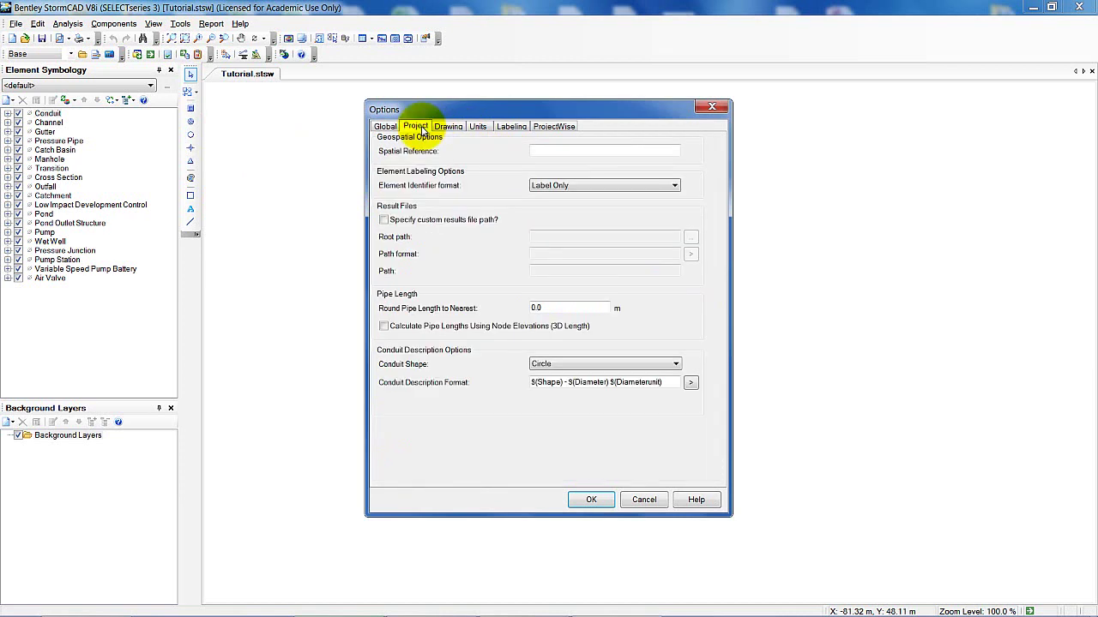
pyautogui.click(450, 129)
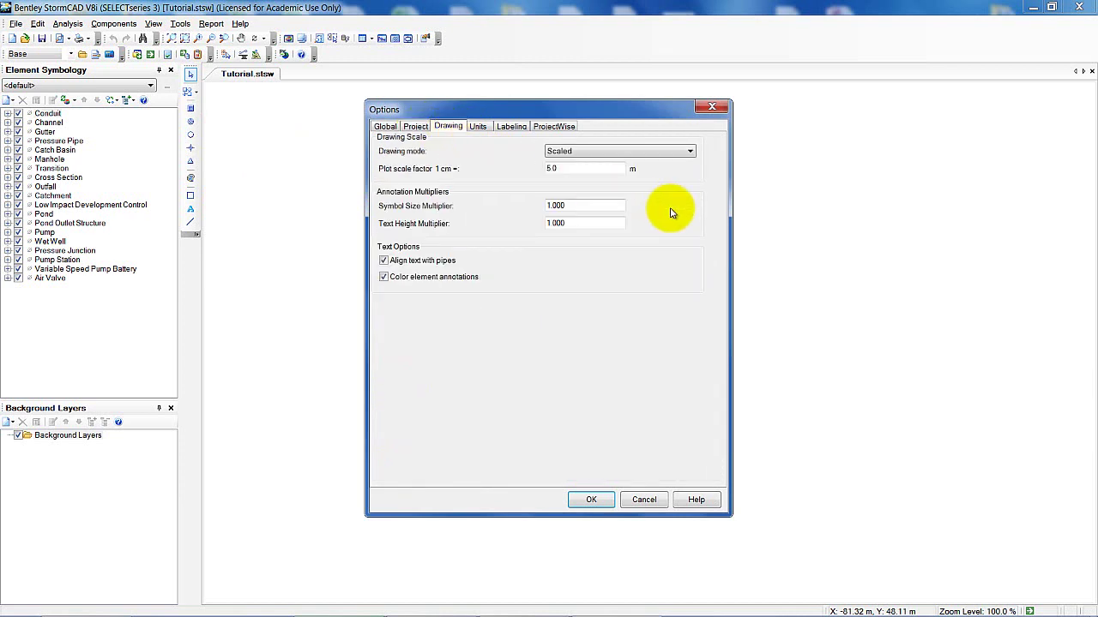
pyautogui.click(690, 153)
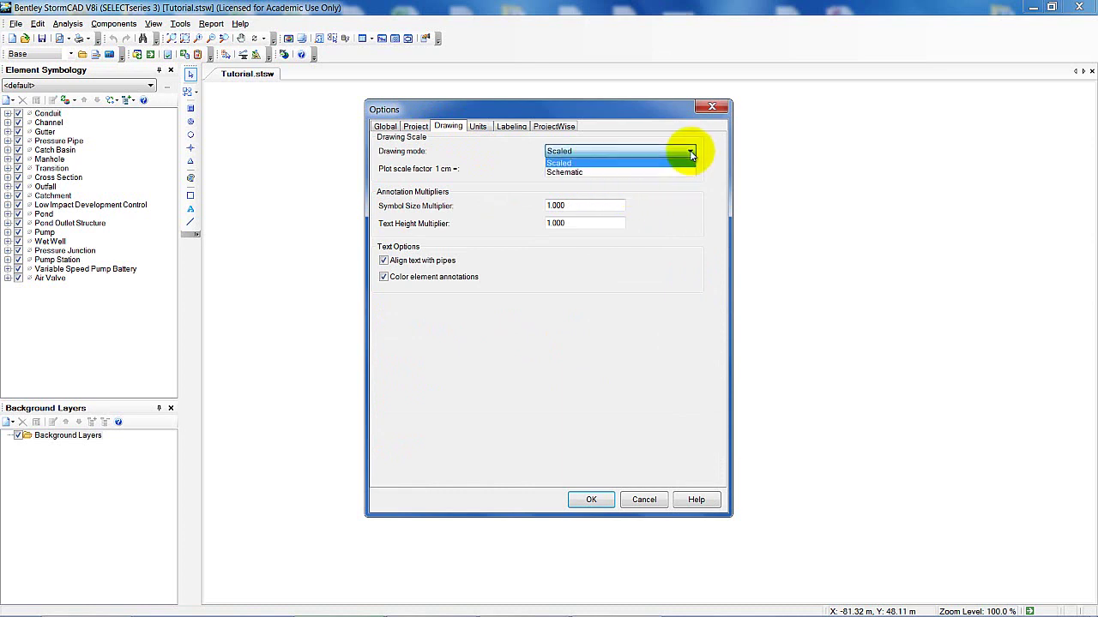
pyautogui.click(569, 173)
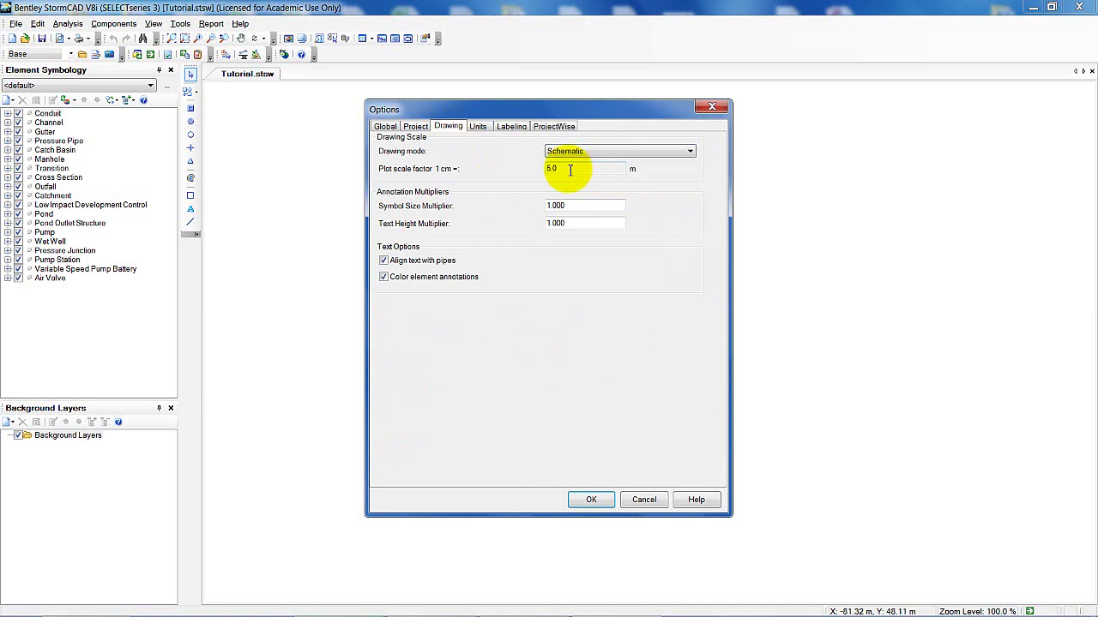
# Reset all project units to the SI defaults and apply the options.
pyautogui.click(478, 127)
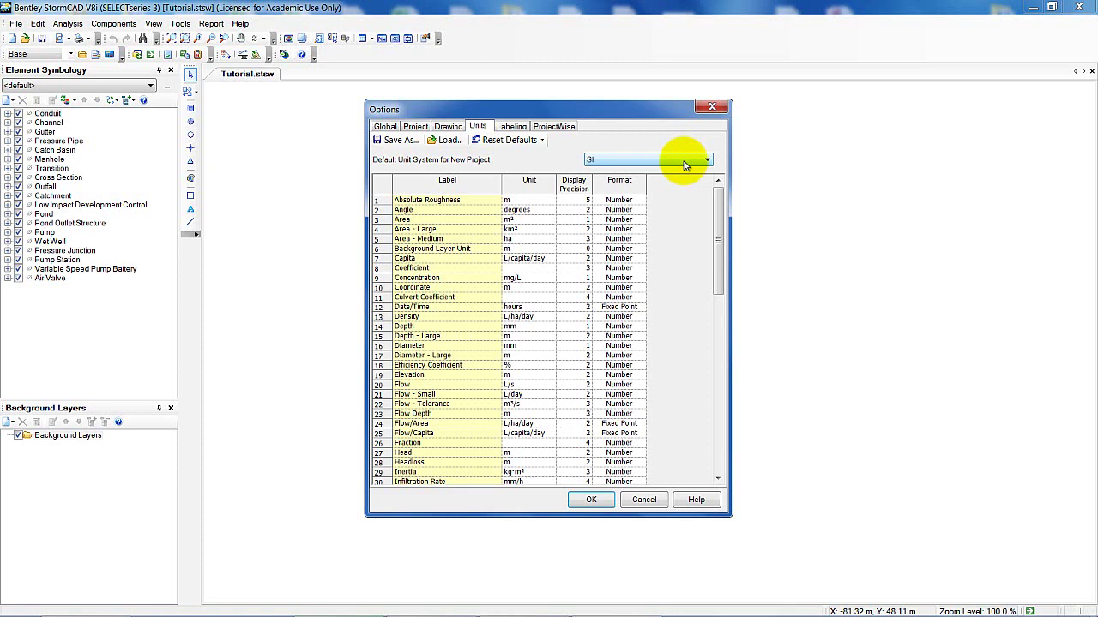
pyautogui.click(507, 141)
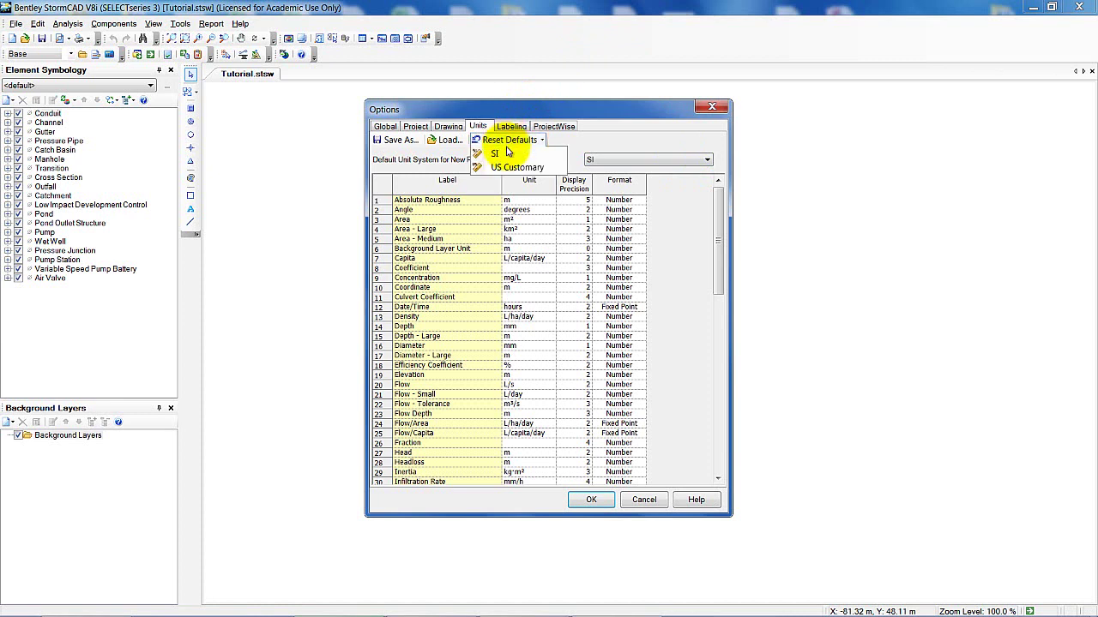
pyautogui.click(507, 155)
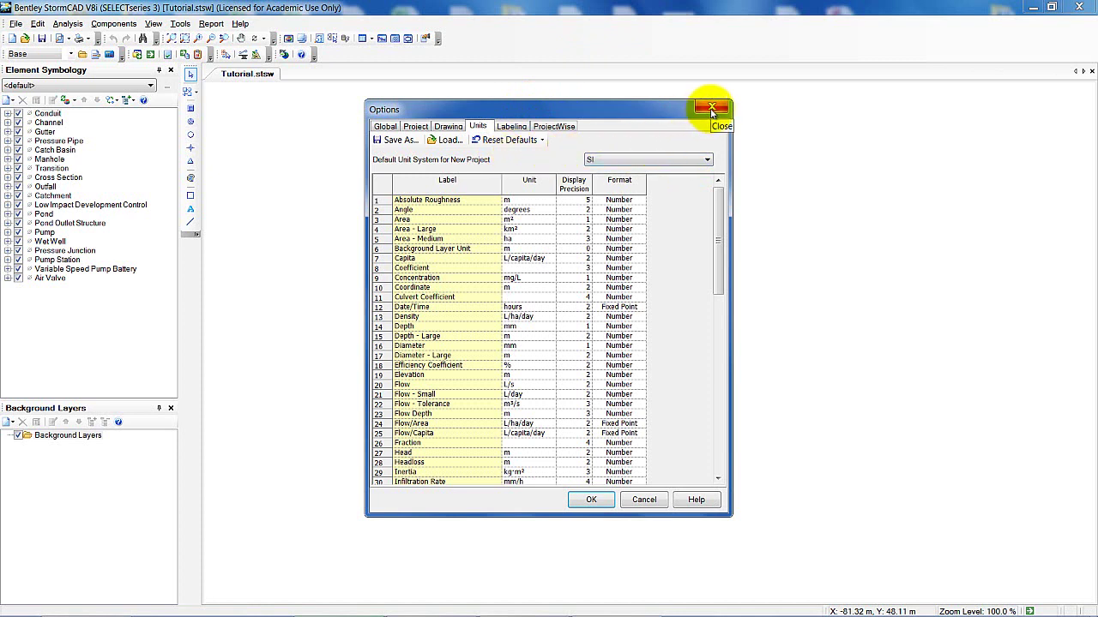
pyautogui.click(586, 499)
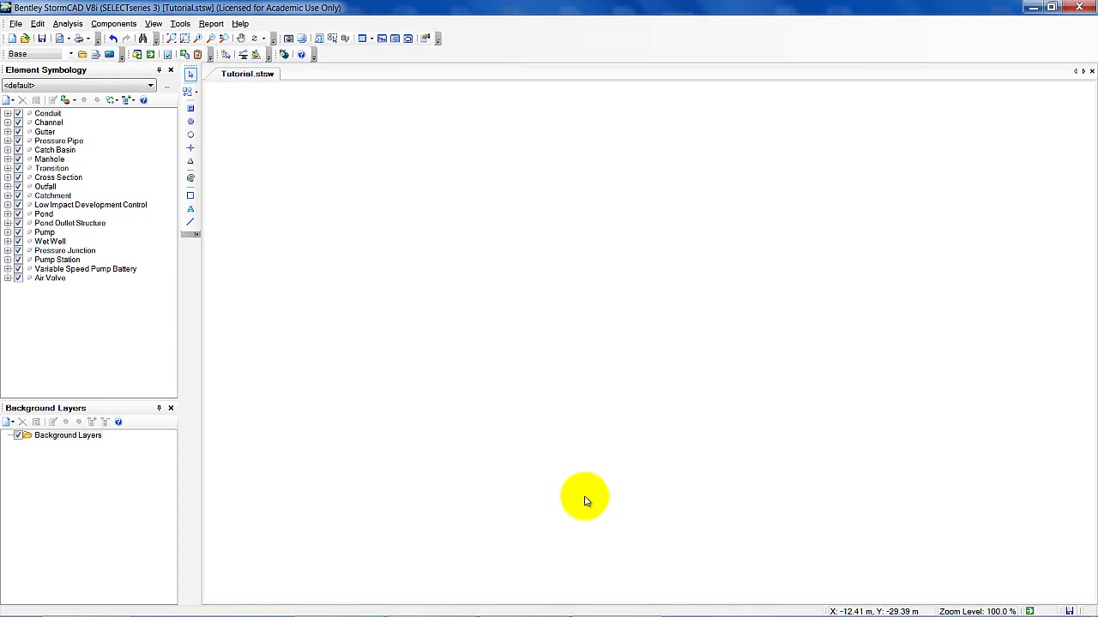
# Fill in the project properties with the title Tutorial, the engineer's full name and the company Gateway.
pyautogui.click(16, 25)
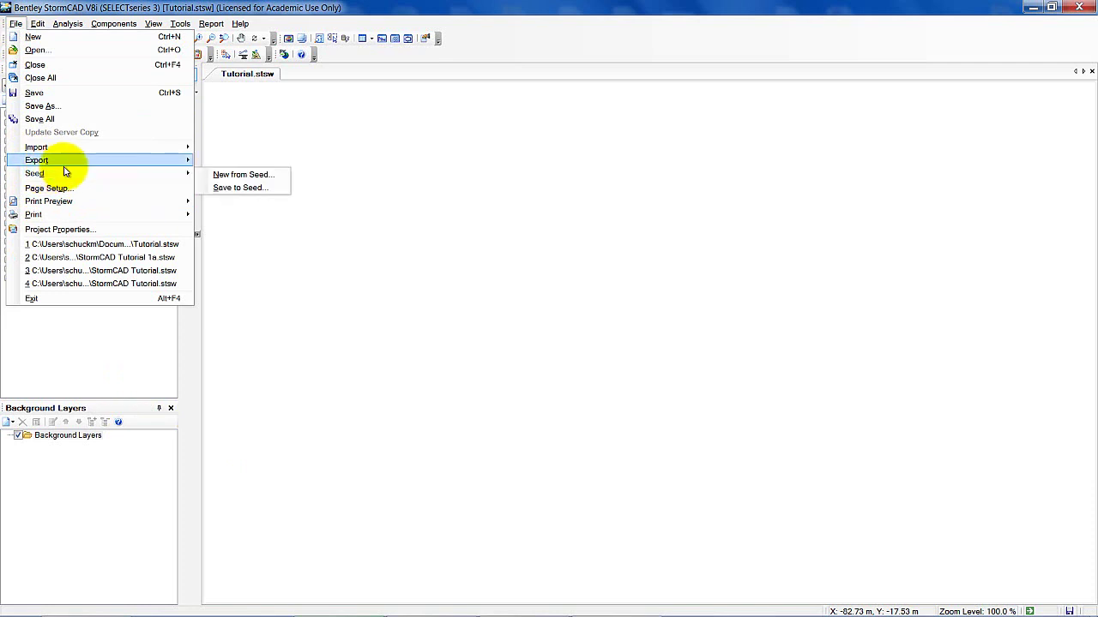
pyautogui.moveTo(68, 164)
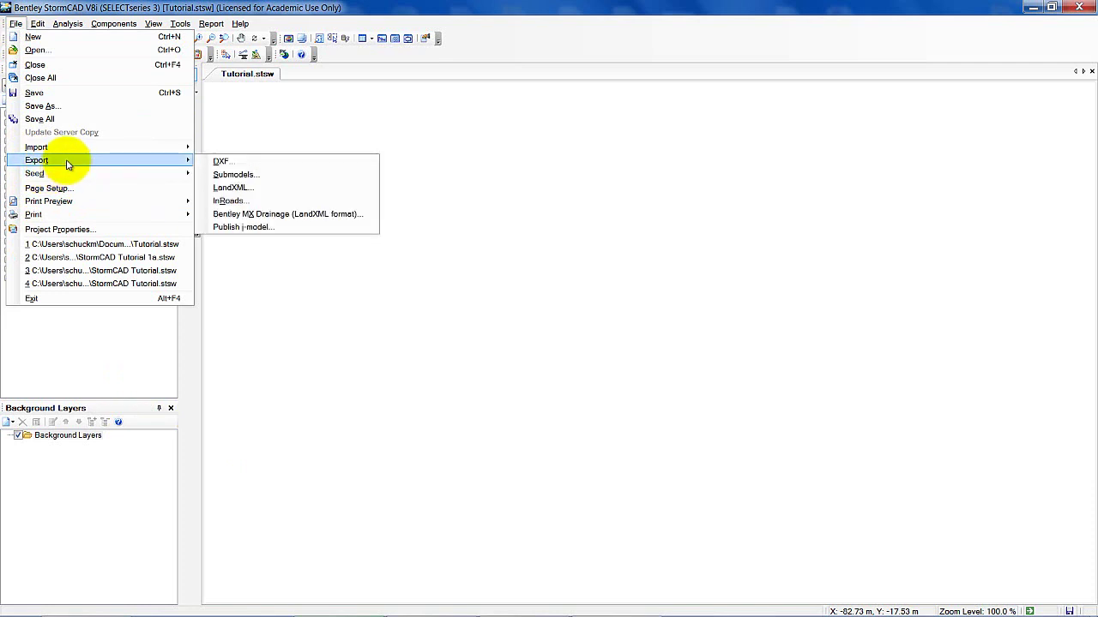
pyautogui.click(67, 229)
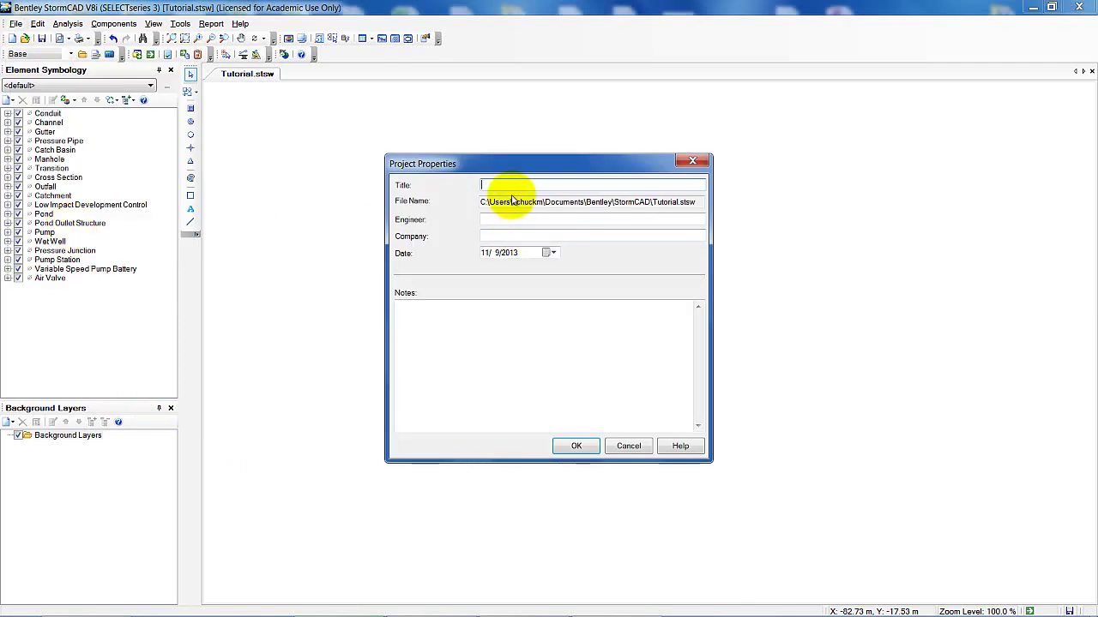
pyautogui.write('Tutorial')
pyautogui.click(587, 221)
pyautogui.write('M')
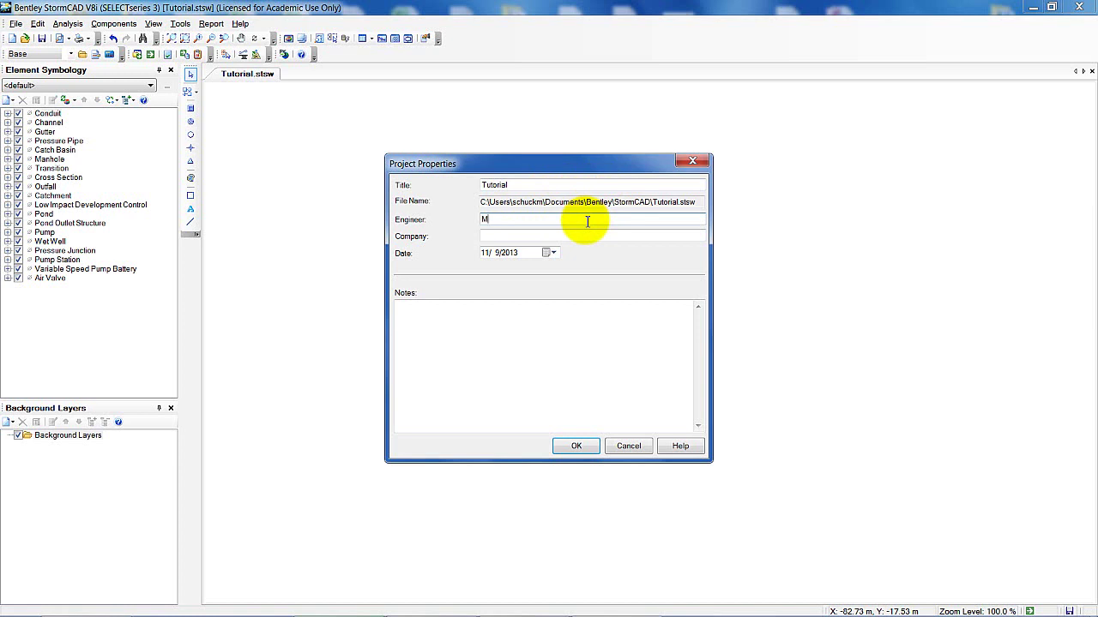
pyautogui.write('ike Schuck')
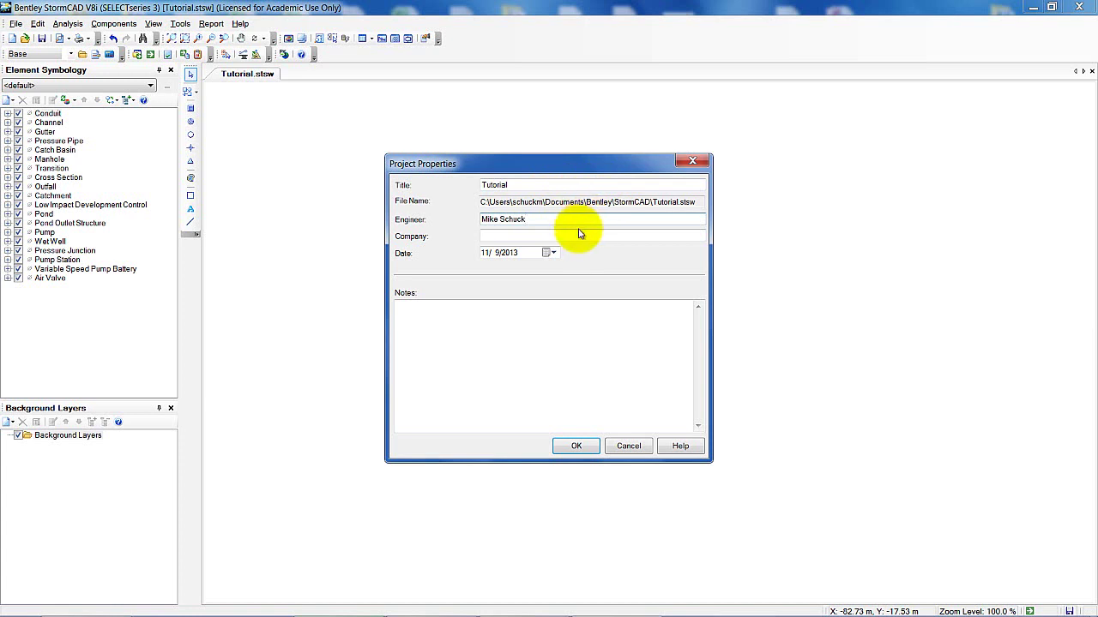
pyautogui.click(580, 235)
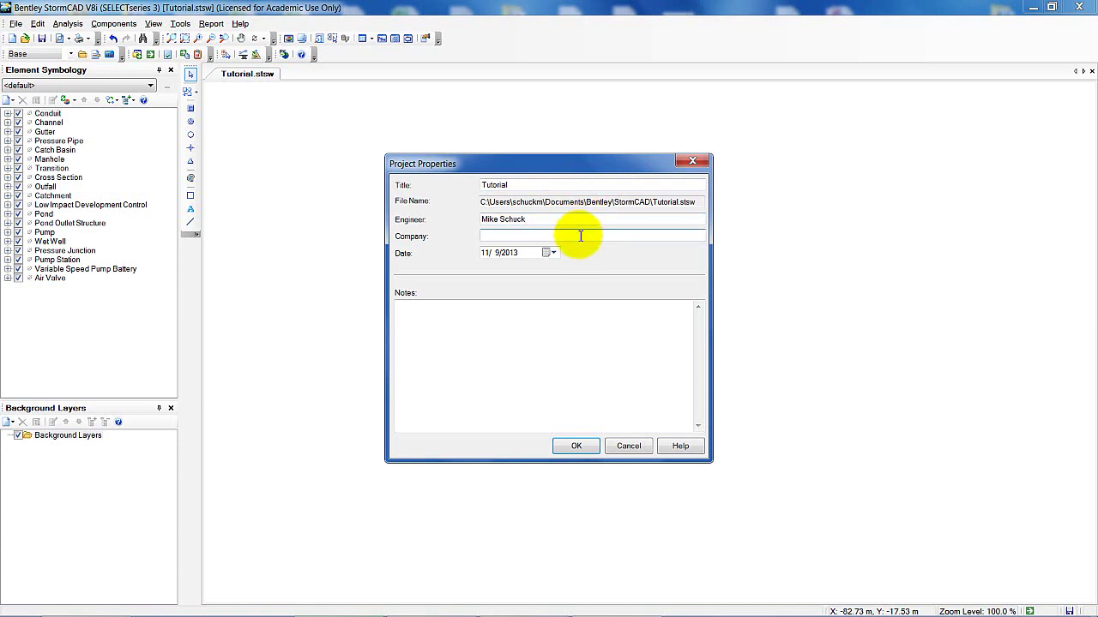
pyautogui.write('Gateway')
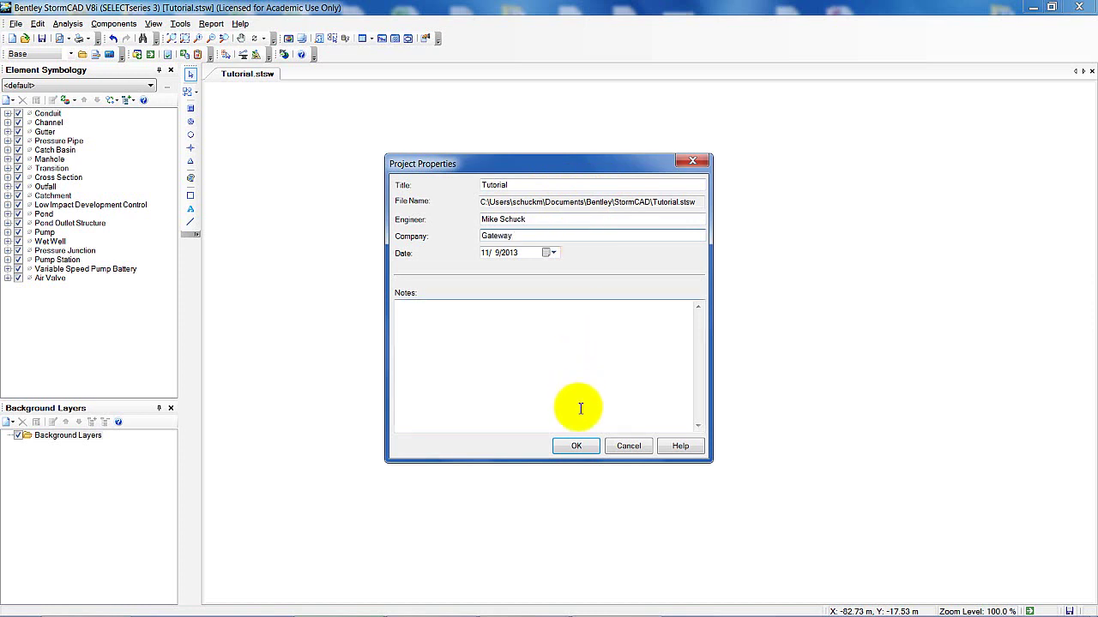
pyautogui.click(576, 446)
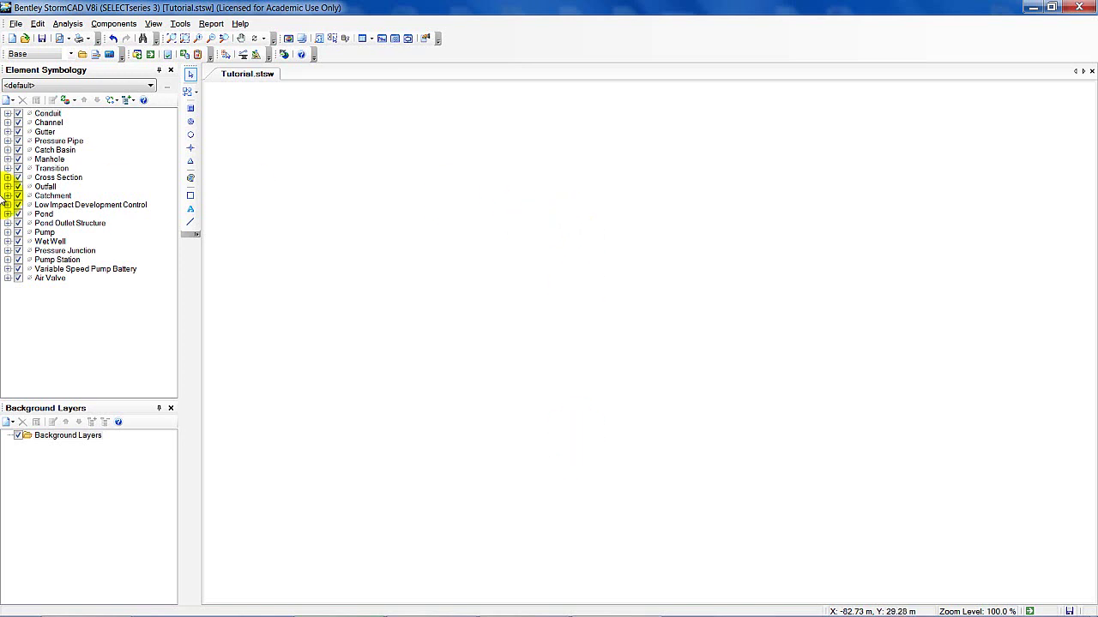
# Lay out three catch basins in a roughly horizontal row across the upper drawing area, connected by two conduits.
pyautogui.click(191, 92)
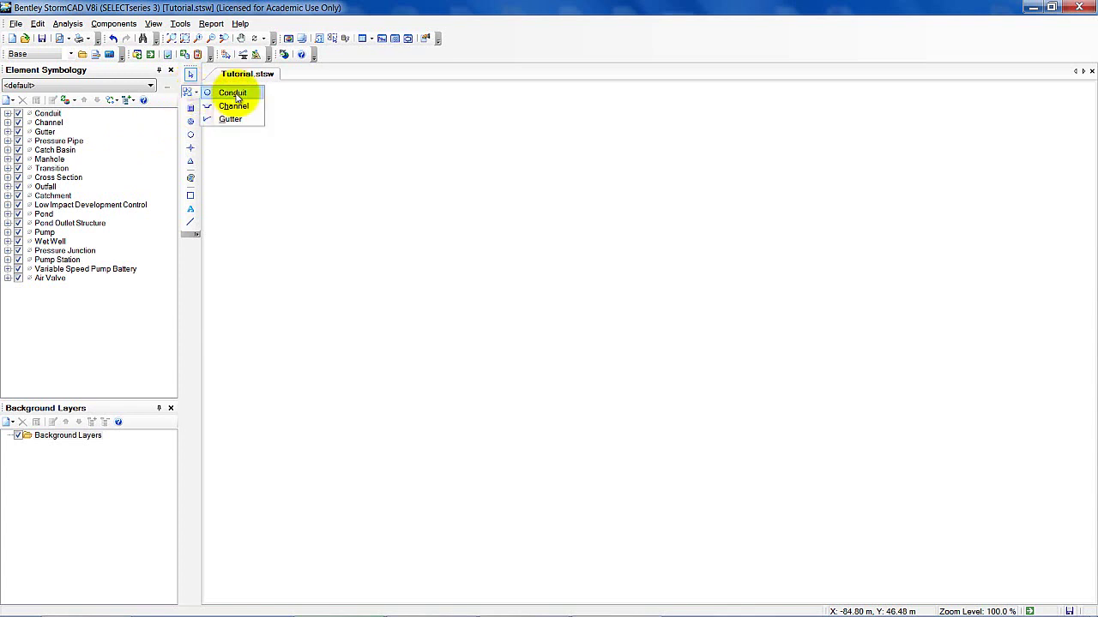
pyautogui.click(216, 92)
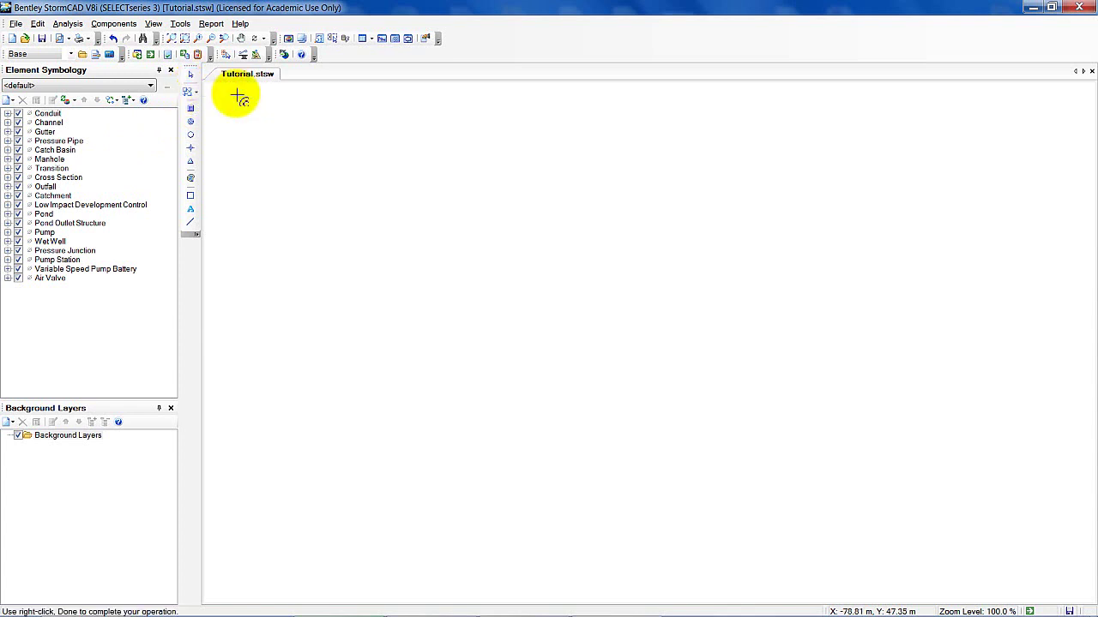
pyautogui.rightClick(259, 139)
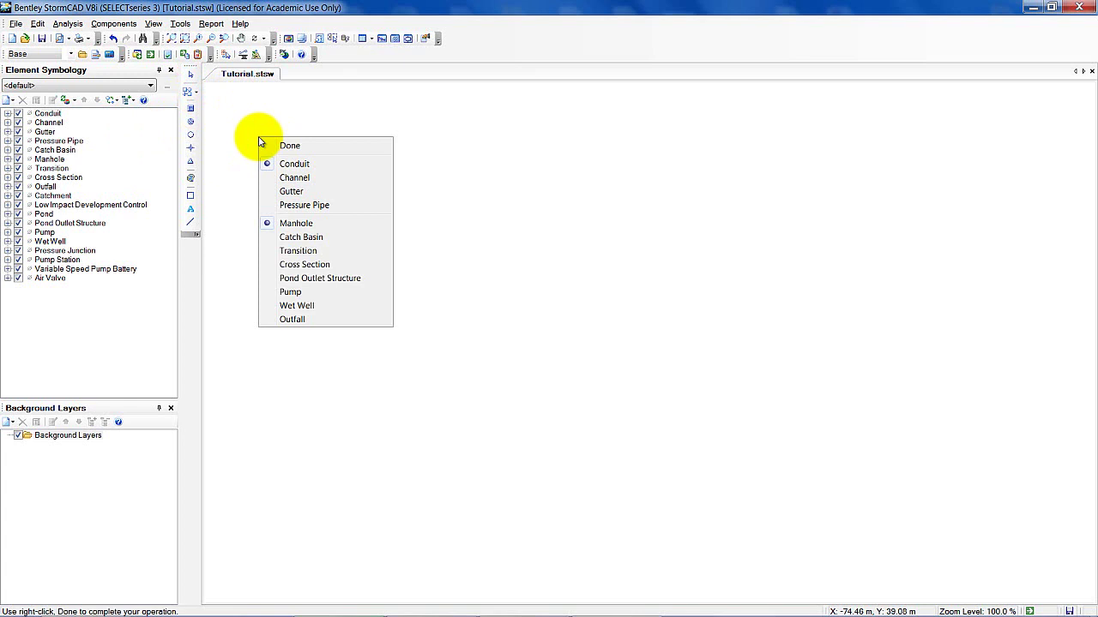
pyautogui.click(298, 237)
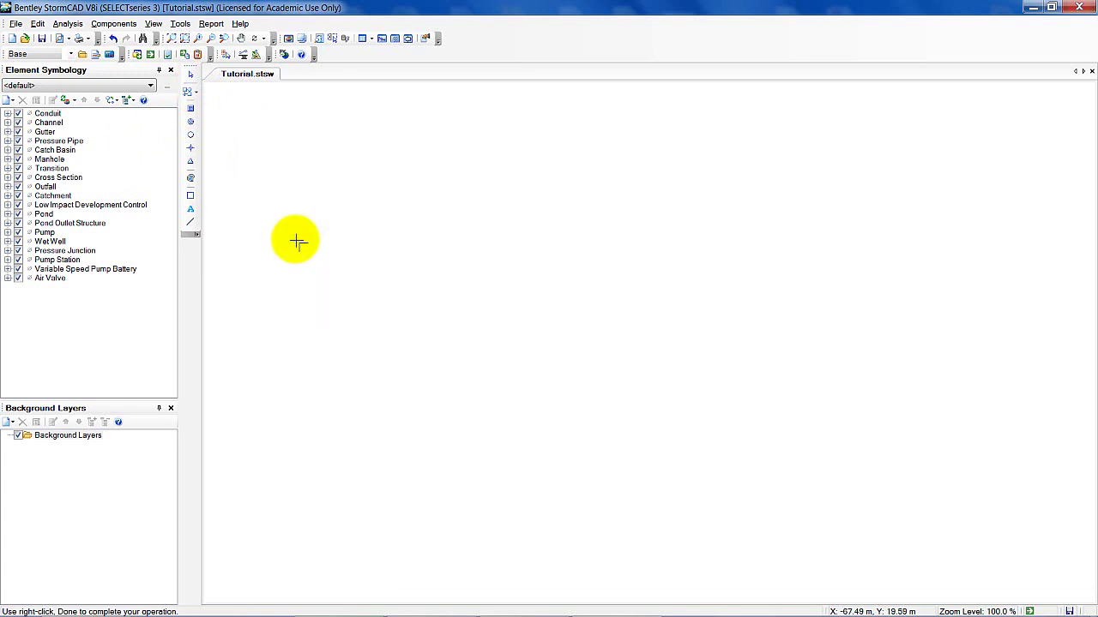
pyautogui.click(286, 164)
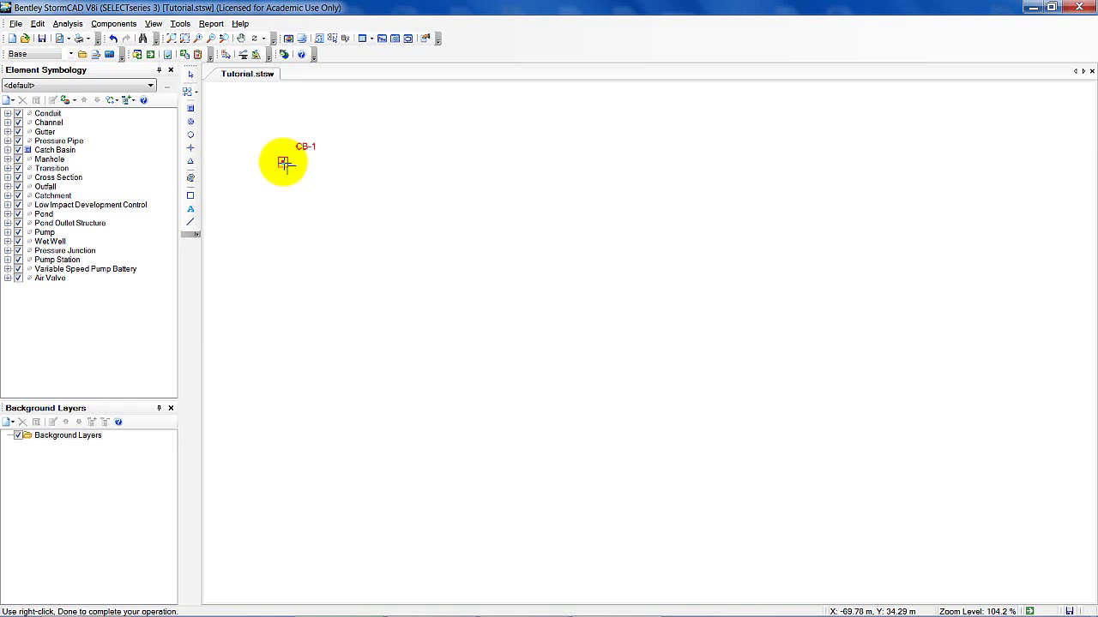
pyautogui.click(442, 159)
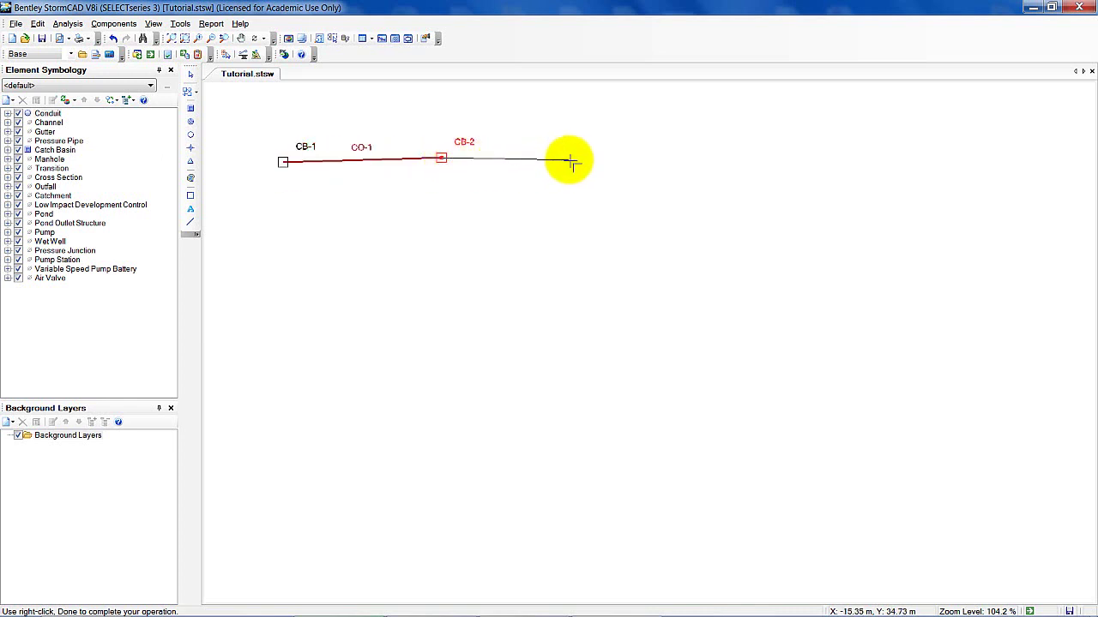
pyautogui.click(640, 158)
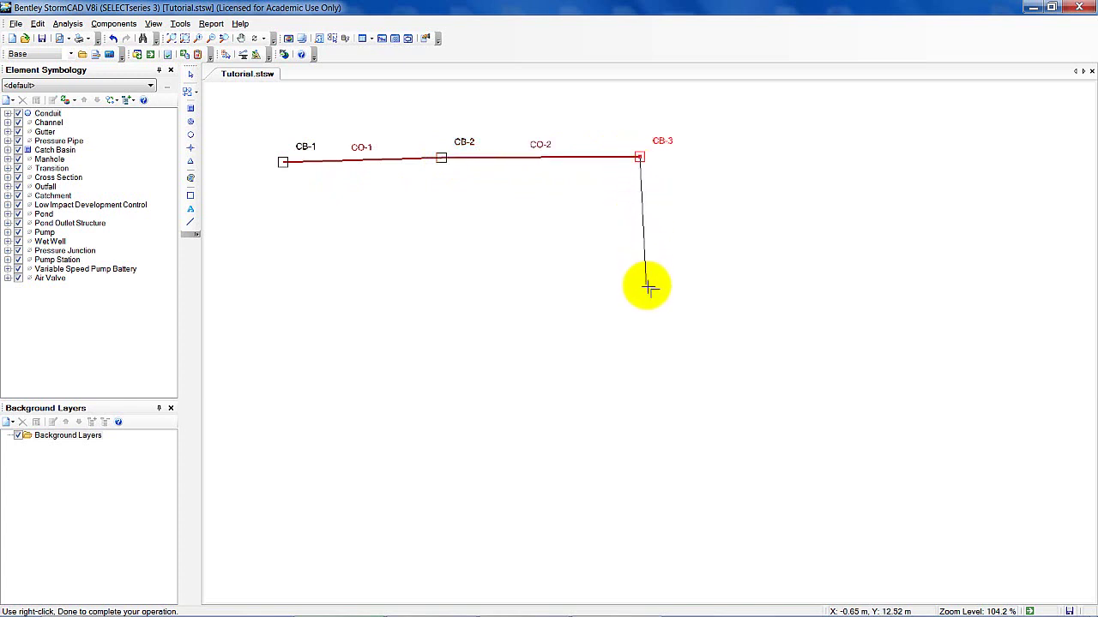
# Place an outfall directly below the third catch basin, connected to it by a conduit.
pyautogui.rightClick(642, 296)
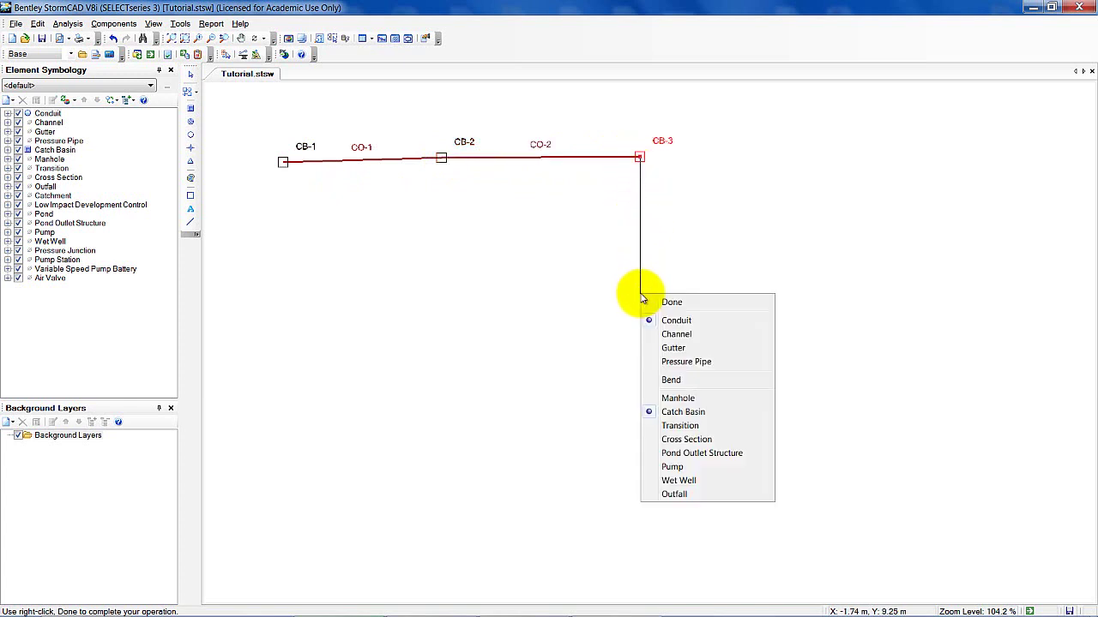
pyautogui.click(686, 495)
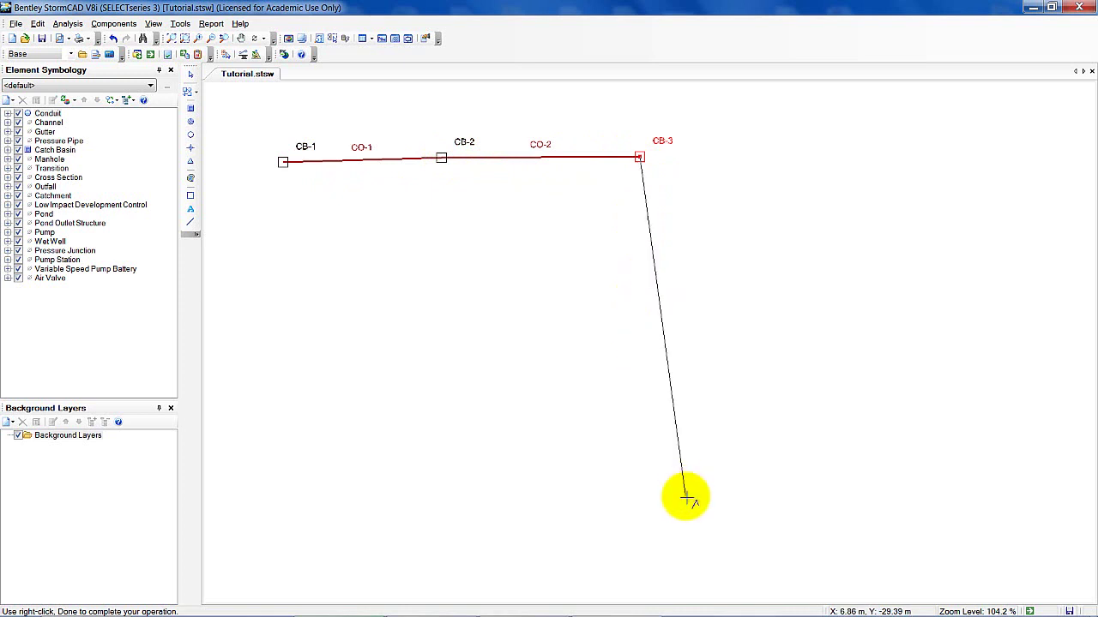
pyautogui.click(643, 291)
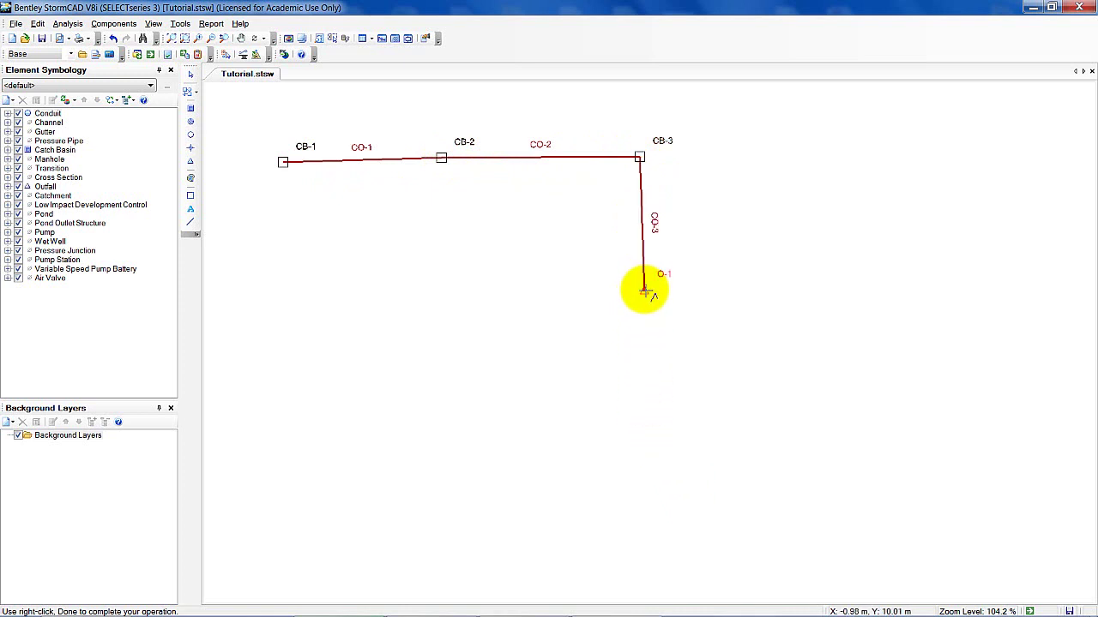
# End the conduit layout at the outfall and draw a five-sided catchment around each of the three catch basins, the first slightly smaller.
pyautogui.rightClick(646, 295)
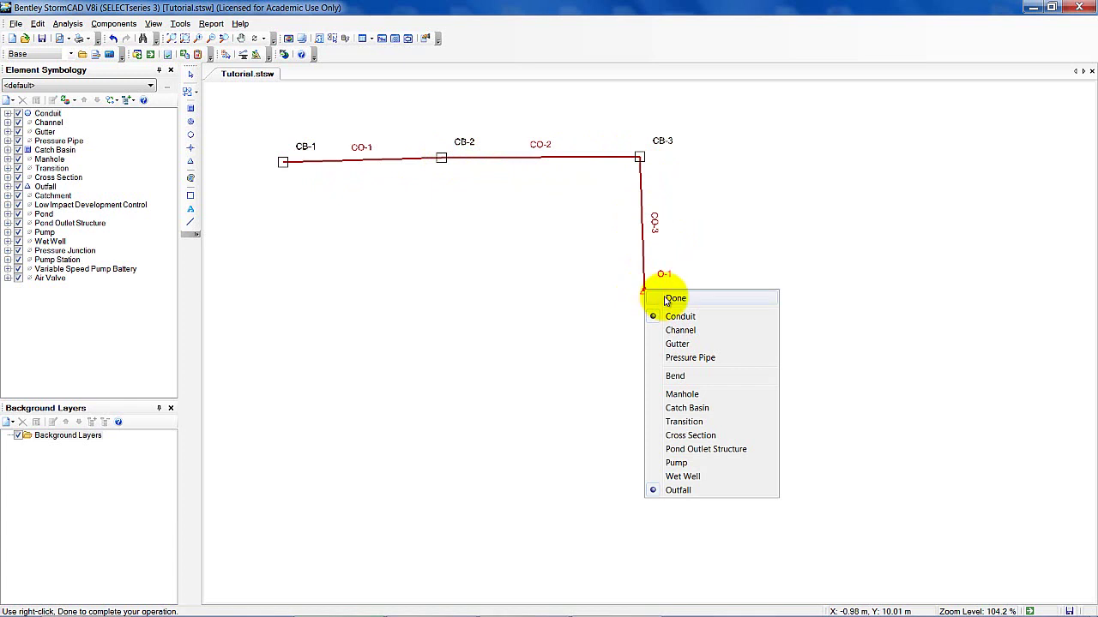
pyautogui.click(669, 298)
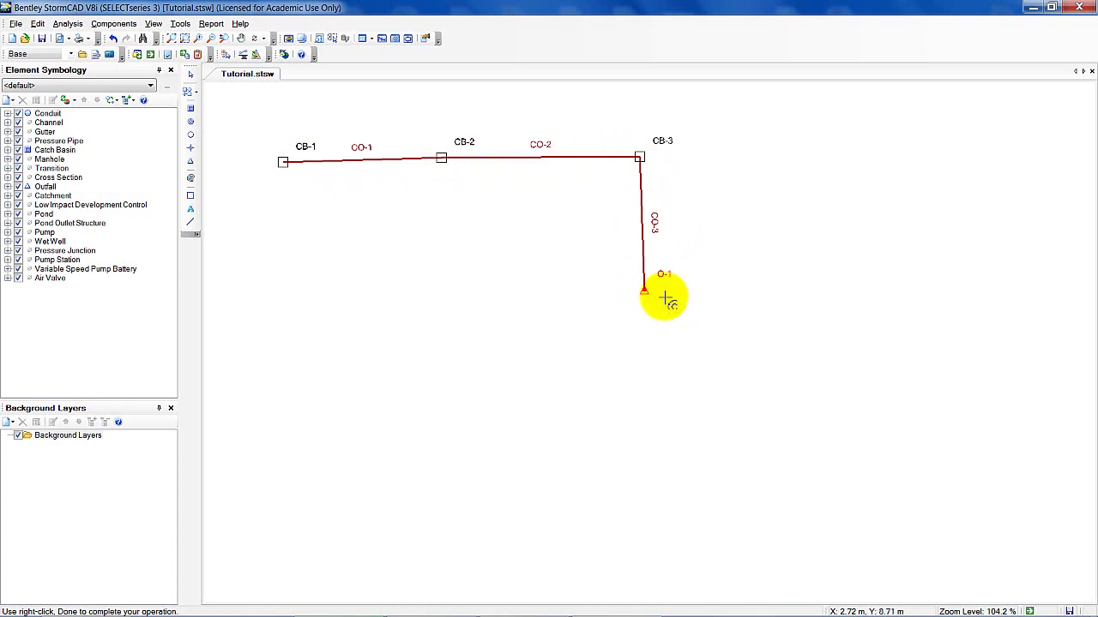
pyautogui.click(190, 179)
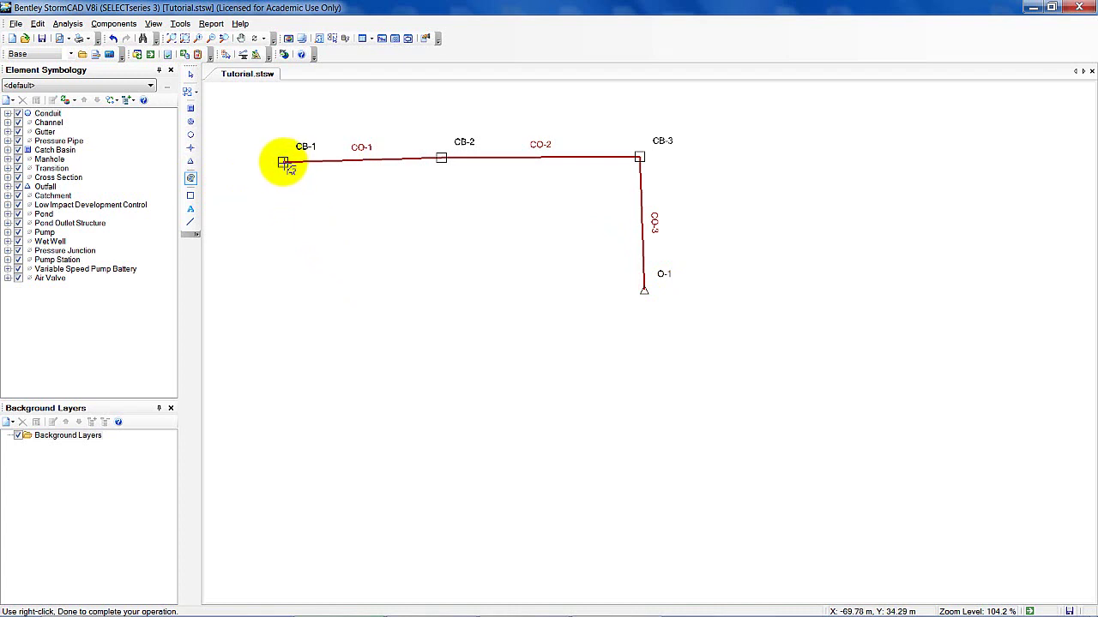
pyautogui.click(283, 162)
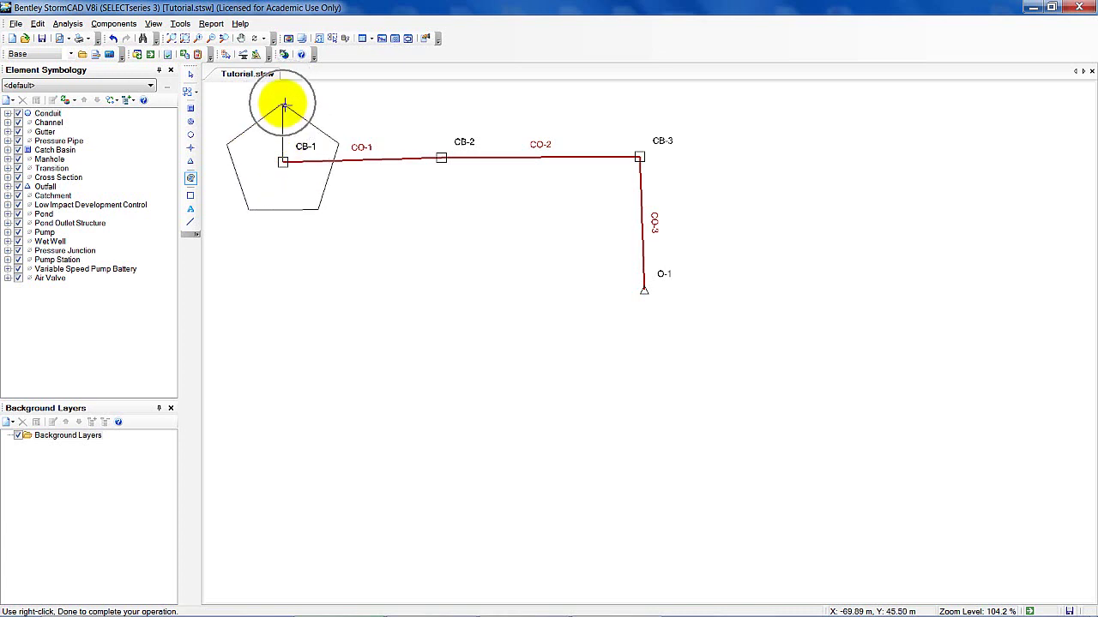
pyautogui.click(284, 105)
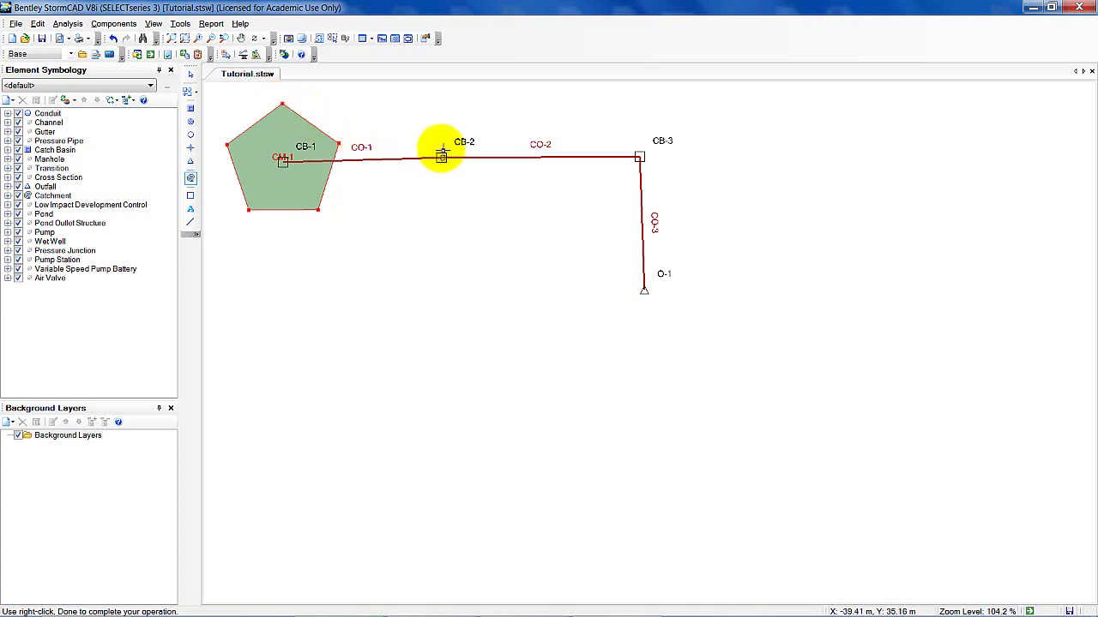
pyautogui.click(441, 155)
pyautogui.click(441, 86)
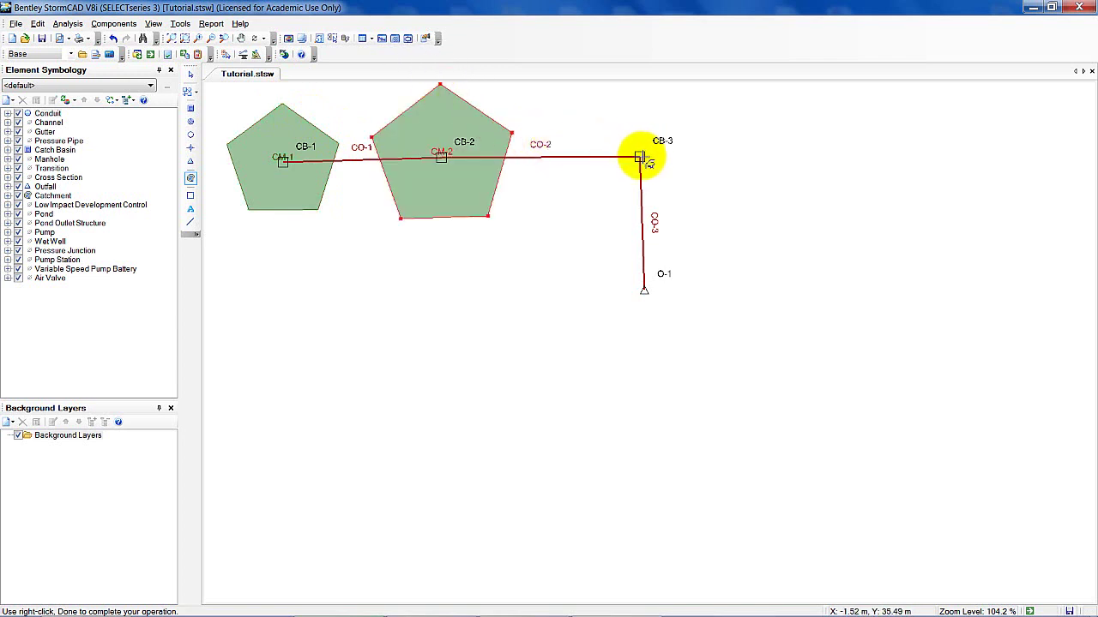
pyautogui.click(640, 159)
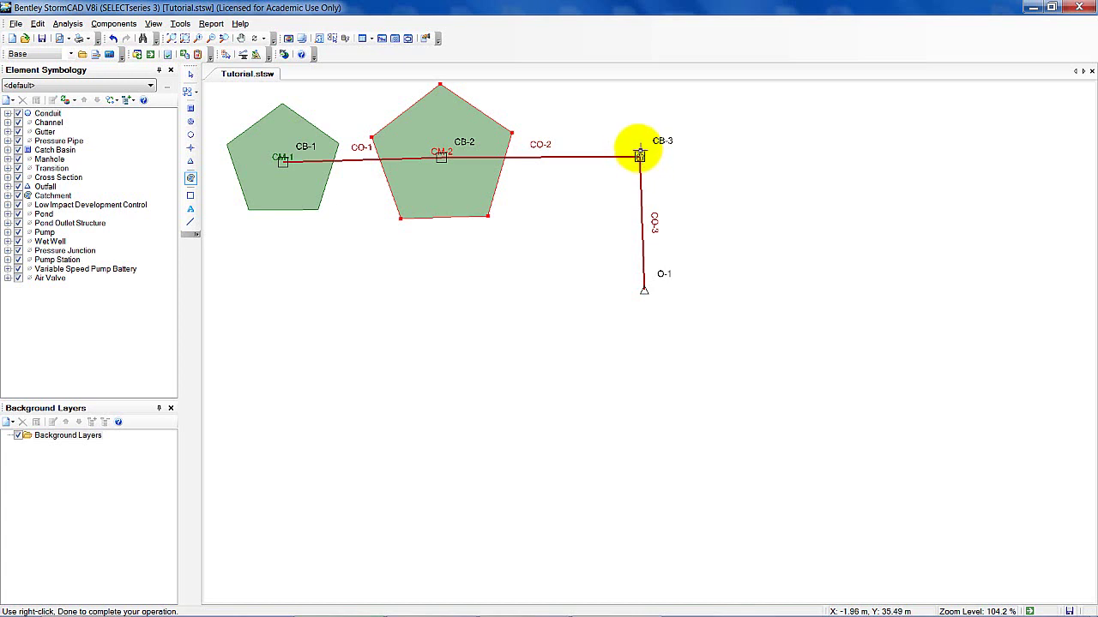
pyautogui.click(642, 86)
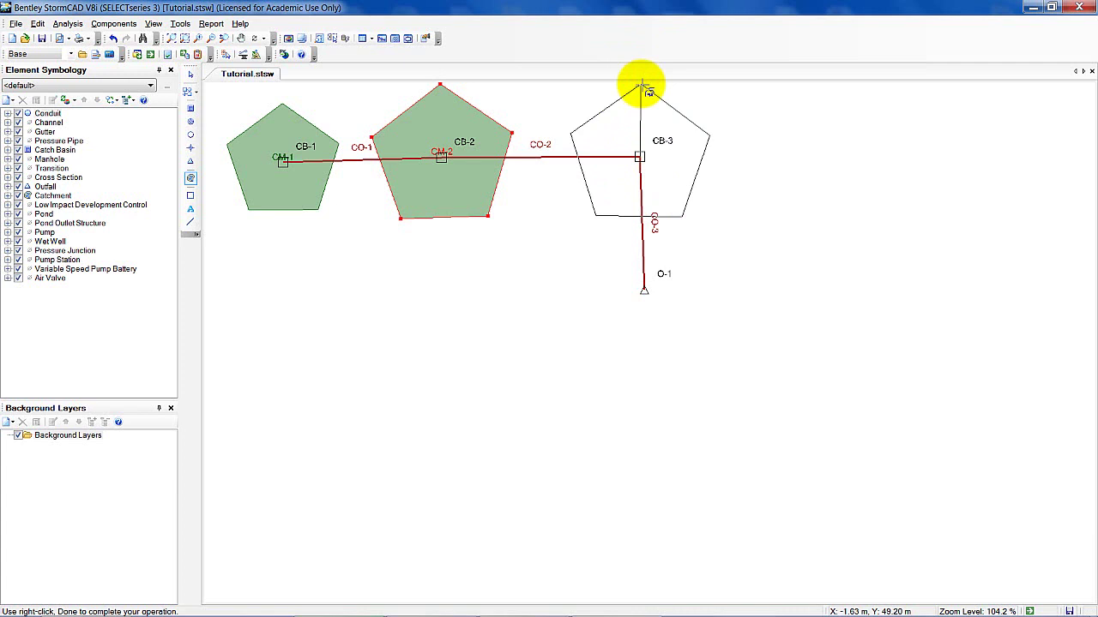
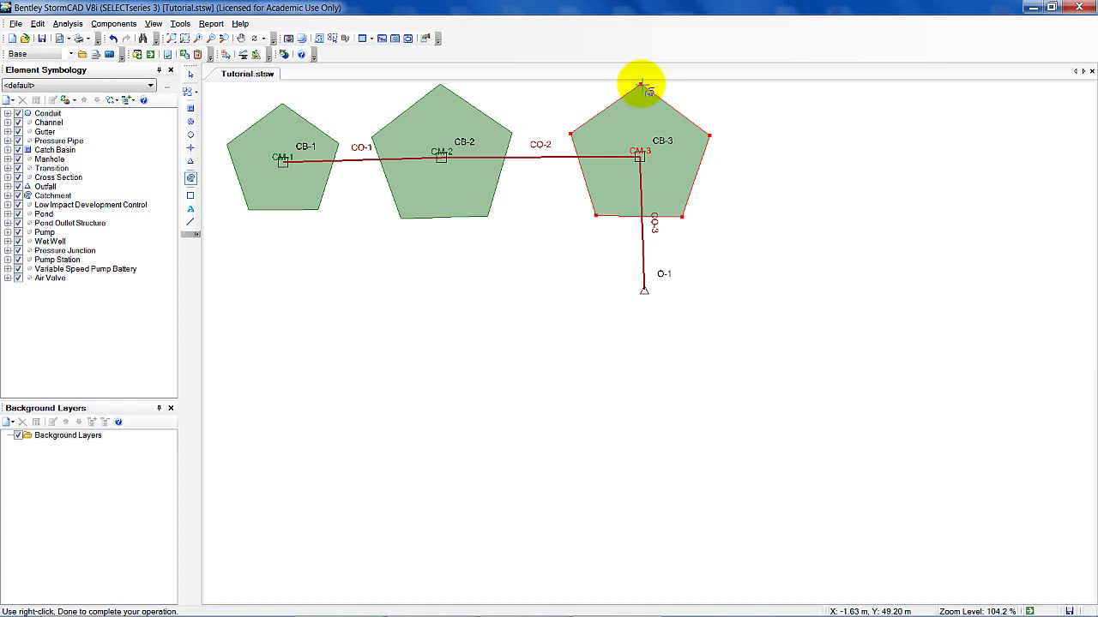
# Create a new solver calculation options set and set its calculation type to Design.
pyautogui.click(68, 24)
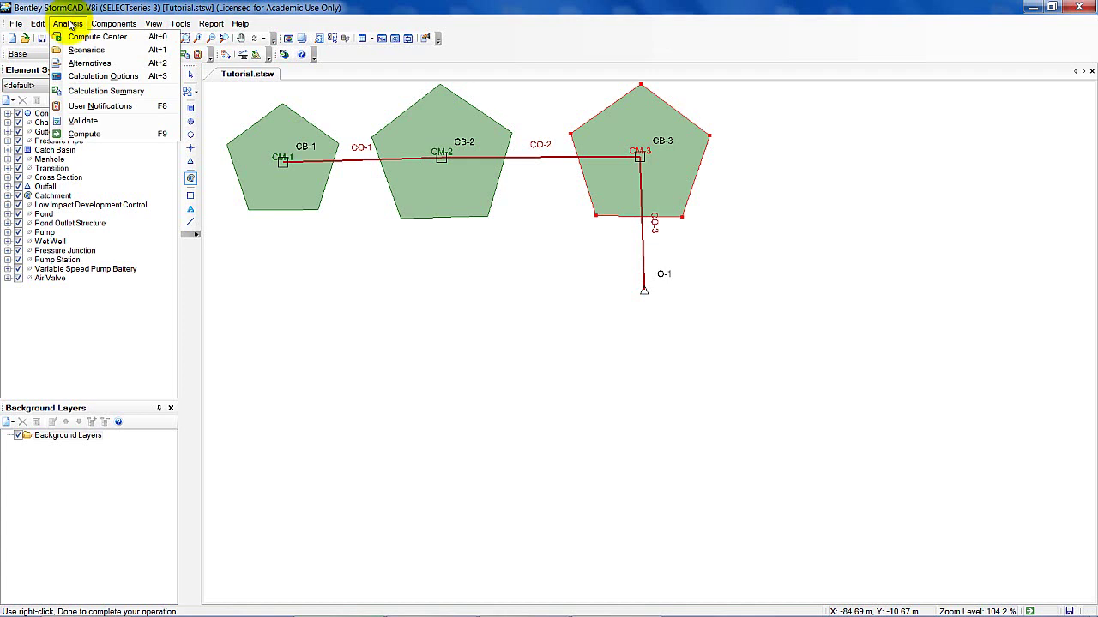
pyautogui.click(80, 76)
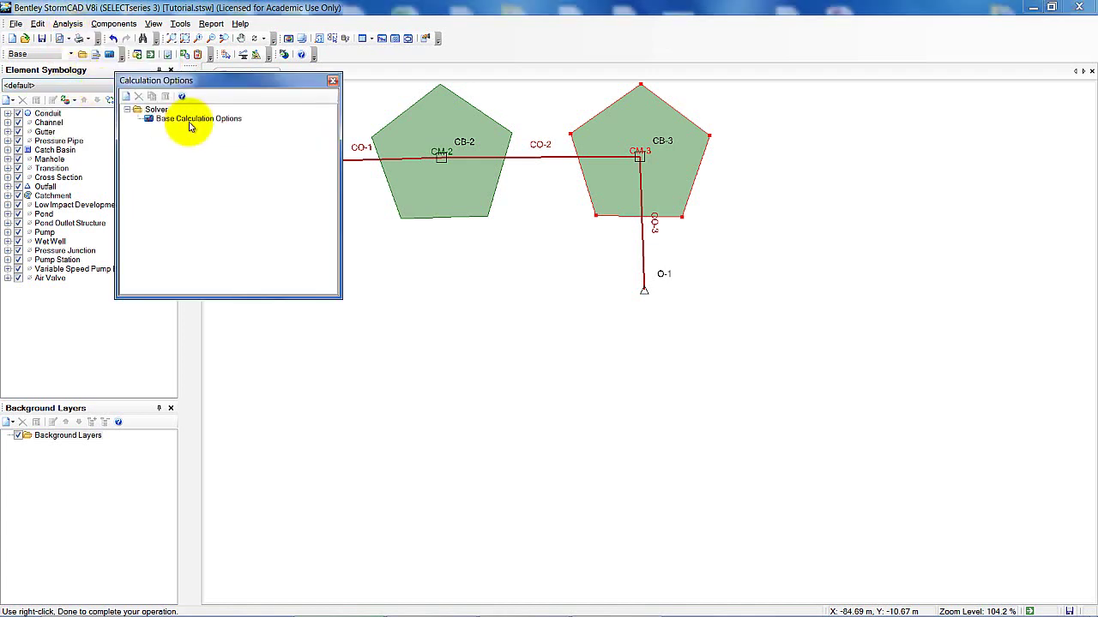
pyautogui.click(128, 96)
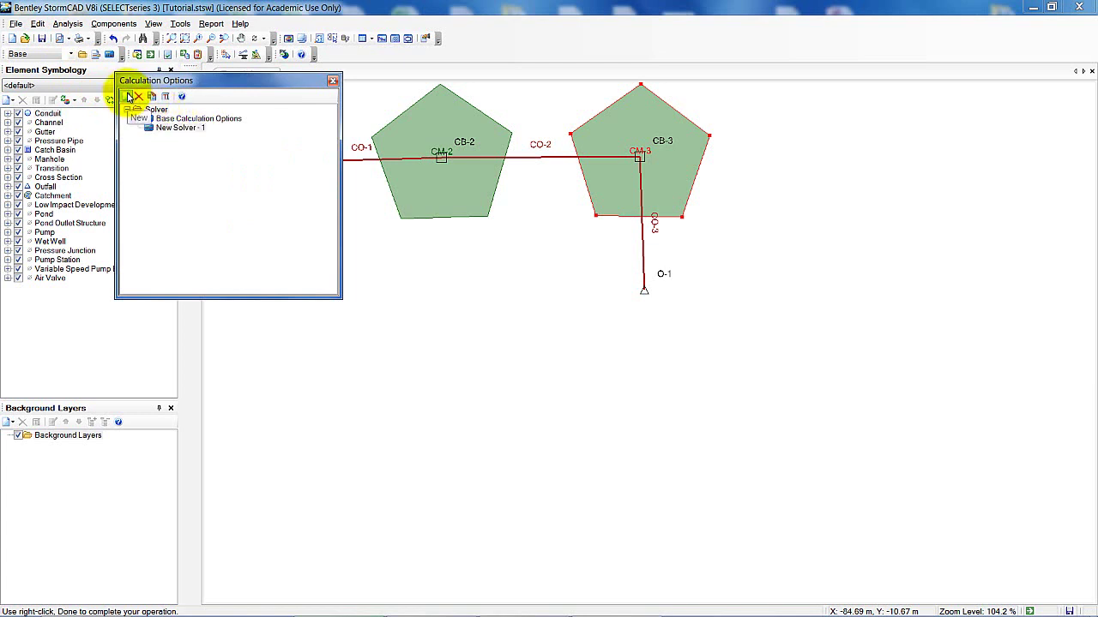
pyautogui.doubleClick(174, 129)
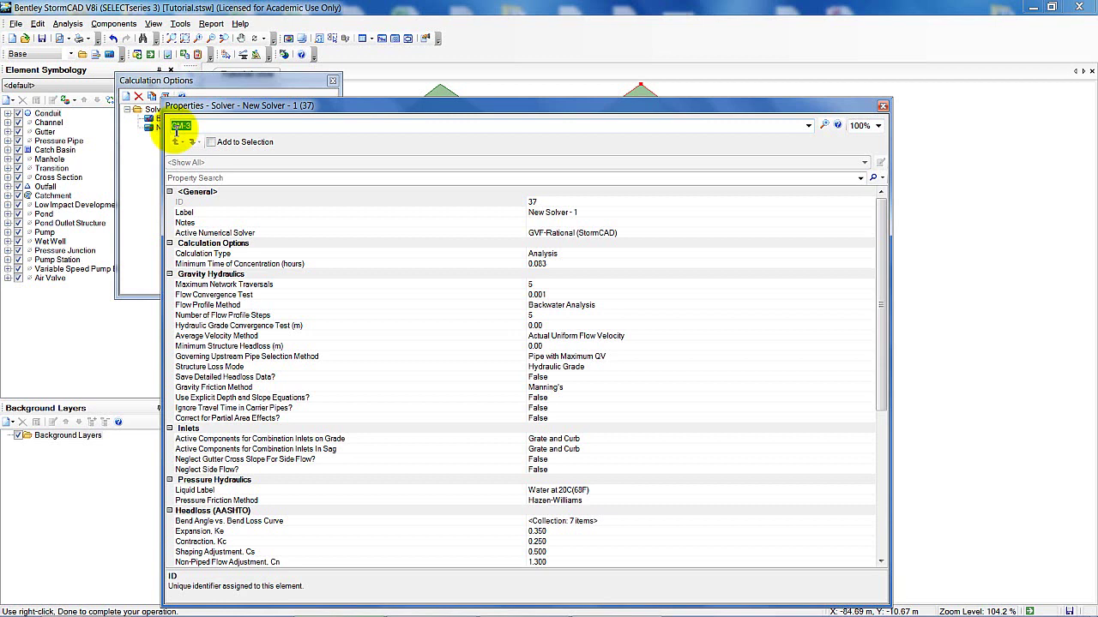
pyautogui.click(569, 255)
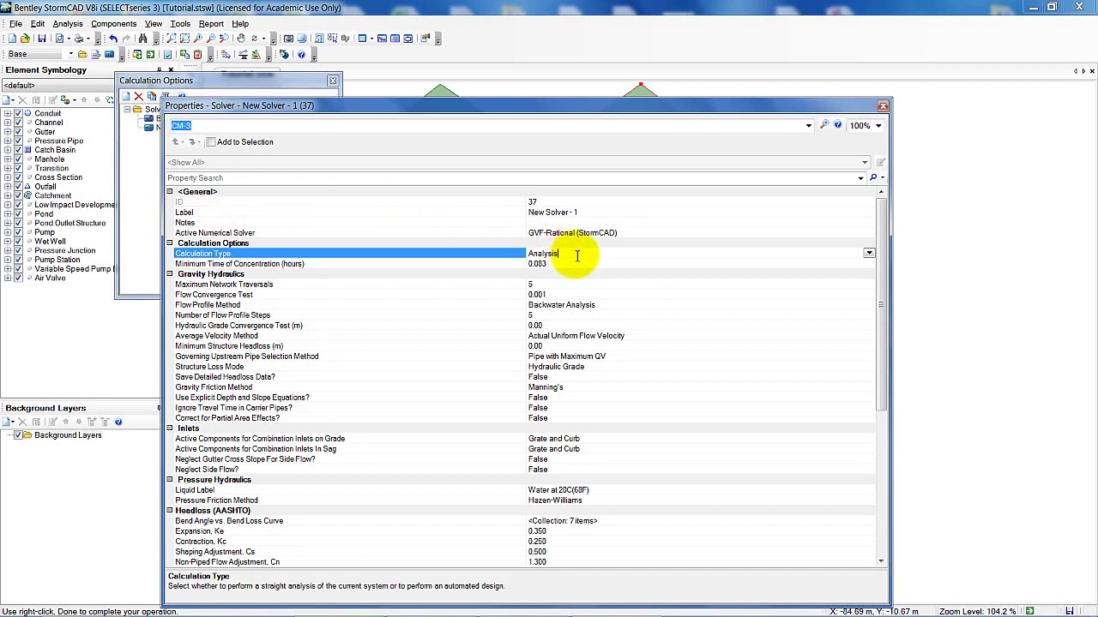
pyautogui.click(869, 255)
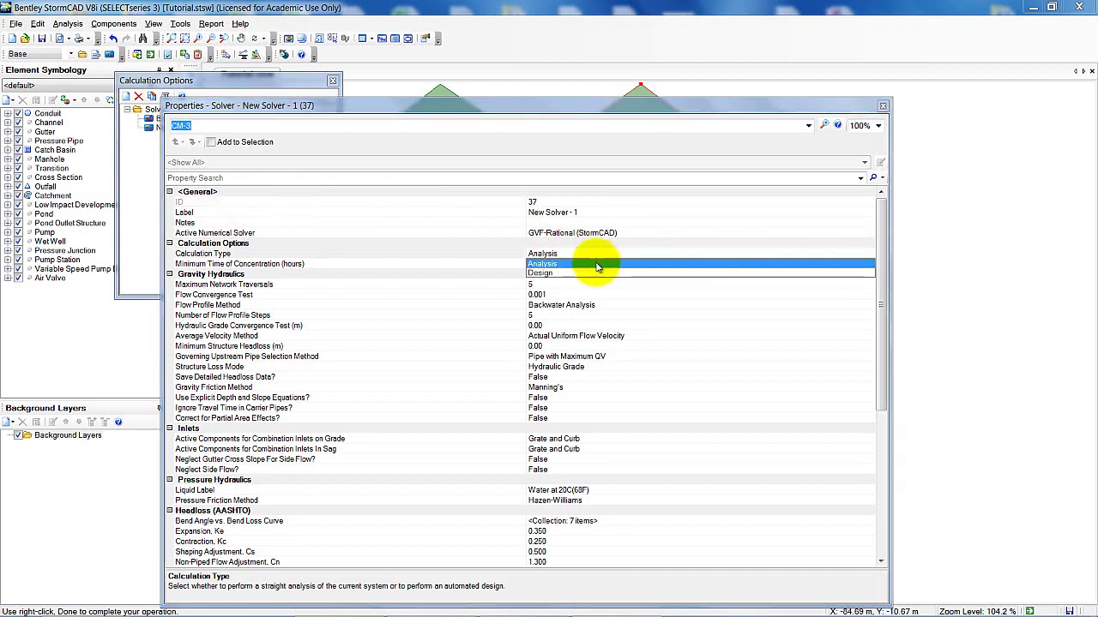
pyautogui.click(568, 276)
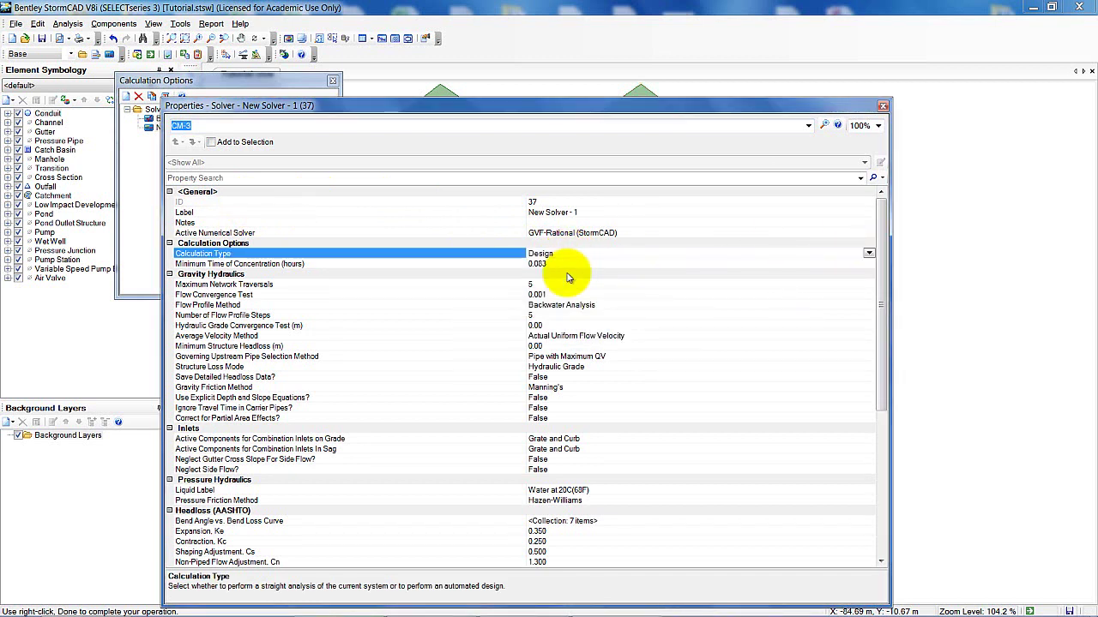
pyautogui.click(883, 106)
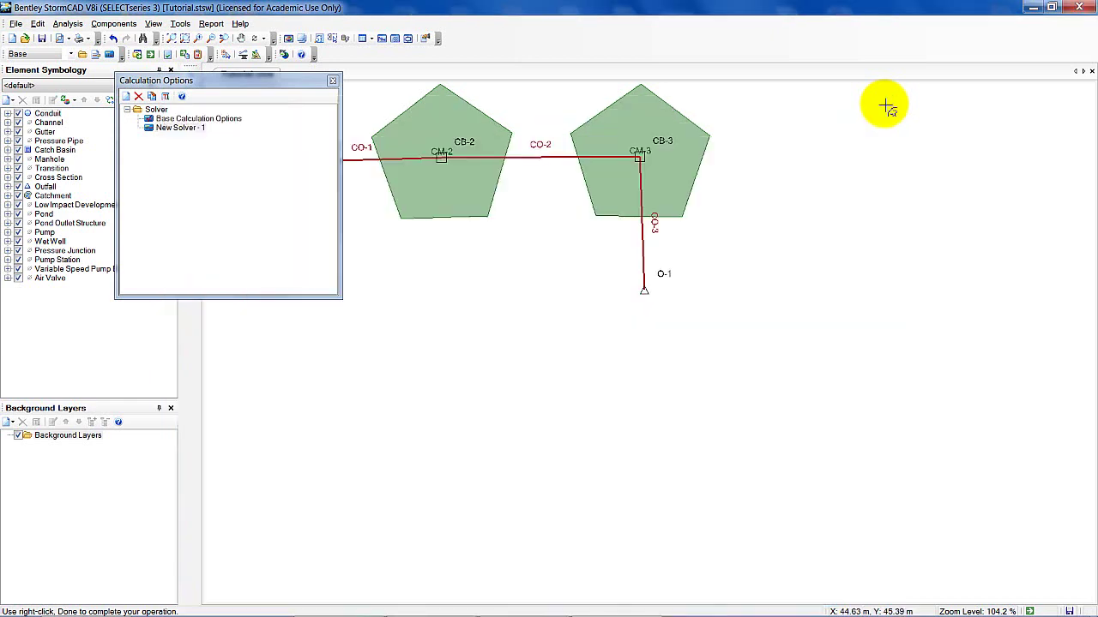
# Rename the new solver calculation options set to Design Calcs.
pyautogui.rightClick(180, 129)
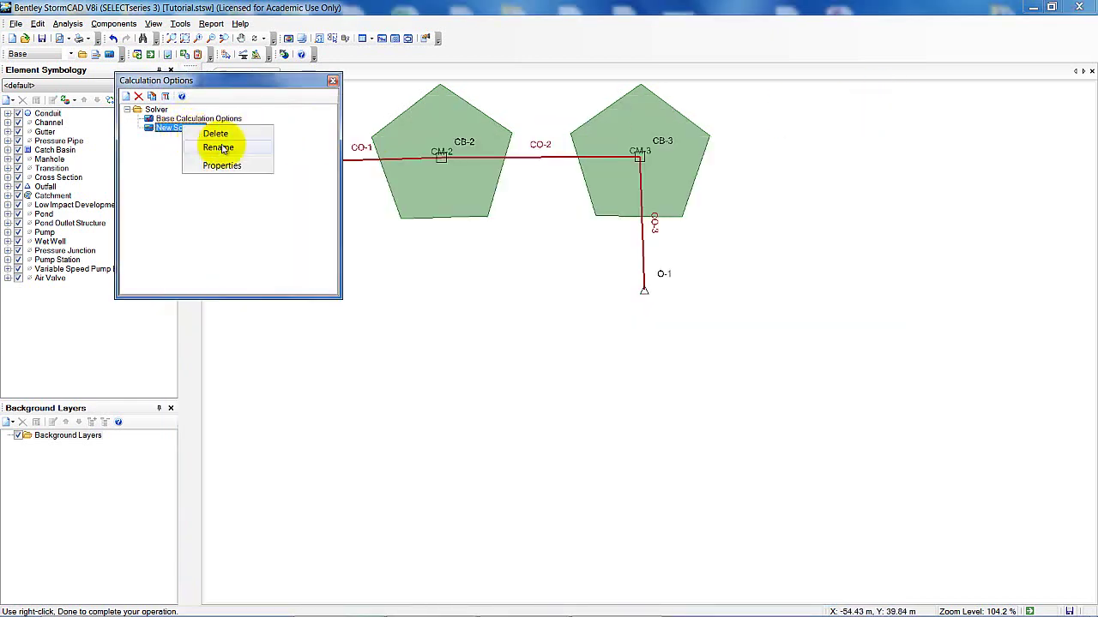
pyautogui.click(220, 149)
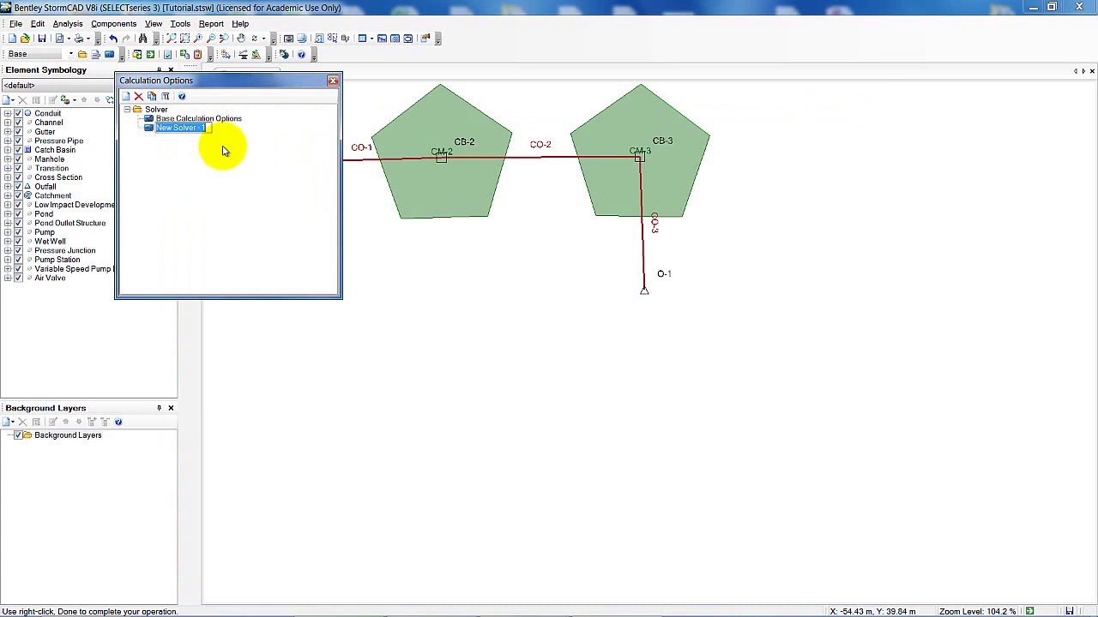
pyautogui.write('Design Calcs')
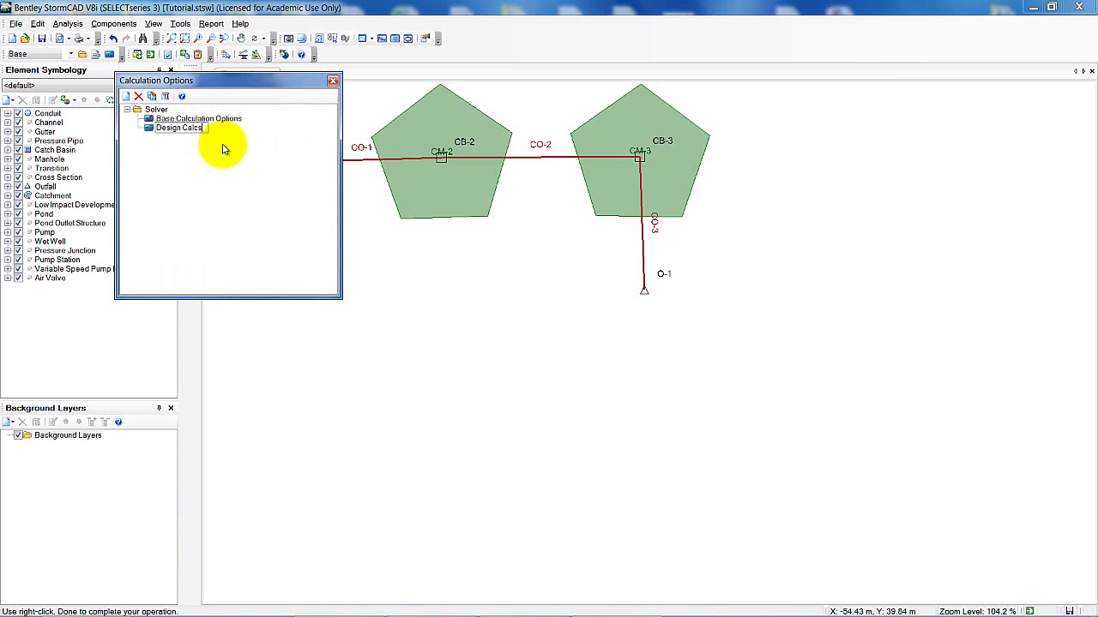
pyautogui.press('Return')
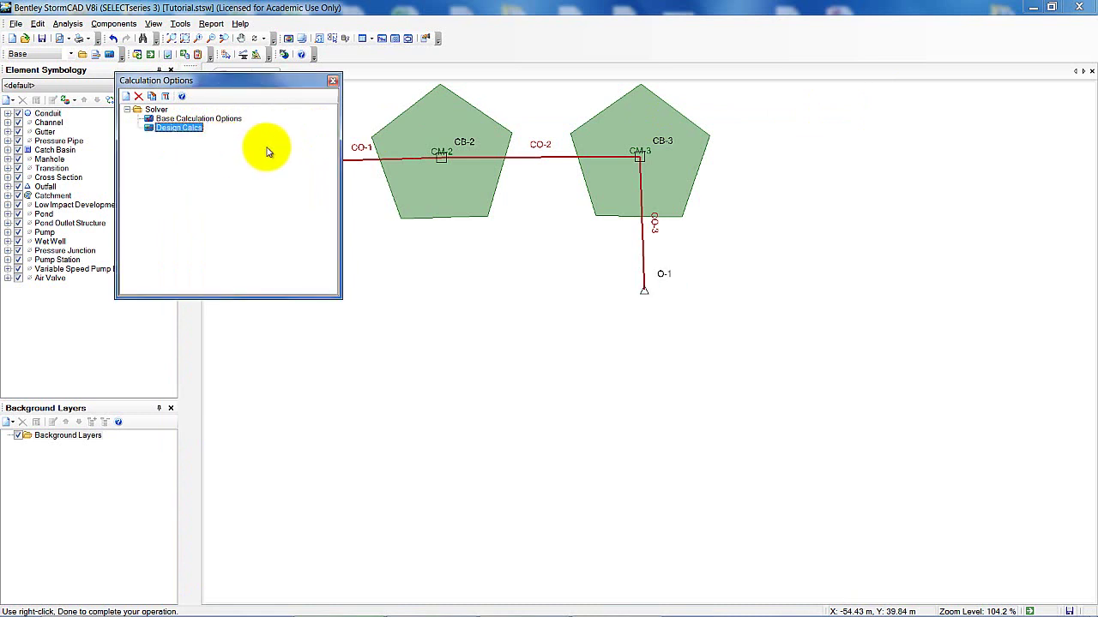
# Add another solver calculation options set named Analysis calcs and check its calculation type.
pyautogui.click(127, 100)
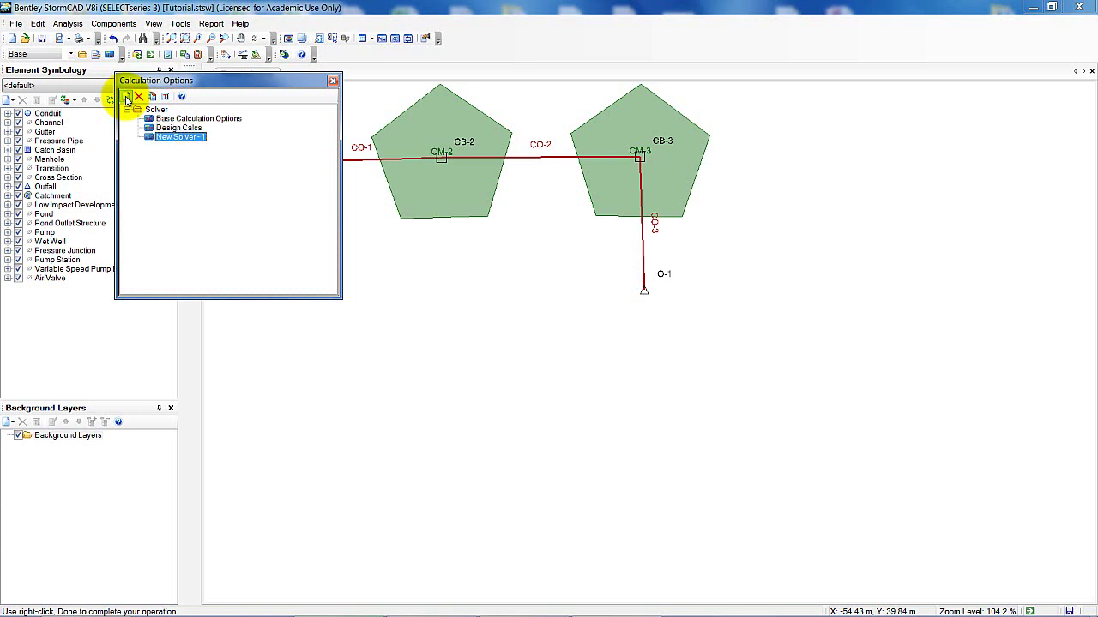
pyautogui.rightClick(184, 138)
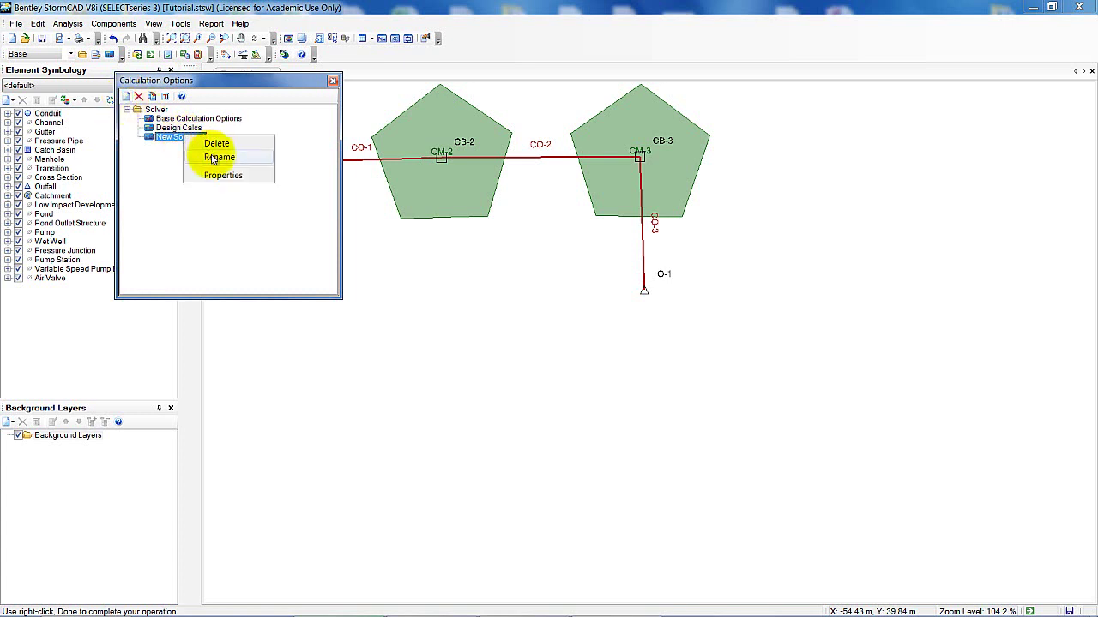
pyautogui.click(212, 157)
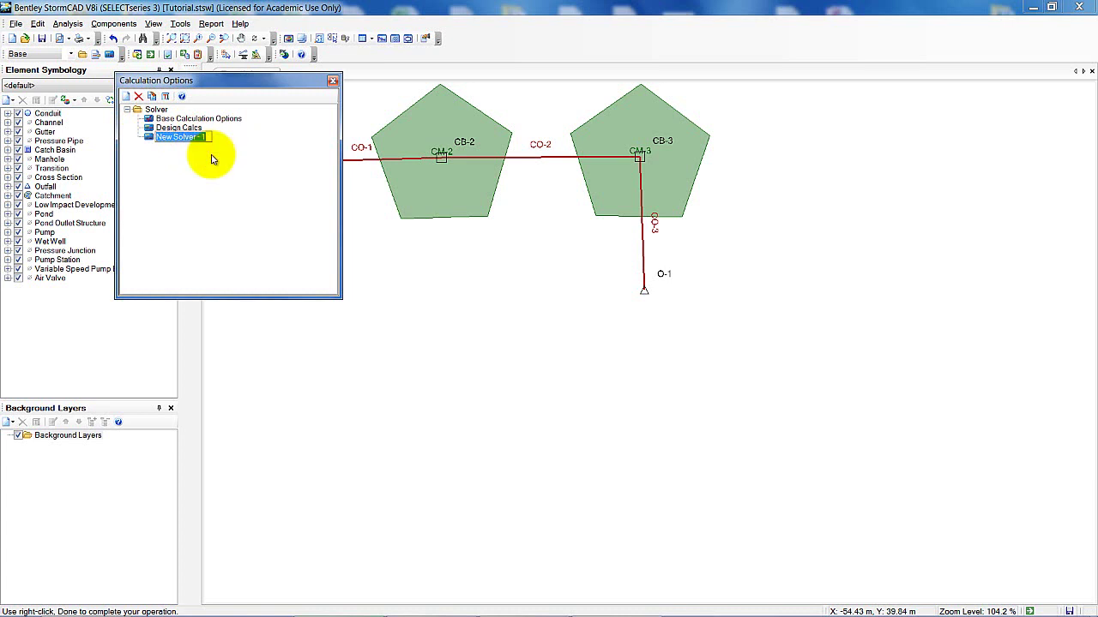
pyautogui.write('Analysis calcs')
pyautogui.press('Return')
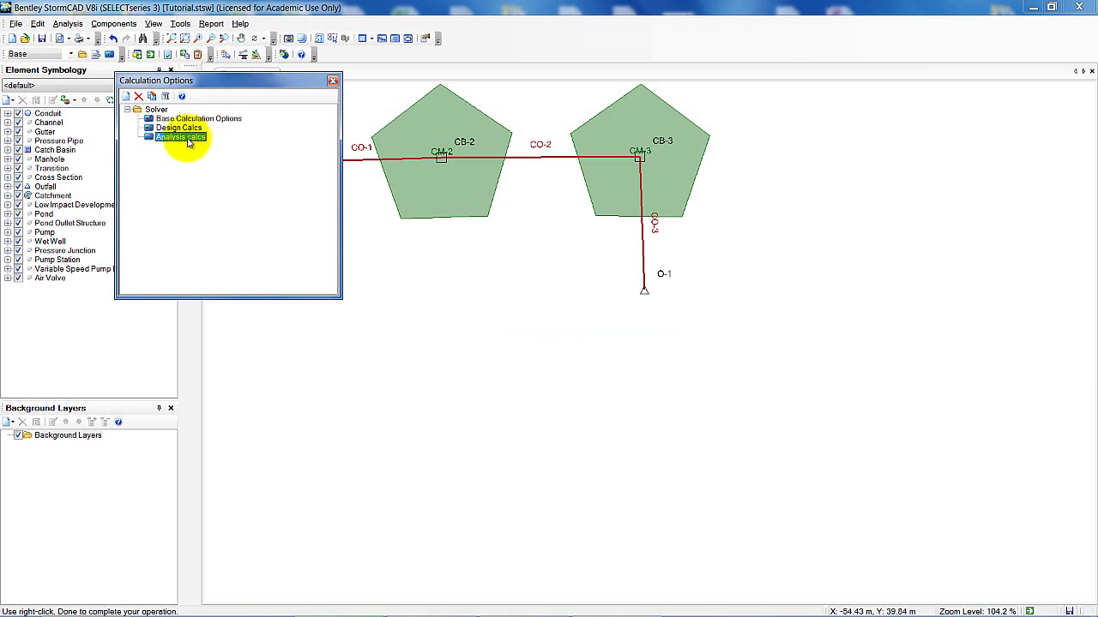
pyautogui.doubleClick(188, 142)
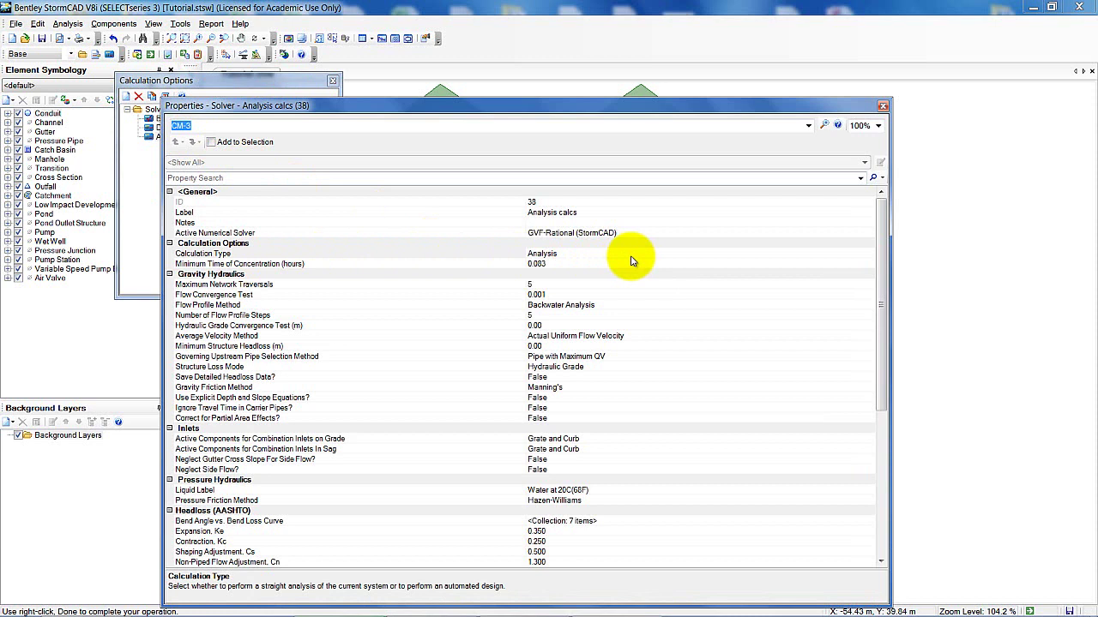
pyautogui.click(882, 106)
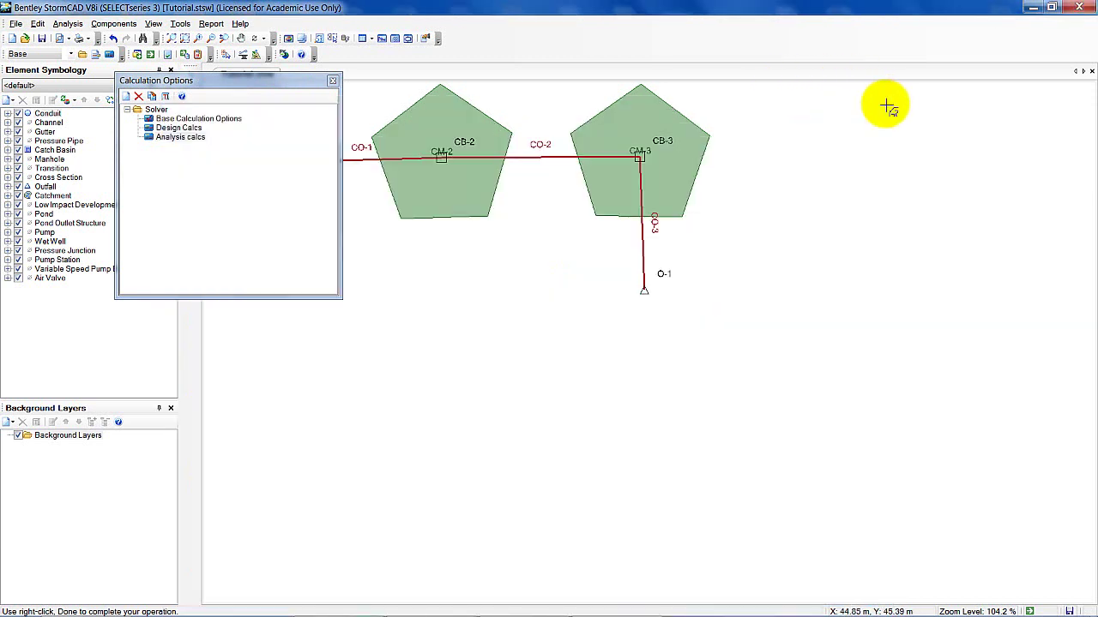
pyautogui.click(332, 81)
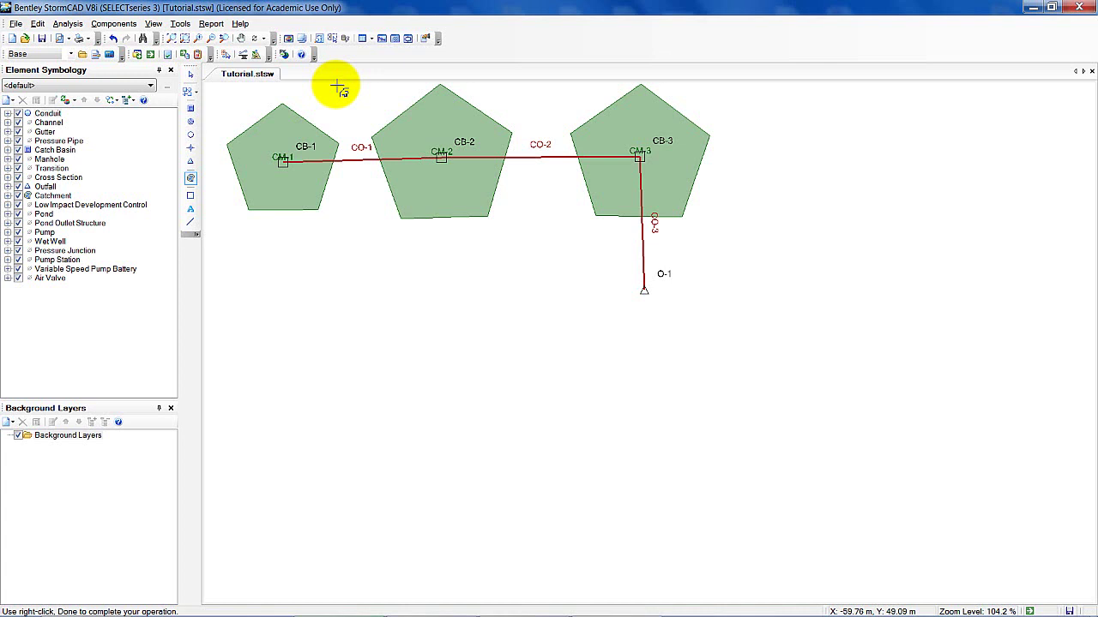
# Import the Box - Concrete and Circular - Concrete sections from the metric conduits library into the conduit catalog.
pyautogui.click(124, 24)
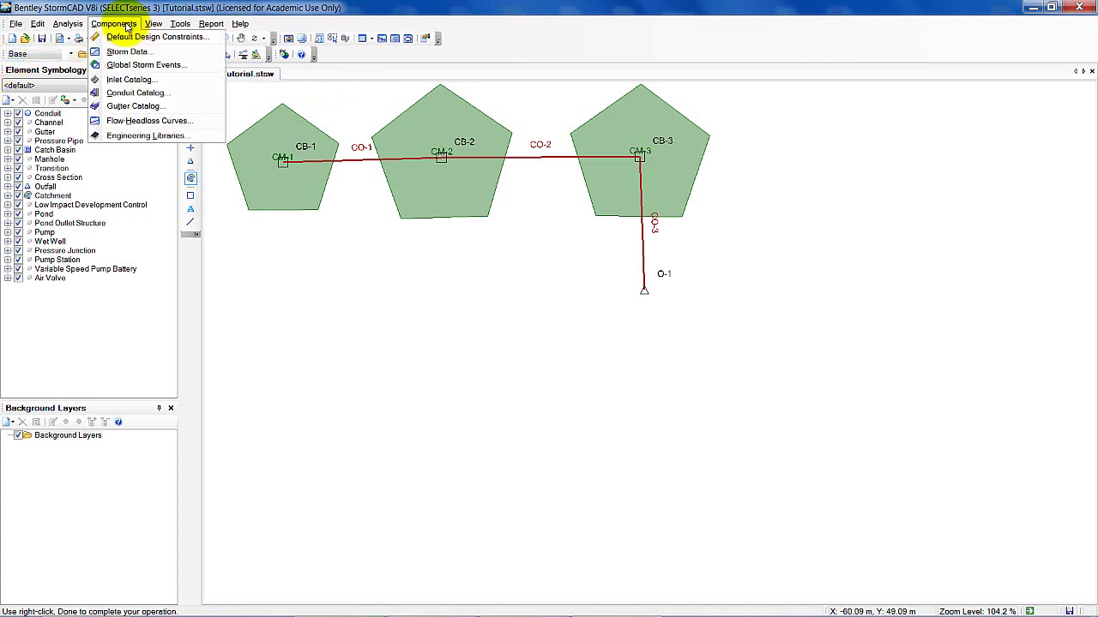
pyautogui.click(131, 93)
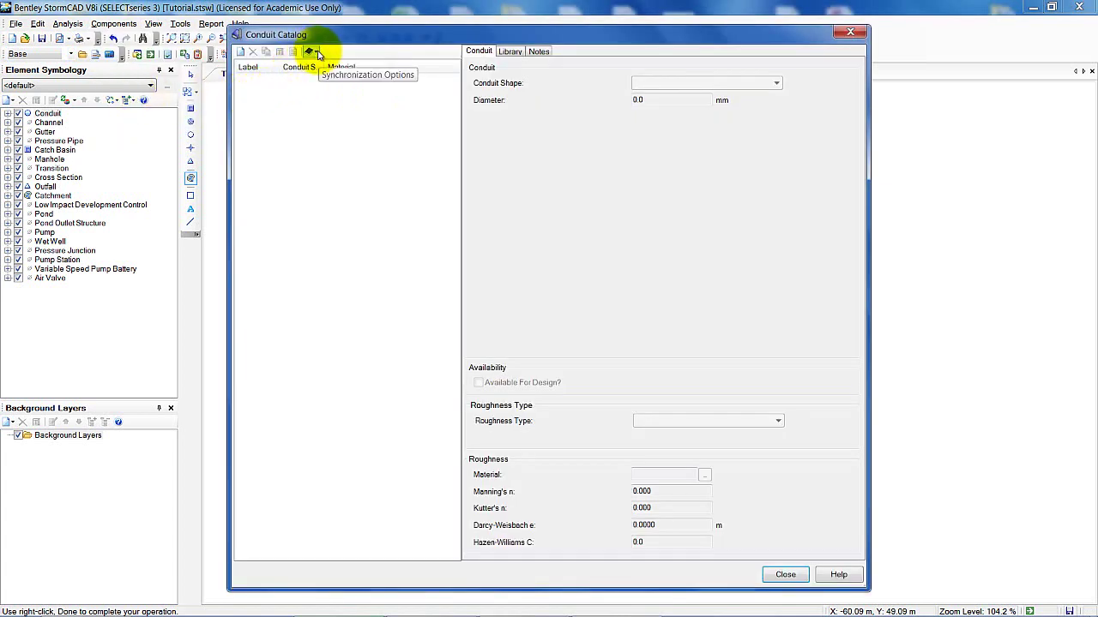
pyautogui.click(314, 53)
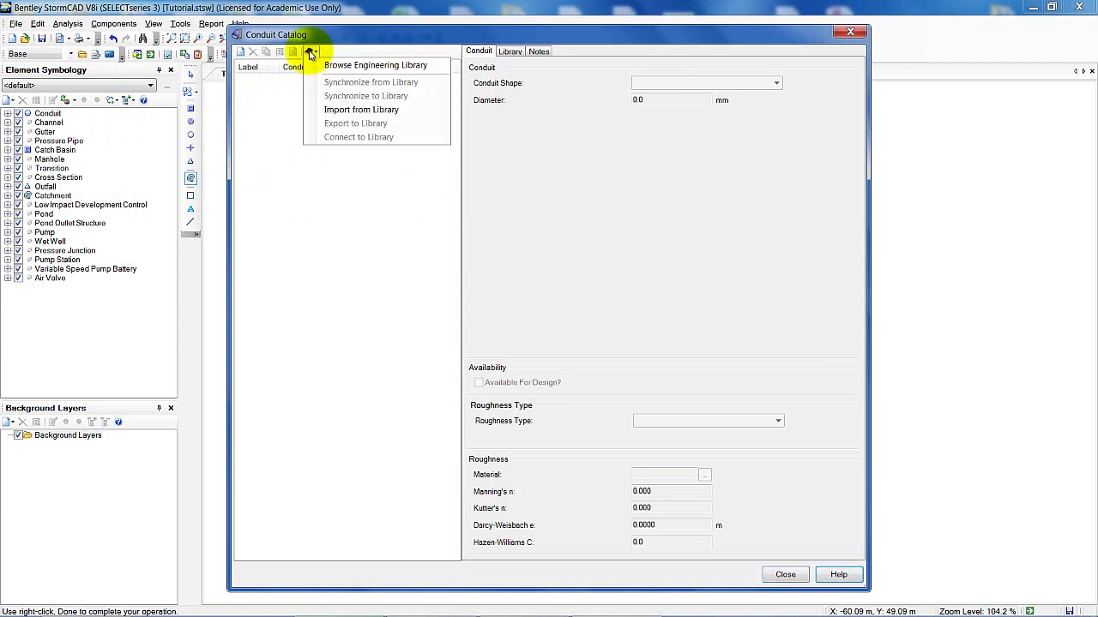
pyautogui.click(344, 109)
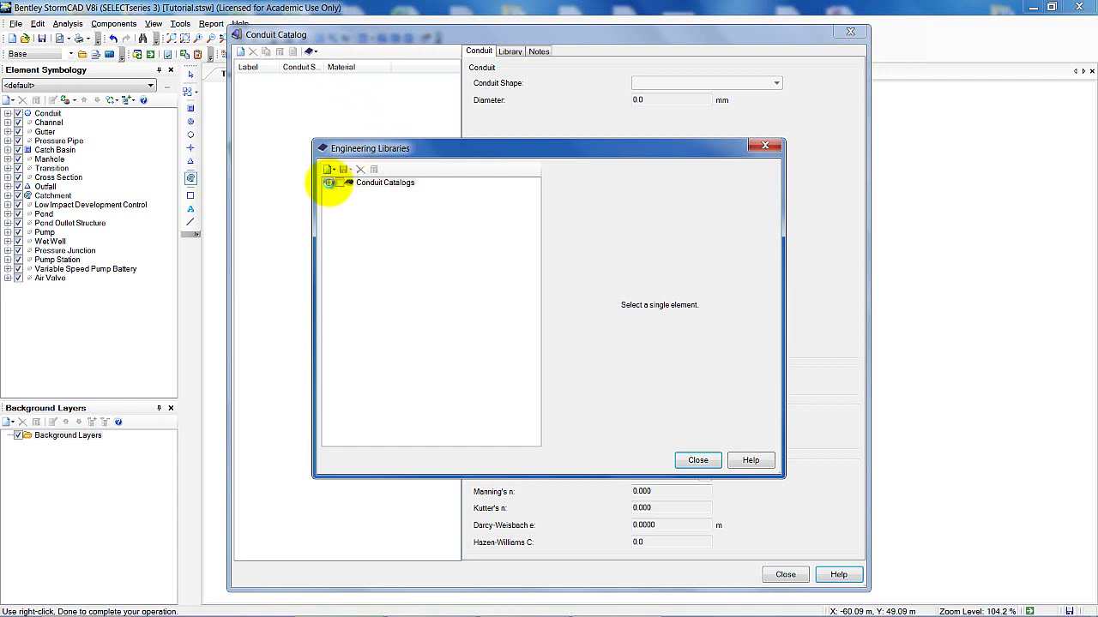
pyautogui.click(329, 183)
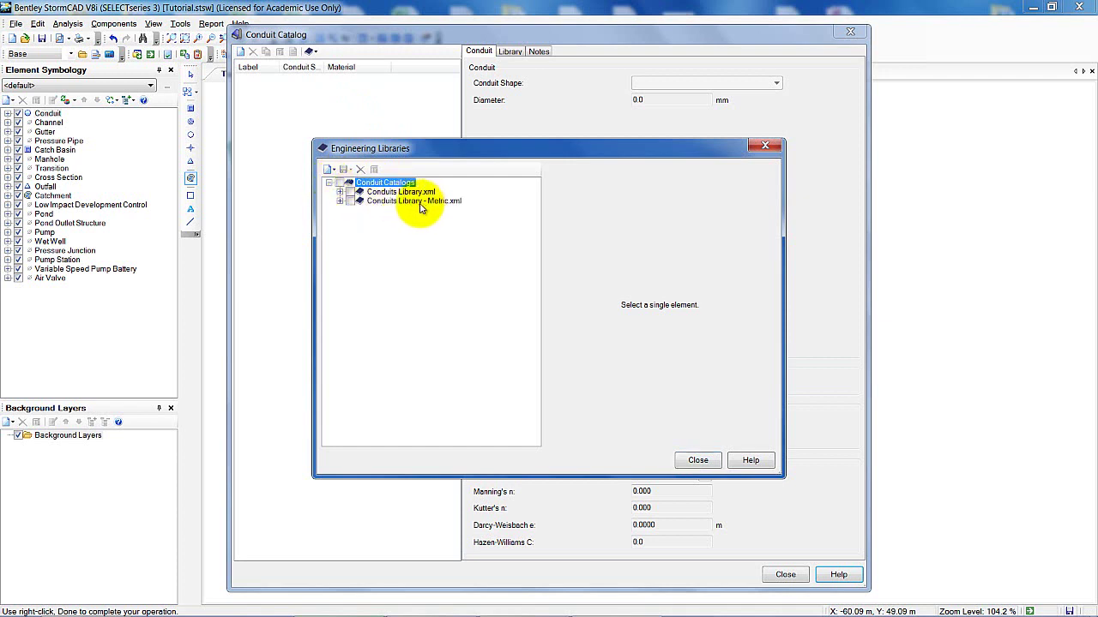
pyautogui.click(340, 202)
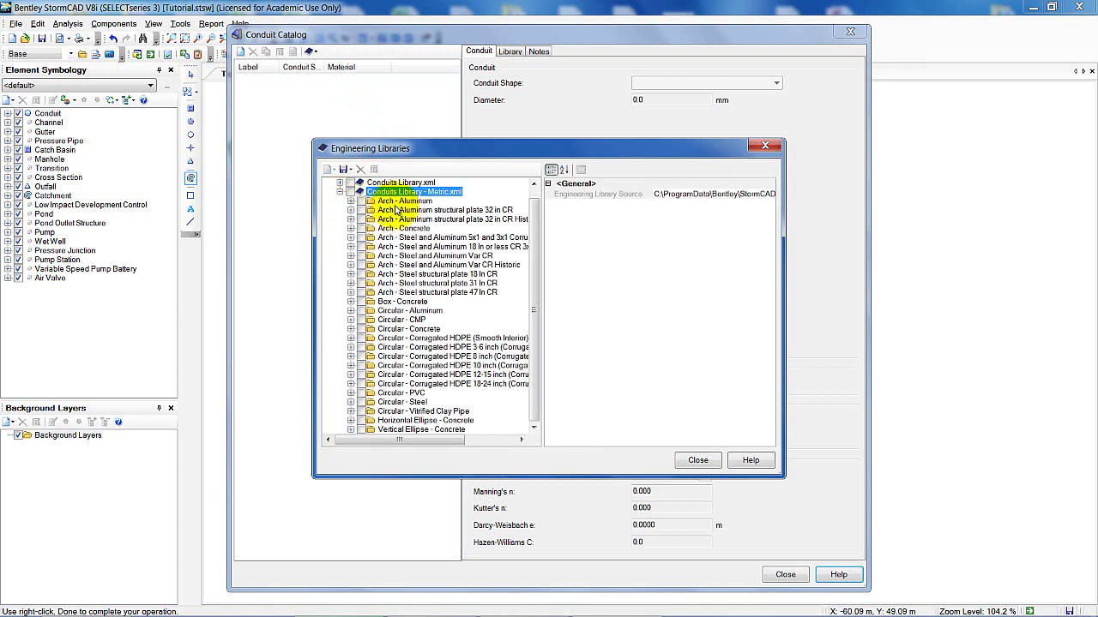
pyautogui.click(361, 303)
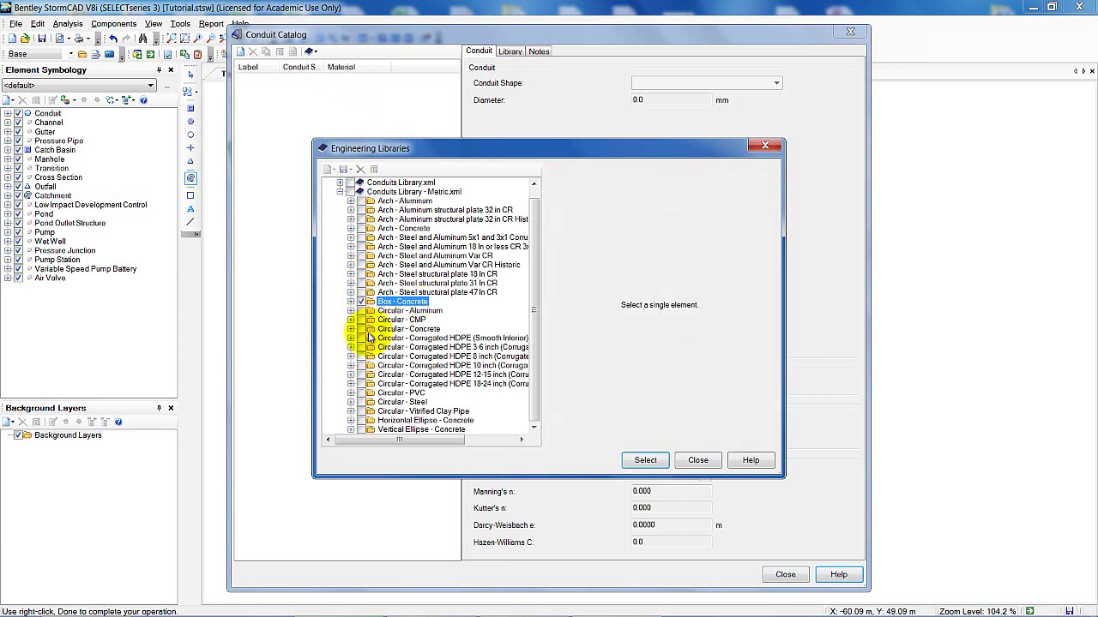
pyautogui.click(362, 330)
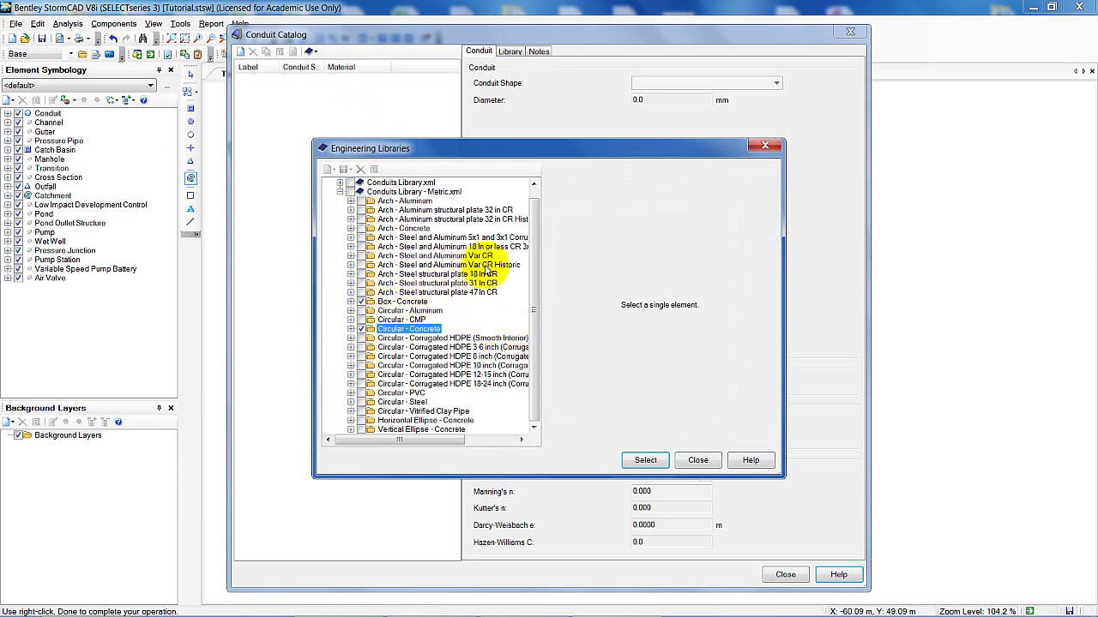
pyautogui.click(646, 459)
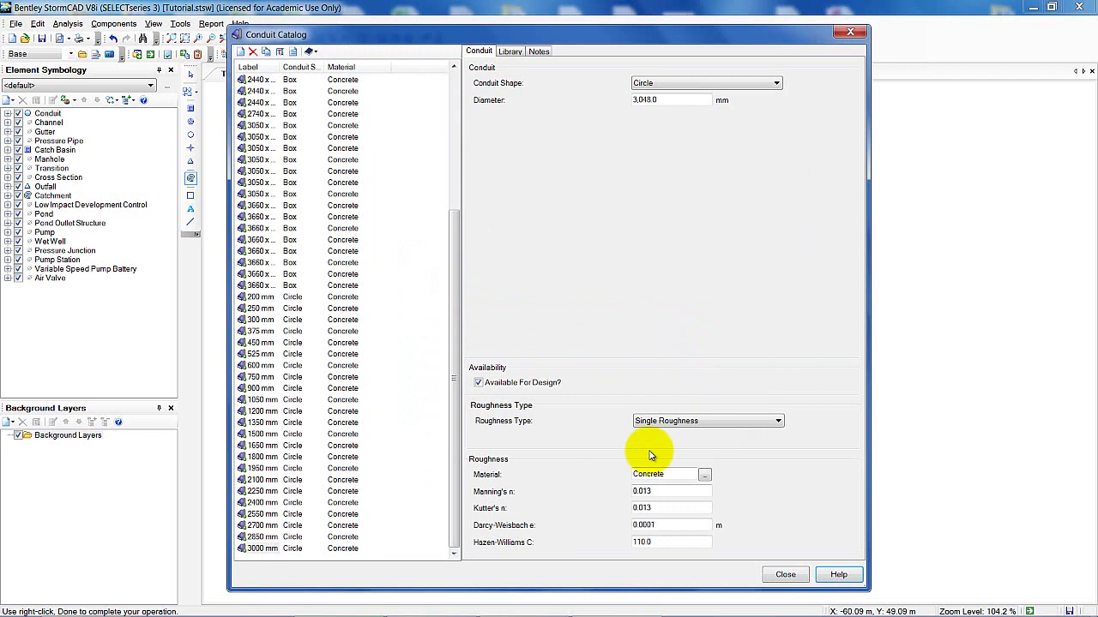
pyautogui.click(785, 574)
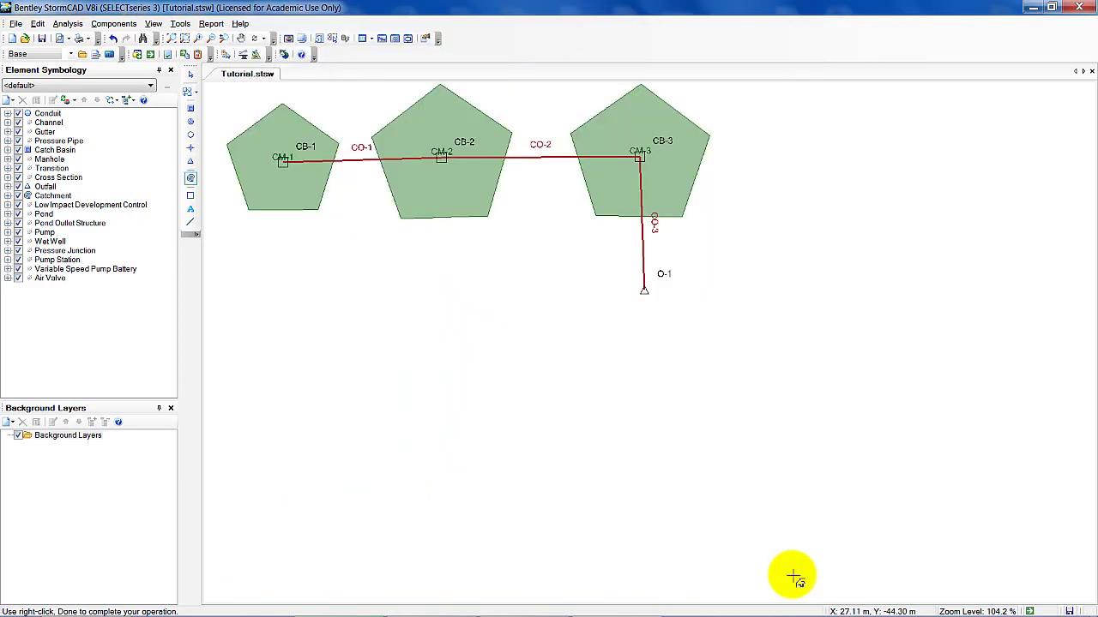
# Create a new User Defined IDF Table in the project's storm data.
pyautogui.click(116, 25)
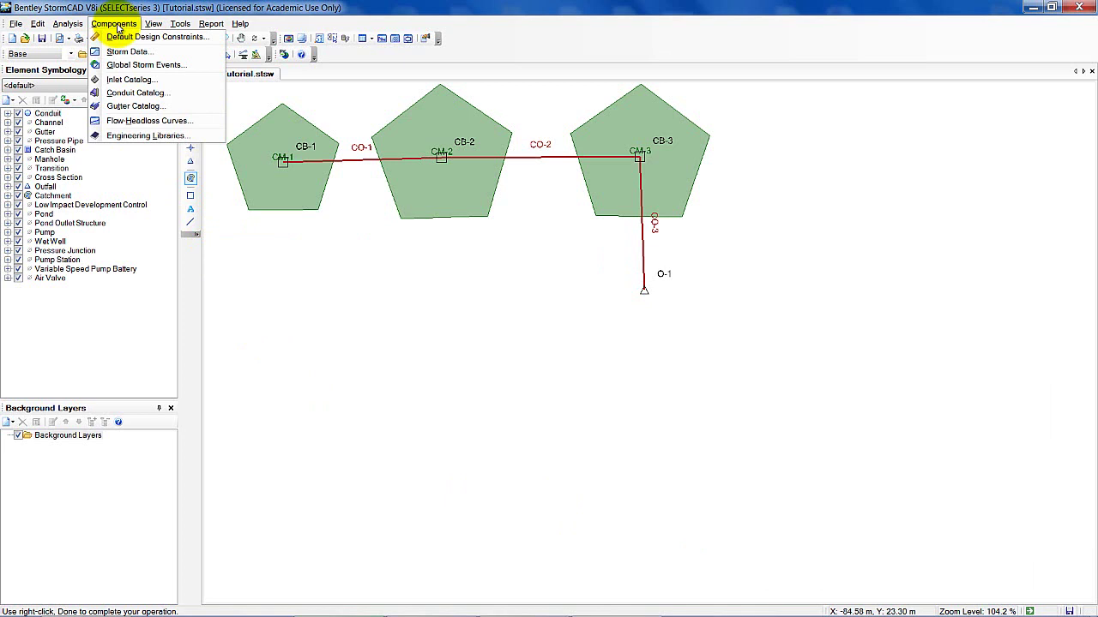
pyautogui.click(129, 52)
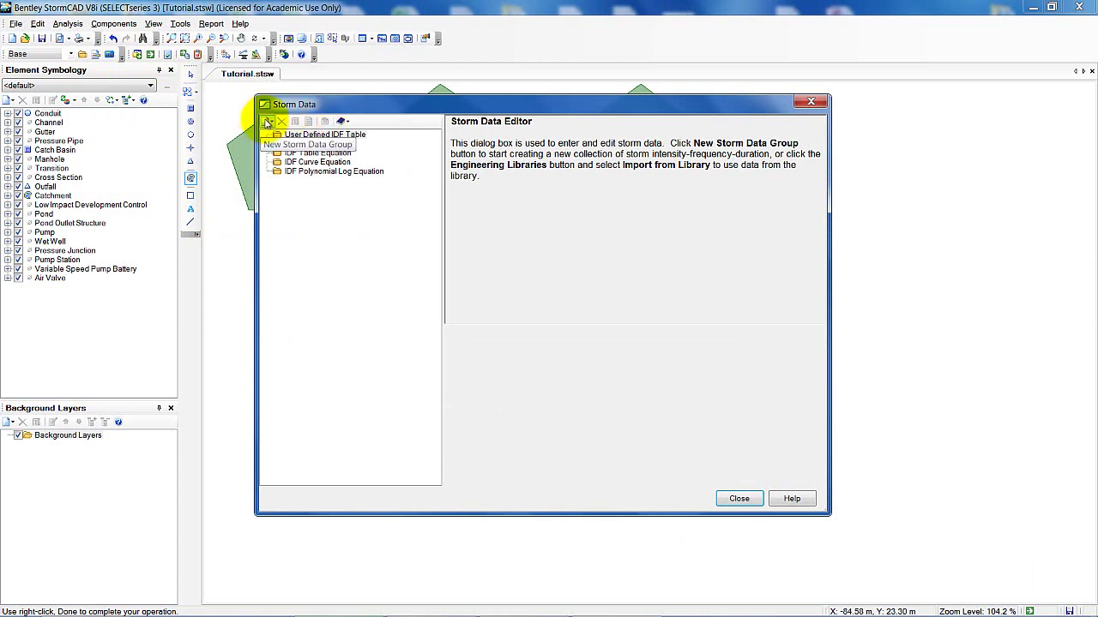
pyautogui.click(267, 123)
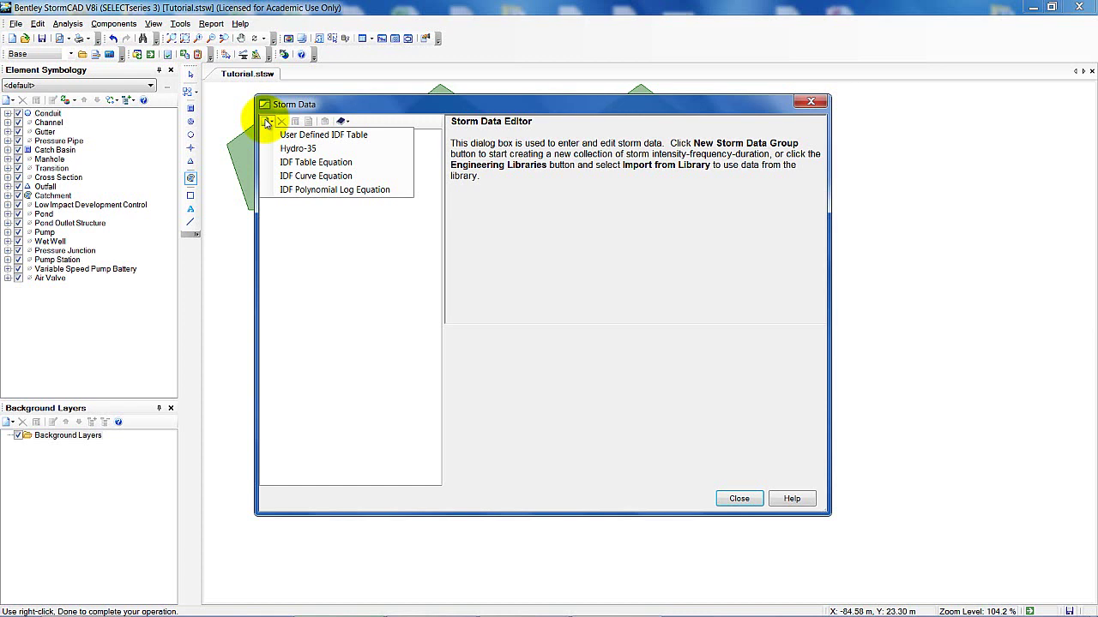
pyautogui.click(308, 139)
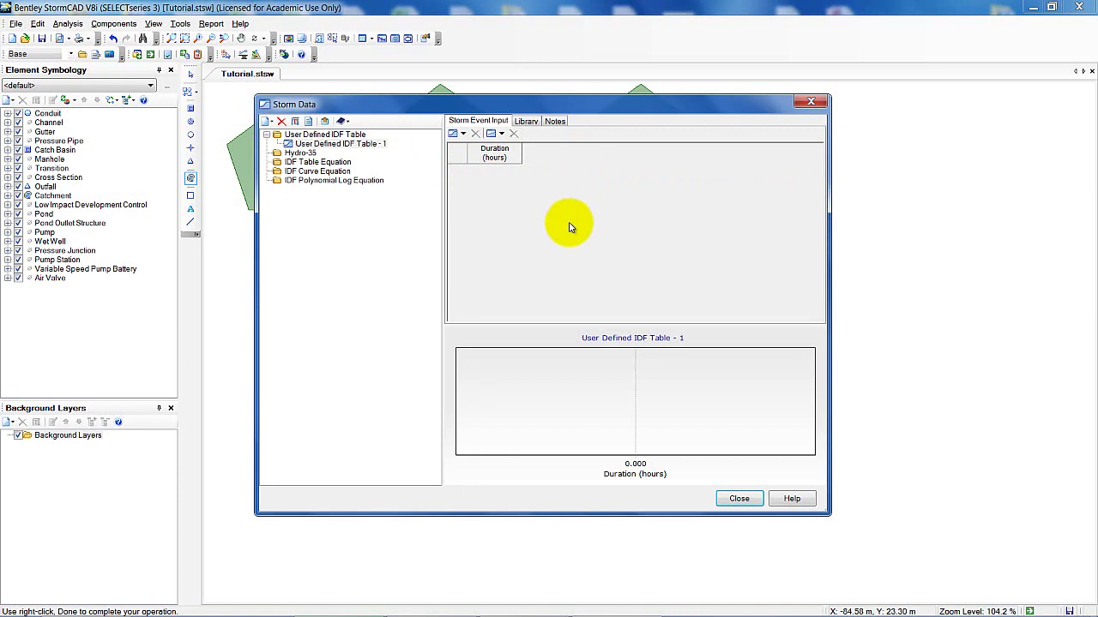
# Set the unit of the IDF table's Duration column to min.
pyautogui.rightClick(494, 152)
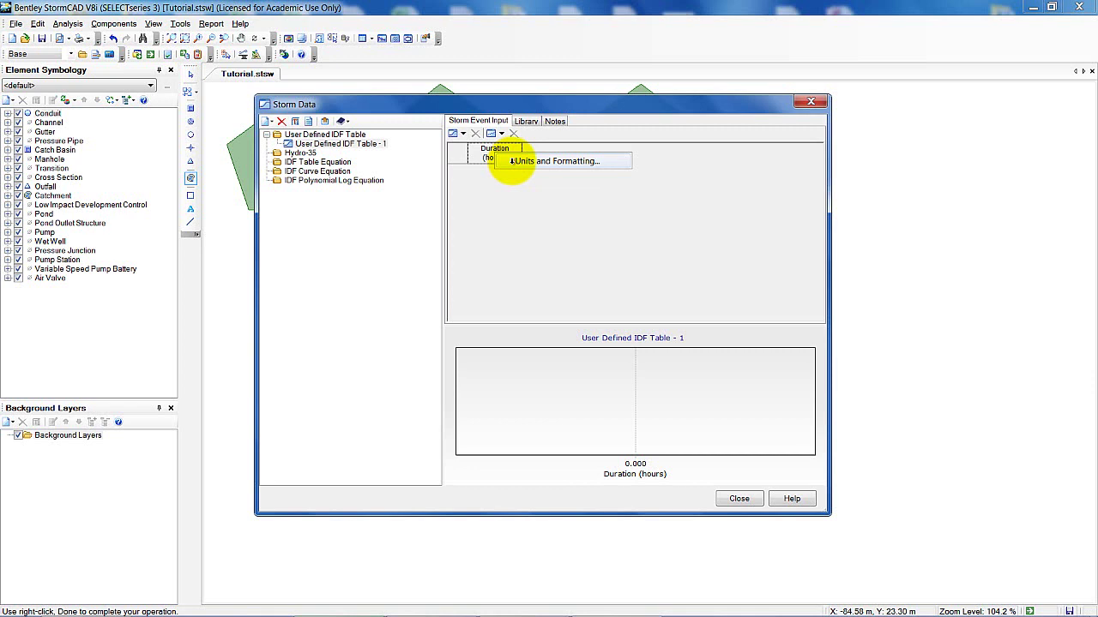
pyautogui.click(512, 161)
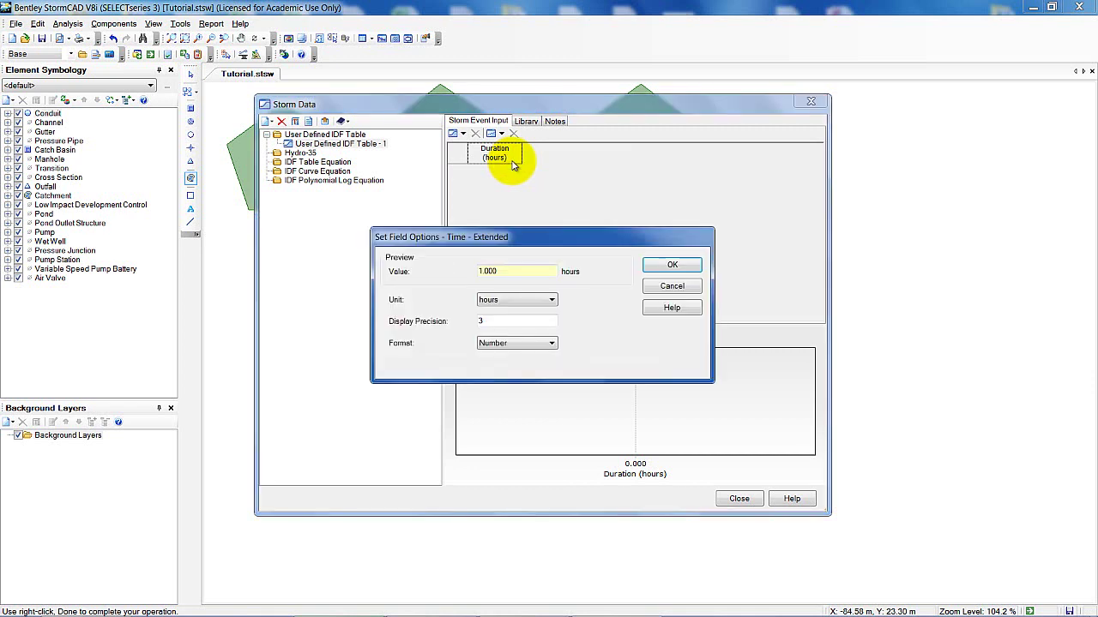
pyautogui.click(551, 300)
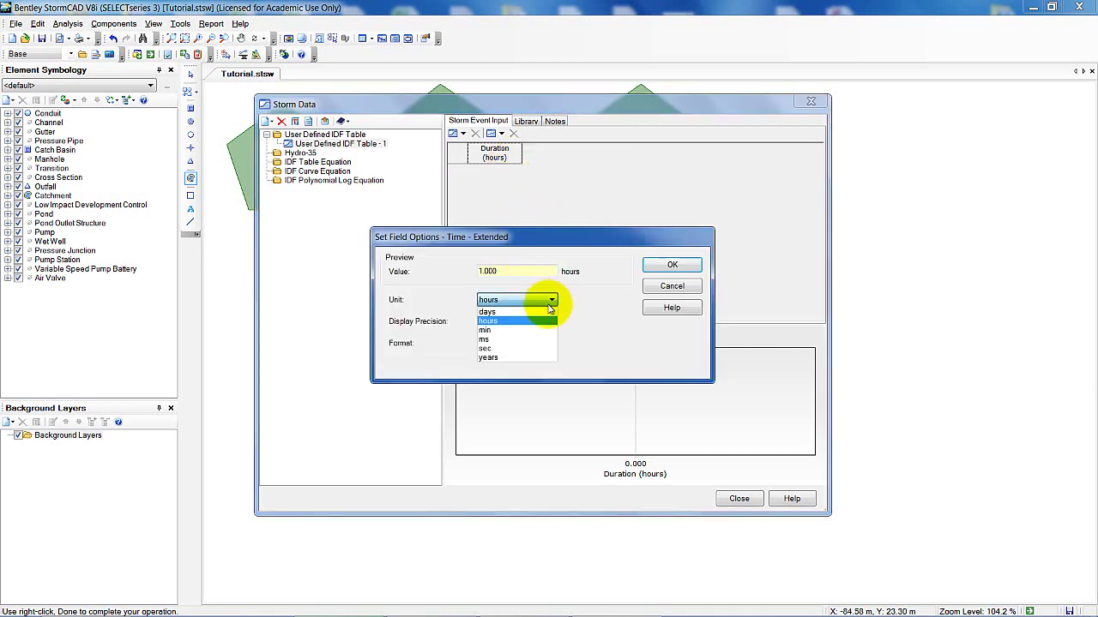
pyautogui.click(503, 331)
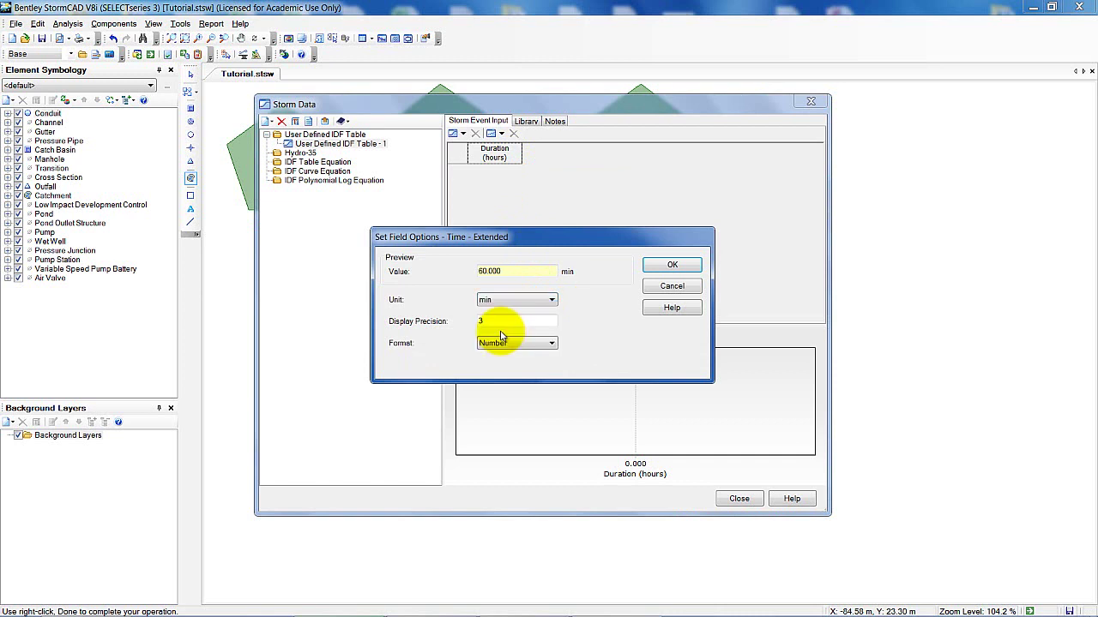
pyautogui.click(670, 265)
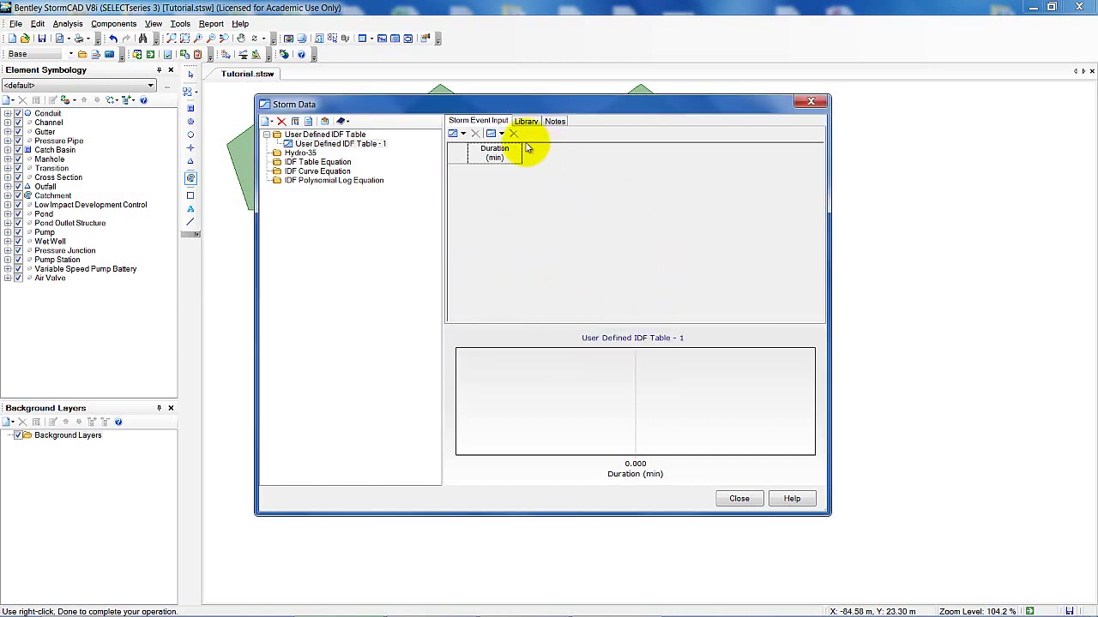
# Add return periods of 5, 10 and 25 years to the user defined IDF table.
pyautogui.click(454, 135)
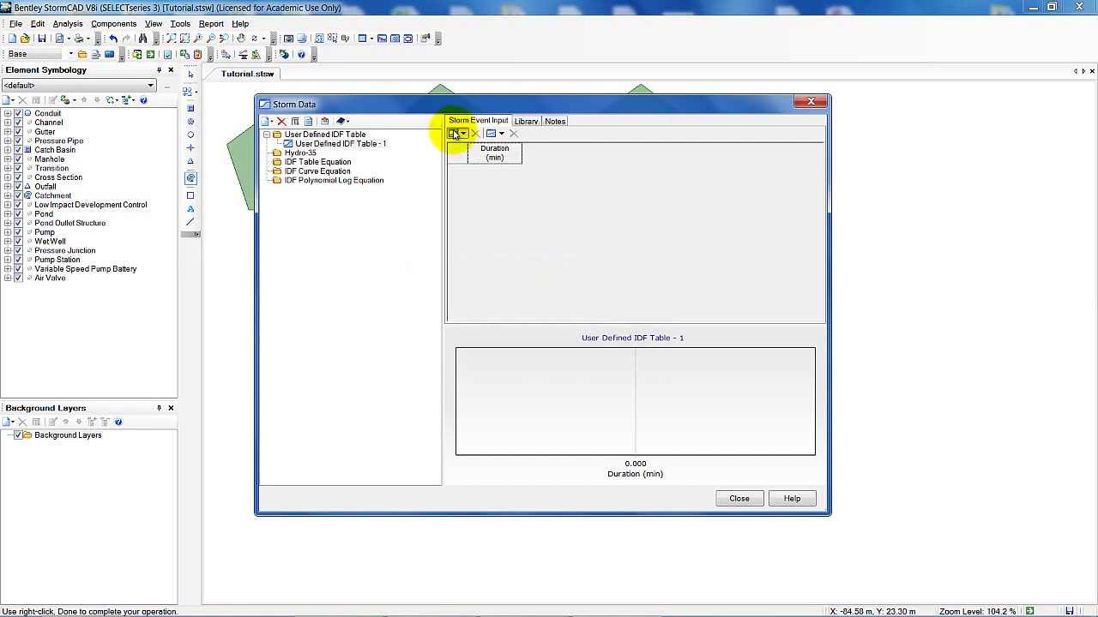
pyautogui.click(503, 152)
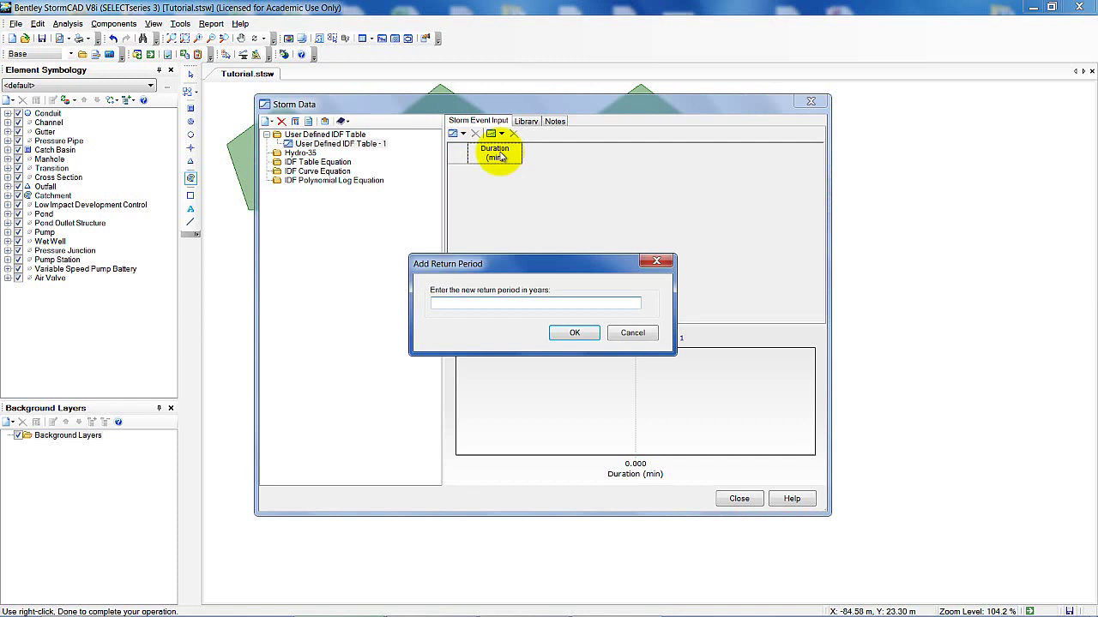
pyautogui.write('5')
pyautogui.press('Return')
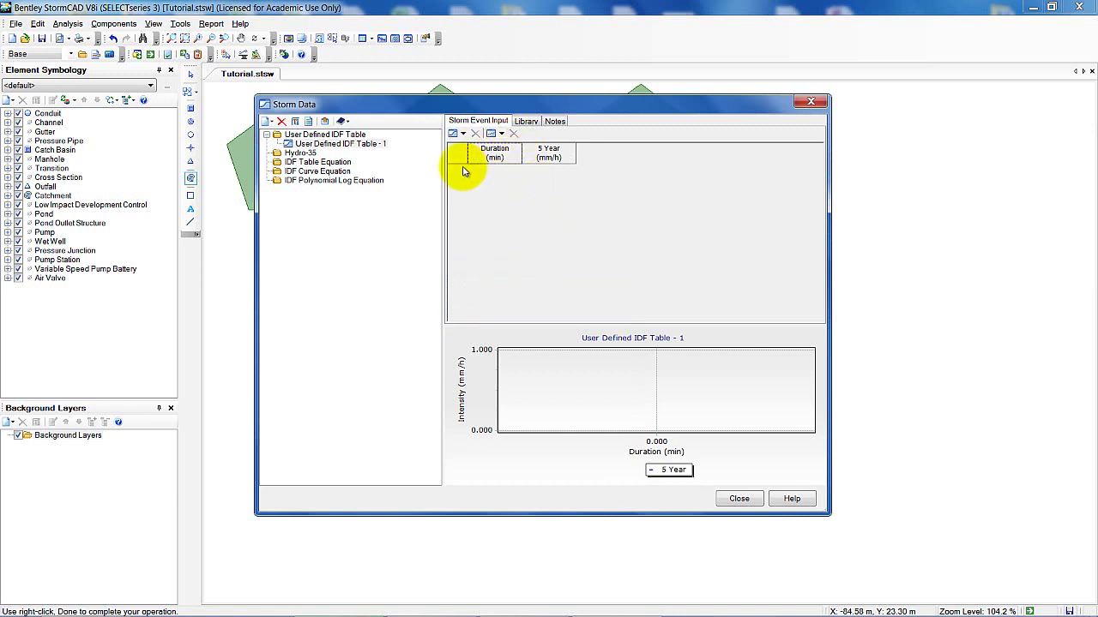
pyautogui.click(453, 136)
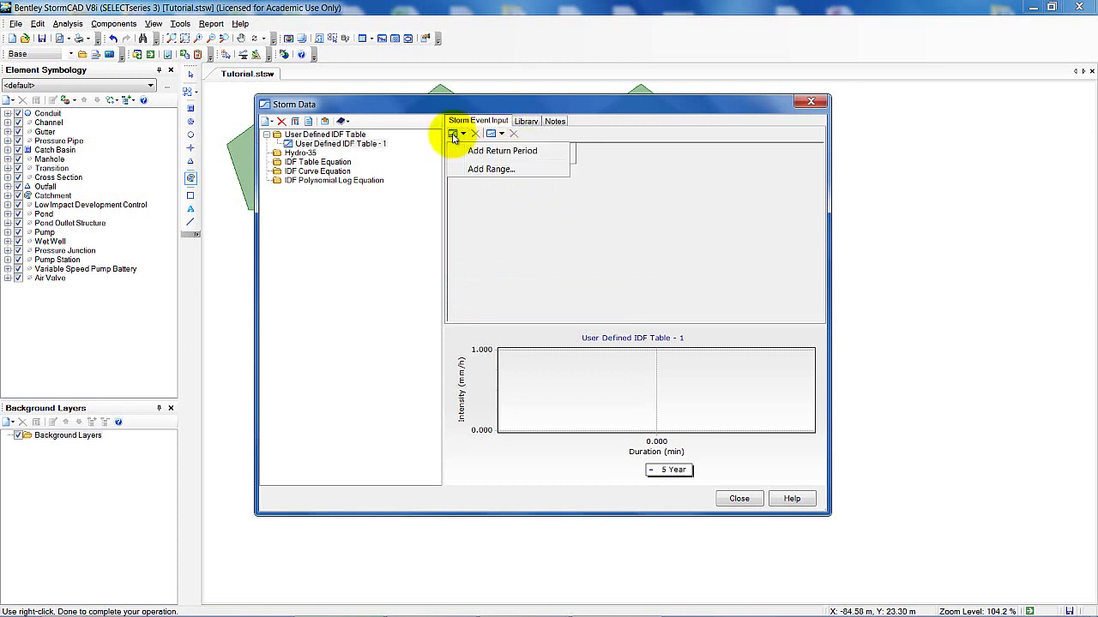
pyautogui.click(498, 151)
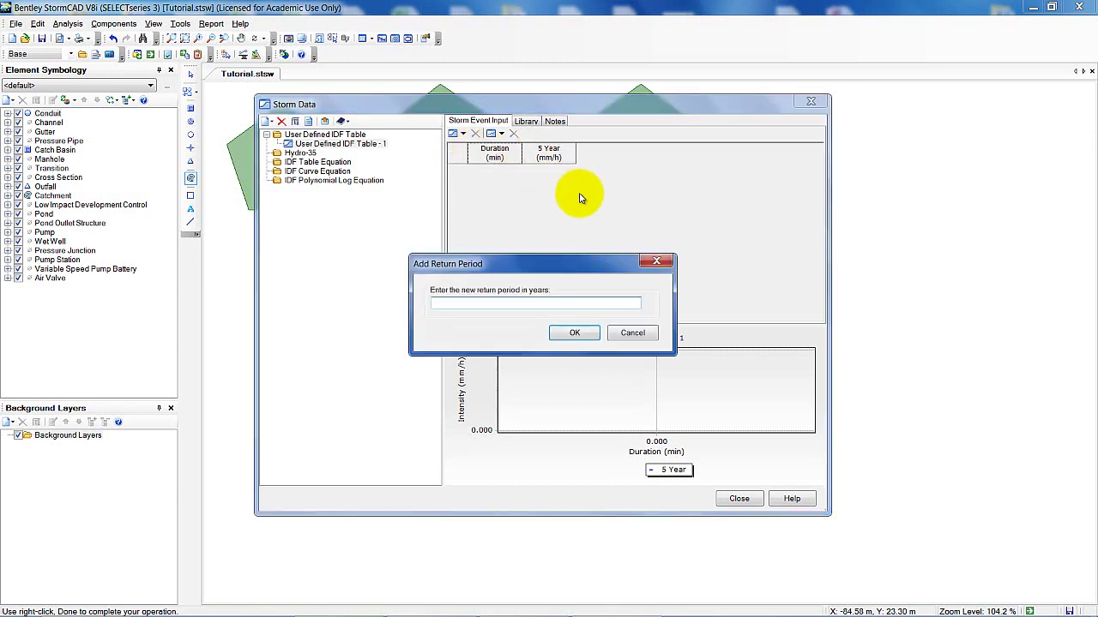
pyautogui.write('10')
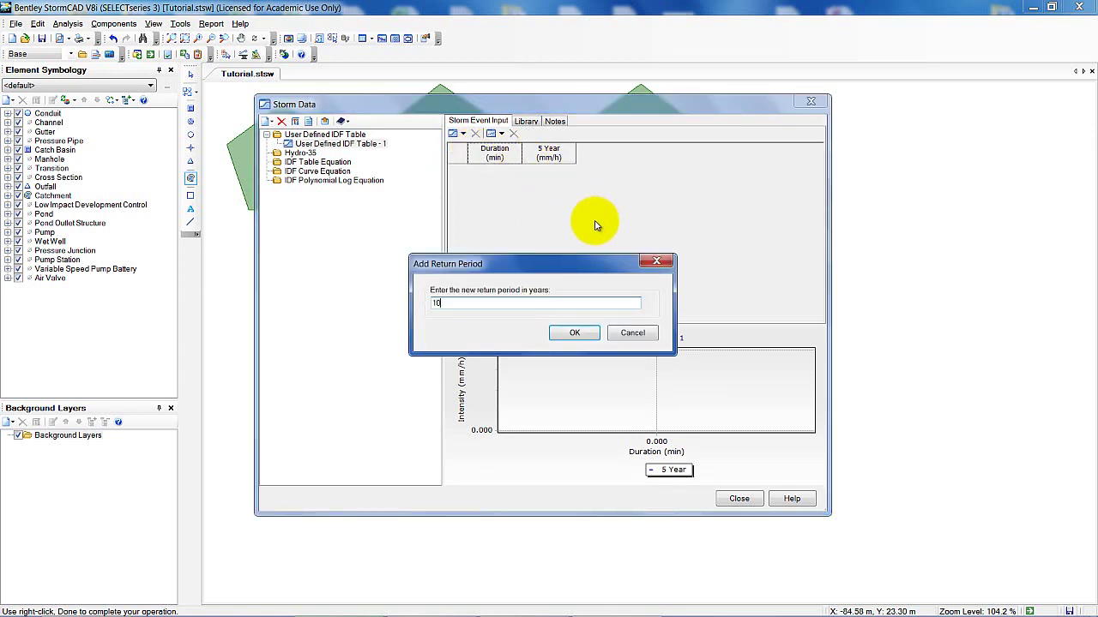
pyautogui.press('Return')
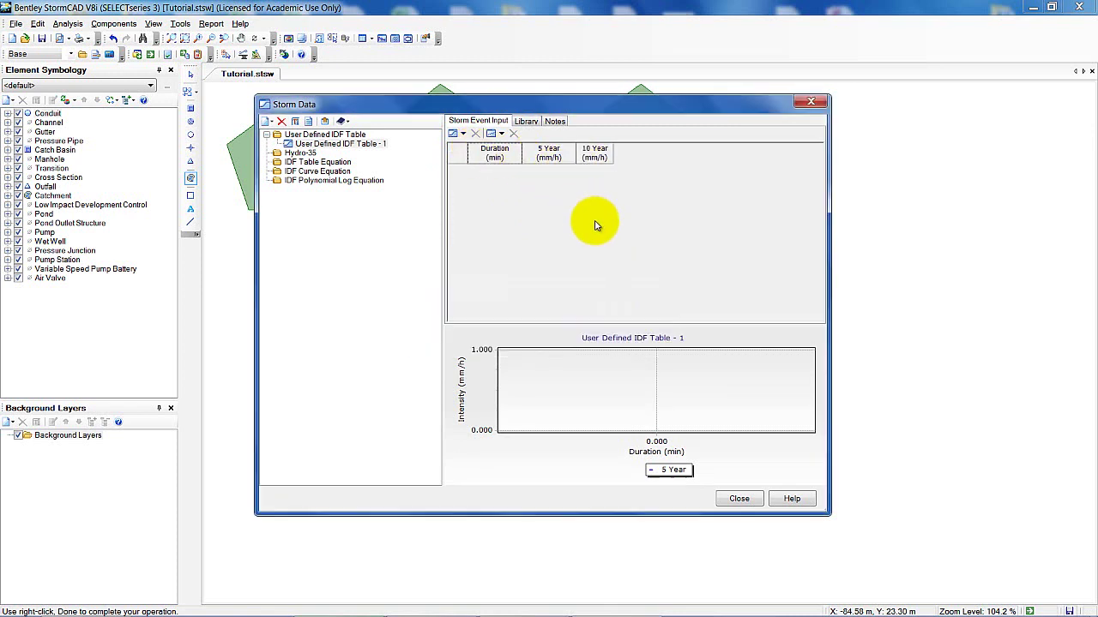
pyautogui.click(455, 134)
pyautogui.click(475, 151)
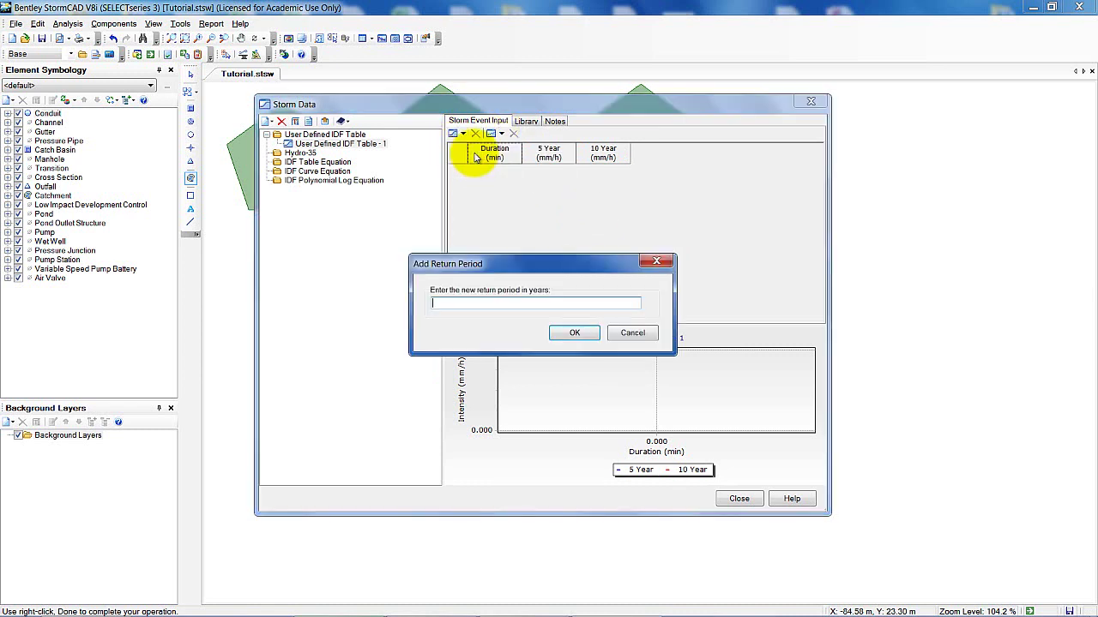
pyautogui.write('25')
pyautogui.press('Return')
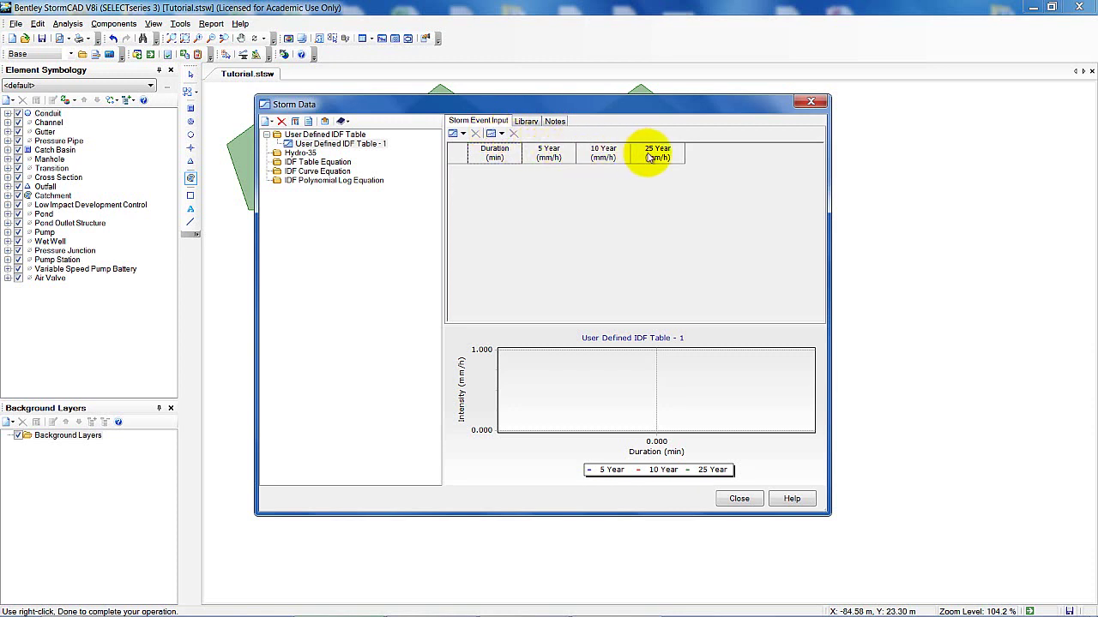
# Set the rainfall intensity unit of the IDF table's return period columns to mm/h.
pyautogui.rightClick(540, 157)
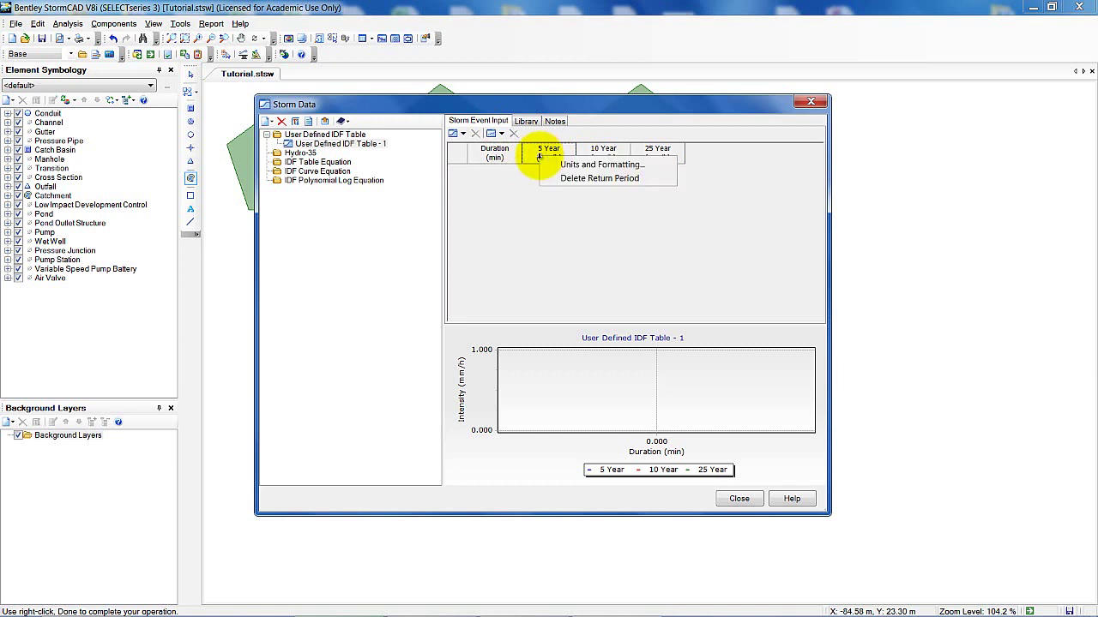
pyautogui.click(584, 164)
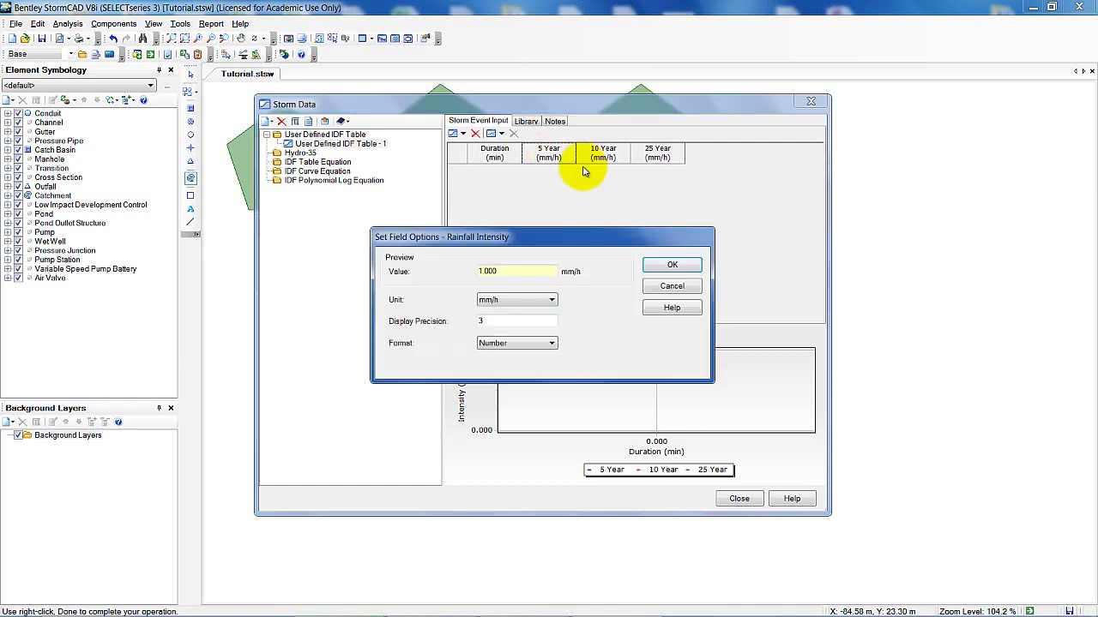
pyautogui.click(553, 302)
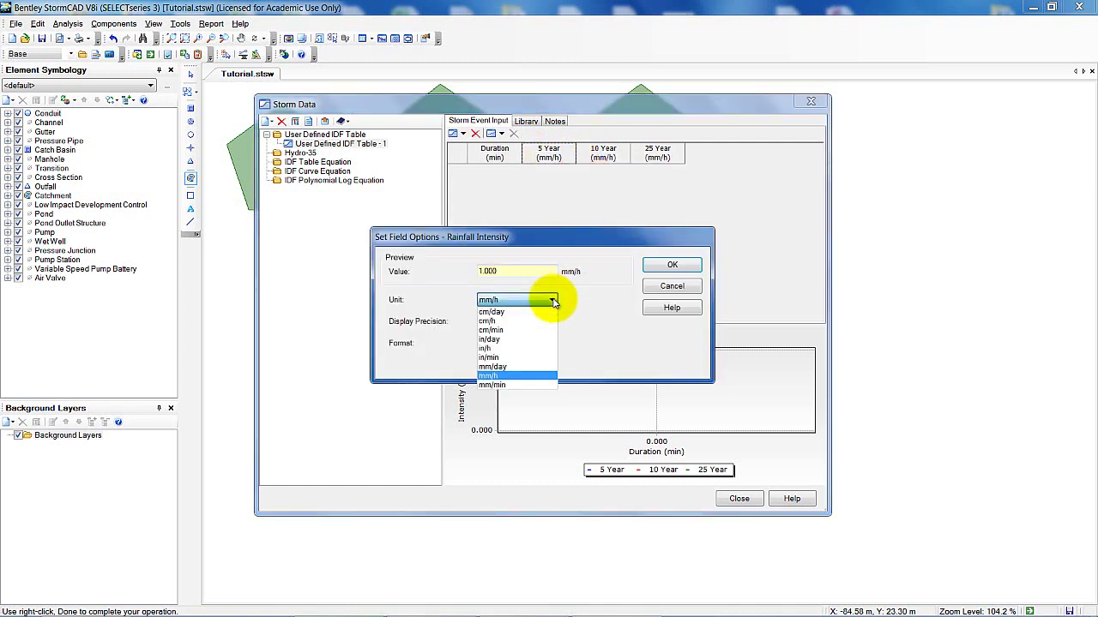
pyautogui.click(537, 380)
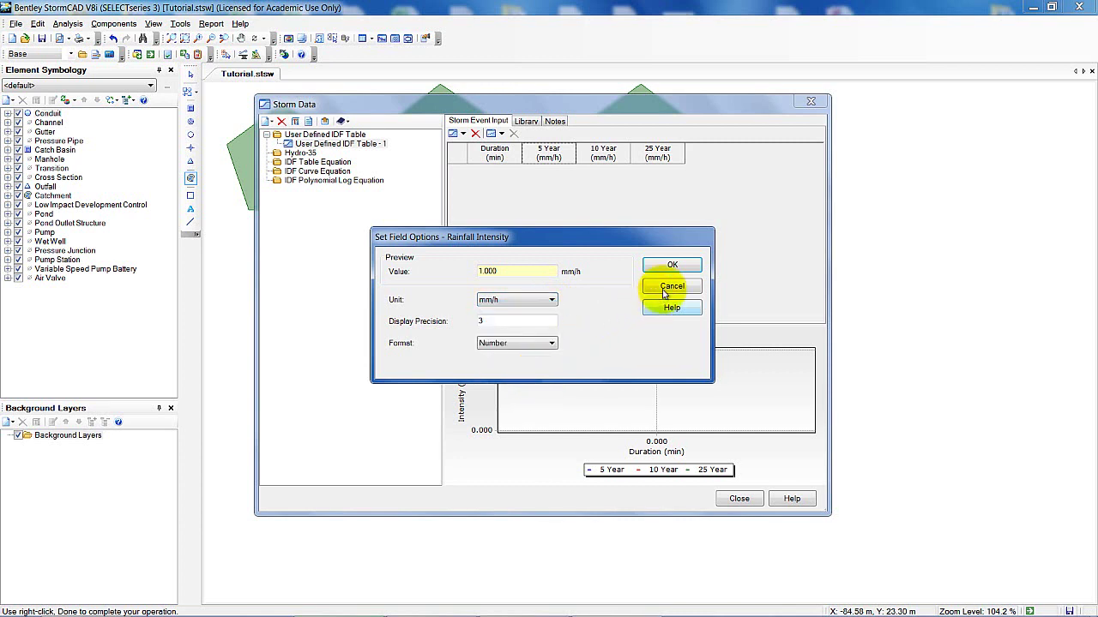
pyautogui.click(672, 265)
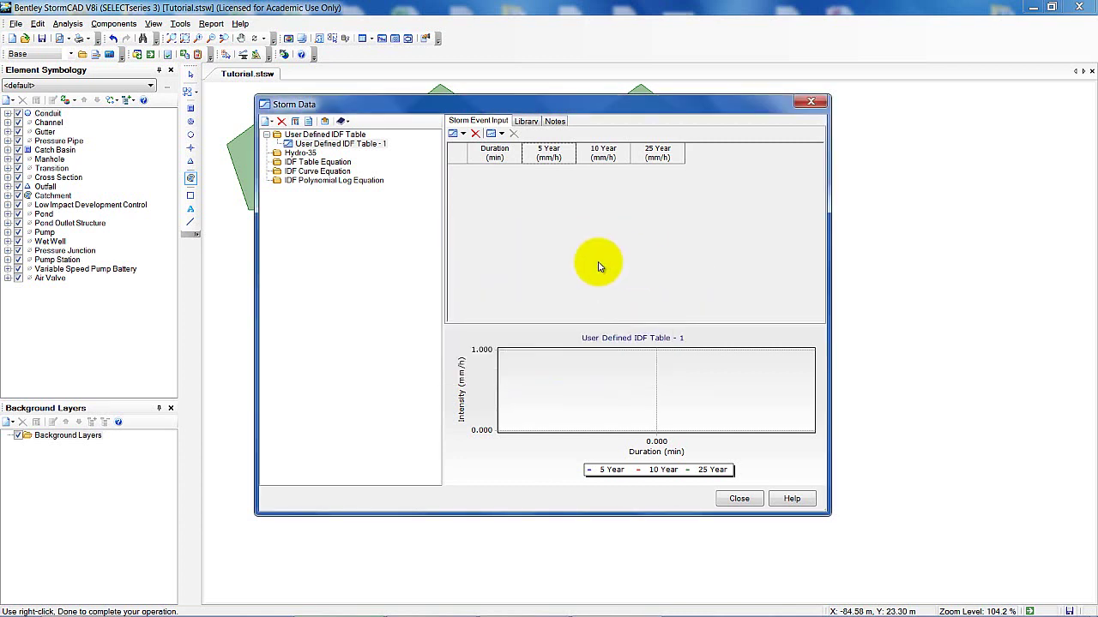
# Add durations of 5, 10, 15, 30 and 60 min to the user defined IDF table.
pyautogui.click(492, 135)
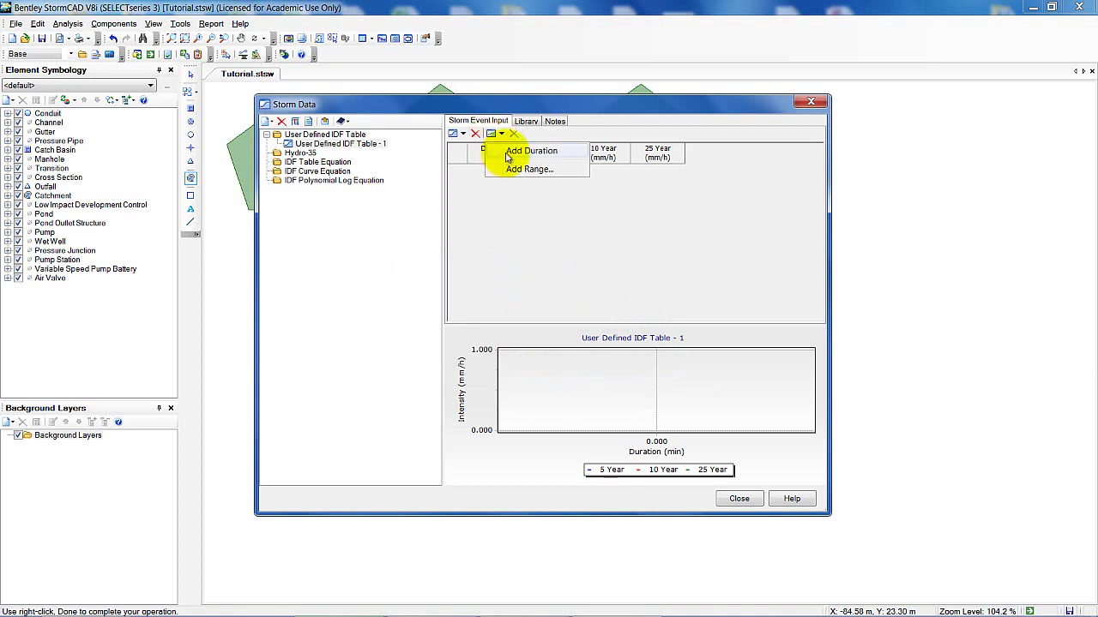
pyautogui.click(508, 152)
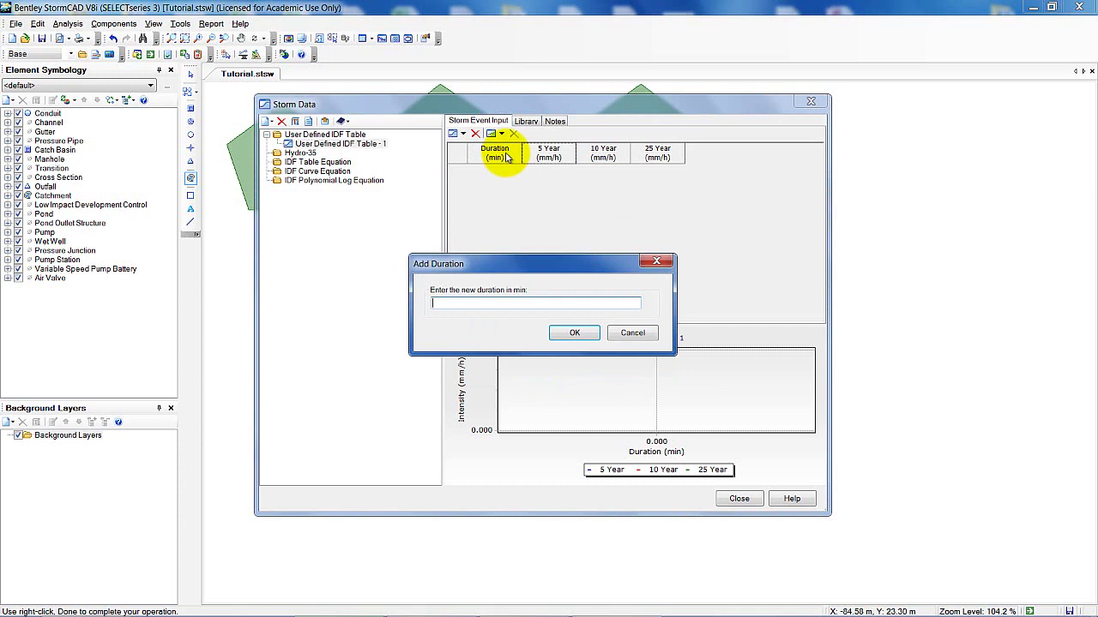
pyautogui.write('5')
pyautogui.press('Return')
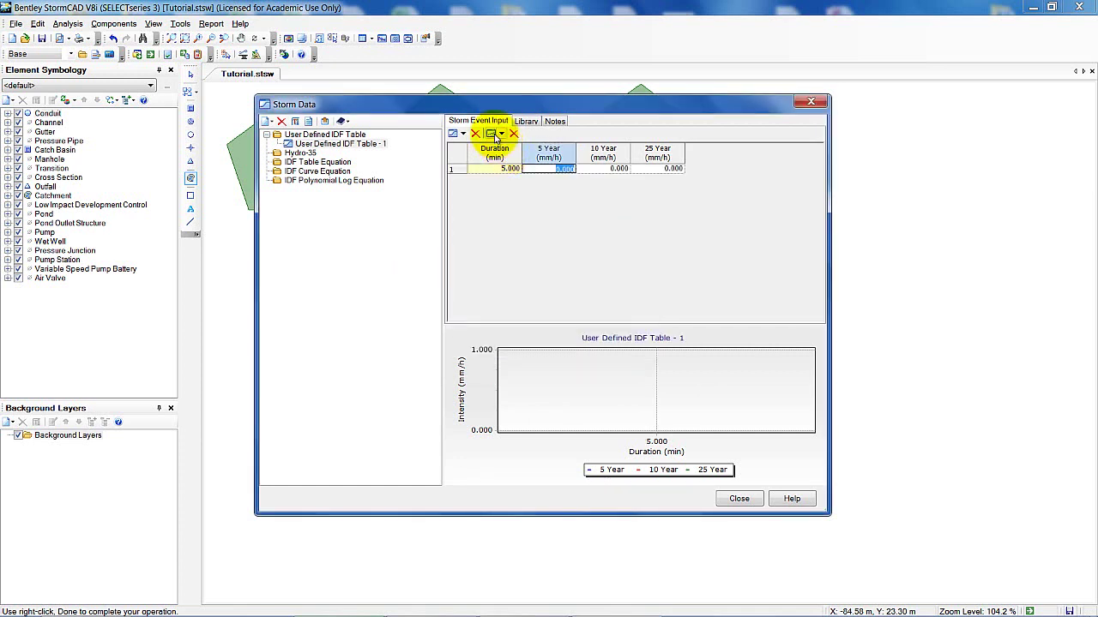
pyautogui.click(501, 134)
pyautogui.click(503, 154)
pyautogui.write('10')
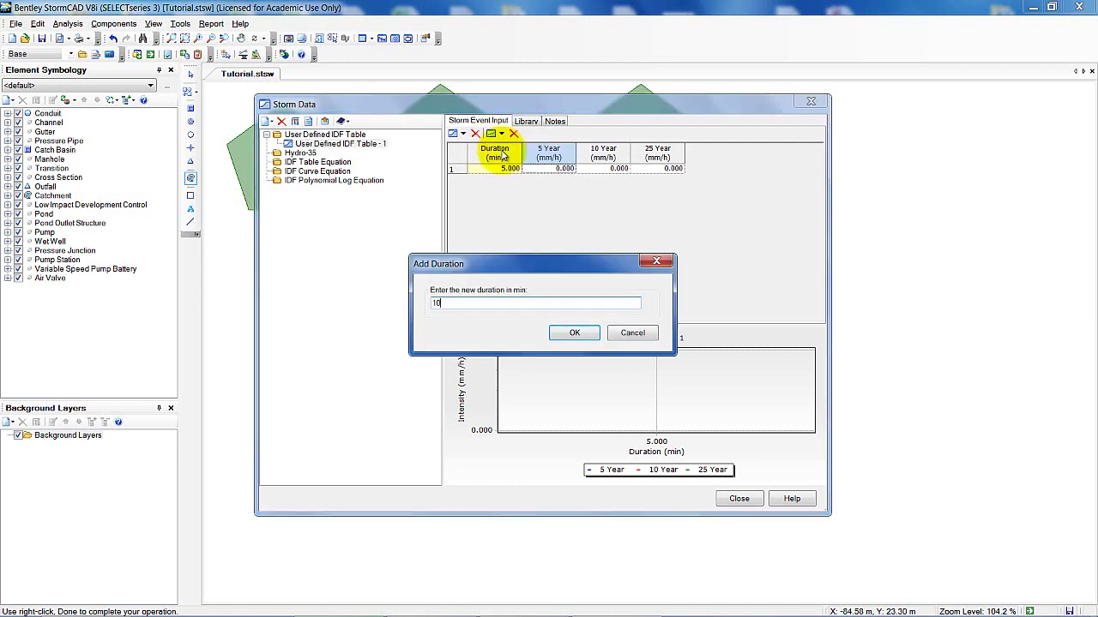
pyautogui.press('Return')
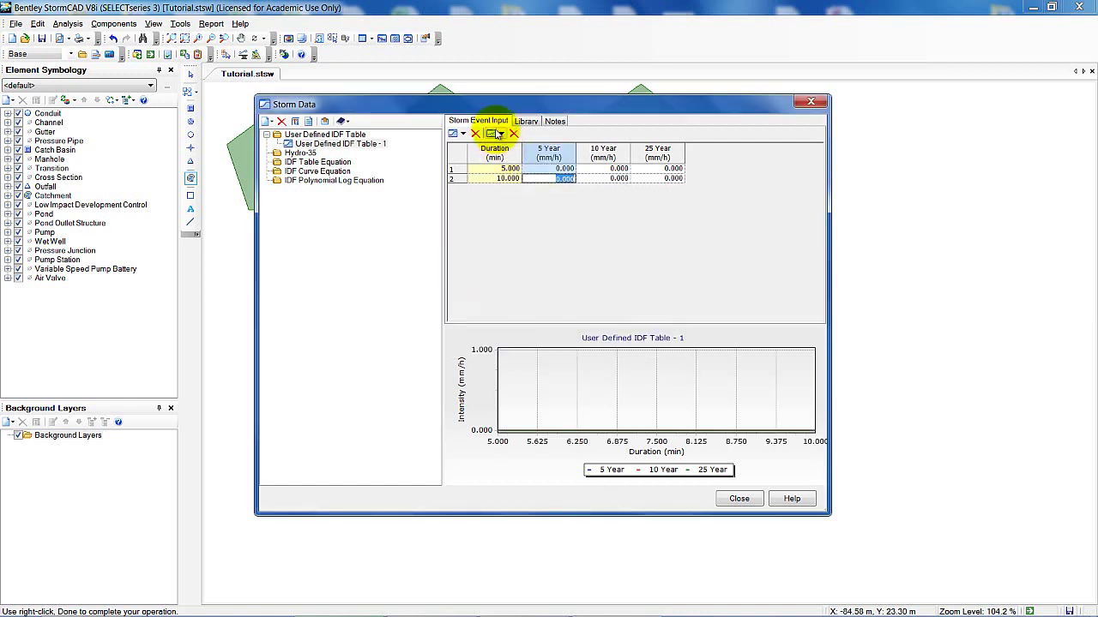
pyautogui.click(492, 134)
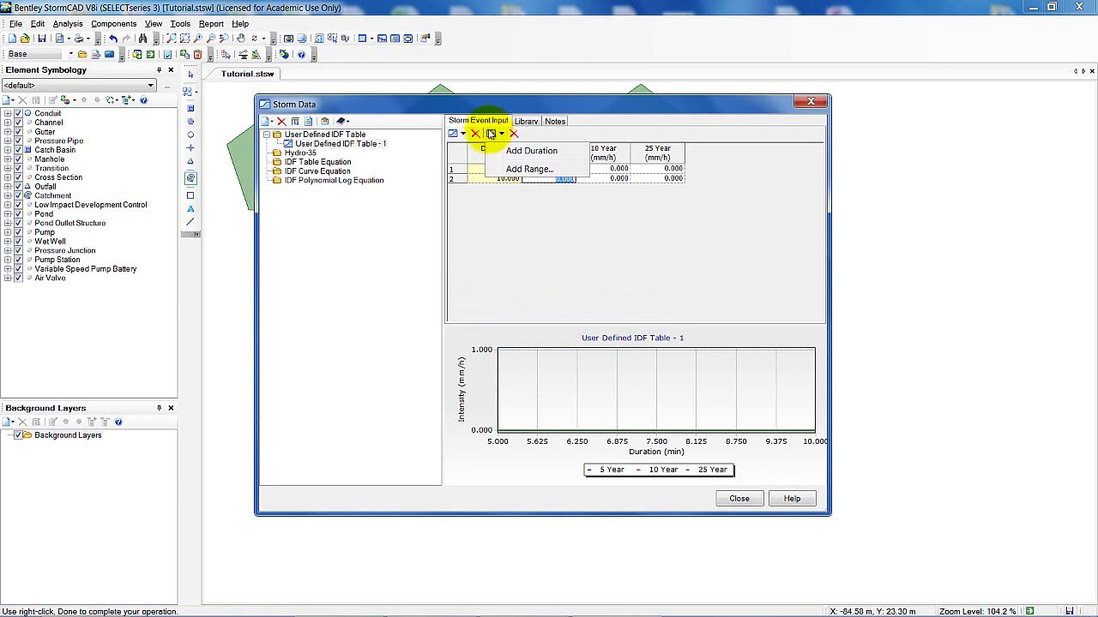
pyautogui.click(513, 152)
pyautogui.write('15')
pyautogui.press('Return')
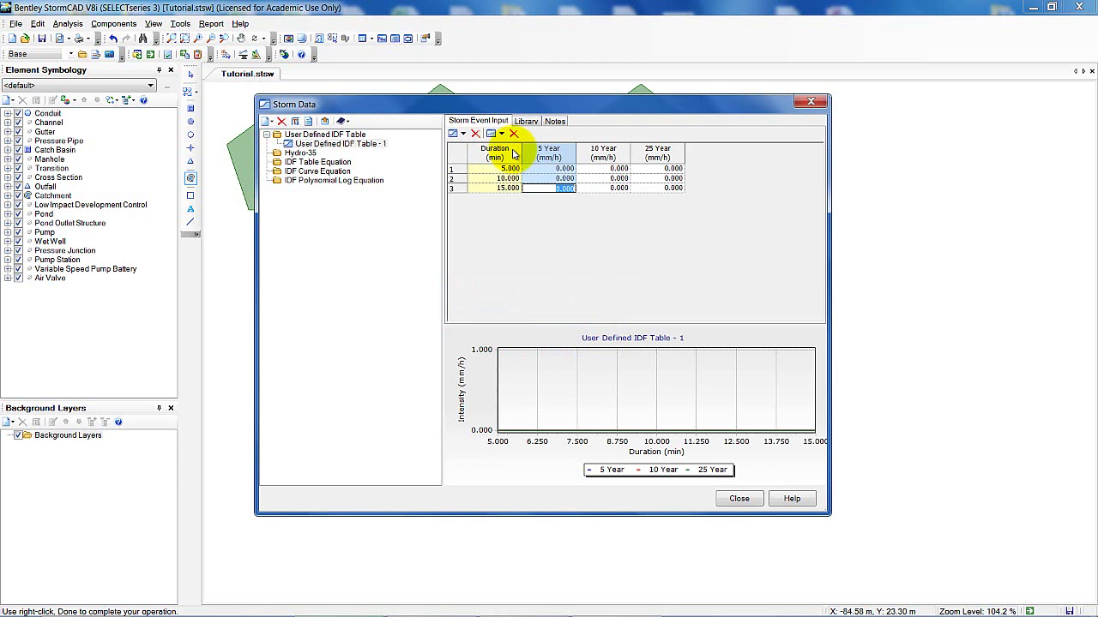
pyautogui.click(493, 135)
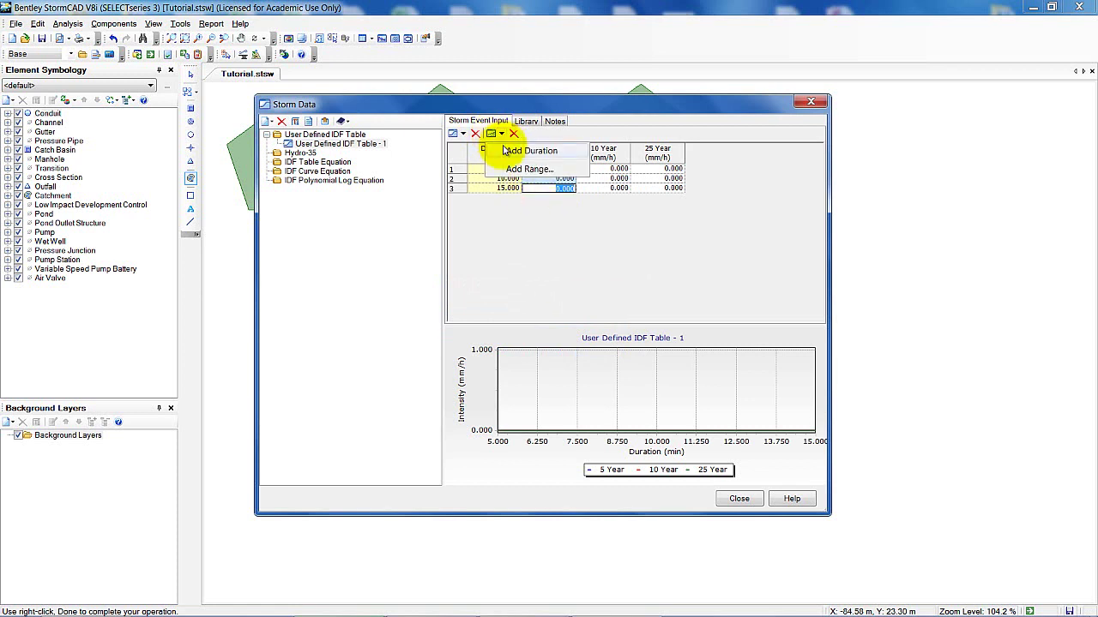
pyautogui.click(506, 152)
pyautogui.write('30')
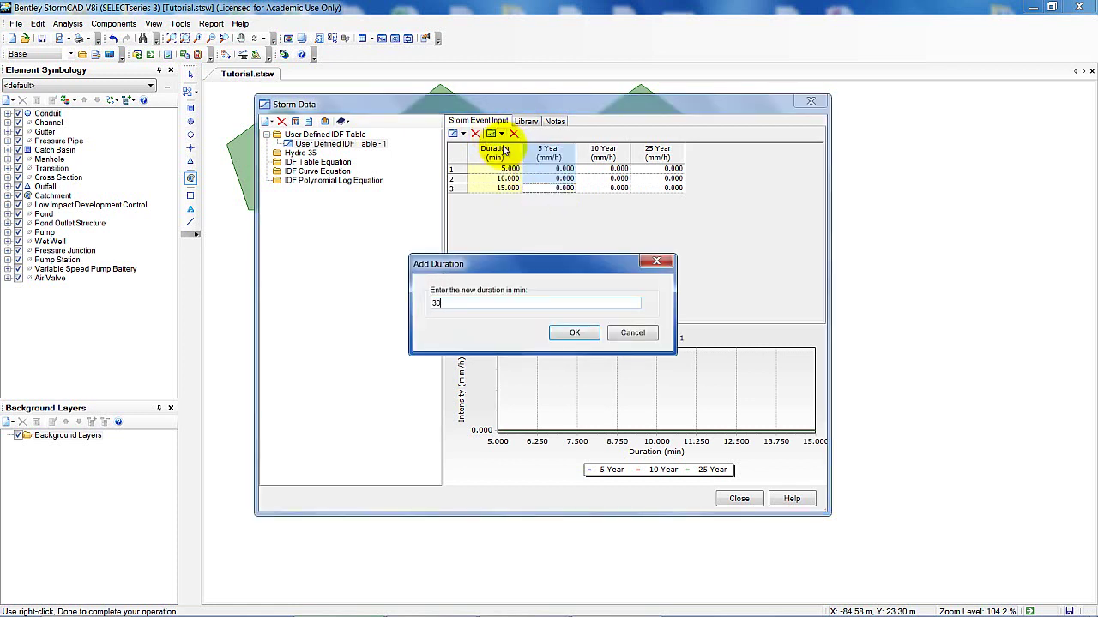
pyautogui.press('Return')
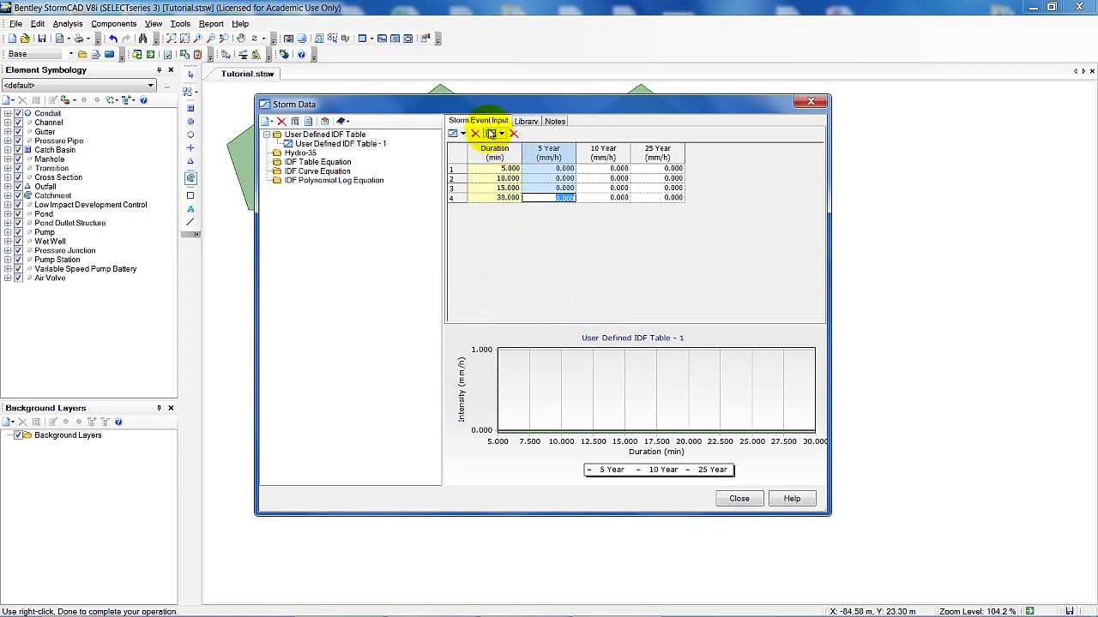
pyautogui.click(492, 134)
pyautogui.click(508, 152)
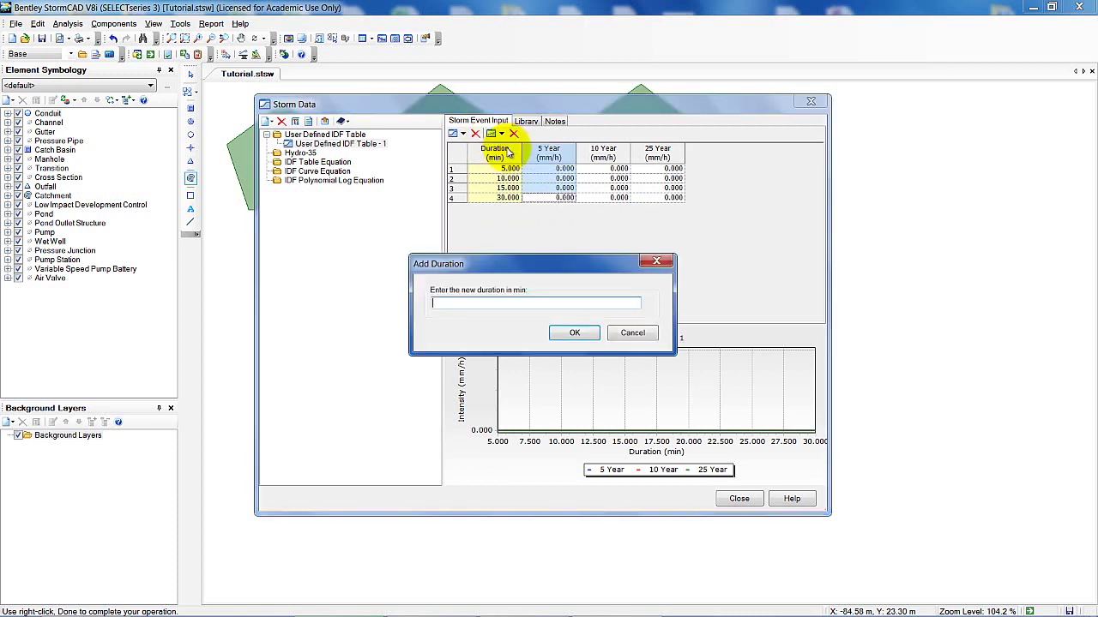
pyautogui.write('60')
pyautogui.press('Return')
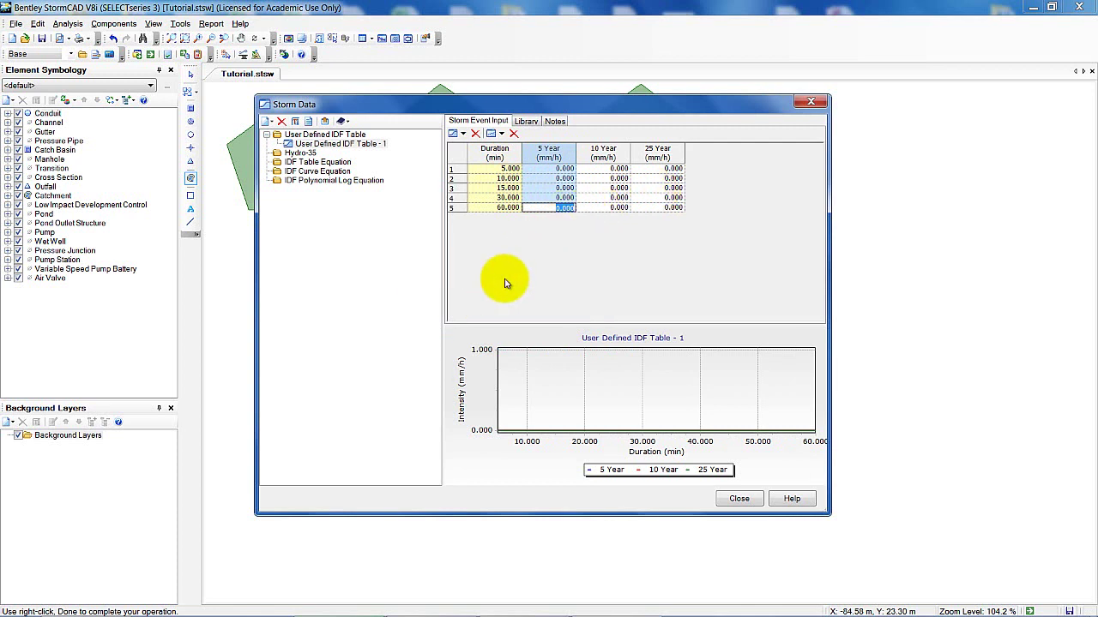
# Enter the 5 Year intensities as 165, 142, 123, 91 and 61 mm/h for the 5 to 60 min durations.
pyautogui.click(544, 169)
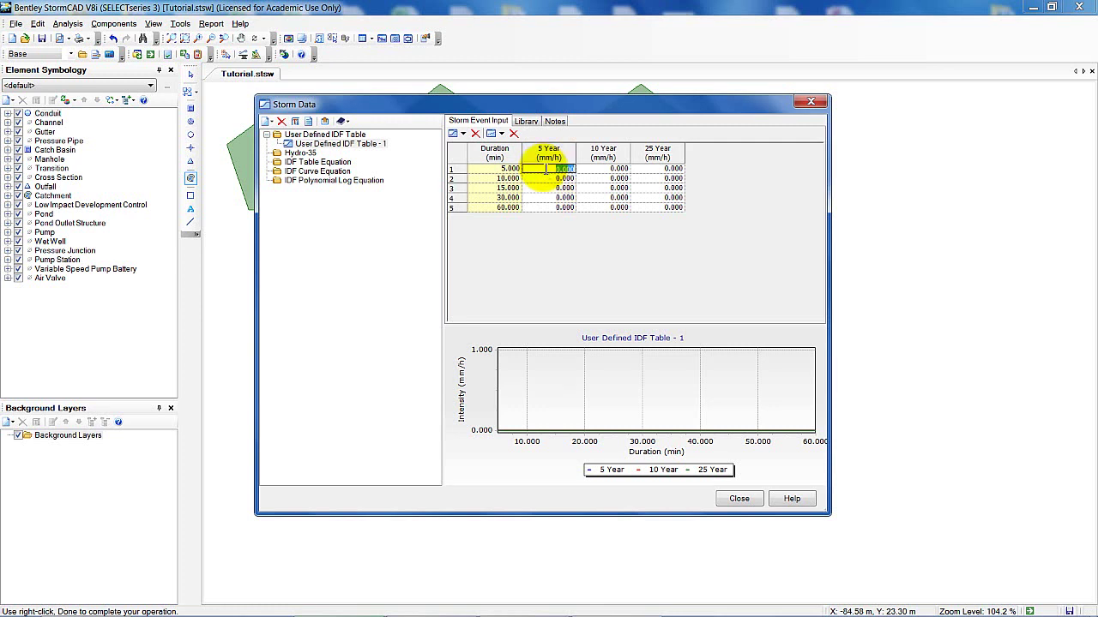
pyautogui.write('165')
pyautogui.press('Return')
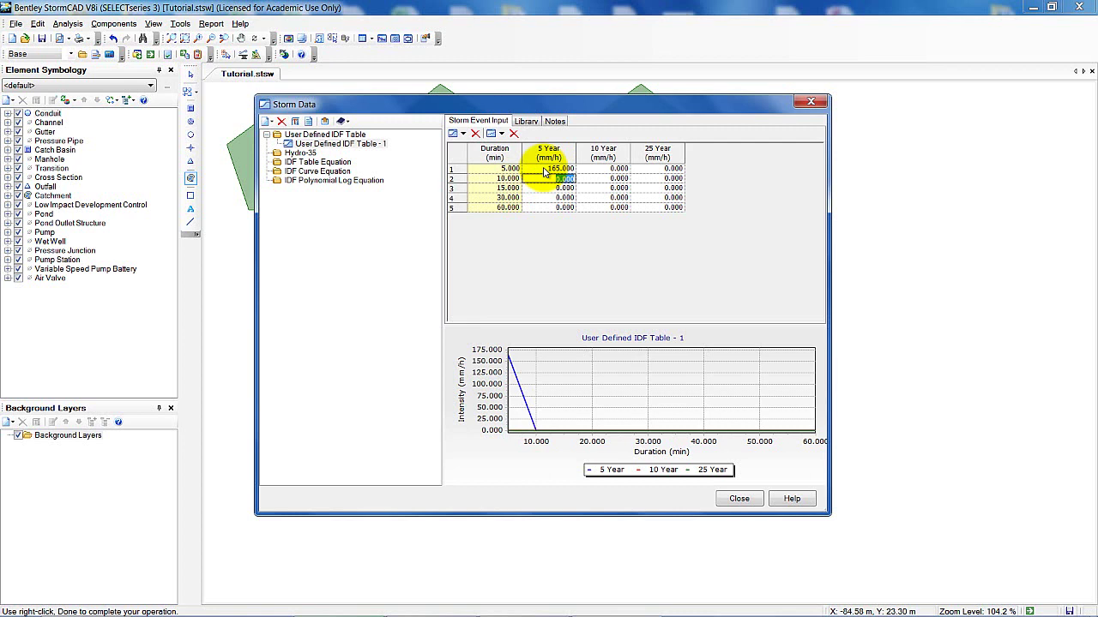
pyautogui.write('142')
pyautogui.press('Return')
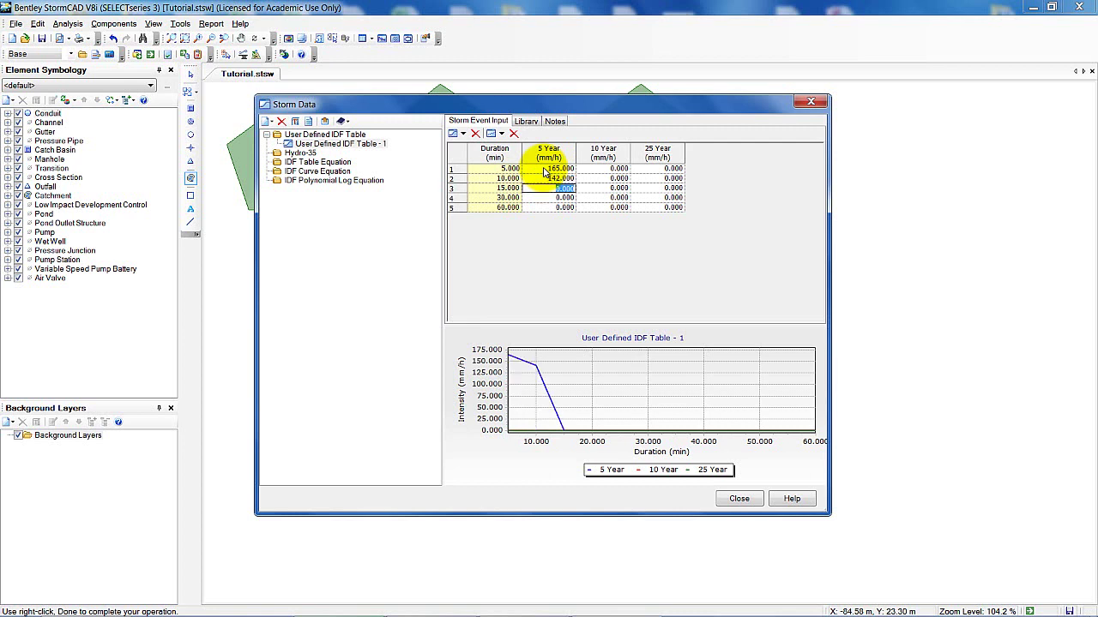
pyautogui.write('123')
pyautogui.press('Return')
pyautogui.write('91')
pyautogui.press('Return')
pyautogui.write('61')
pyautogui.press('Return')
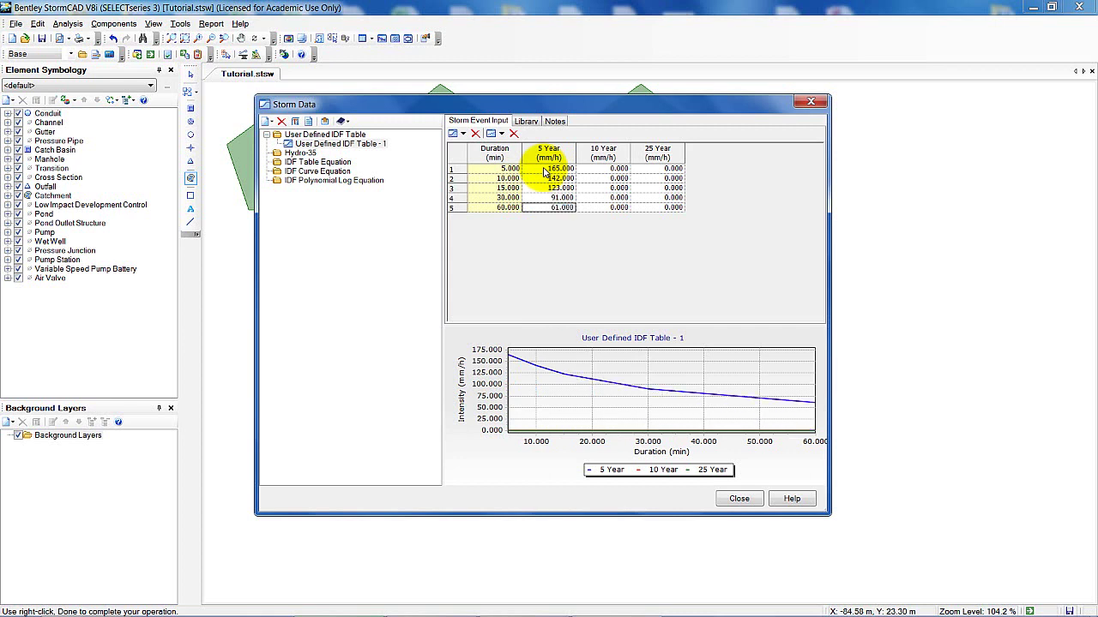
# Enter the 10 Year intensities as 181, 156, 135, 103 and 70 mm/h for the 5 to 60 min durations.
pyautogui.click(594, 169)
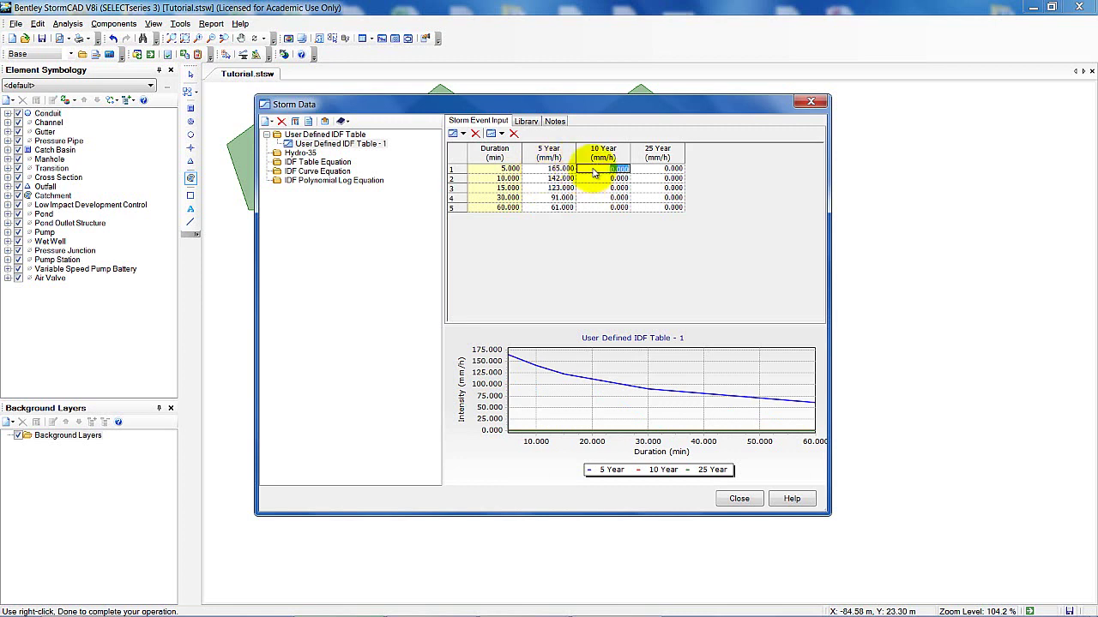
pyautogui.write('181')
pyautogui.press('Return')
pyautogui.write('156')
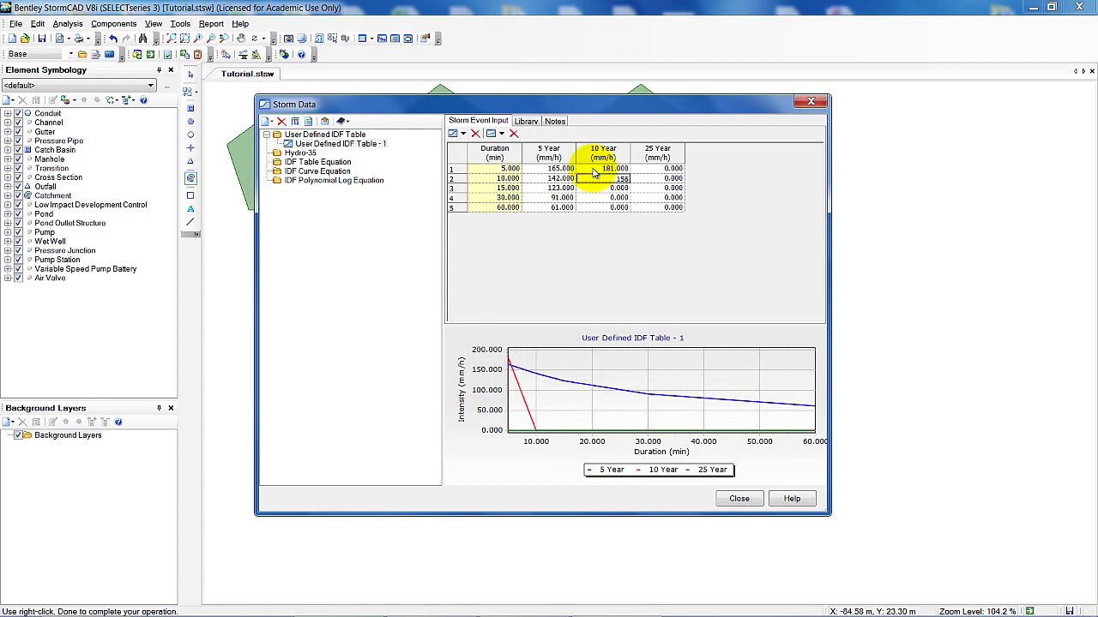
pyautogui.press('Return')
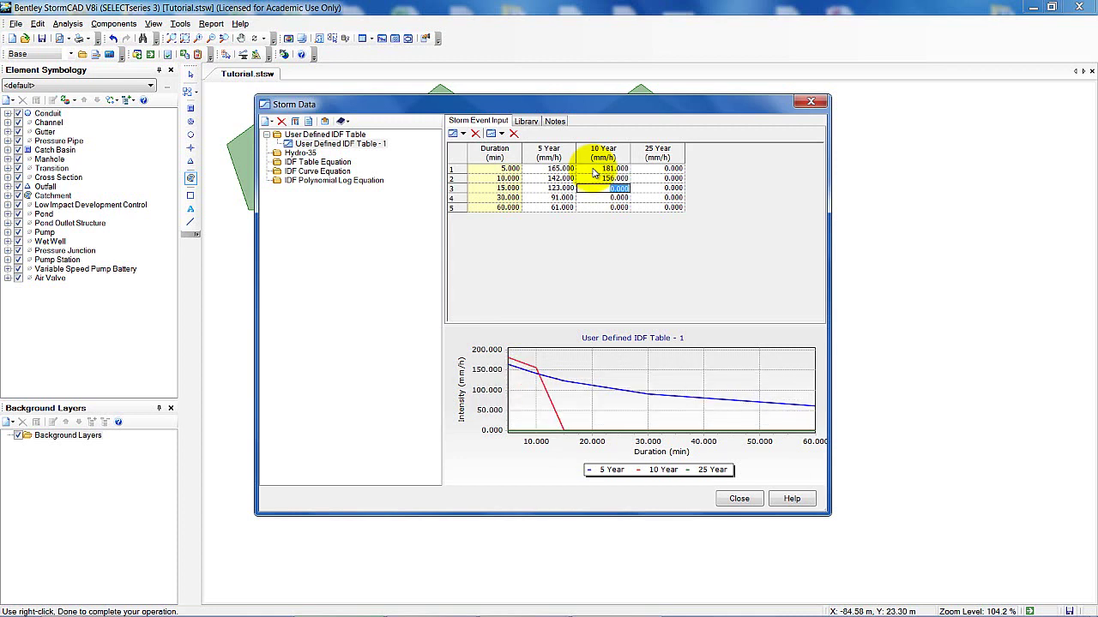
pyautogui.write('135')
pyautogui.press('Return')
pyautogui.write('103')
pyautogui.press('Return')
pyautogui.write('70')
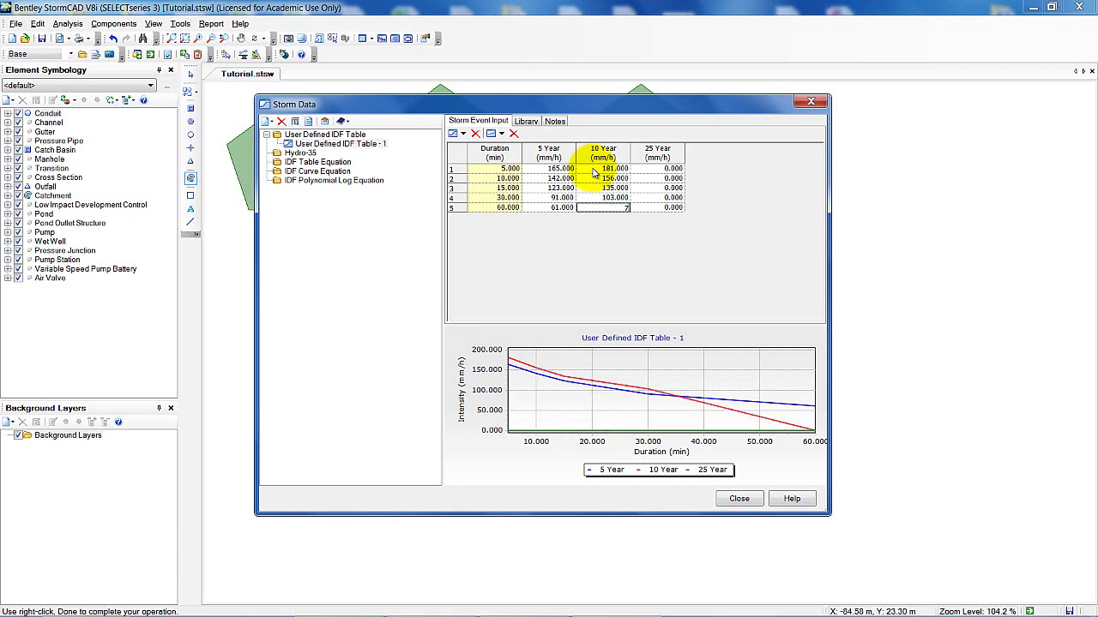
pyautogui.press('Return')
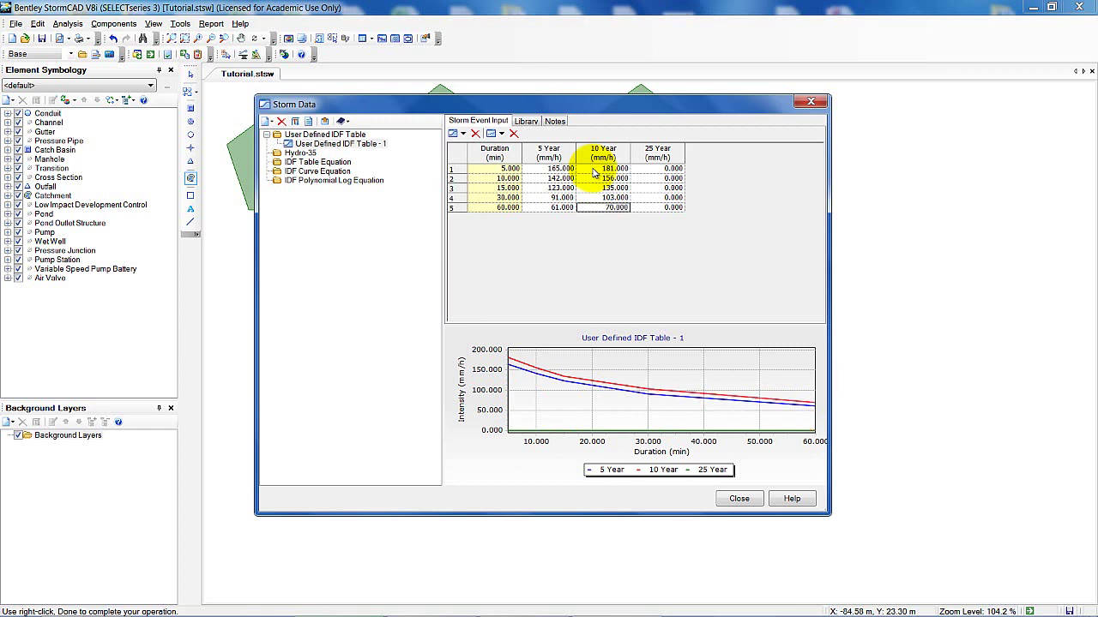
# Enter the 25 Year intensities as 205, 178, 154, 120 and 80 mm/h for the 5 to 60 min durations and close the storm data.
pyautogui.click(659, 168)
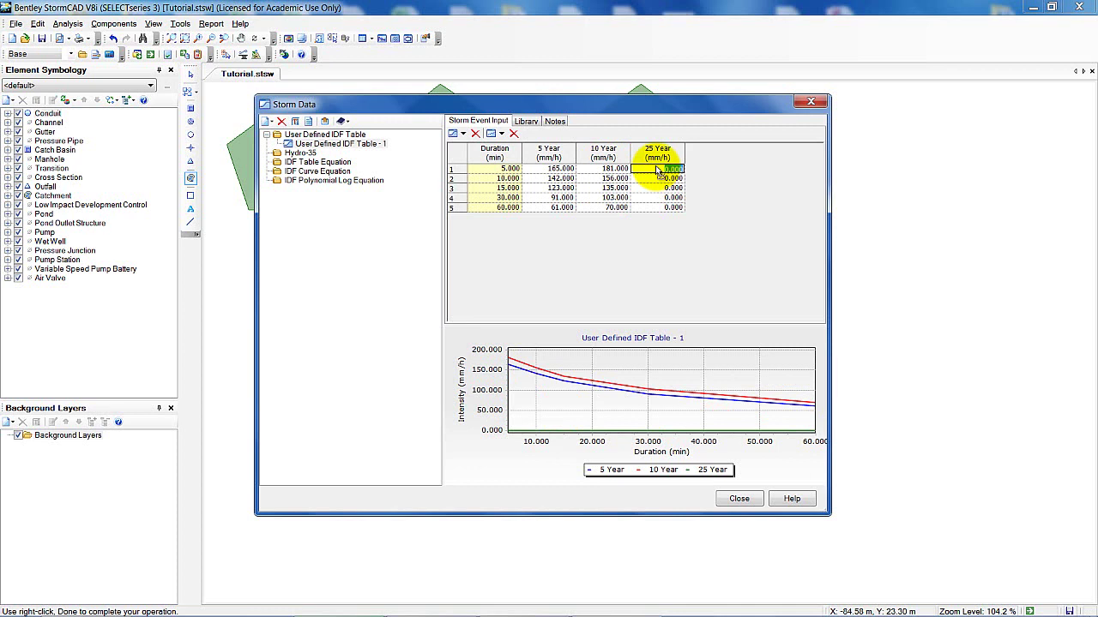
pyautogui.write('205')
pyautogui.press('Return')
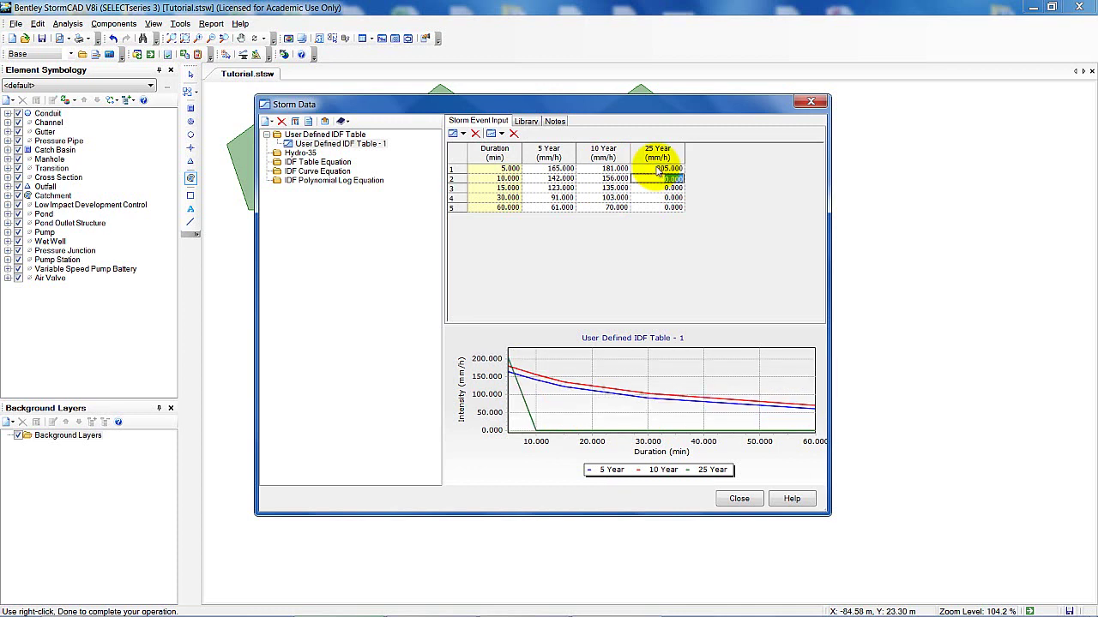
pyautogui.write('178')
pyautogui.press('Return')
pyautogui.write('154')
pyautogui.press('Return')
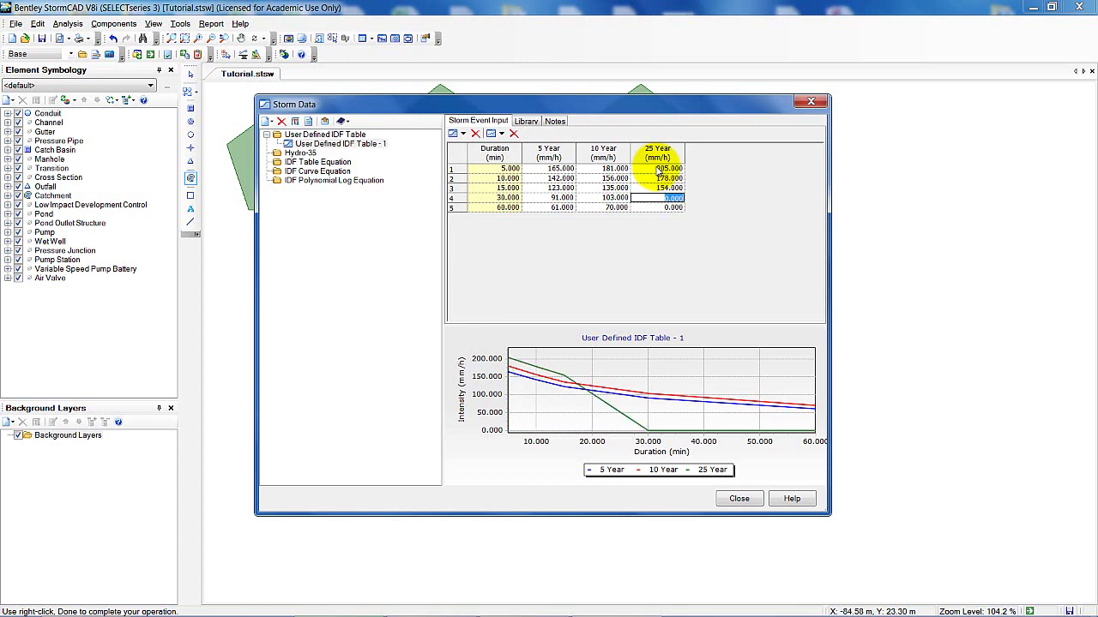
pyautogui.write('120')
pyautogui.press('Return')
pyautogui.write('80')
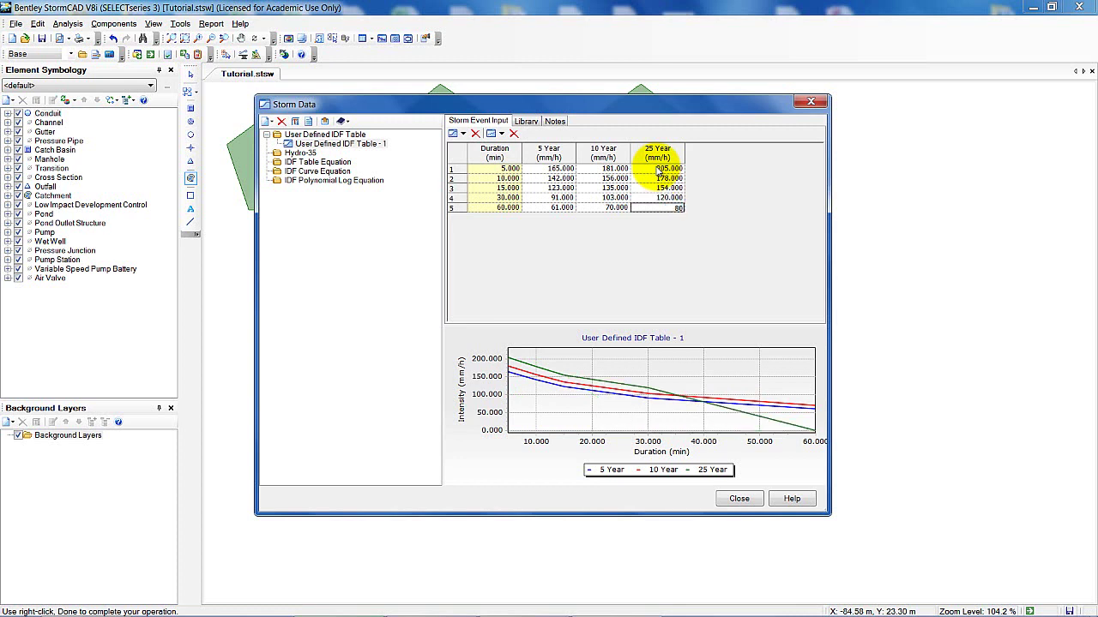
pyautogui.click(543, 209)
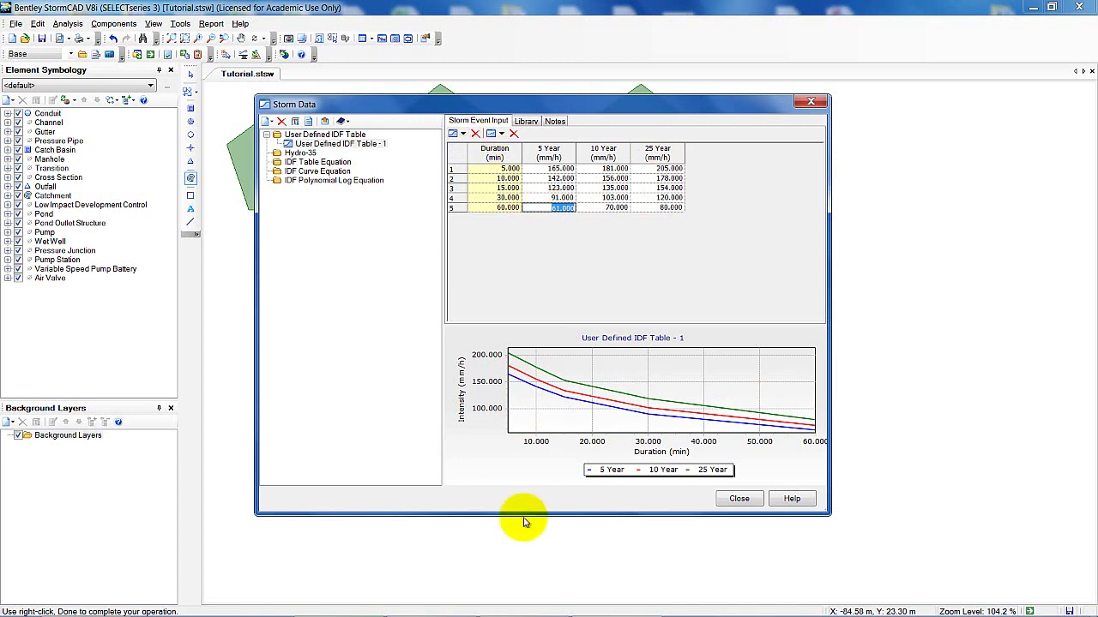
pyautogui.click(738, 501)
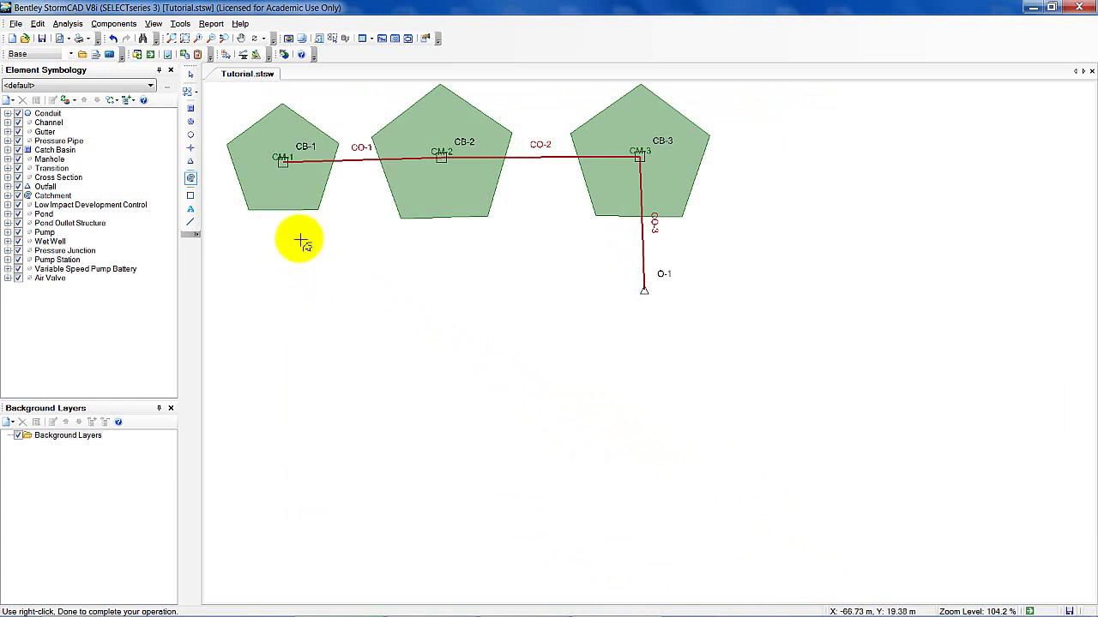
# Open the C/Area collection behind catchment CM-1's Rational C property and add two rows to it.
pyautogui.click(190, 75)
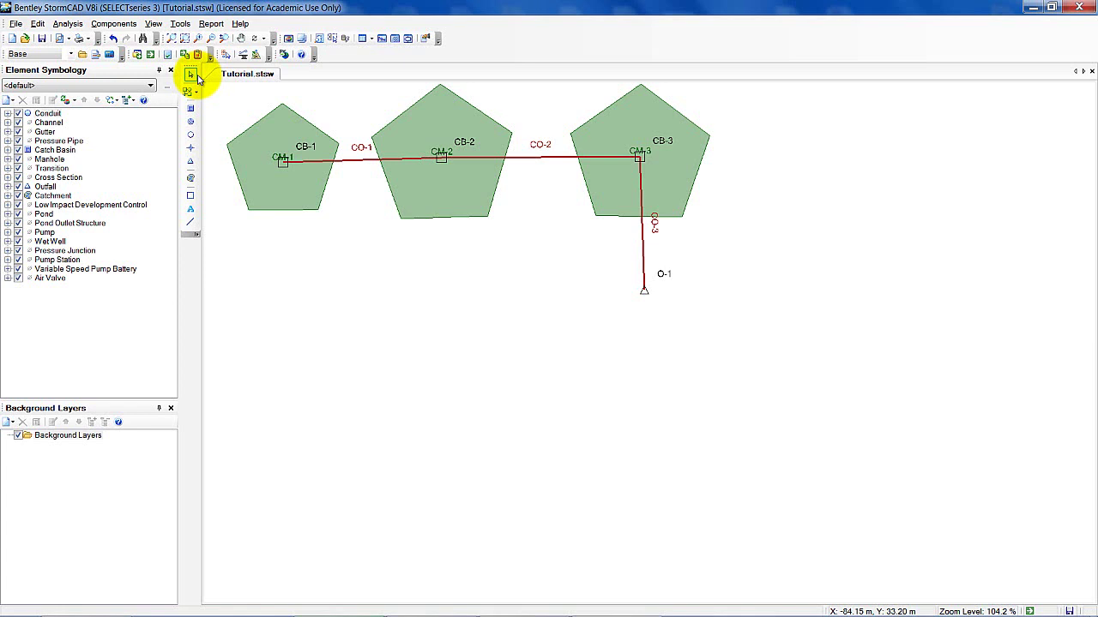
pyautogui.doubleClick(266, 141)
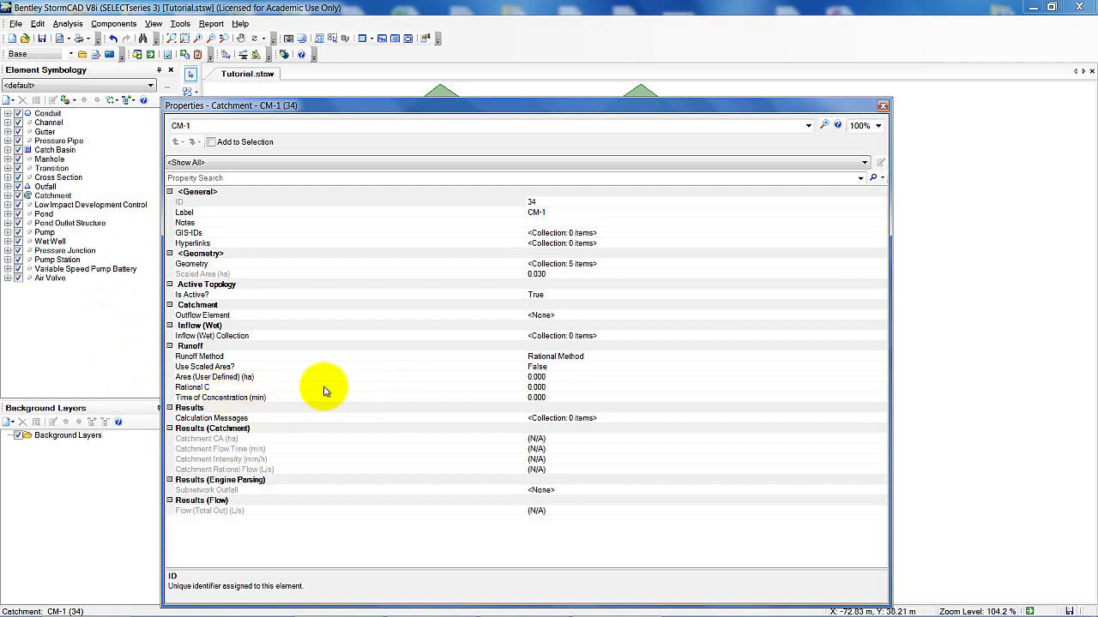
pyautogui.click(273, 382)
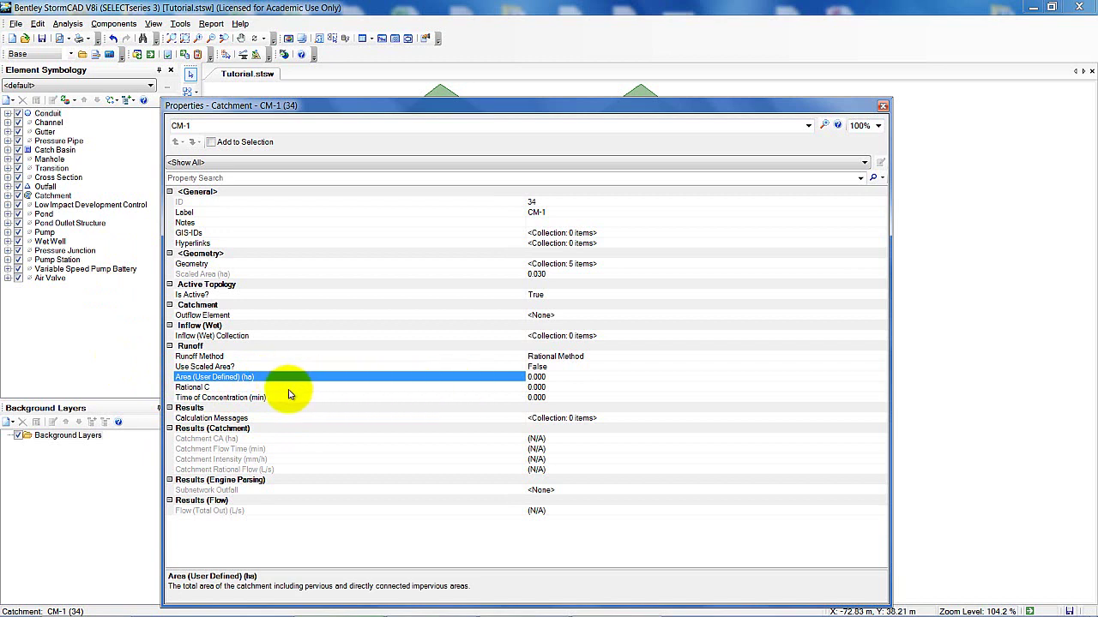
pyautogui.click(223, 390)
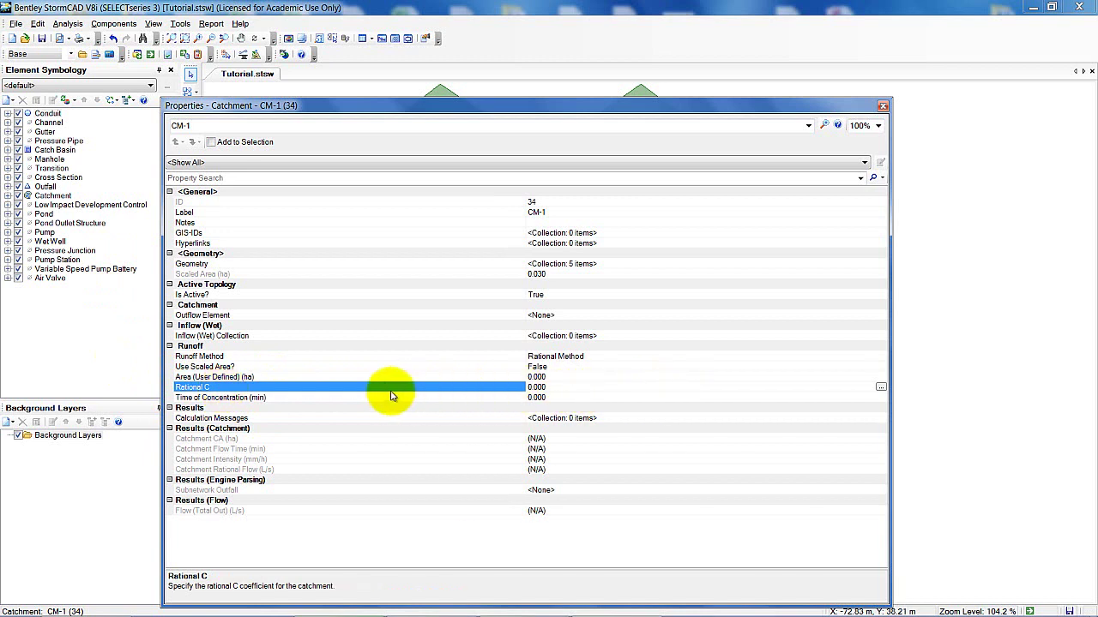
pyautogui.click(881, 389)
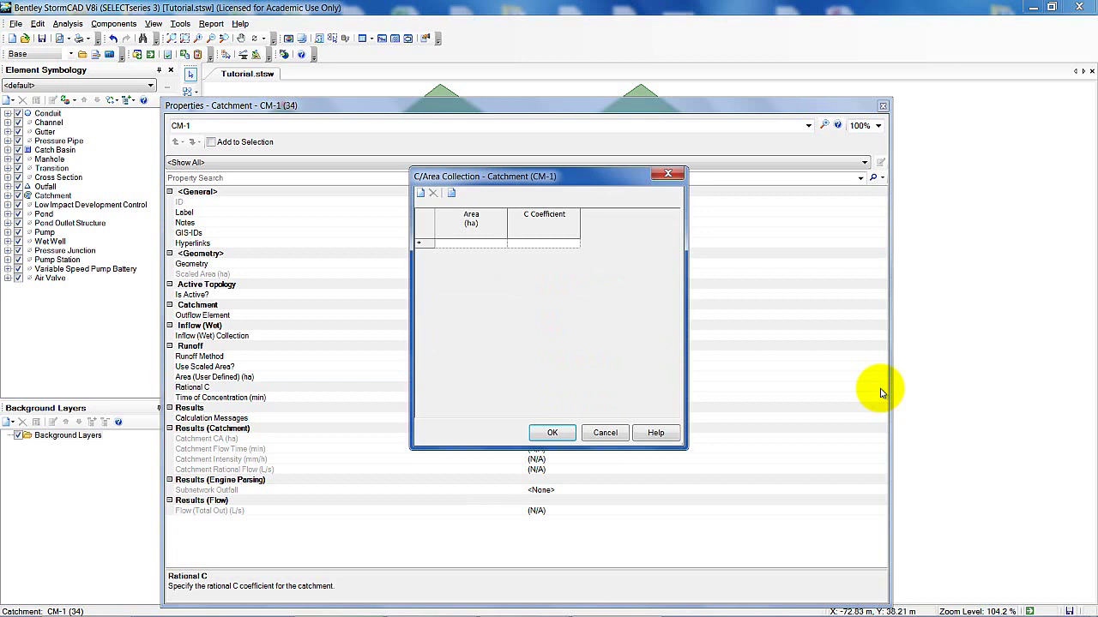
pyautogui.click(420, 194)
pyautogui.click(420, 194)
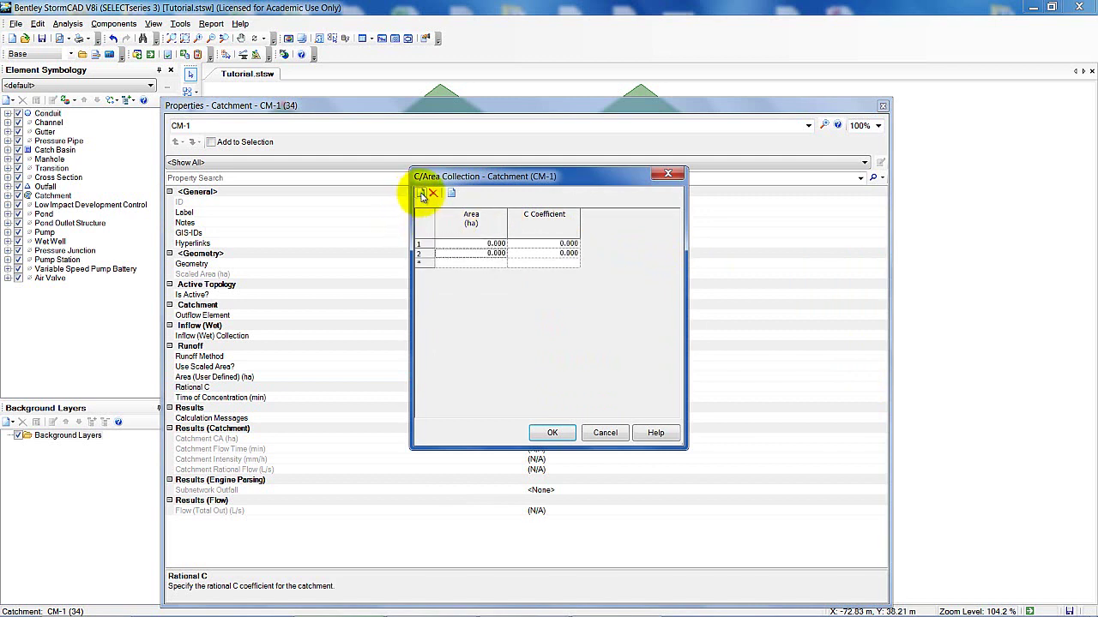
# Enter areas of 0.16 ha and 0.18 ha in the two rows of catchment CM-1's C/Area collection.
pyautogui.click(468, 246)
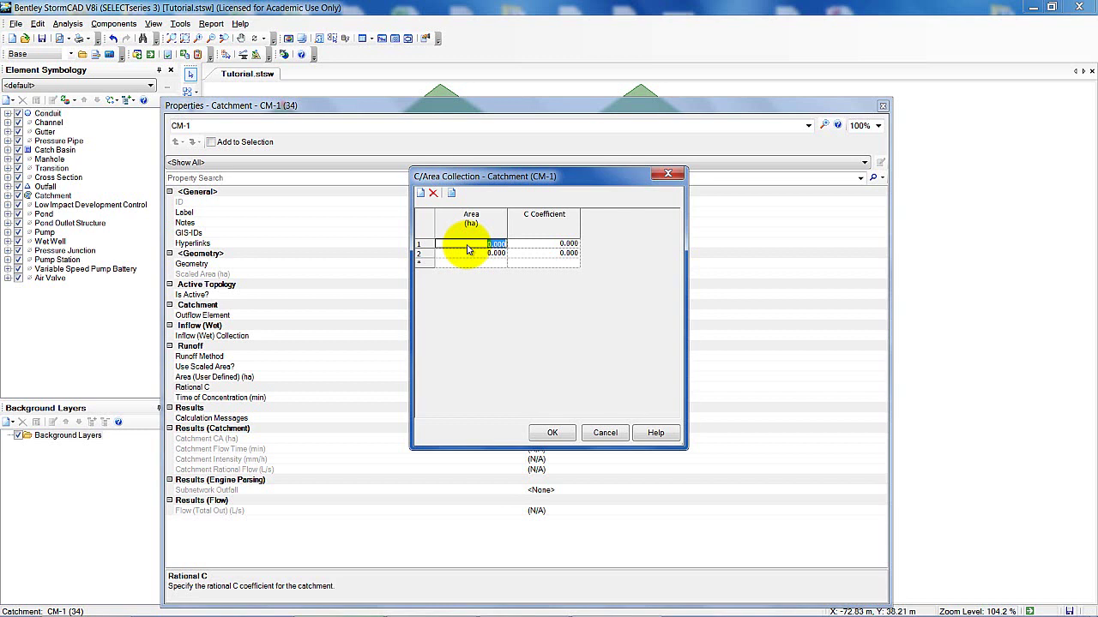
pyautogui.write('0.16')
pyautogui.click(482, 256)
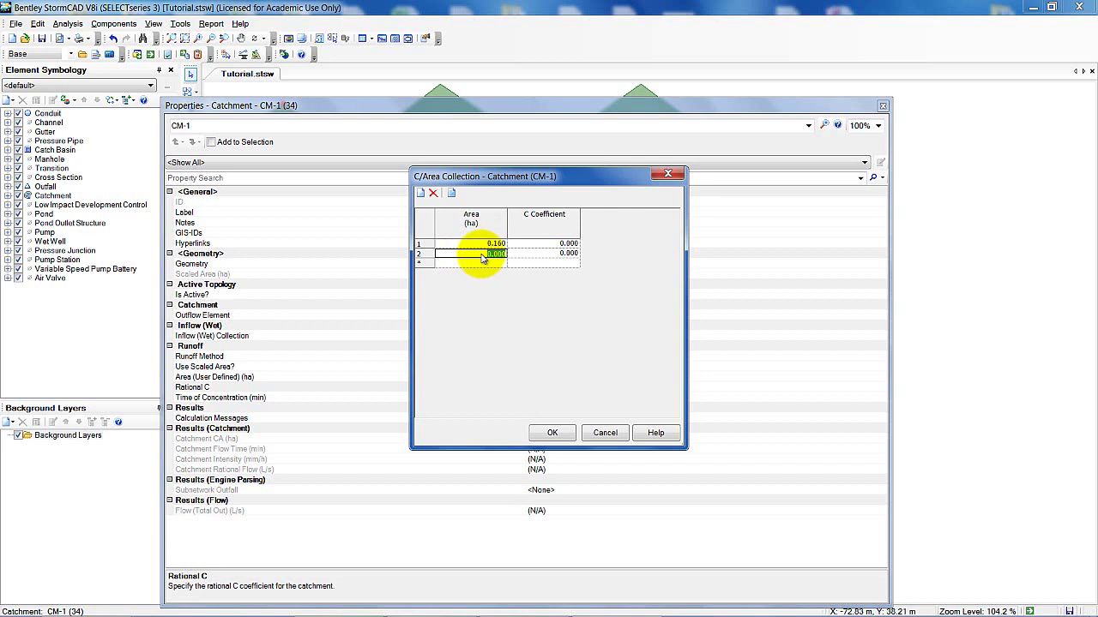
pyautogui.write('0.18')
# Set CM-1's C coefficients to 0.9 for the 0.16 ha area and 0.3 for the 0.18 ha area, and accept the collection.
pyautogui.click(540, 245)
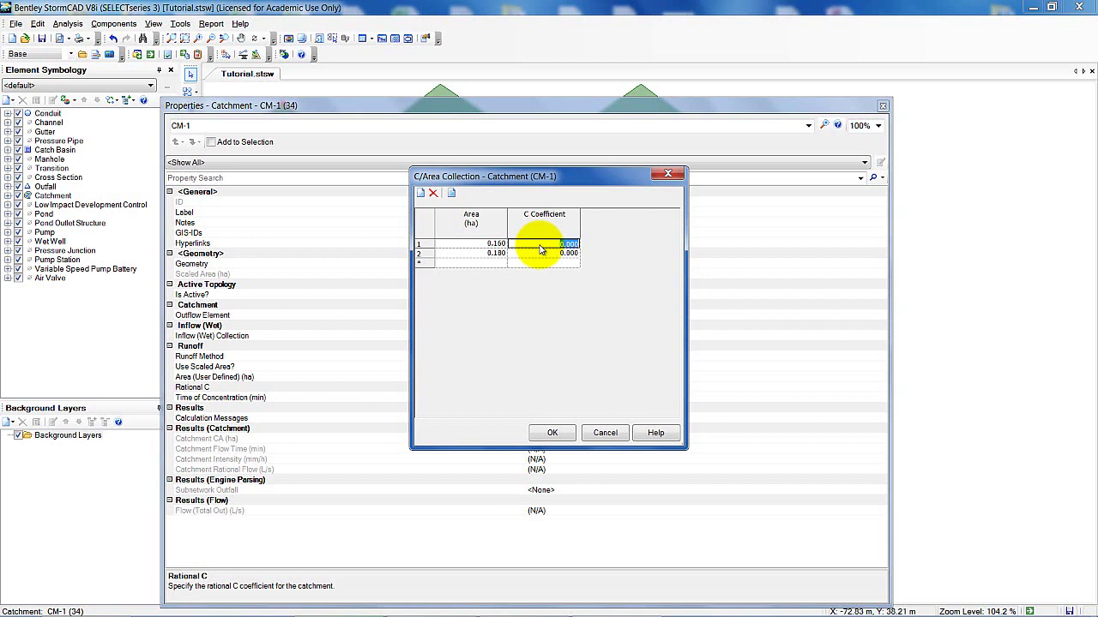
pyautogui.write('0.')
pyautogui.write('5')
pyautogui.click(534, 253)
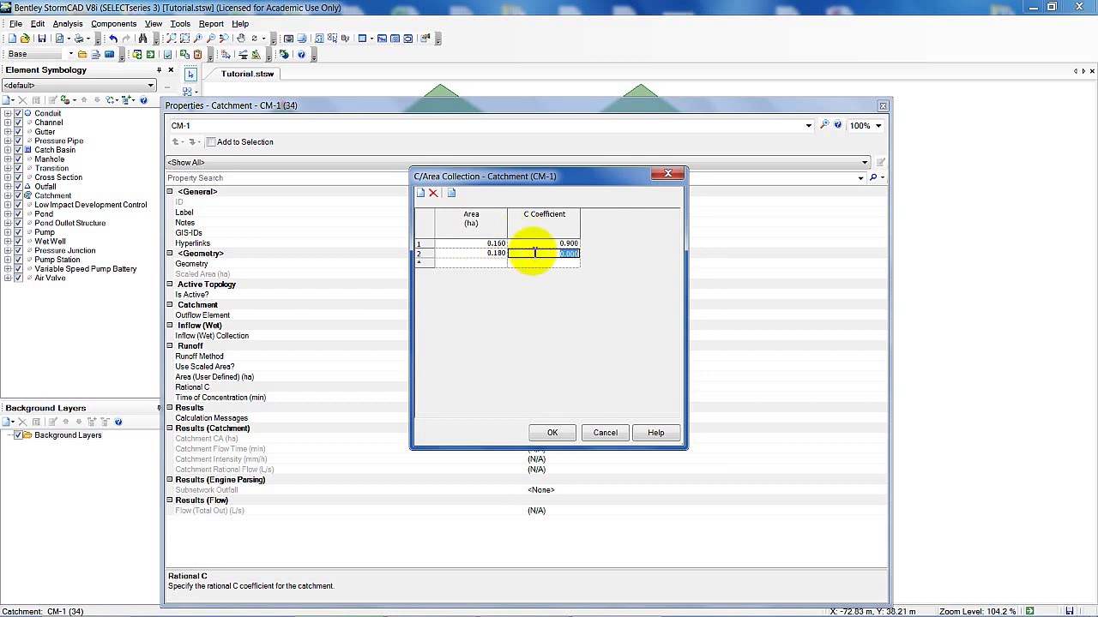
pyautogui.write('0.3')
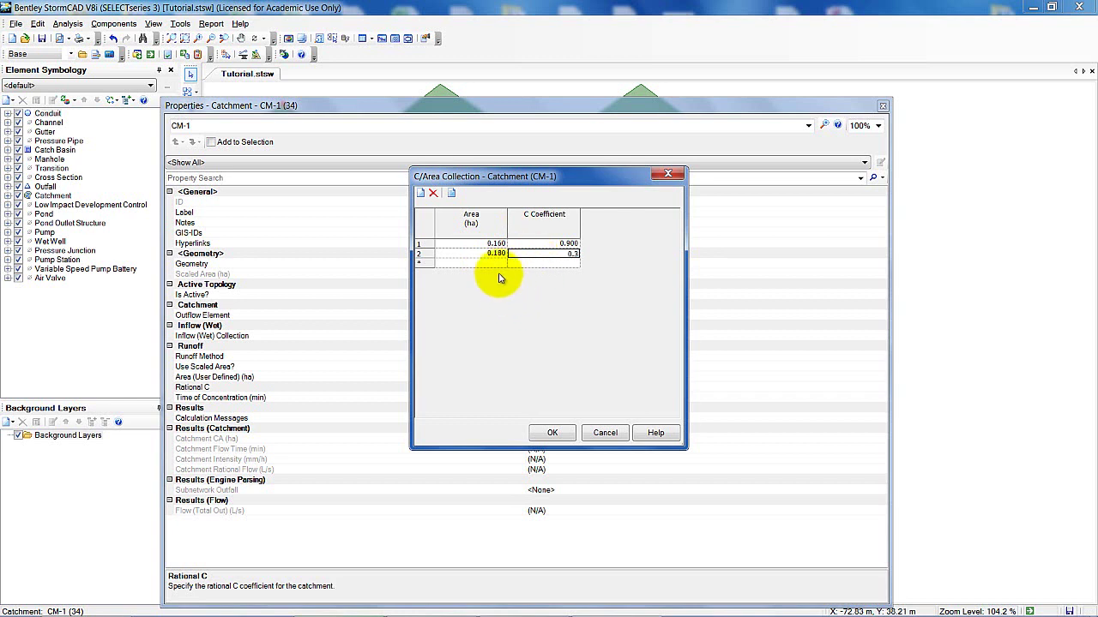
pyautogui.click(474, 254)
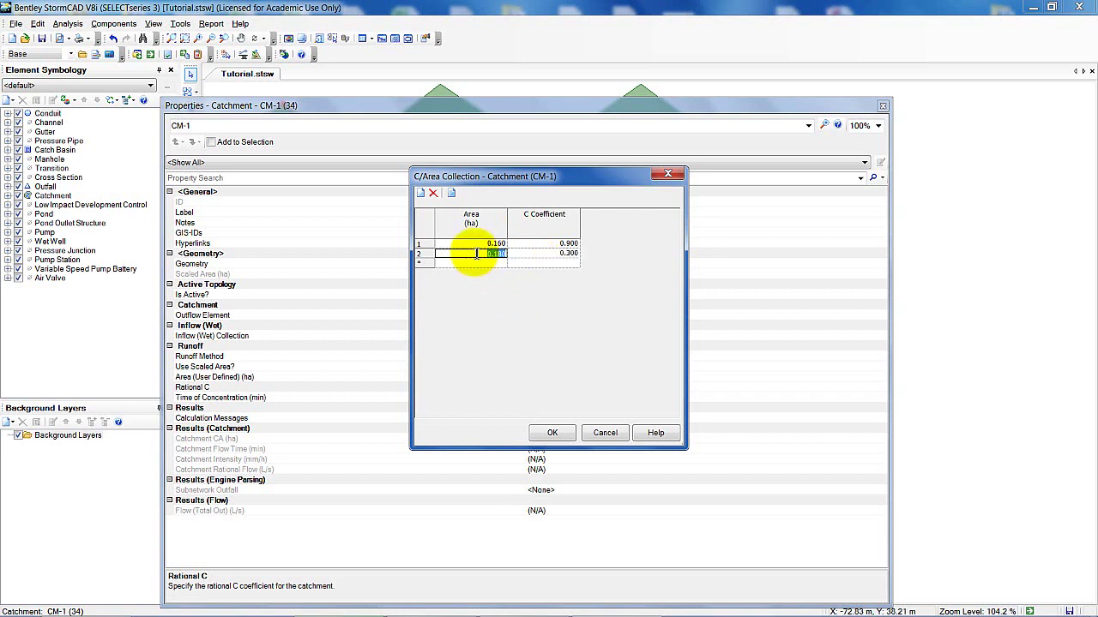
pyautogui.click(551, 434)
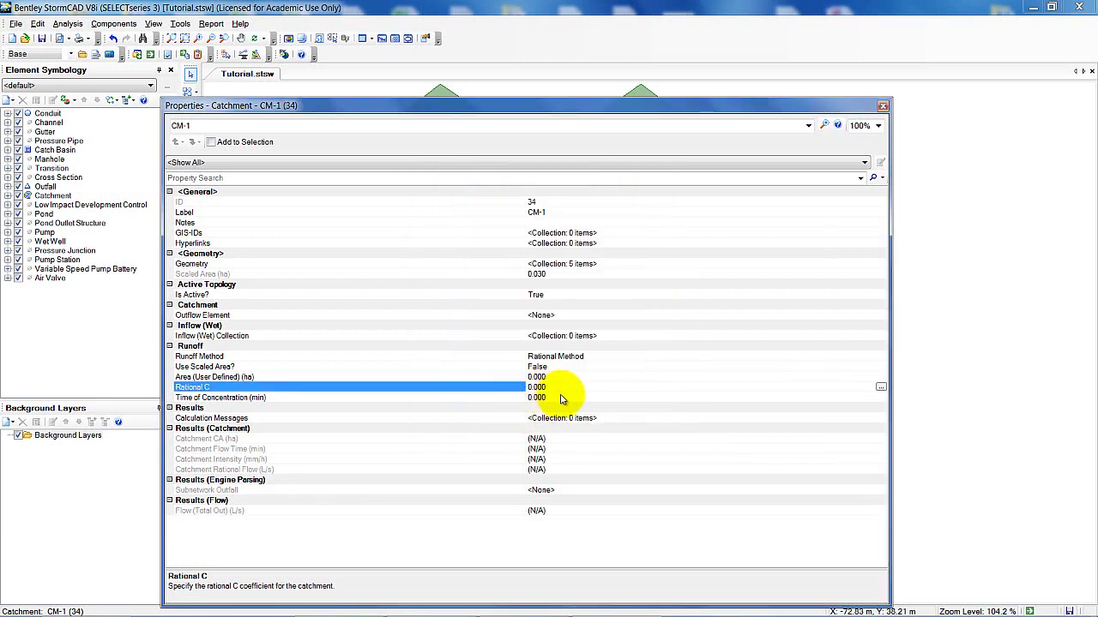
# Set CM-1's time of concentration to 5 min, then reopen its C/Area collection and accept it again.
pyautogui.click(544, 397)
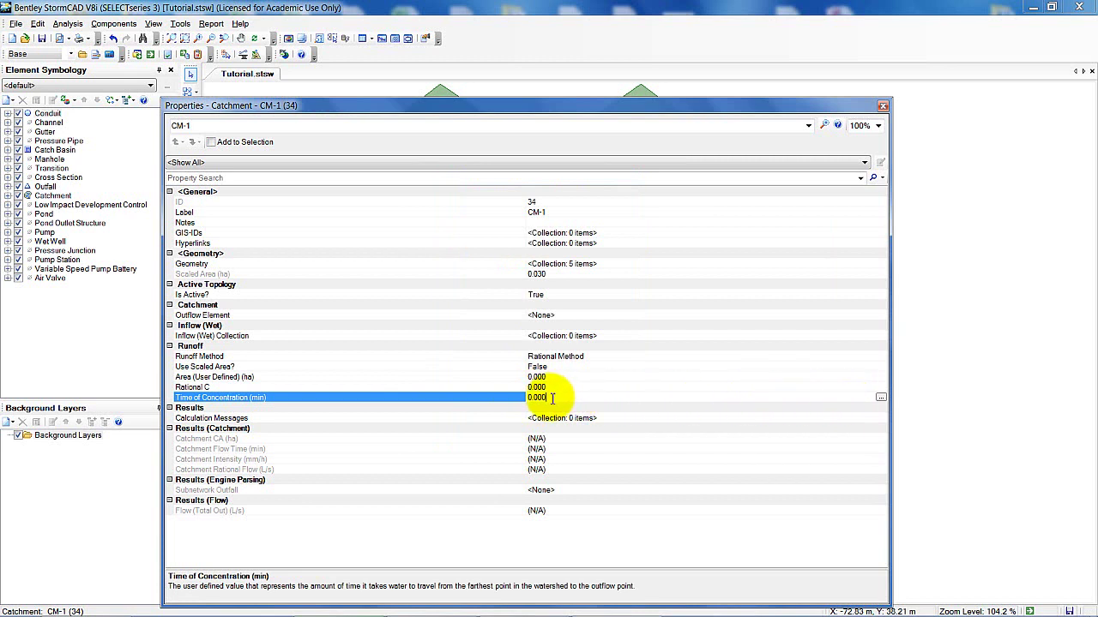
pyautogui.moveTo(552, 398); pyautogui.dragTo(505, 399)
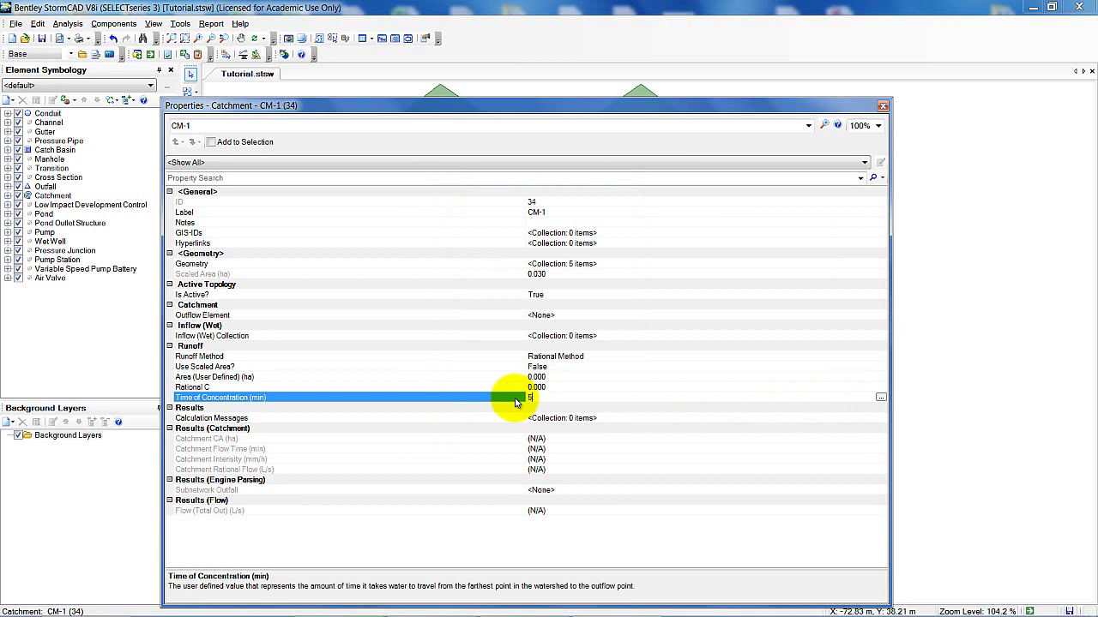
pyautogui.write('5')
pyautogui.click(566, 388)
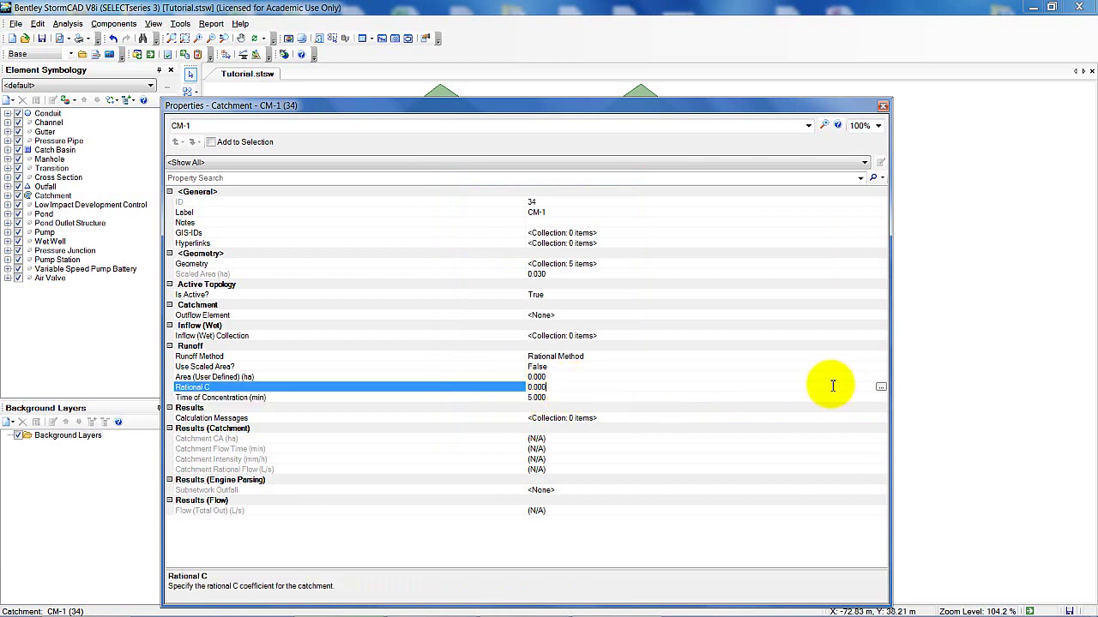
pyautogui.click(879, 387)
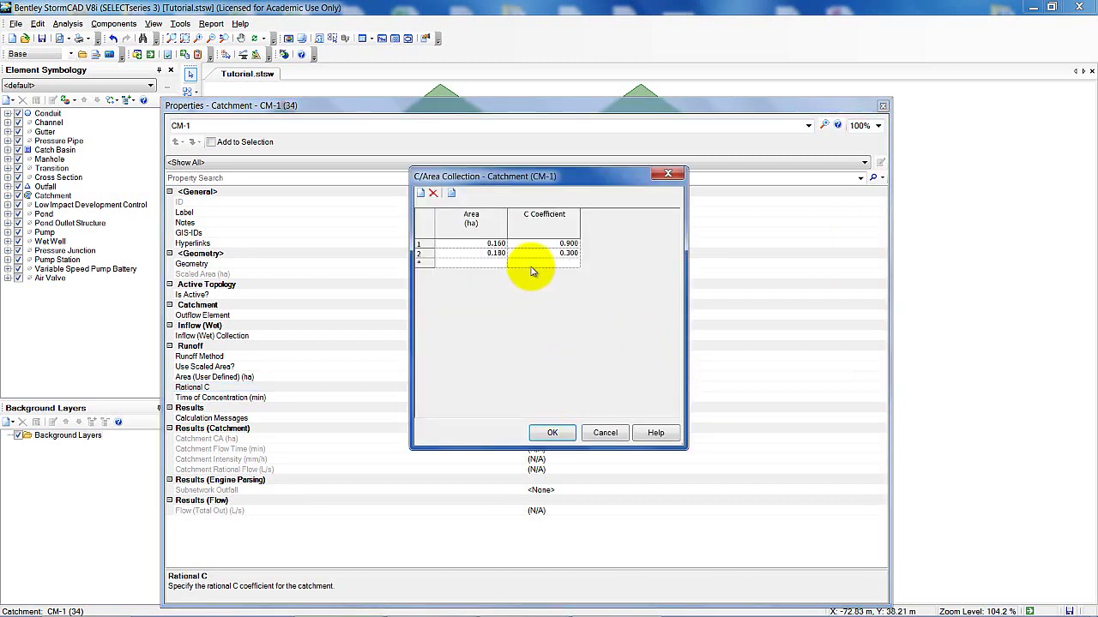
pyautogui.click(554, 433)
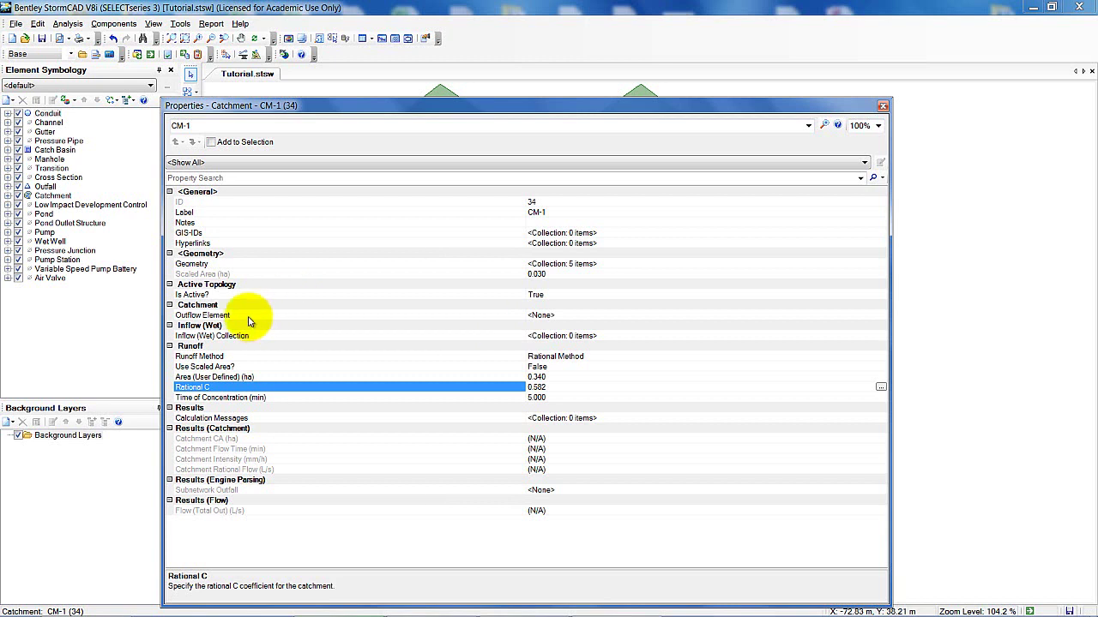
# Assign catch basin CB-1 from the drawing as catchment CM-1's outflow element and close its properties.
pyautogui.click(550, 316)
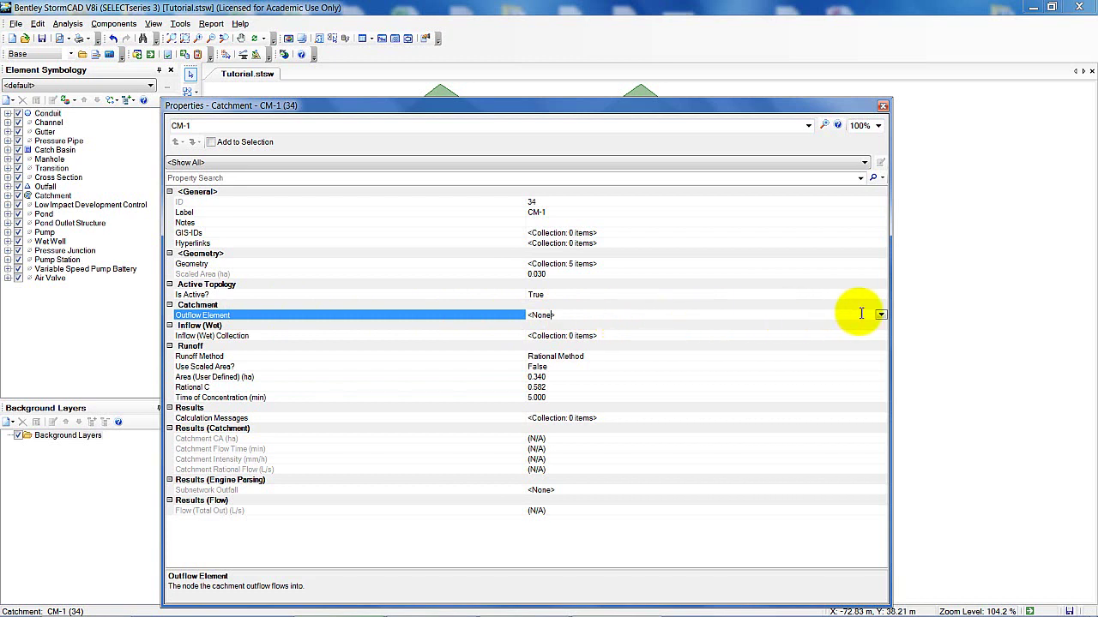
pyautogui.click(880, 316)
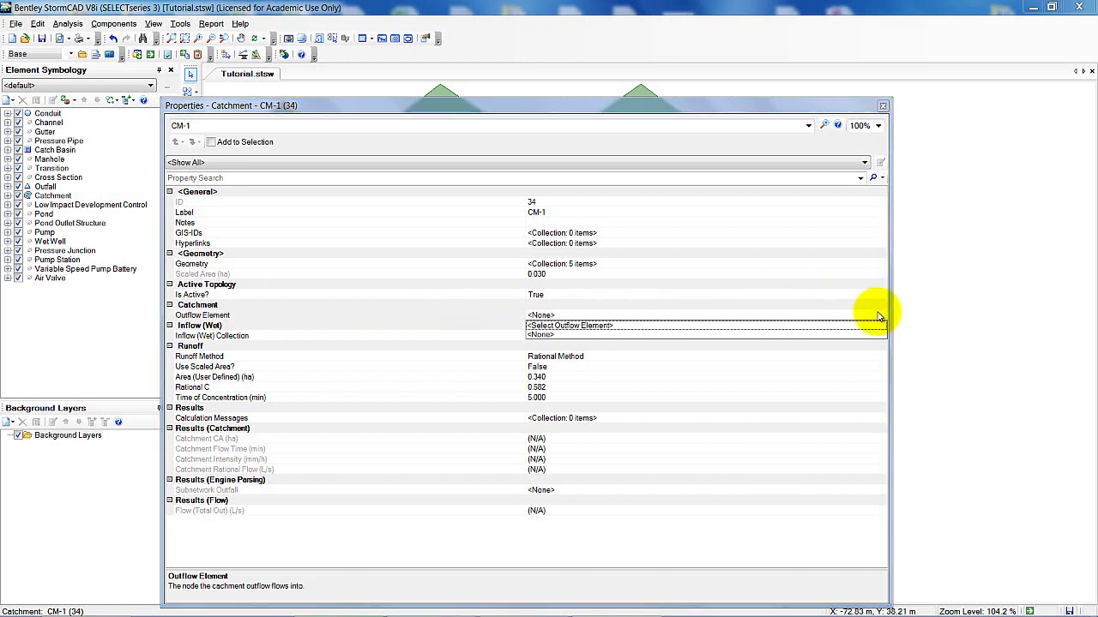
pyautogui.click(583, 327)
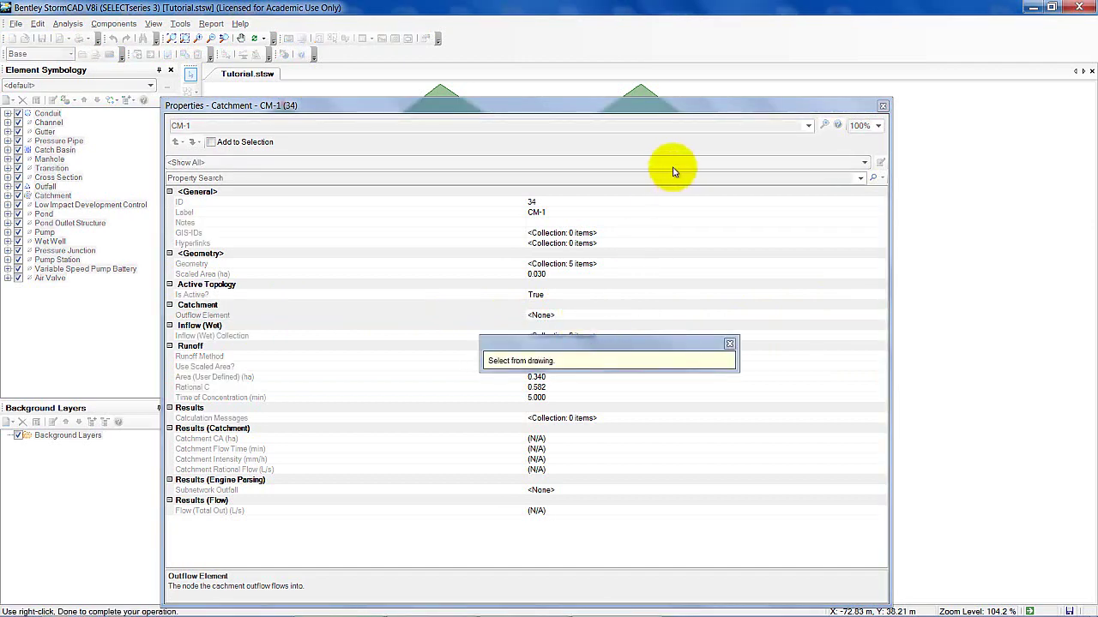
pyautogui.moveTo(706, 106)
pyautogui.mouseDown()
pyautogui.moveTo(685, 157)
pyautogui.moveTo(747, 318)
pyautogui.moveTo(693, 318)
pyautogui.mouseUp()
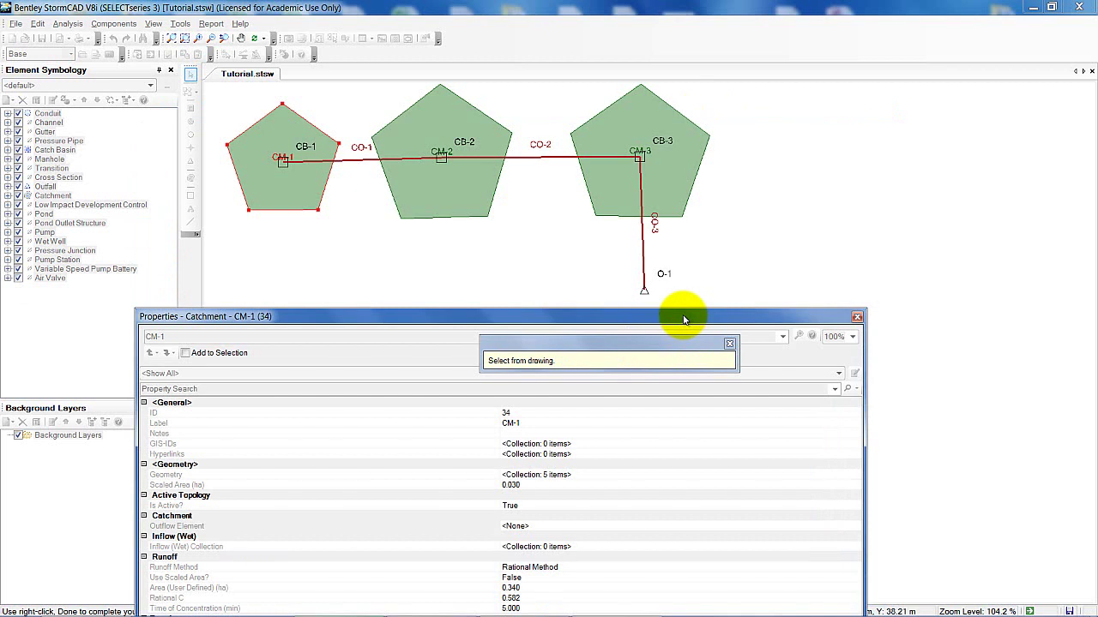
pyautogui.click(284, 162)
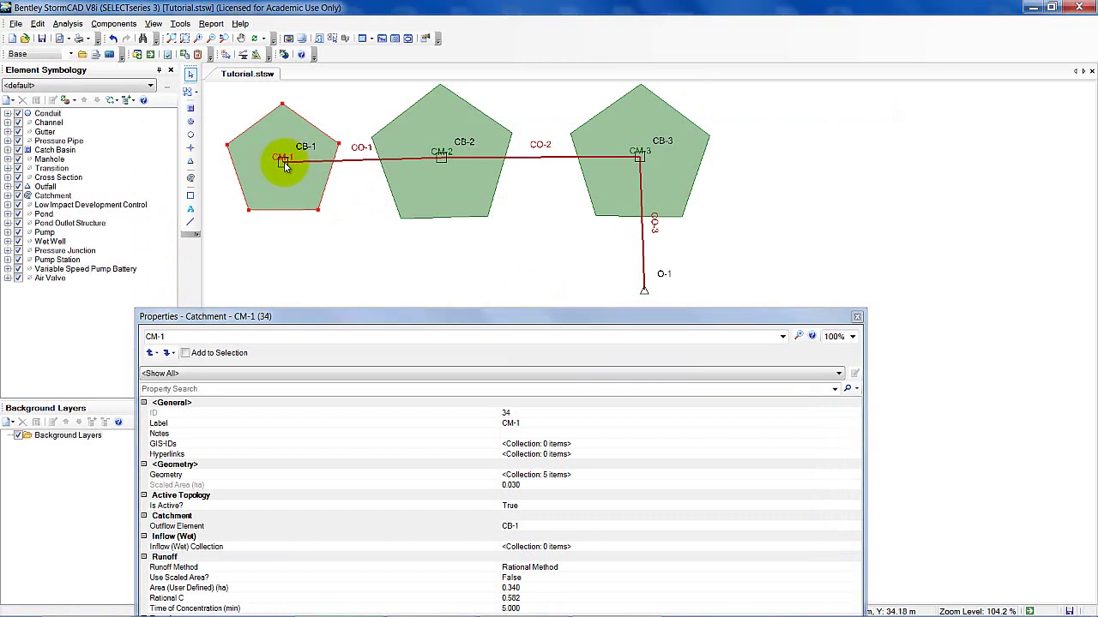
pyautogui.moveTo(478, 316); pyautogui.dragTo(477, 128)
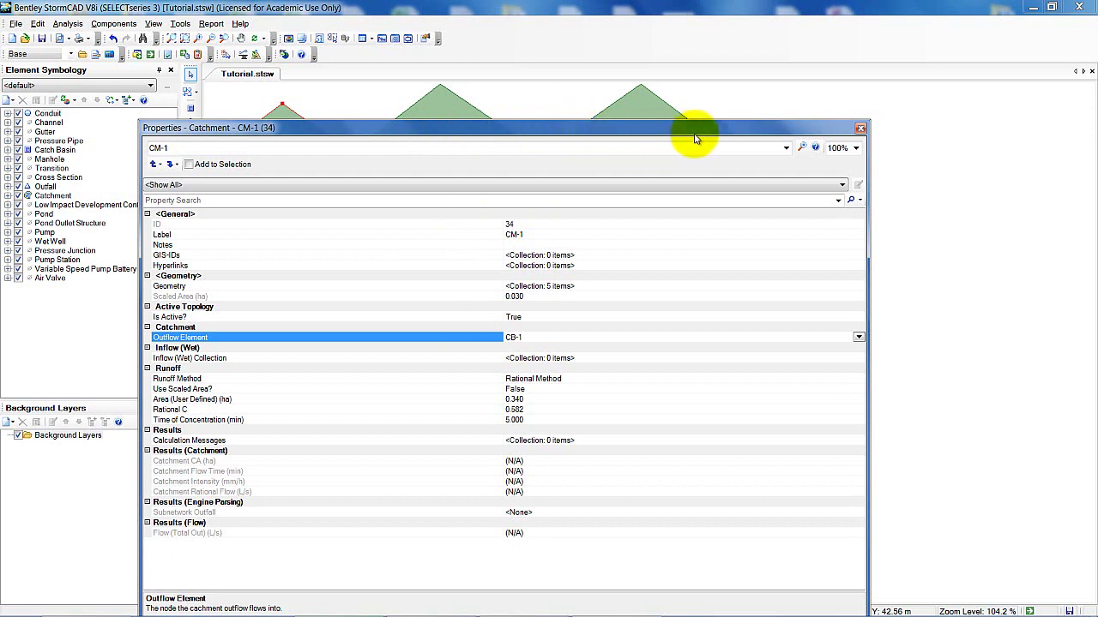
pyautogui.click(859, 128)
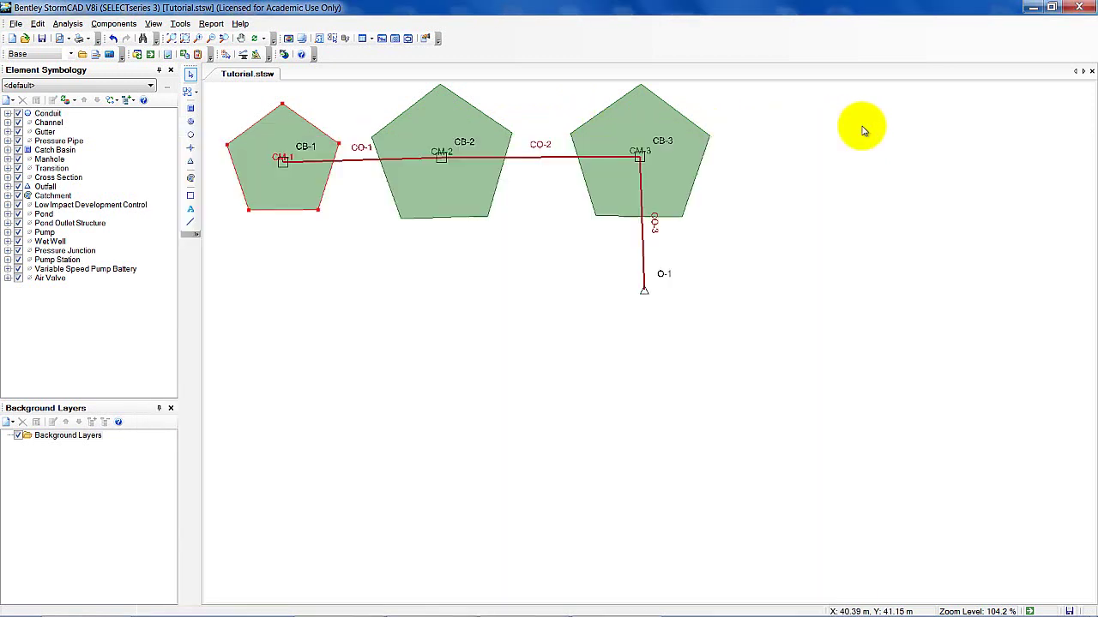
# Open the C/Area collection behind catchment CM-2's Rational C property and add two rows to it.
pyautogui.doubleClick(457, 121)
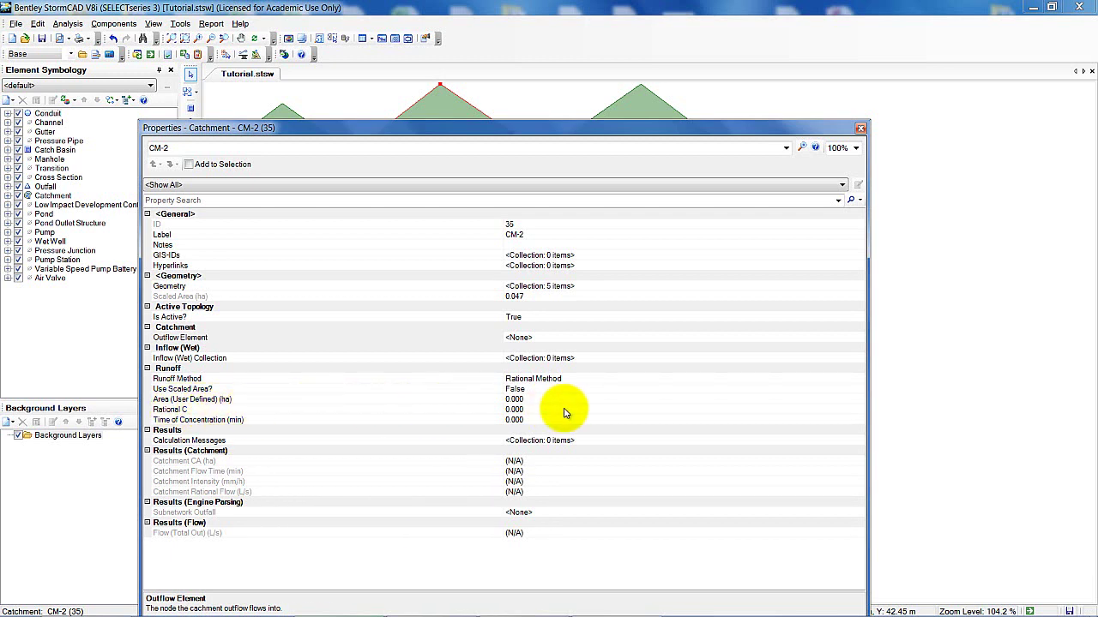
pyautogui.click(496, 412)
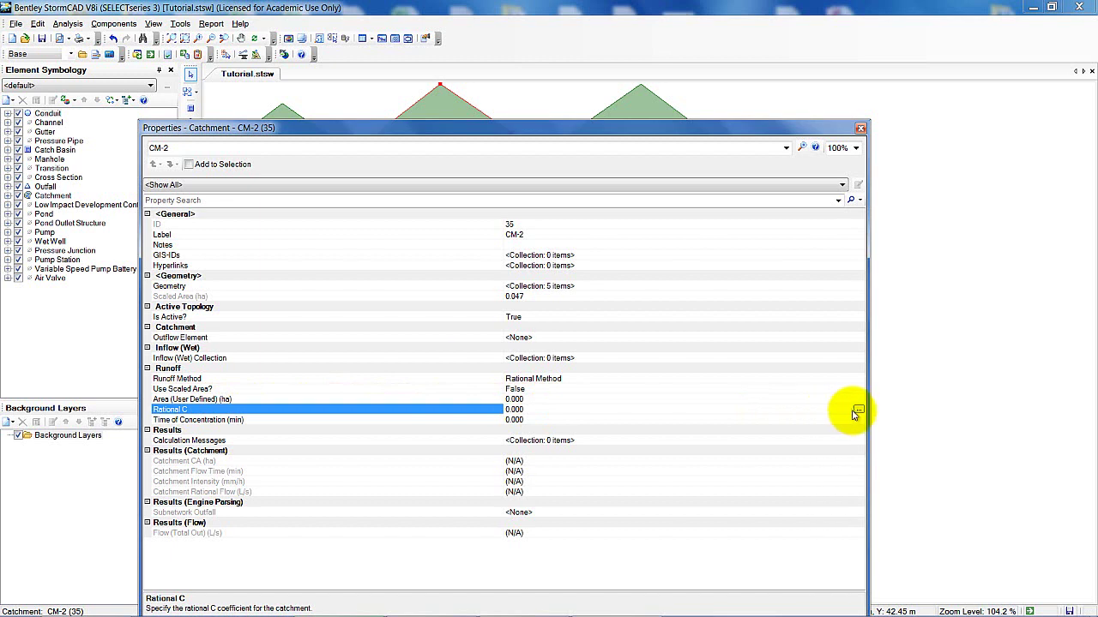
pyautogui.click(859, 410)
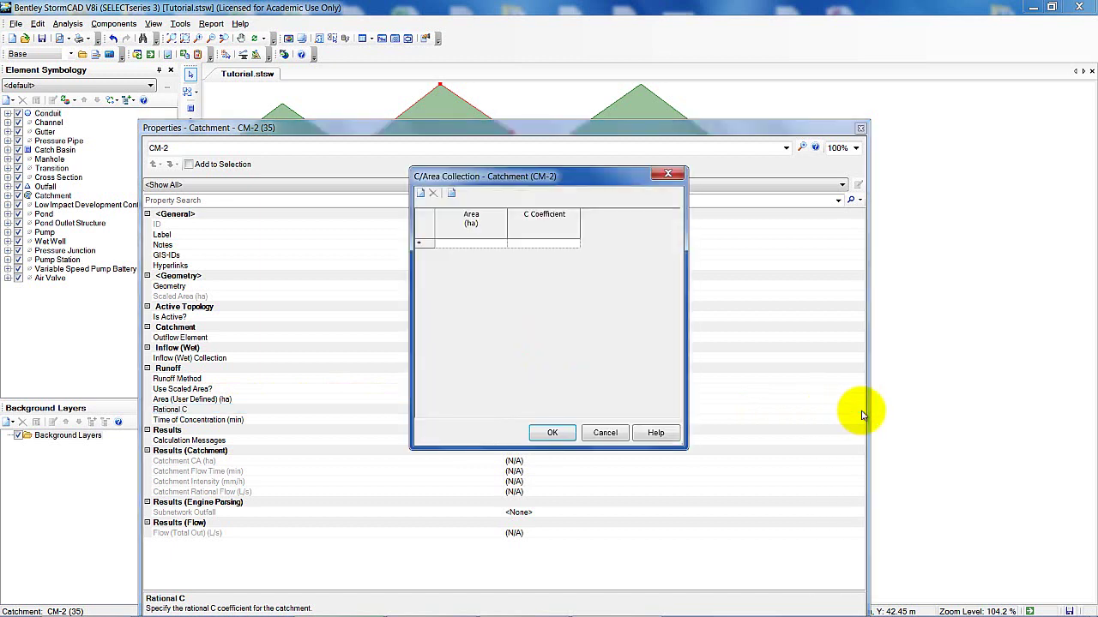
pyautogui.click(422, 194)
pyautogui.click(421, 194)
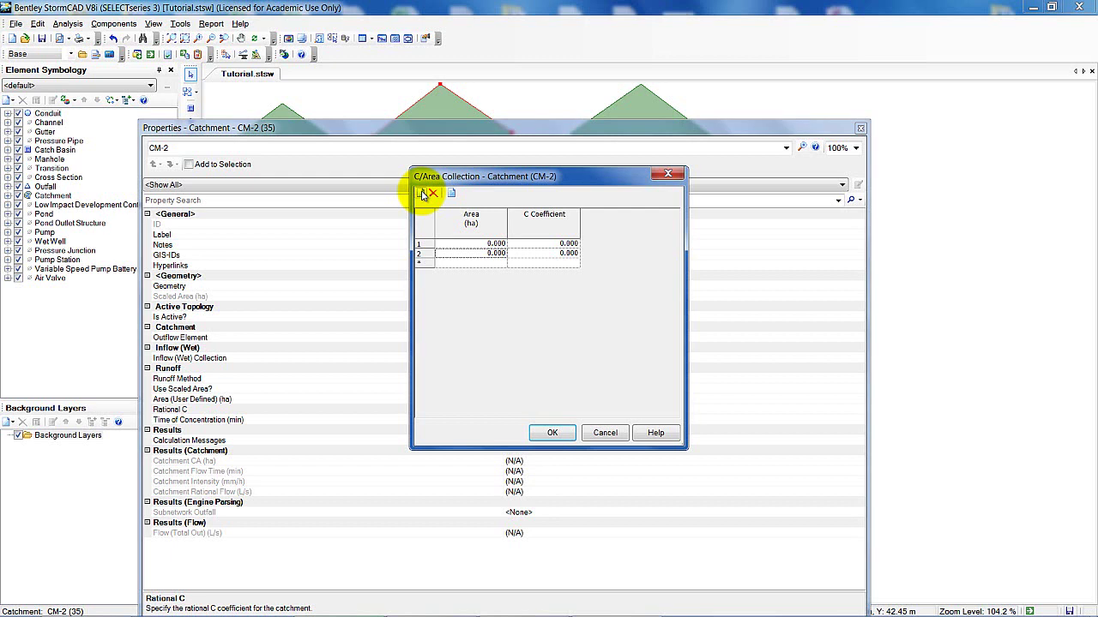
# Enter areas of 0.13 ha and 0.15 ha in the two rows of catchment CM-2's C/Area collection.
pyautogui.click(484, 246)
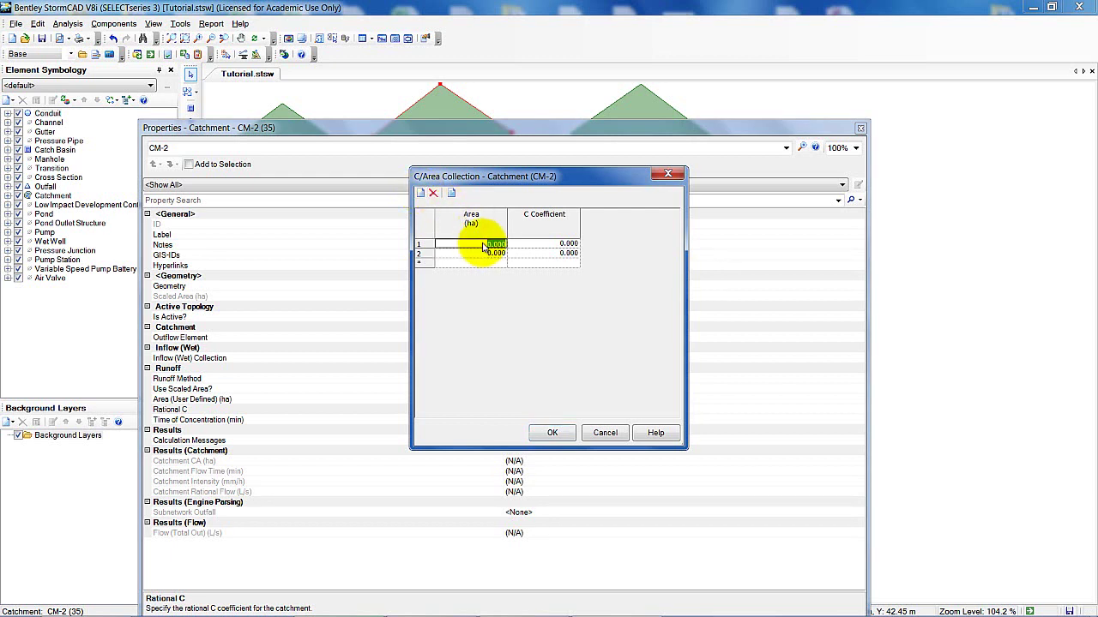
pyautogui.write('0.13')
pyautogui.click(476, 255)
pyautogui.write('0.15')
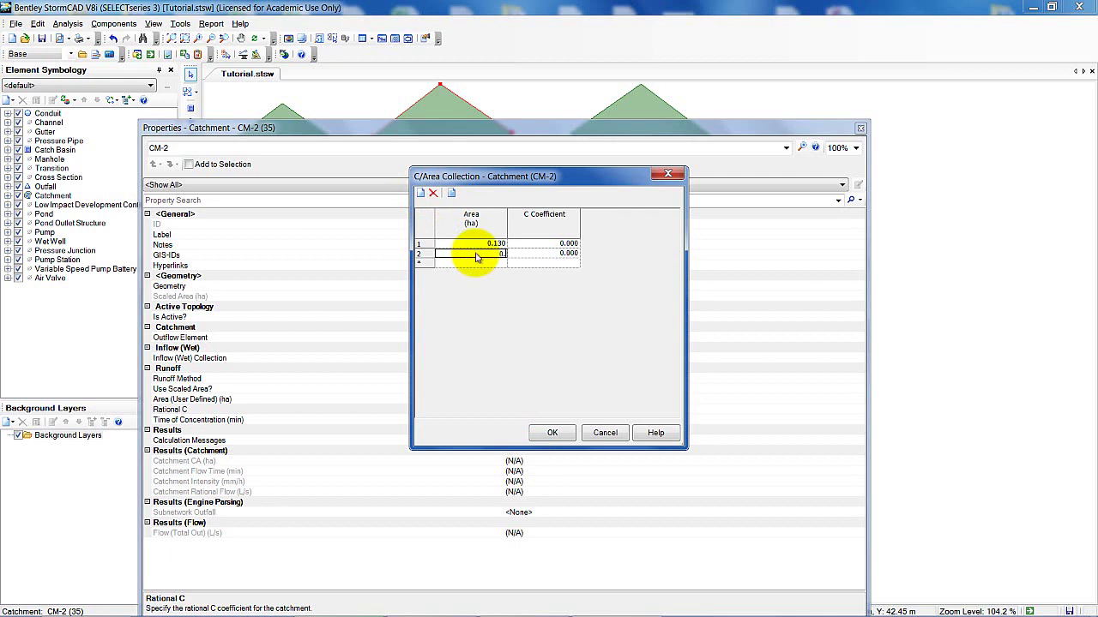
# Set CM-2's C coefficients to 0.9 for the 0.13 ha area and 0.3 for the 0.15 ha area, and accept the collection.
pyautogui.click(551, 245)
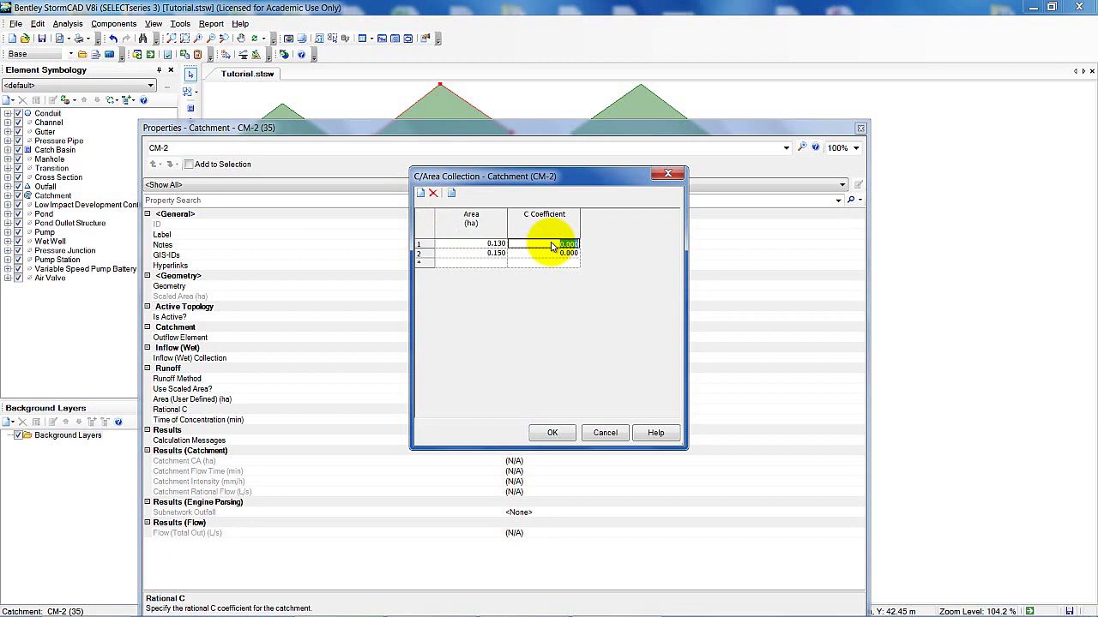
pyautogui.write('0.5')
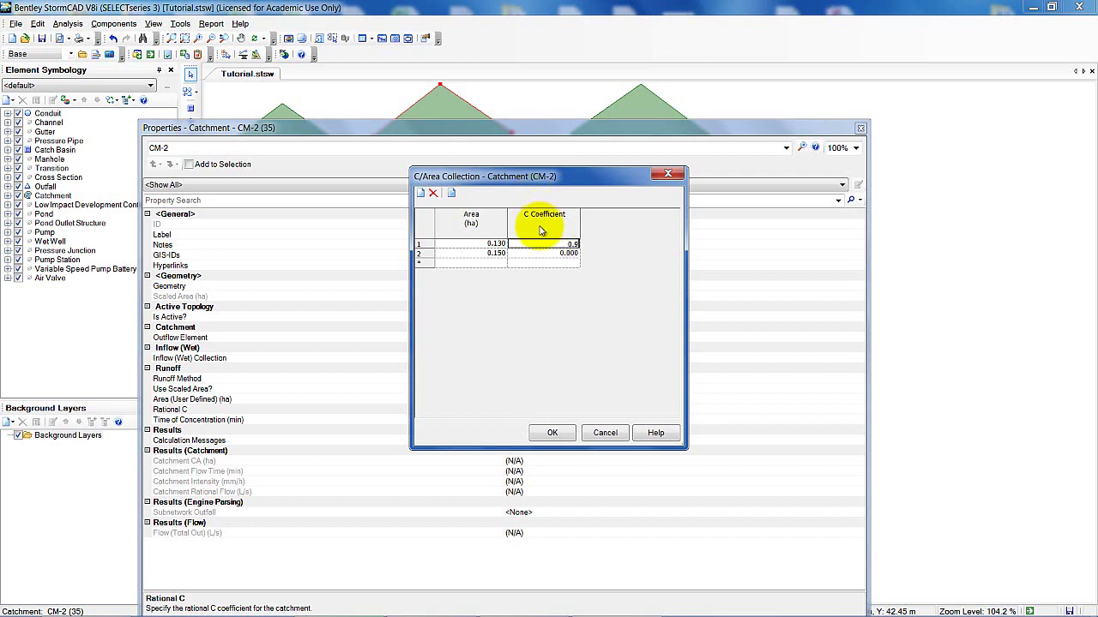
pyautogui.click(542, 254)
pyautogui.write('0.3')
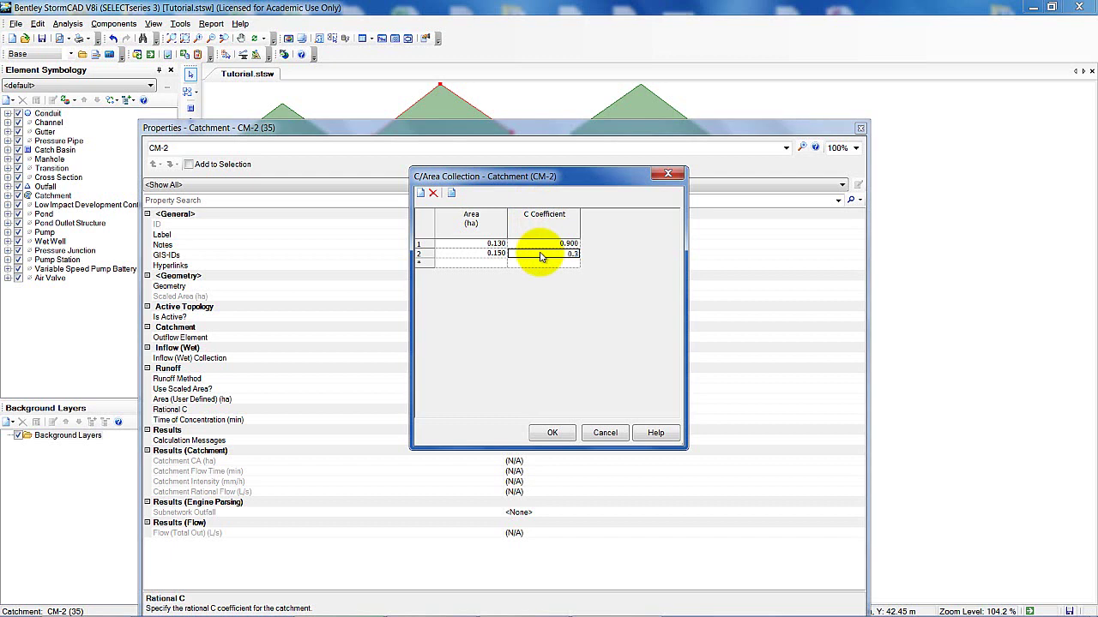
pyautogui.click(478, 253)
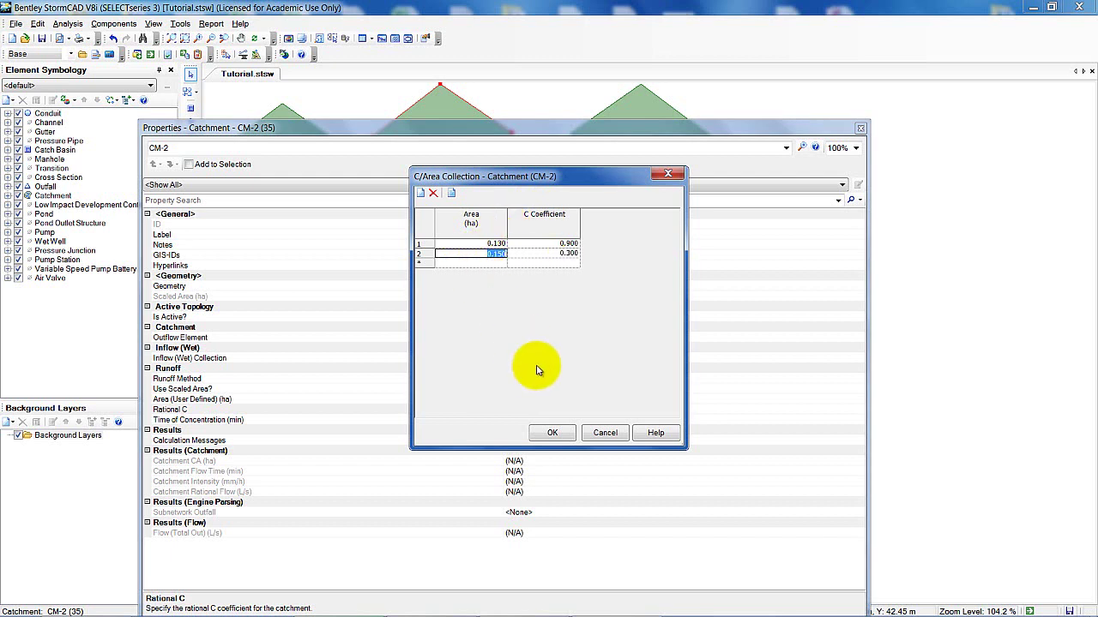
pyautogui.click(552, 432)
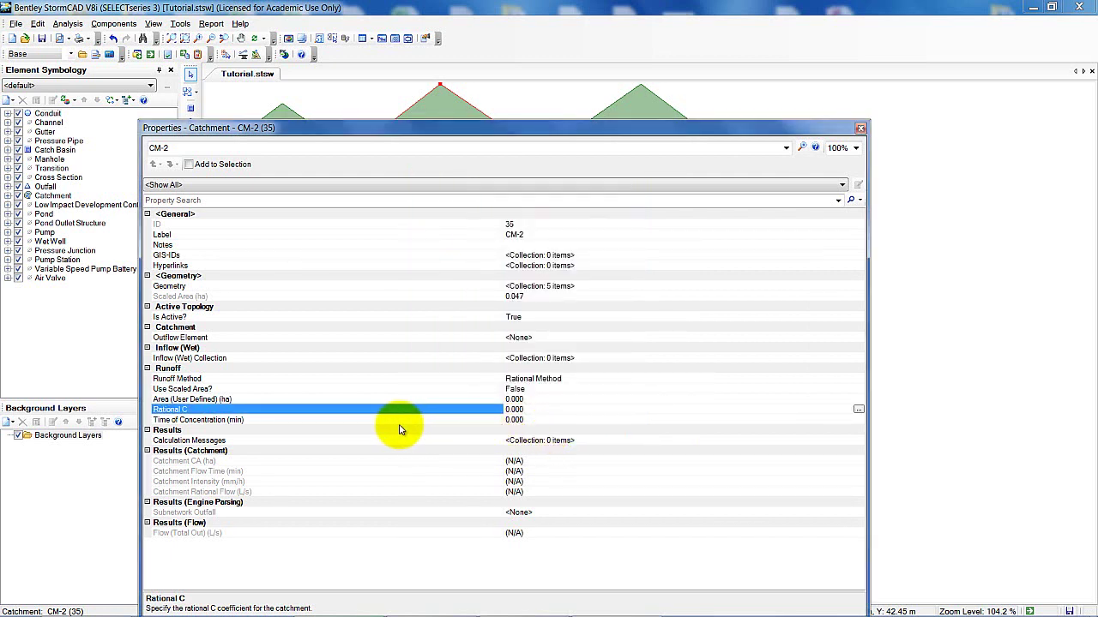
# Set catchment CM-2's time of concentration to 5 min, and reopen and accept its C/Area collection under Rational C.
pyautogui.click(575, 422)
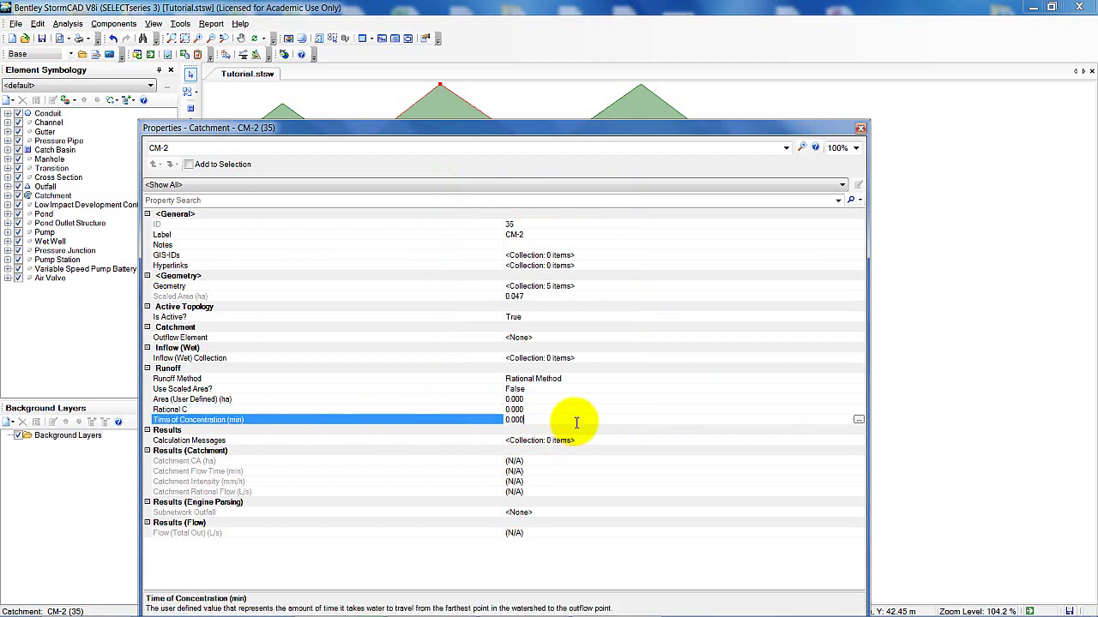
pyautogui.write('5')
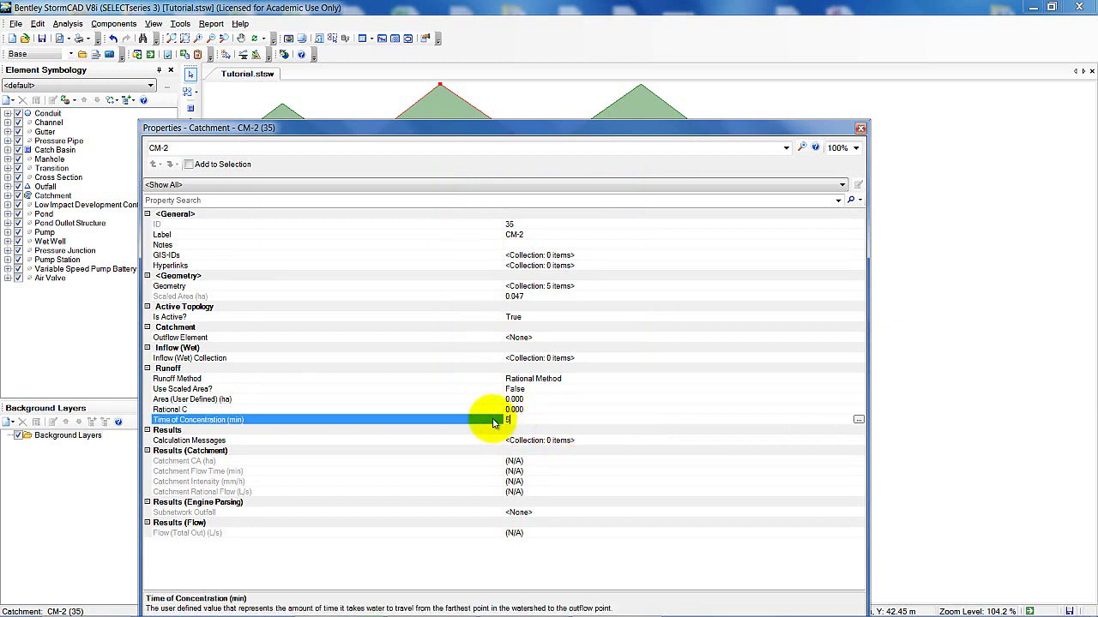
pyautogui.press('Return')
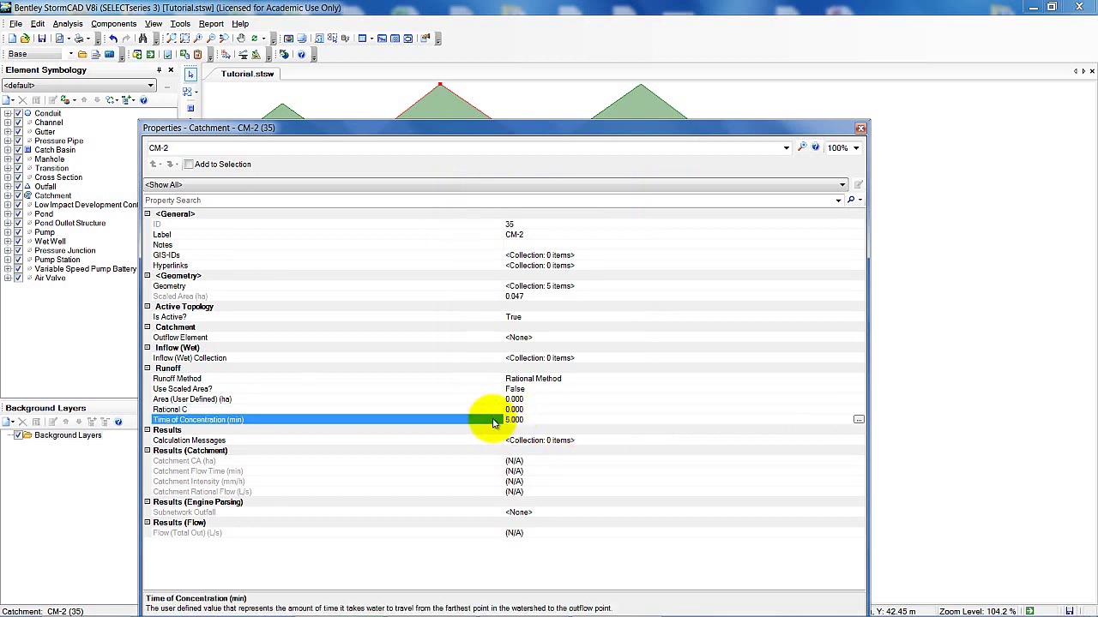
pyautogui.click(547, 411)
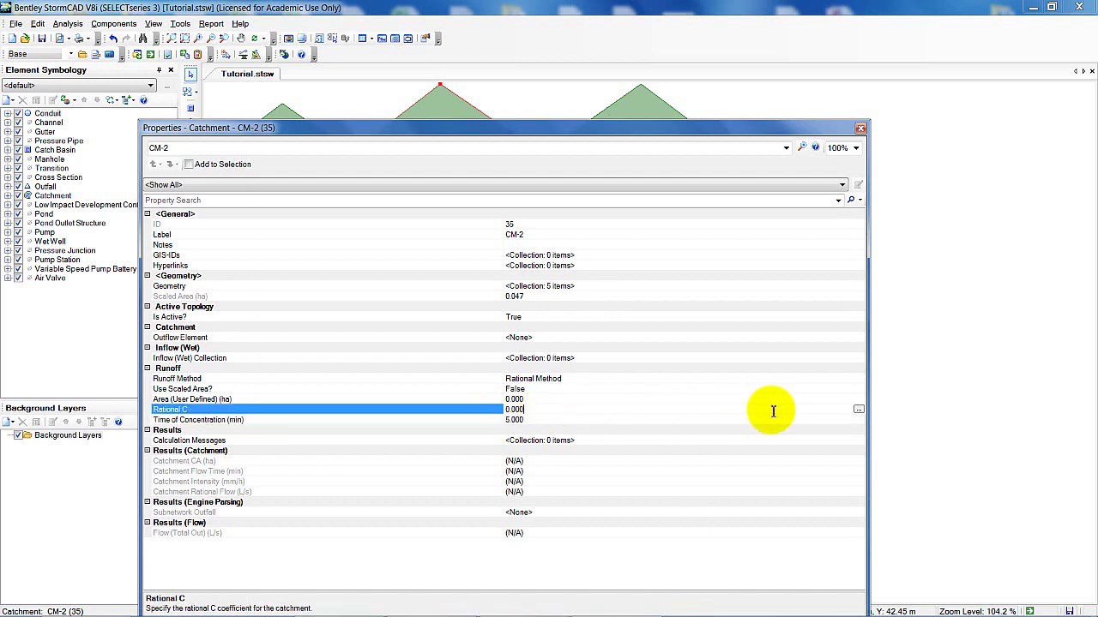
pyautogui.click(858, 411)
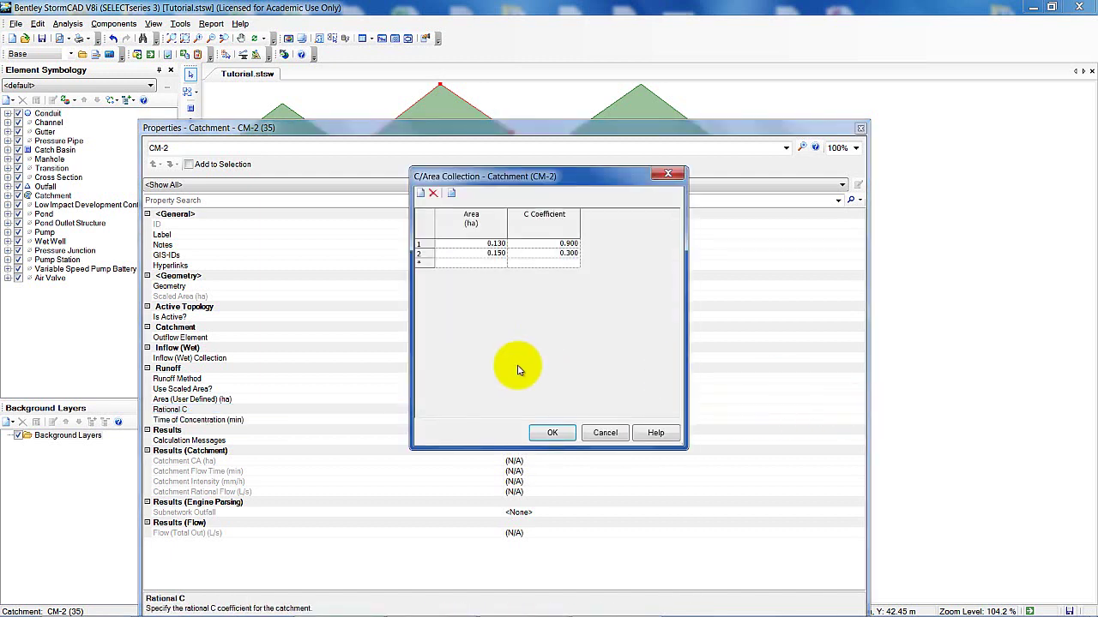
pyautogui.click(553, 434)
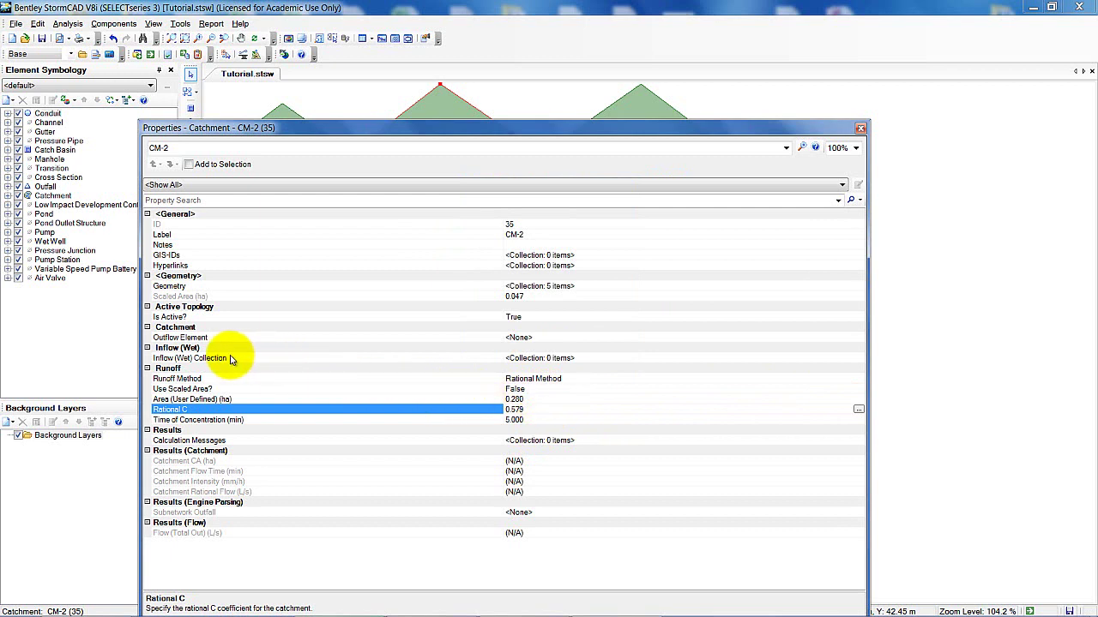
# Assign catch basin CB-2 from the drawing as catchment CM-2's outflow element and close its properties.
pyautogui.click(509, 337)
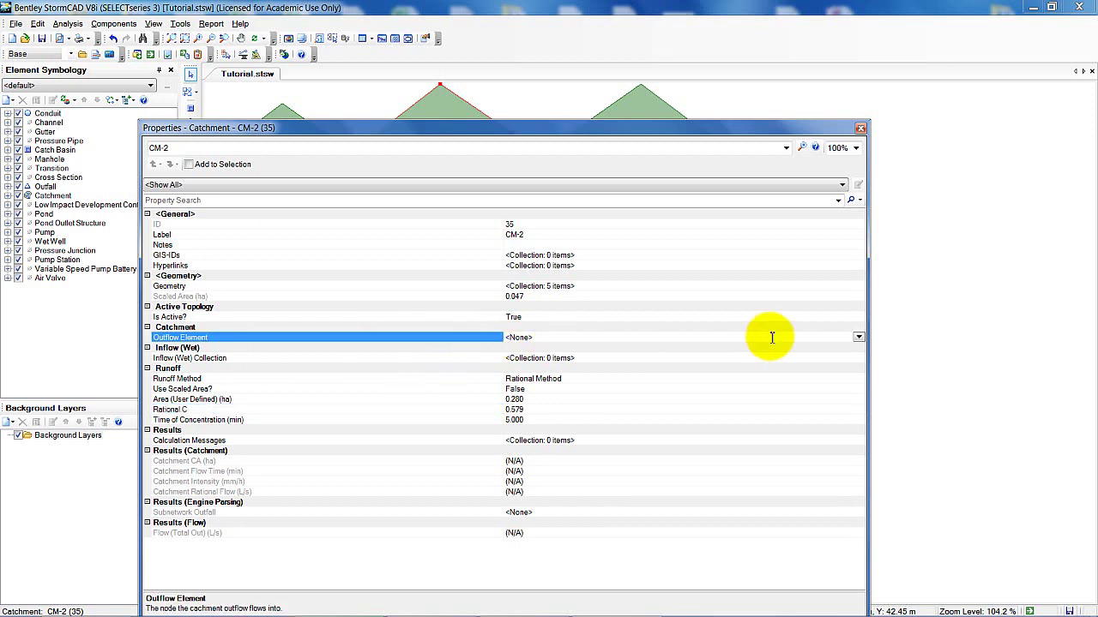
pyautogui.click(857, 337)
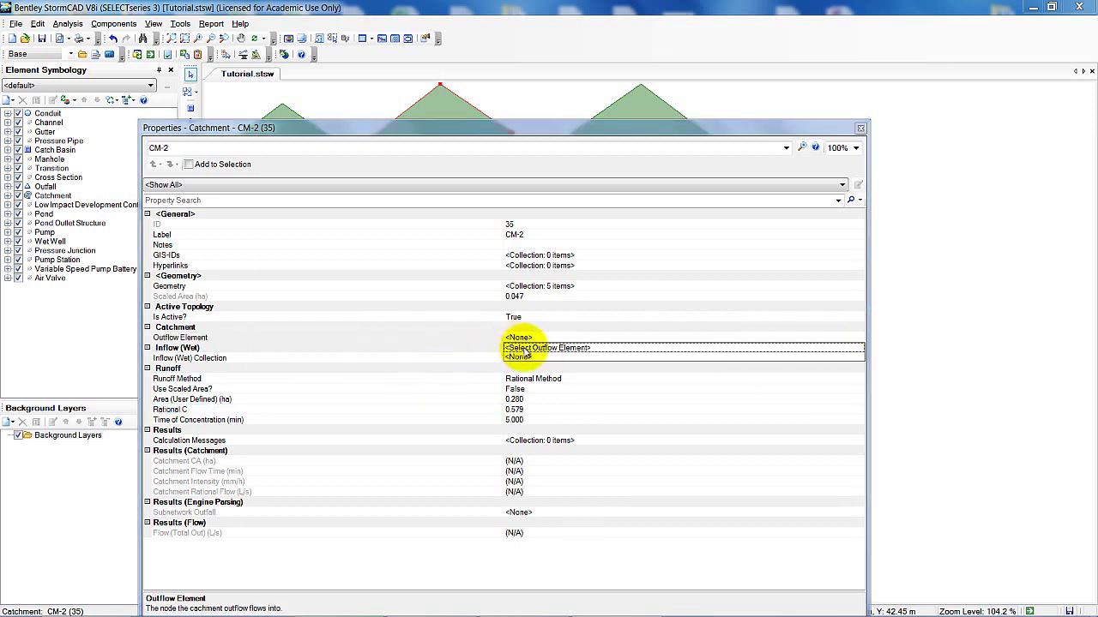
pyautogui.click(525, 348)
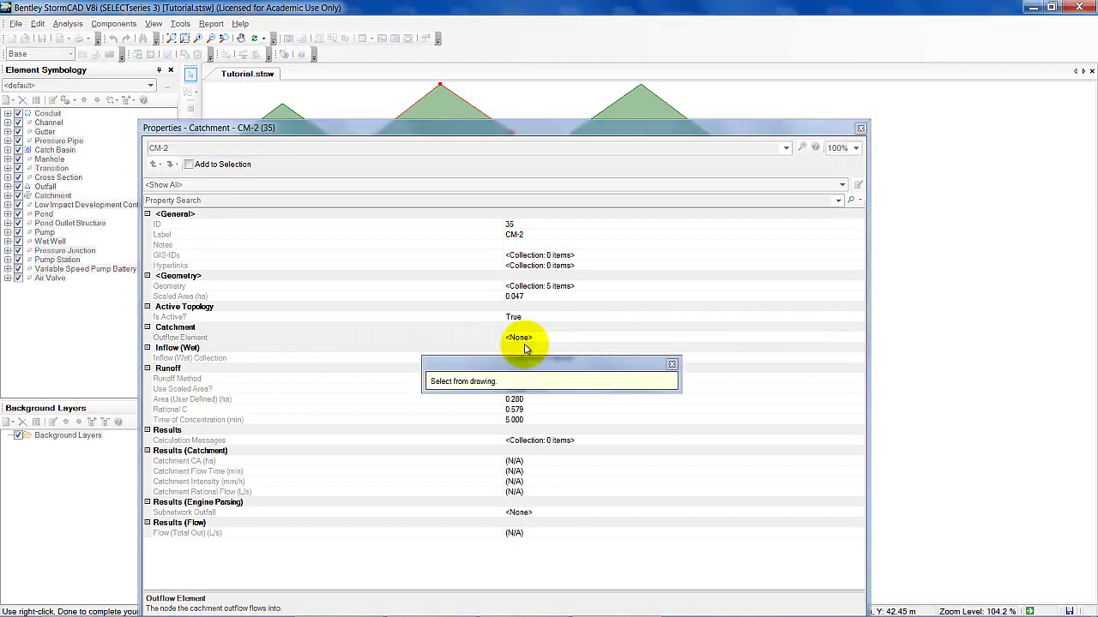
pyautogui.moveTo(554, 129); pyautogui.dragTo(544, 284)
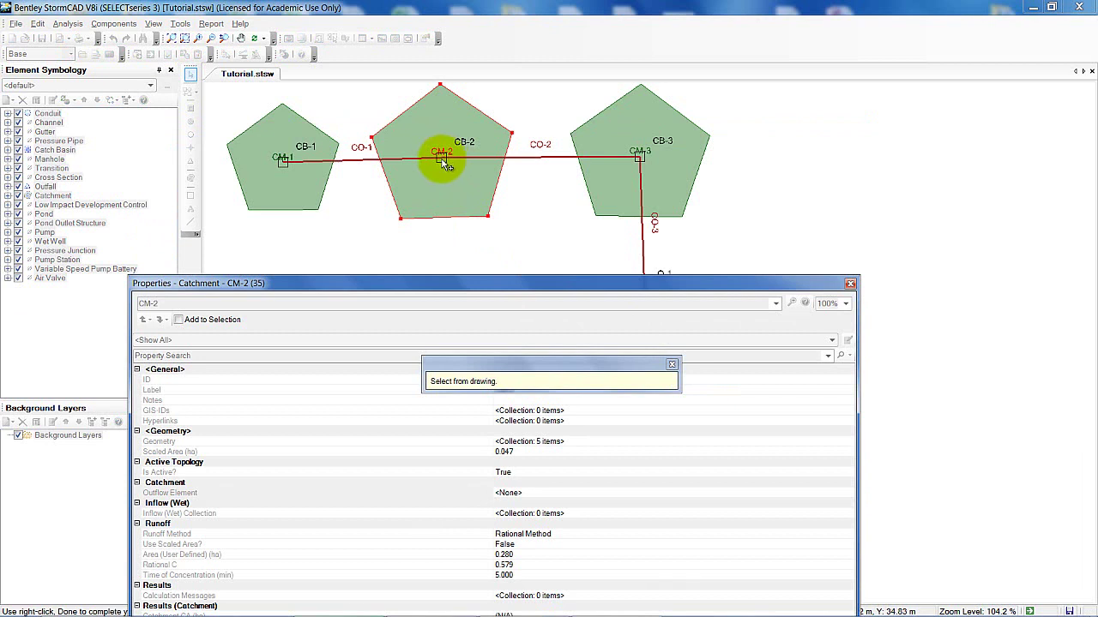
pyautogui.click(444, 163)
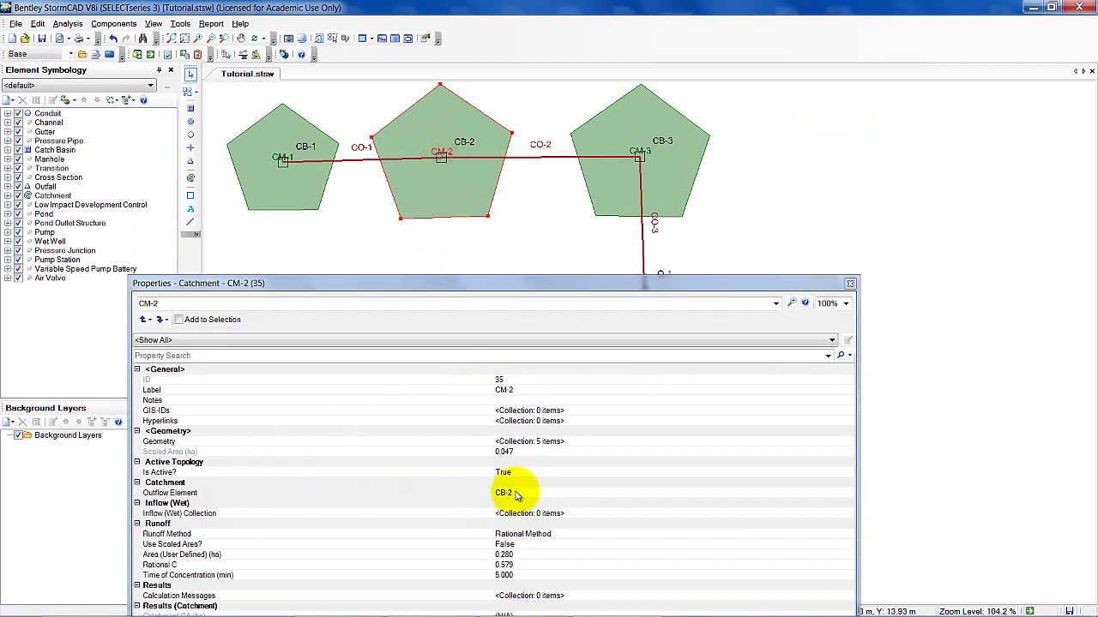
pyautogui.click(849, 284)
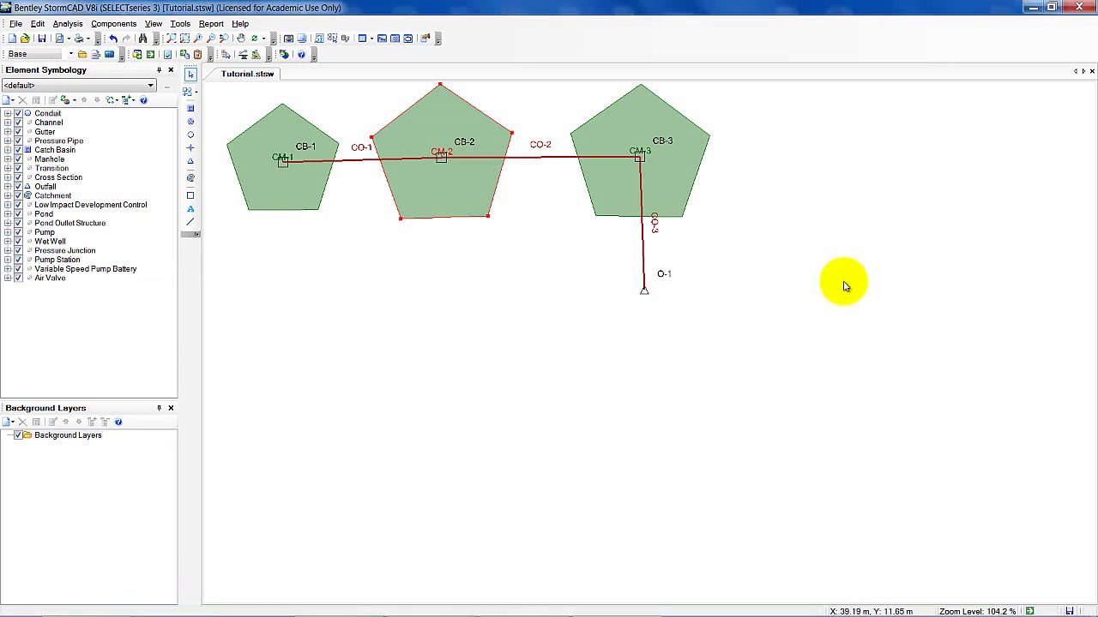
# Open the C/Area collection behind catchment CM-3's Rational C property and add two rows to it.
pyautogui.click(678, 187)
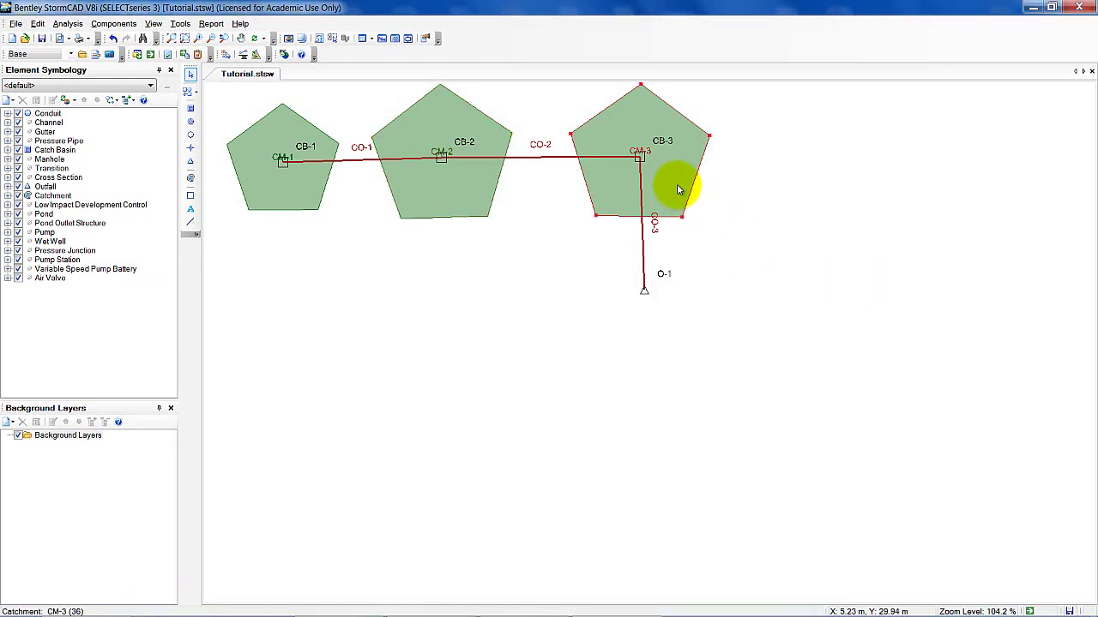
pyautogui.doubleClick(678, 187)
pyautogui.moveTo(640, 277); pyautogui.dragTo(634, 162)
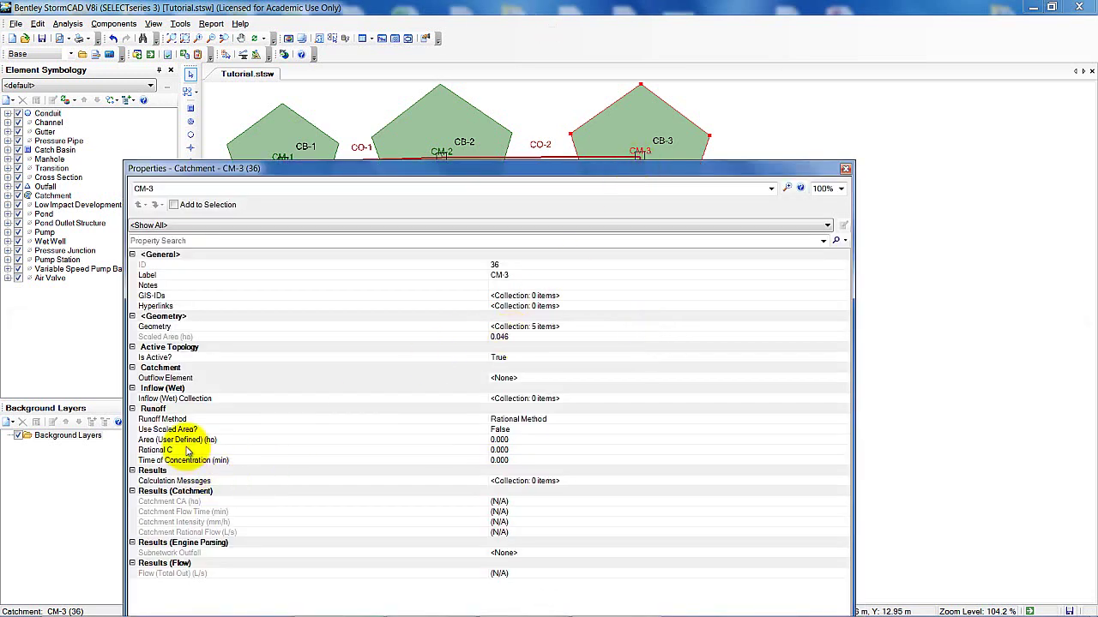
pyautogui.click(528, 450)
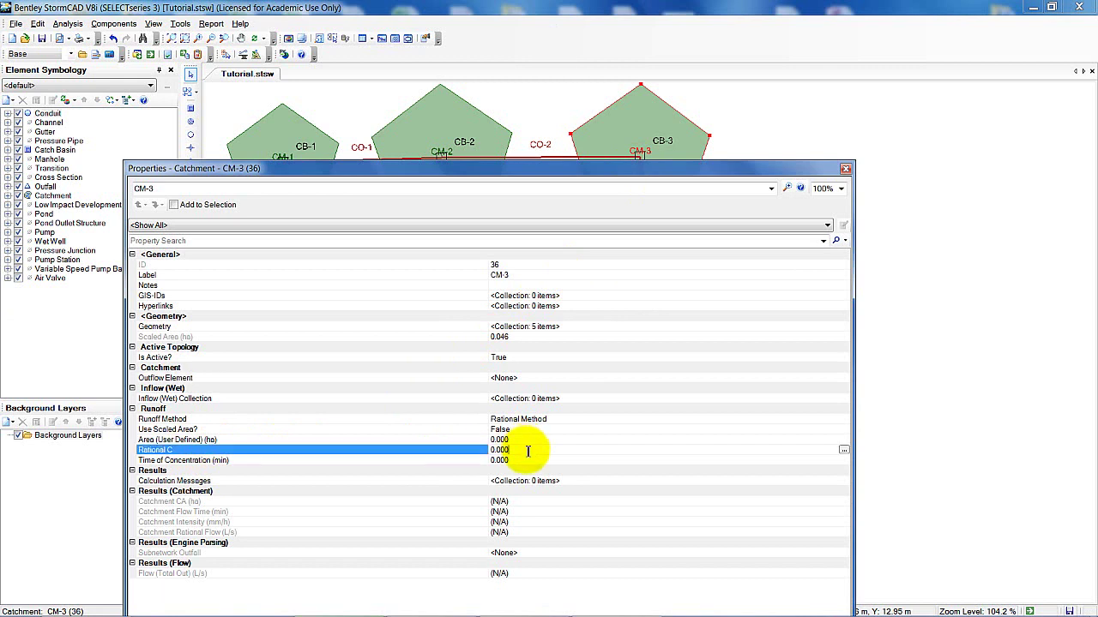
pyautogui.click(844, 450)
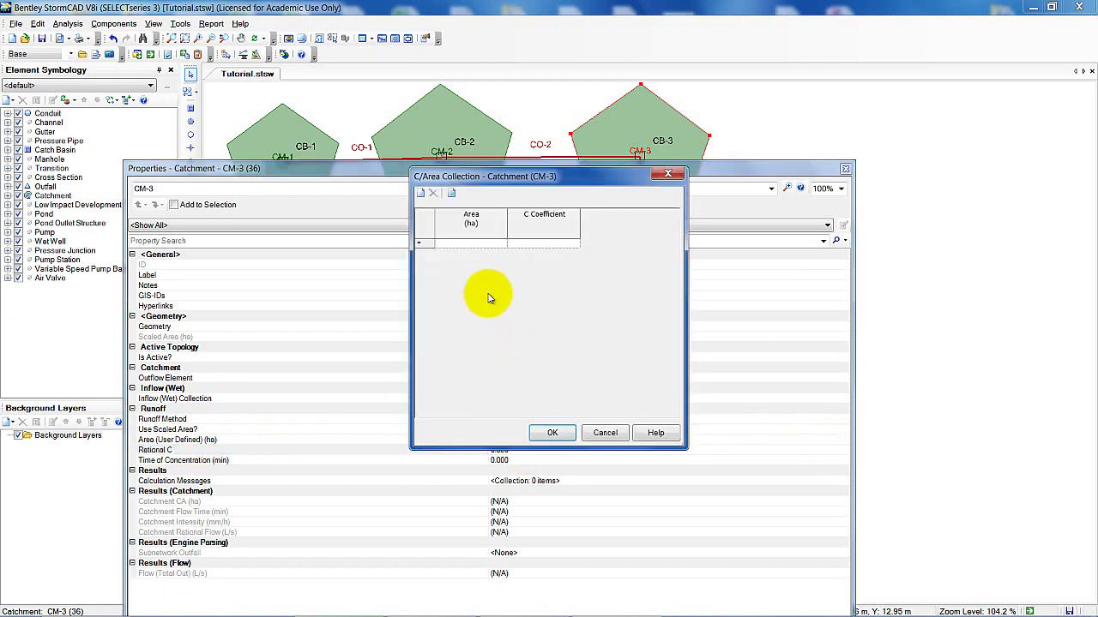
pyautogui.click(421, 195)
pyautogui.click(421, 196)
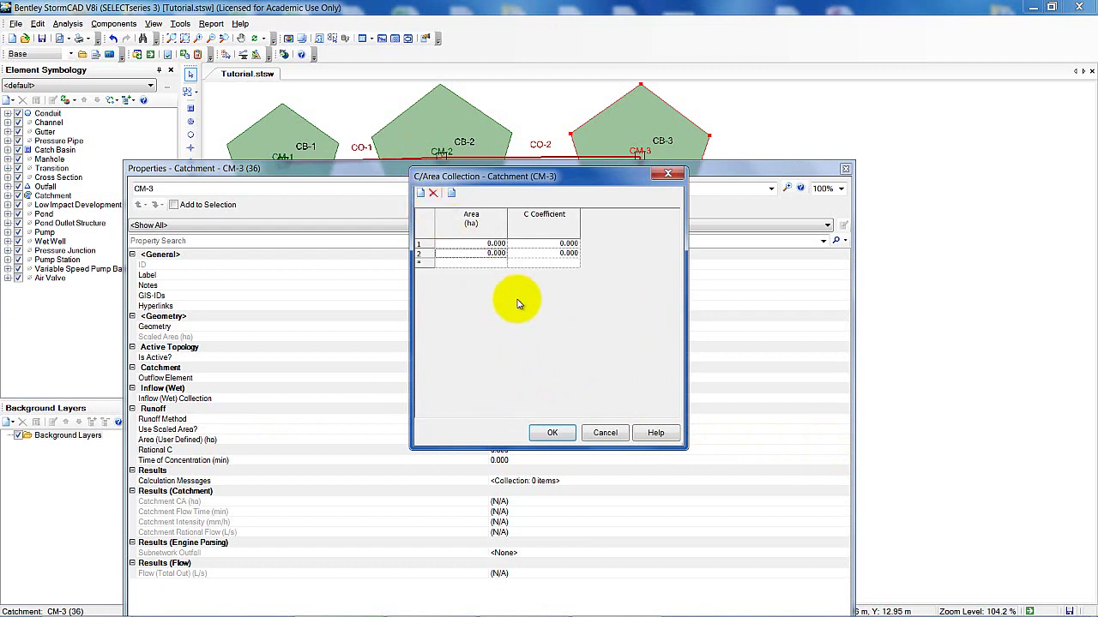
# Enter areas of 0.17 ha and 0.13 ha in the two rows of catchment CM-3's C/Area collection.
pyautogui.click(480, 246)
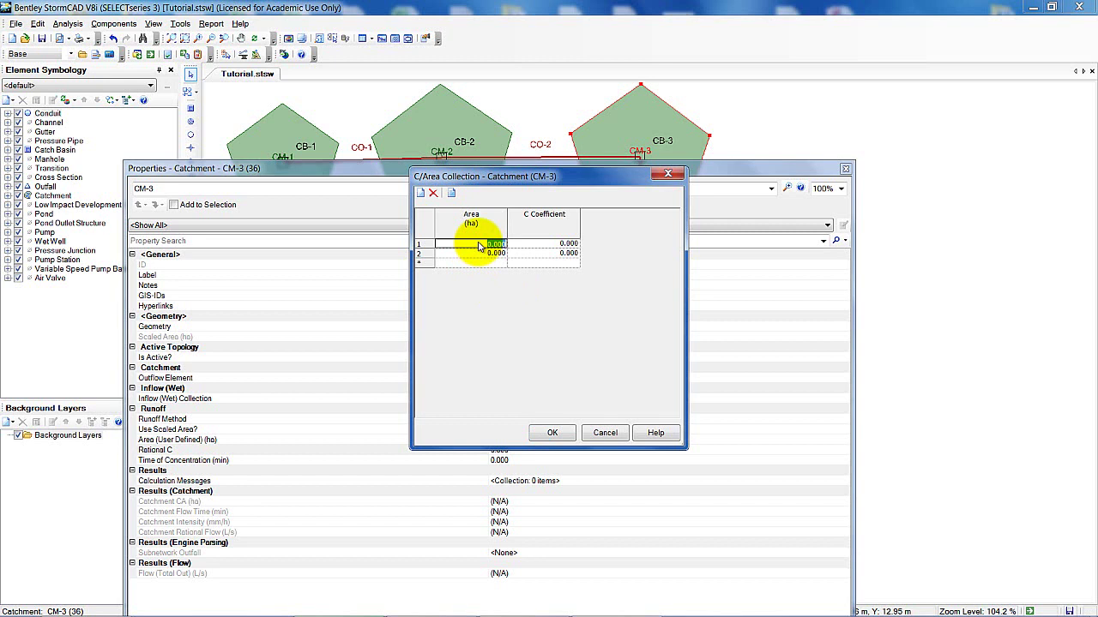
pyautogui.press('BackSpace')
pyautogui.write('0.17')
pyautogui.click(499, 256)
pyautogui.write('0.13')
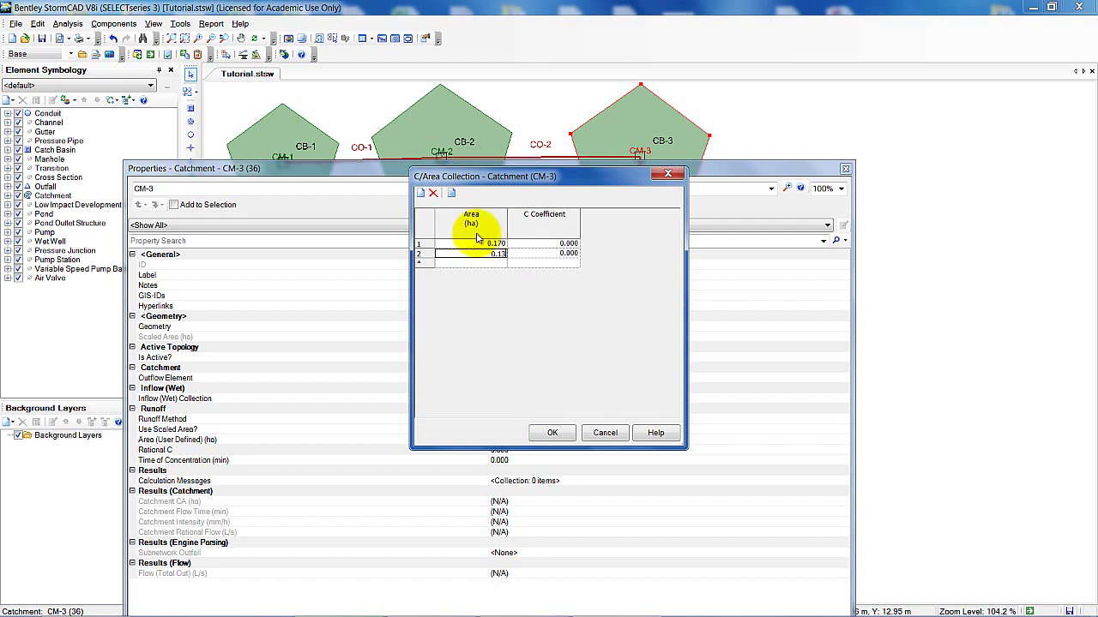
# Set CM-3's C coefficients to 0.9 for the 0.17 ha area and 0.3 for the 0.13 ha area, and accept the collection.
pyautogui.click(536, 247)
pyautogui.write('0')
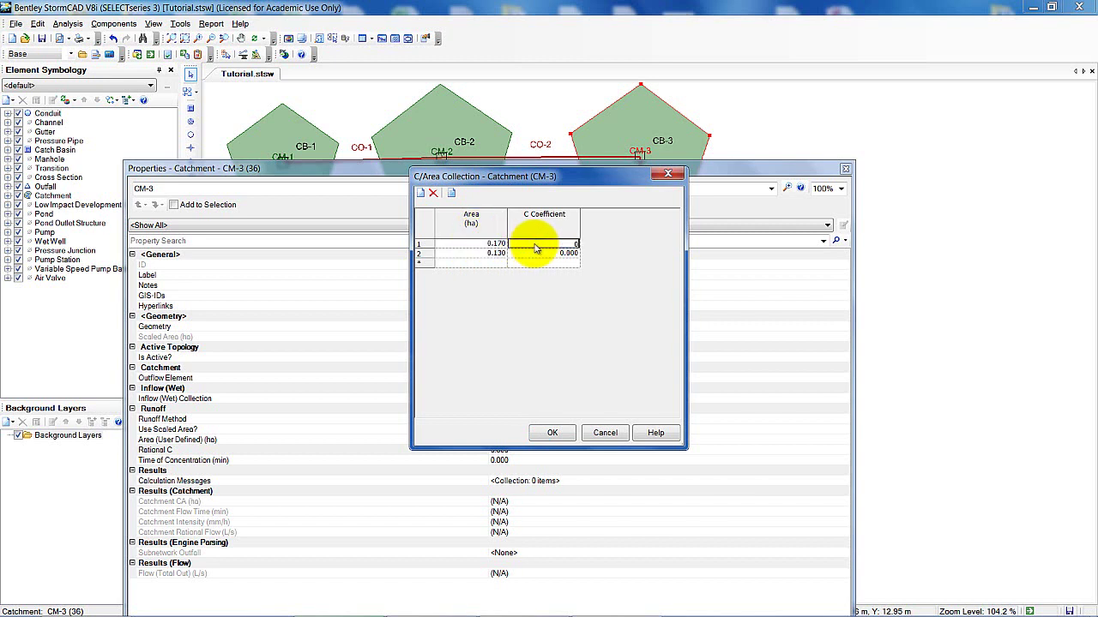
pyautogui.write('.5')
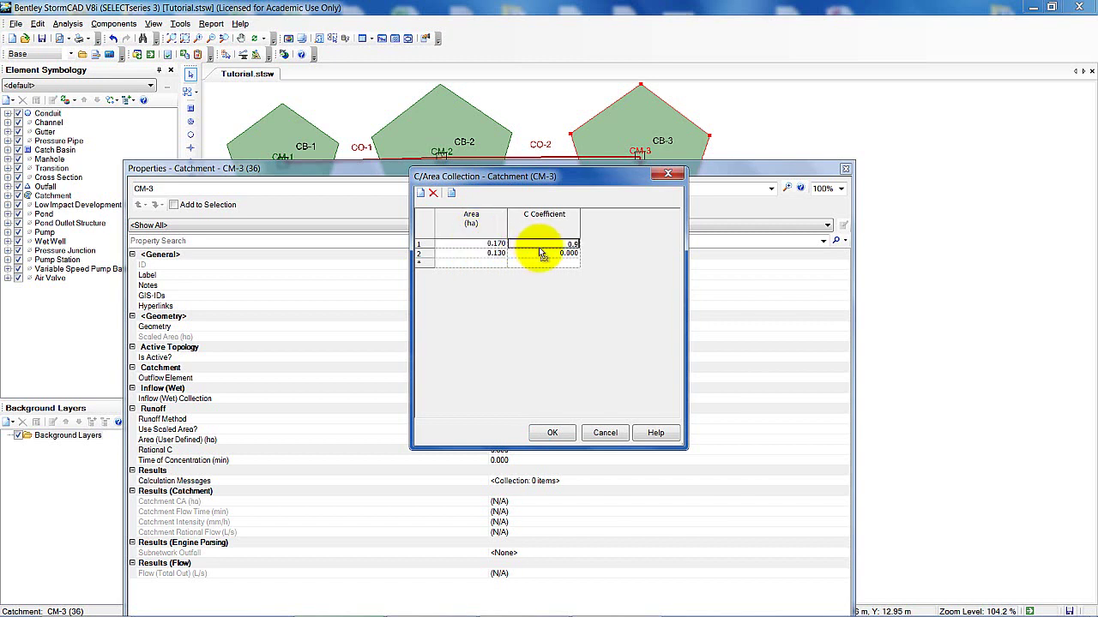
pyautogui.click(543, 254)
pyautogui.write('0.3')
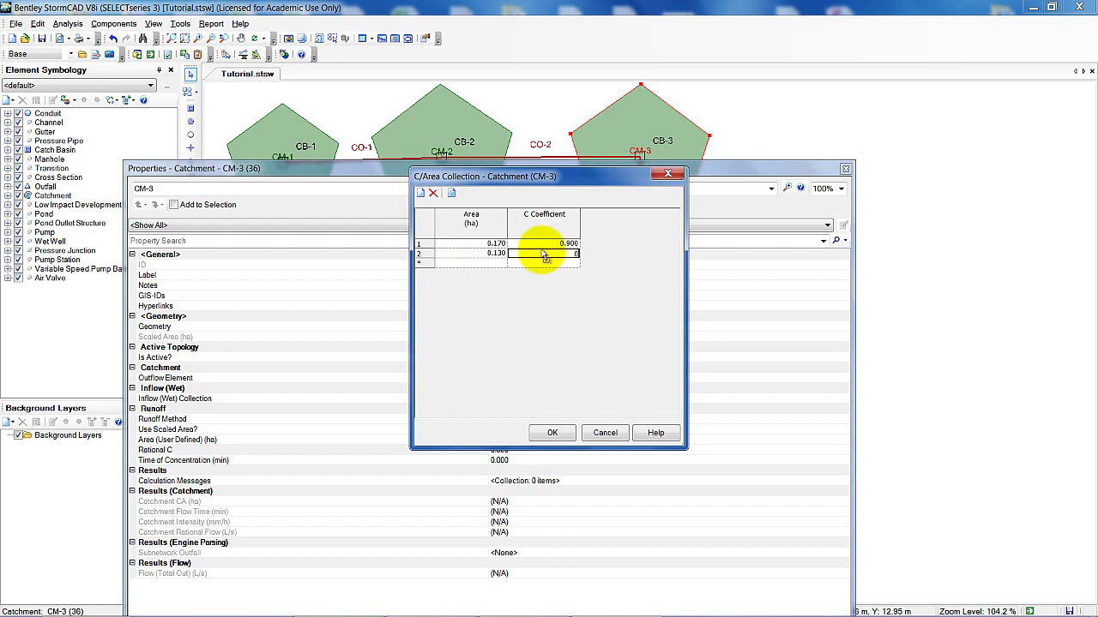
pyautogui.click(475, 254)
pyautogui.click(550, 435)
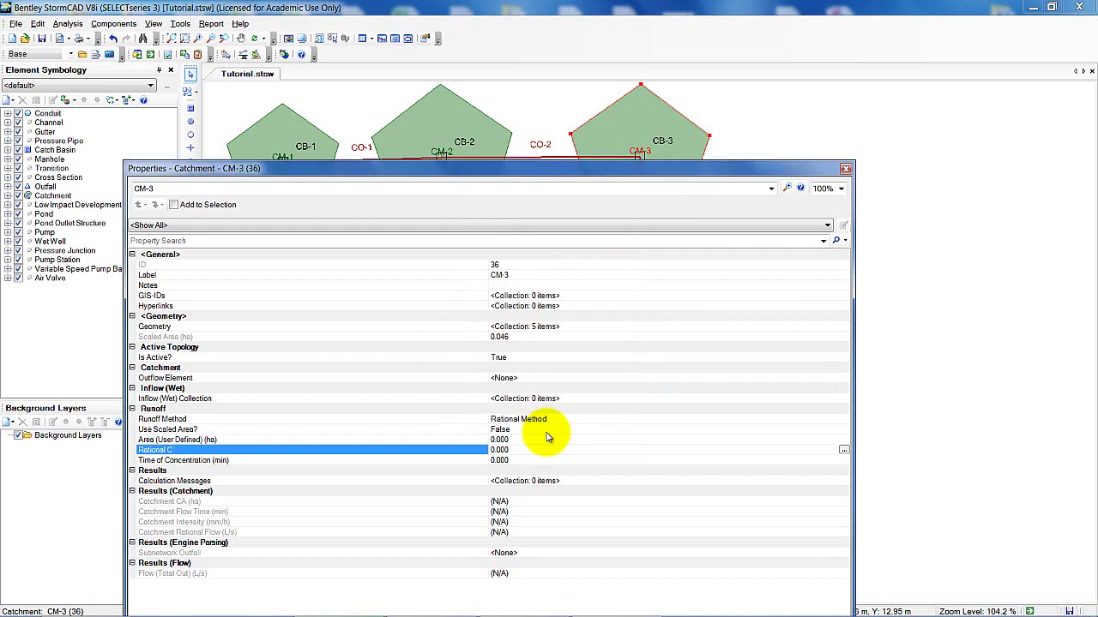
# Set catchment CM-3's time of concentration to 6 min, and reopen and accept its C/Area collection under Rational C.
pyautogui.click(508, 464)
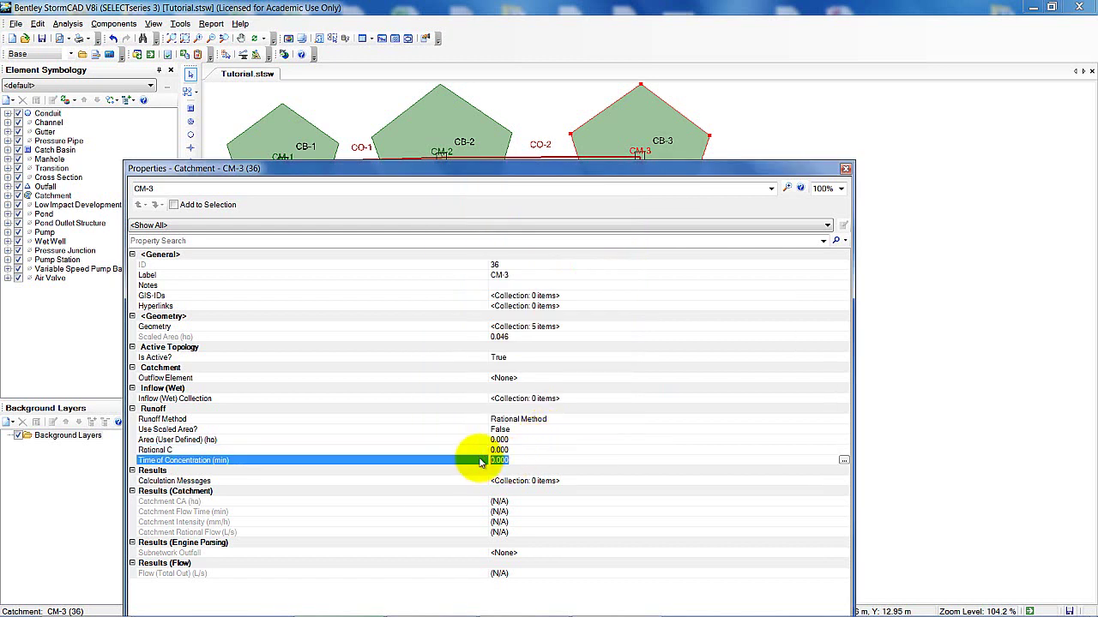
pyautogui.write('6')
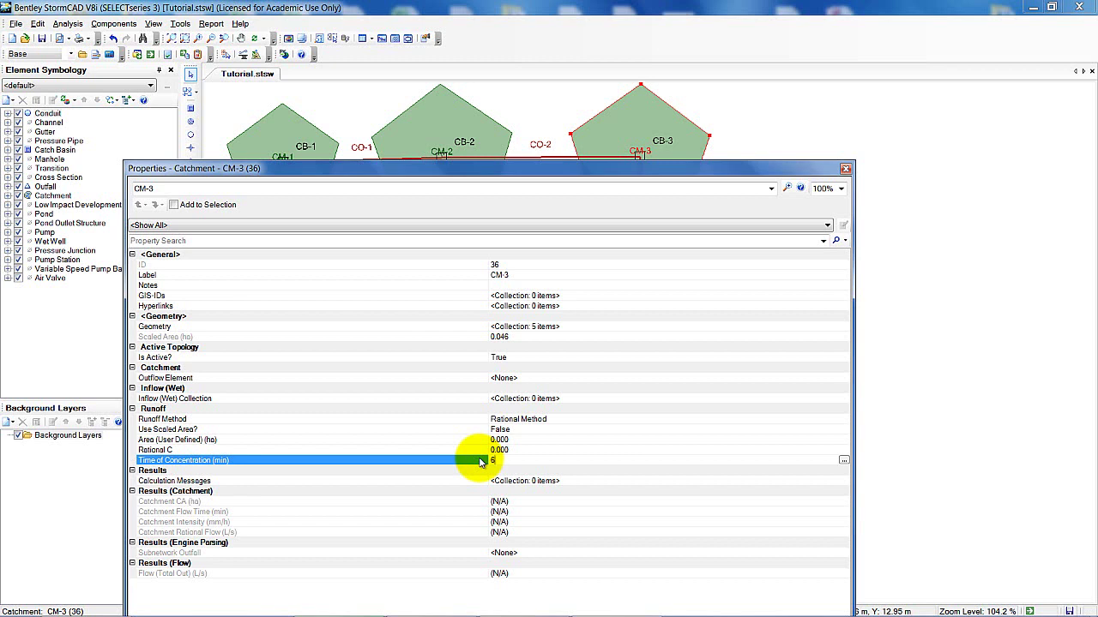
pyautogui.click(534, 449)
pyautogui.click(844, 449)
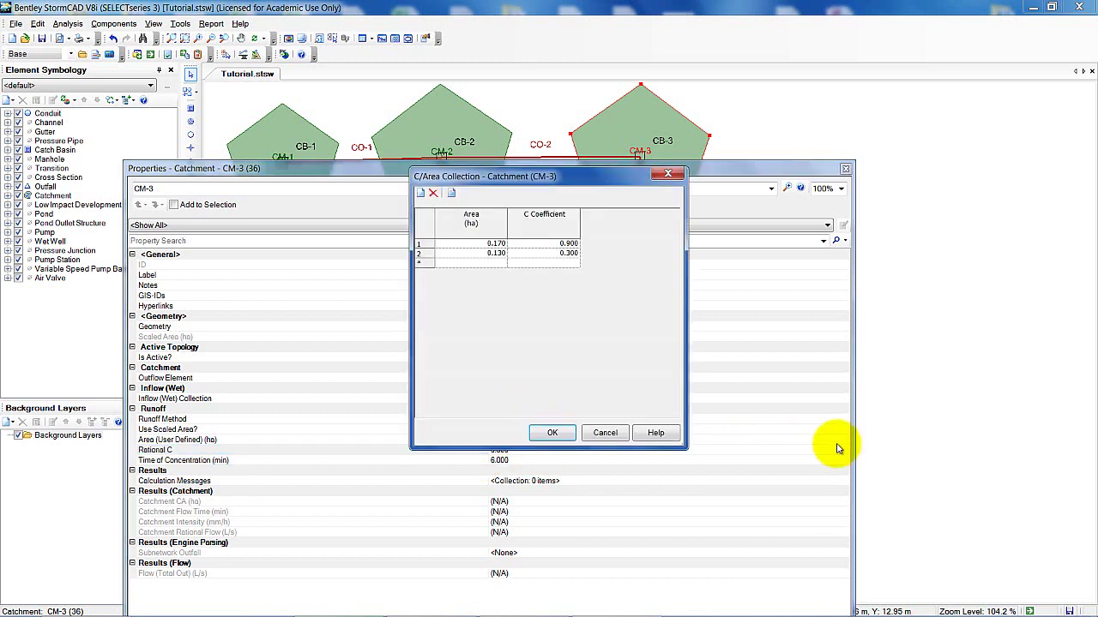
pyautogui.click(553, 433)
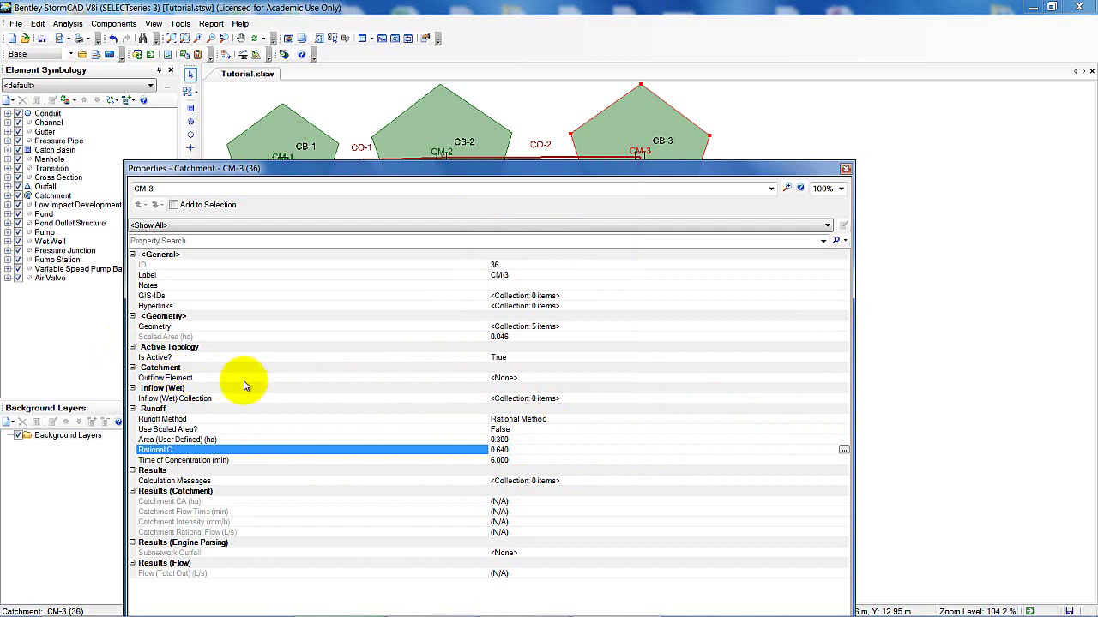
# Assign catch basin CB-3 from the drawing as catchment CM-3's outflow element and close its properties.
pyautogui.click(484, 378)
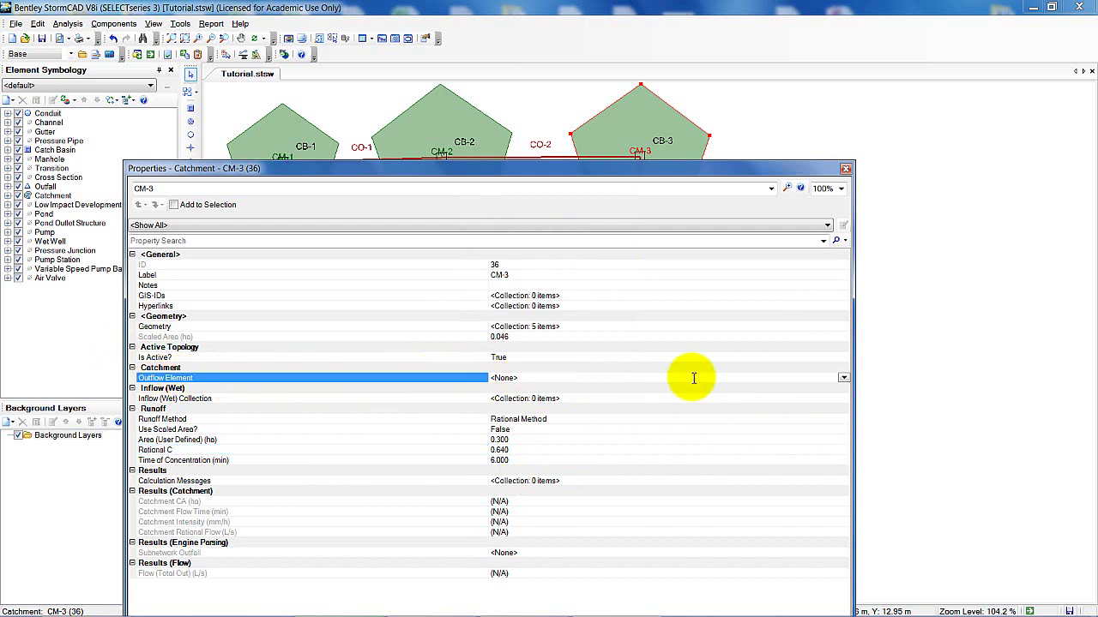
pyautogui.click(843, 378)
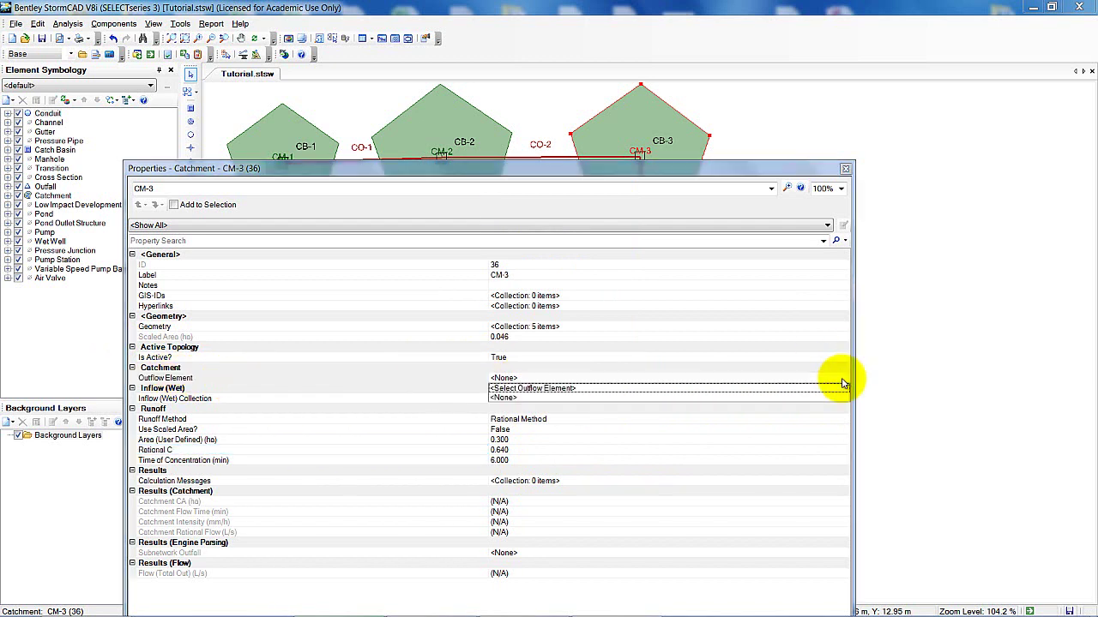
pyautogui.click(535, 389)
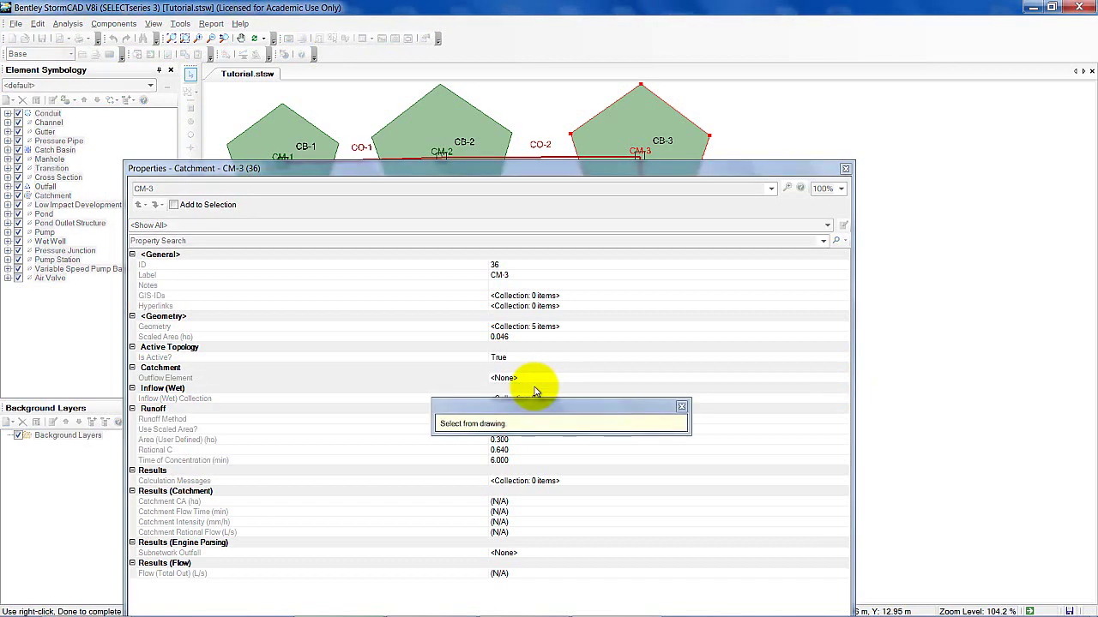
pyautogui.moveTo(542, 172); pyautogui.dragTo(539, 208)
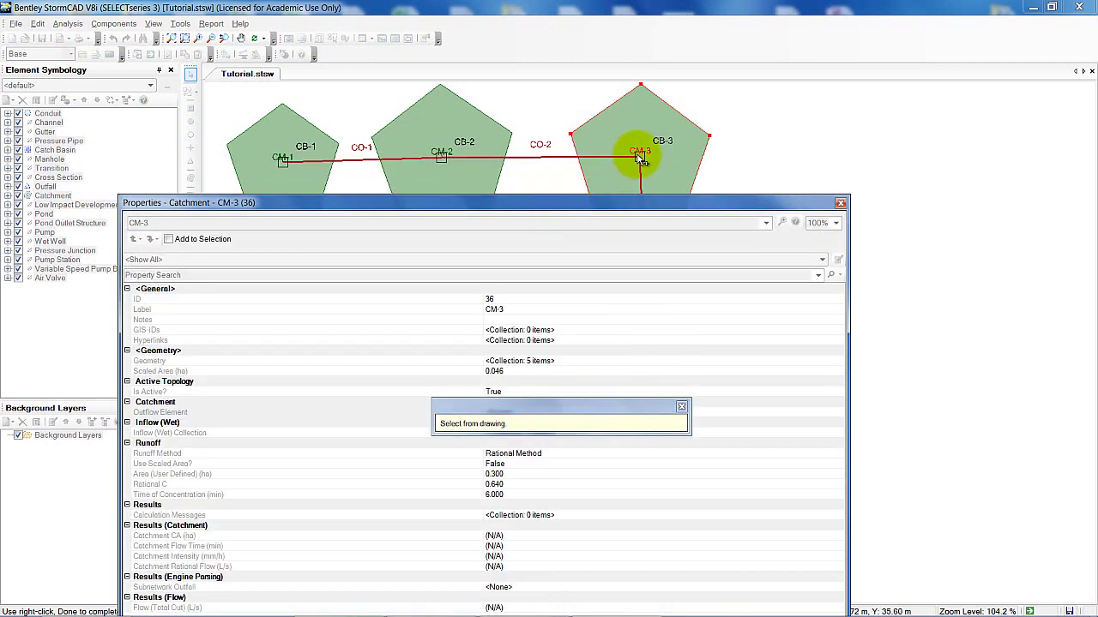
pyautogui.click(639, 157)
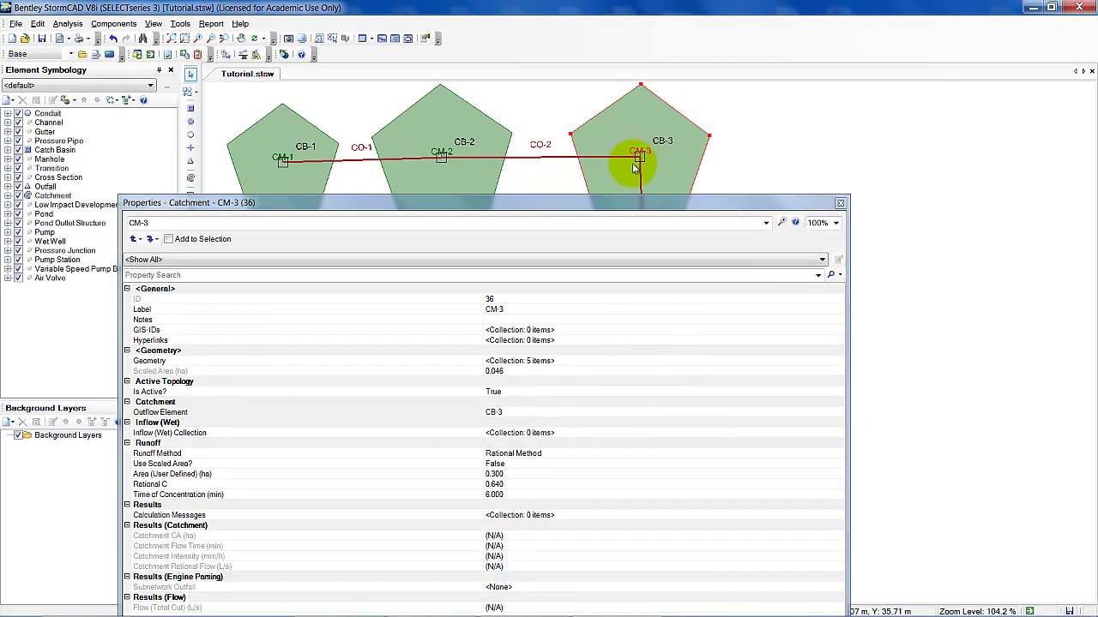
pyautogui.click(839, 202)
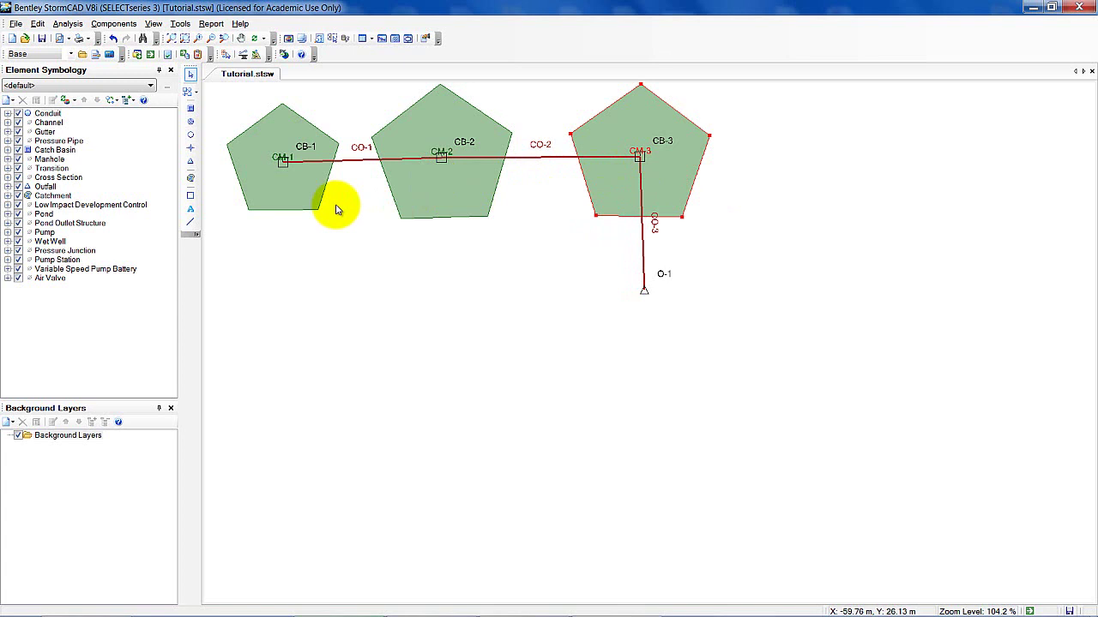
# Open catch basin CB-1's properties, review its design options, and set its inlet type to Percent Capture.
pyautogui.doubleClick(282, 159)
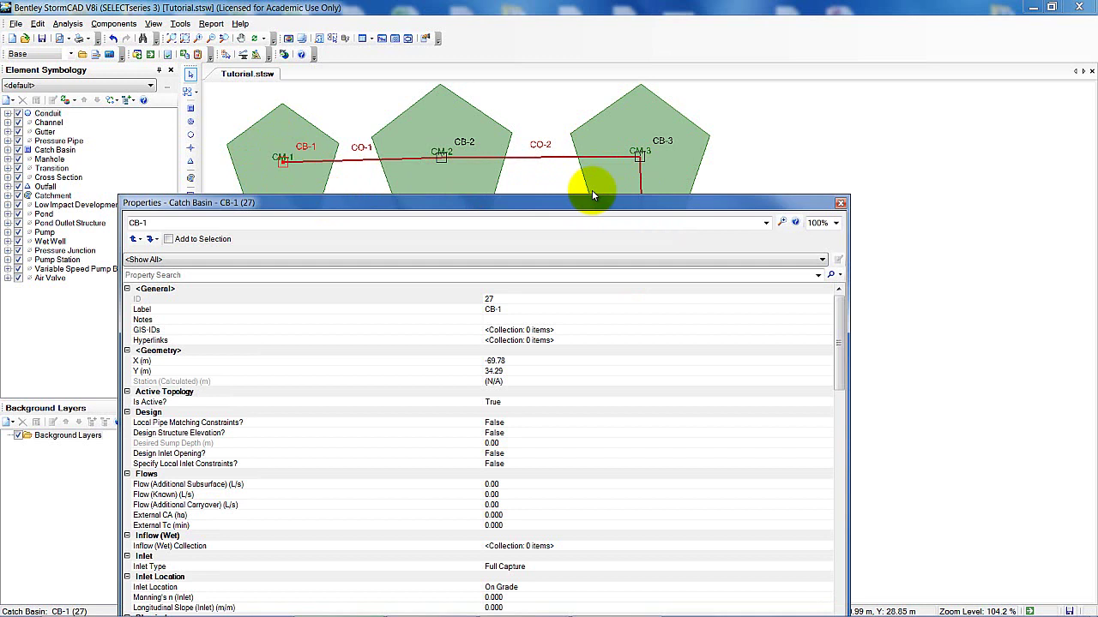
pyautogui.moveTo(591, 195); pyautogui.dragTo(593, 64)
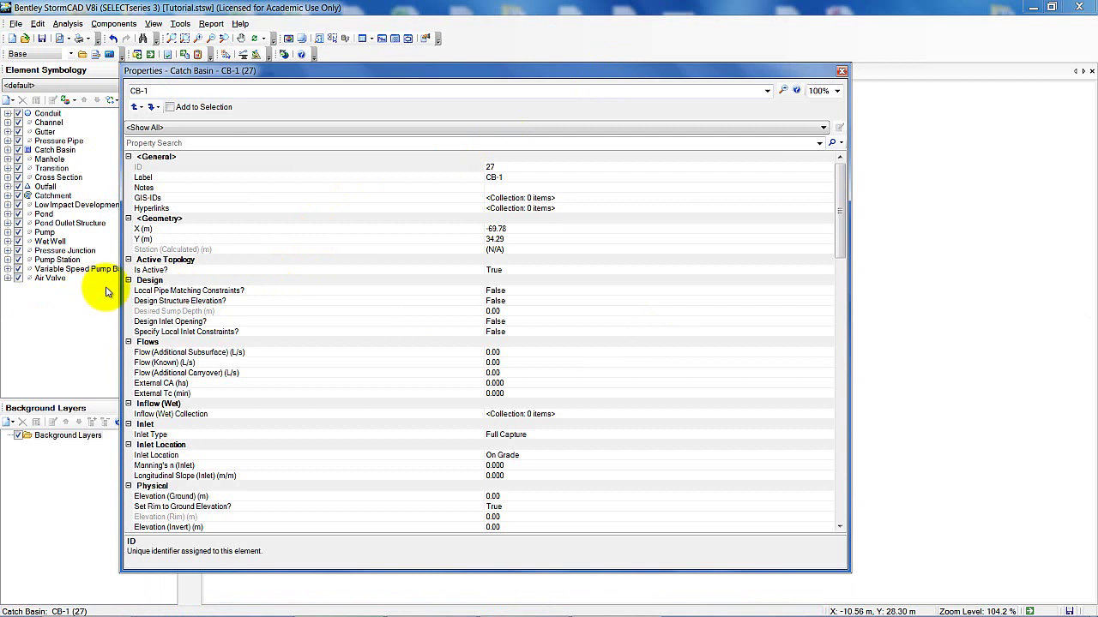
pyautogui.click(471, 301)
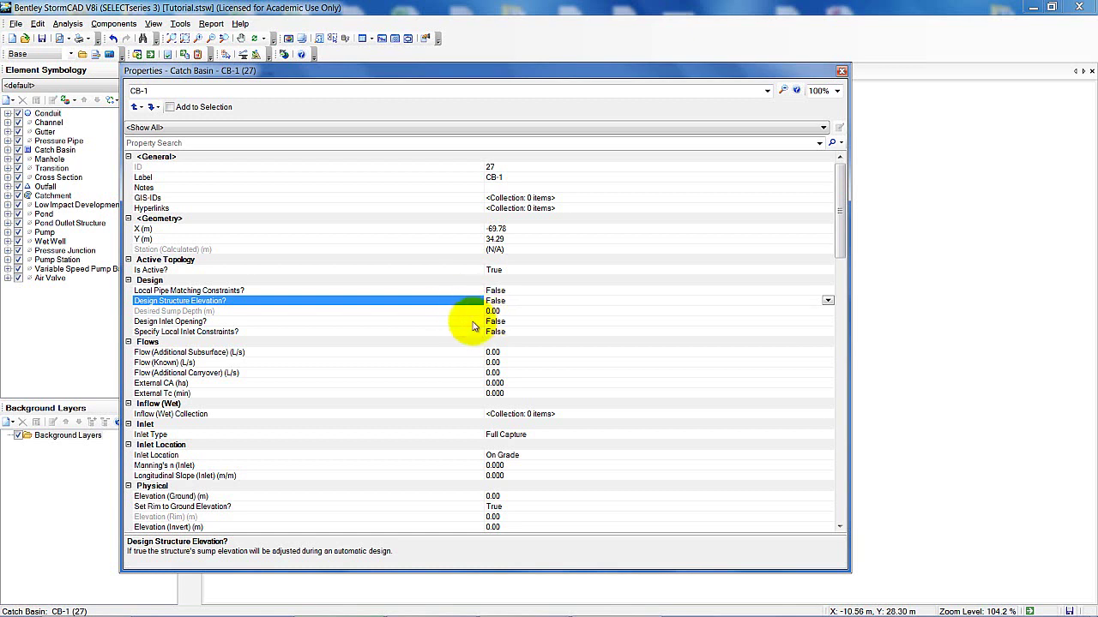
pyautogui.click(471, 323)
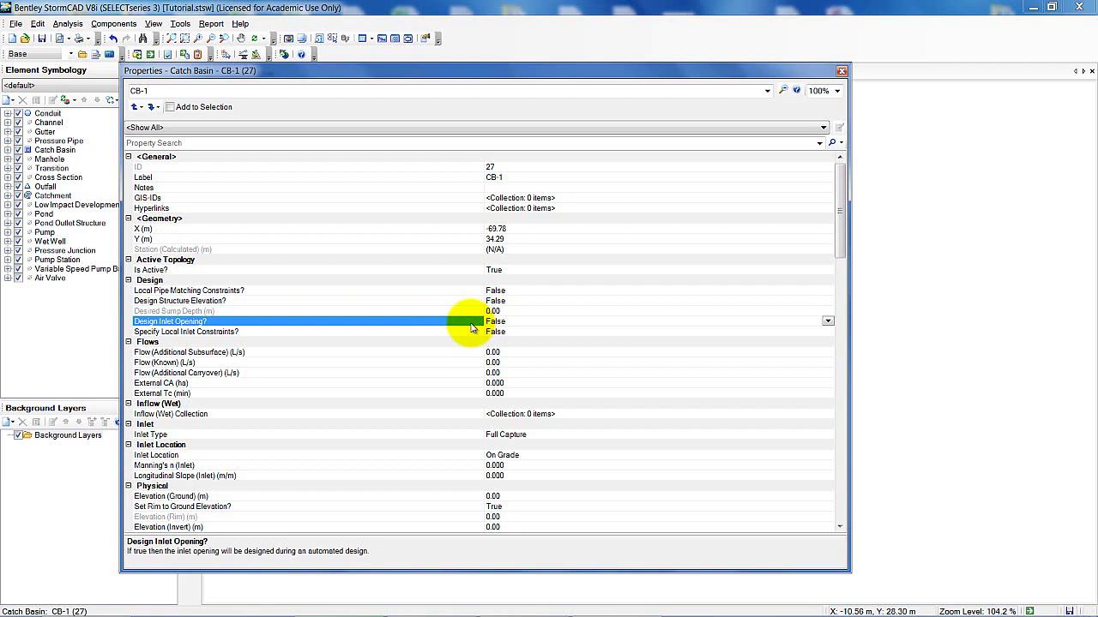
pyautogui.click(363, 436)
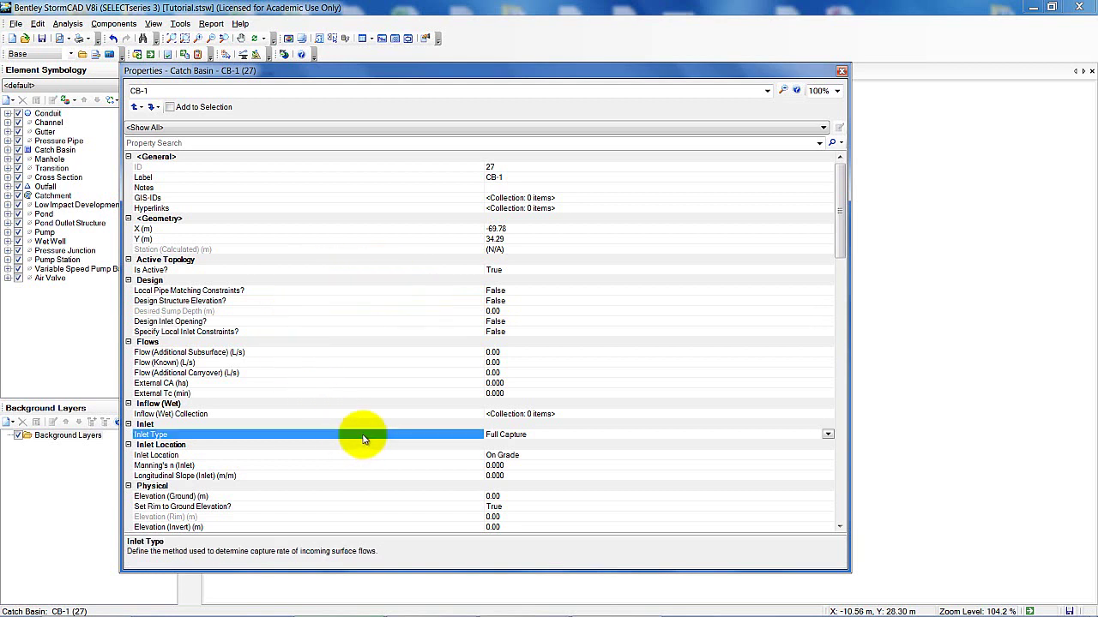
pyautogui.click(828, 433)
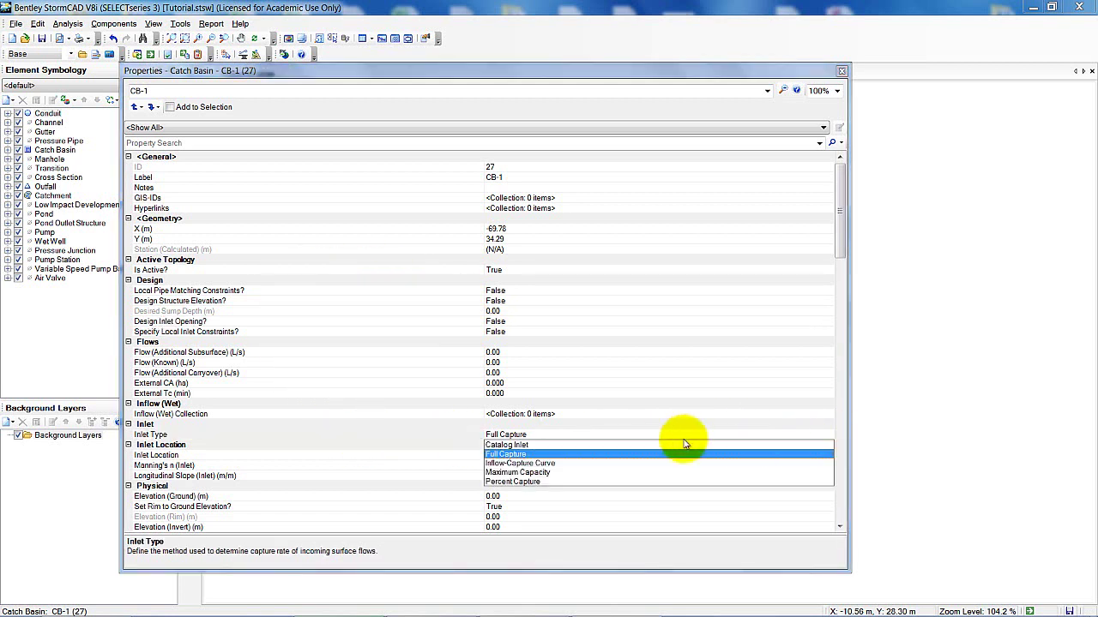
pyautogui.click(538, 481)
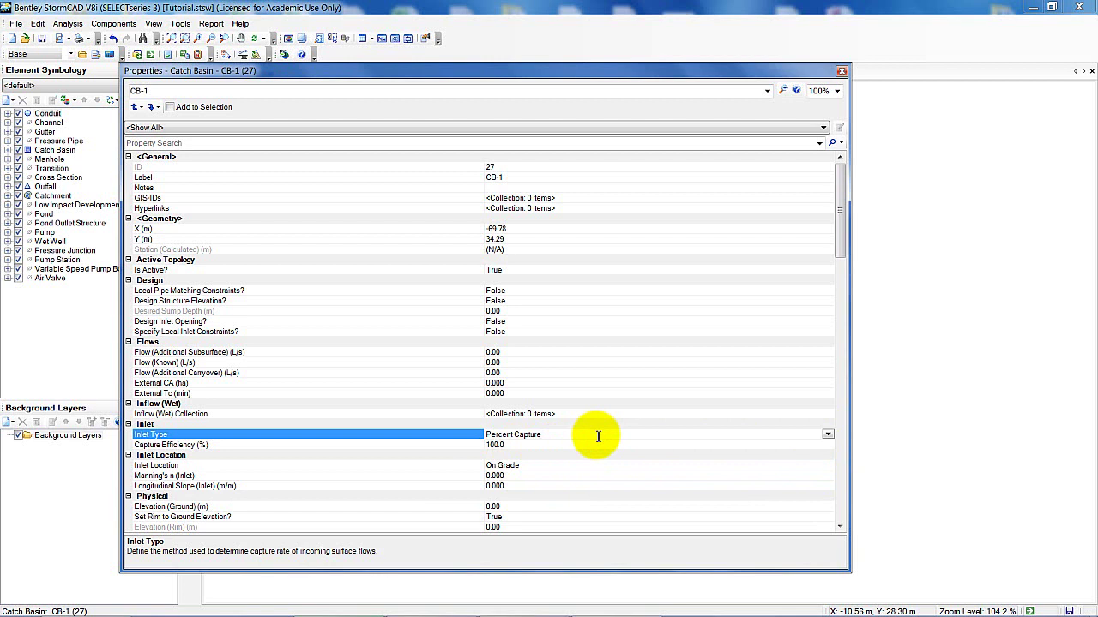
# Set CB-1's inlet Manning's n to 0.013 and its inlet location to In Sag.
pyautogui.click(513, 476)
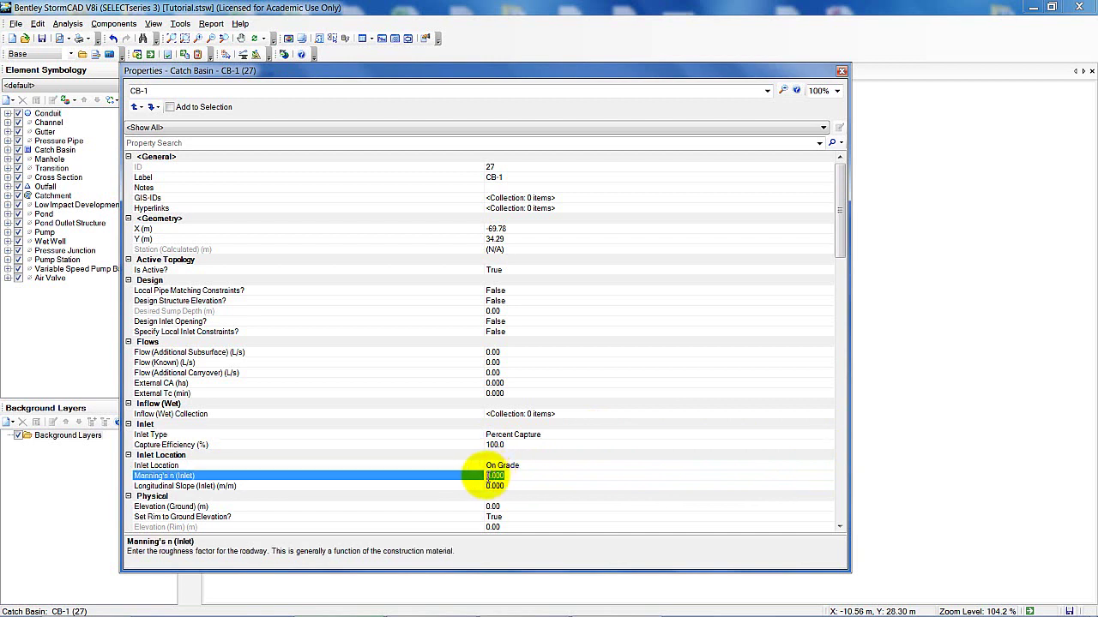
pyautogui.moveTo(473, 476); pyautogui.dragTo(554, 476)
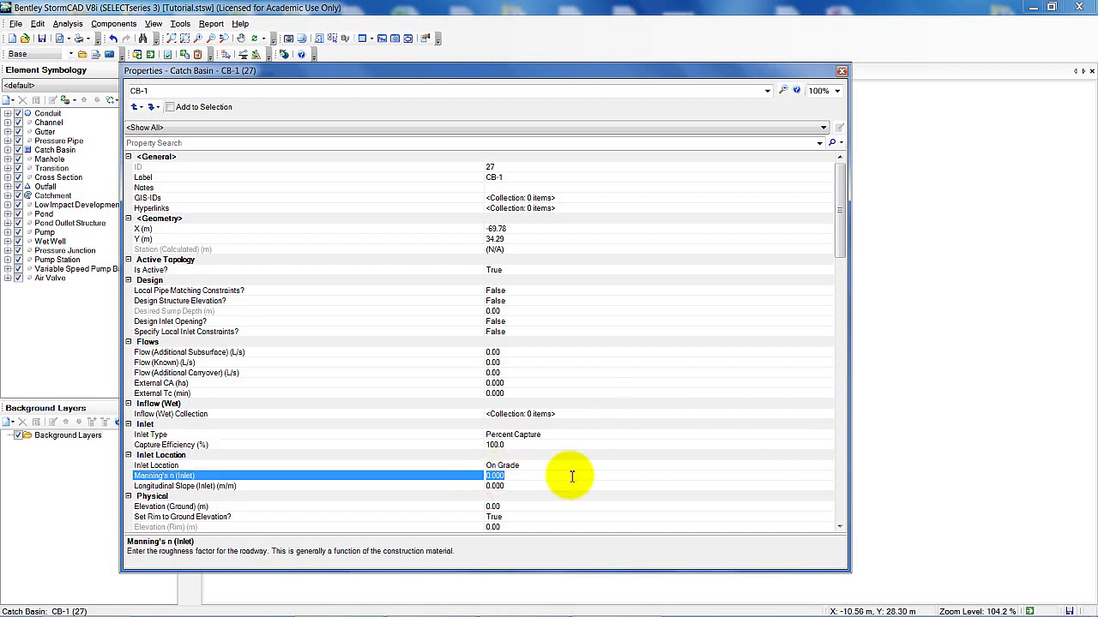
pyautogui.write('0.013')
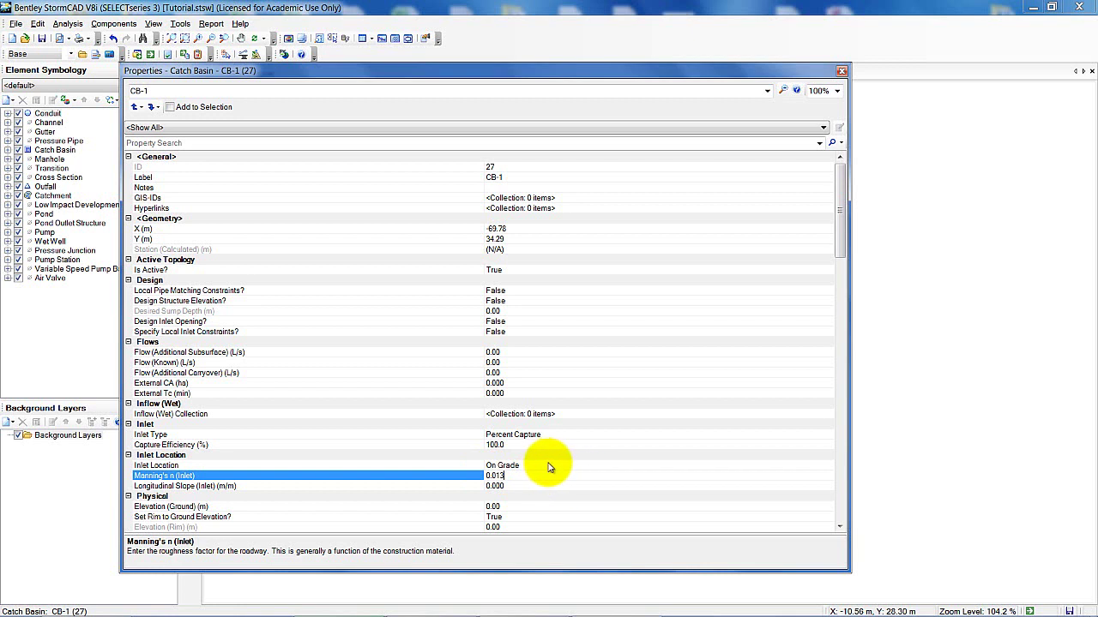
pyautogui.click(549, 466)
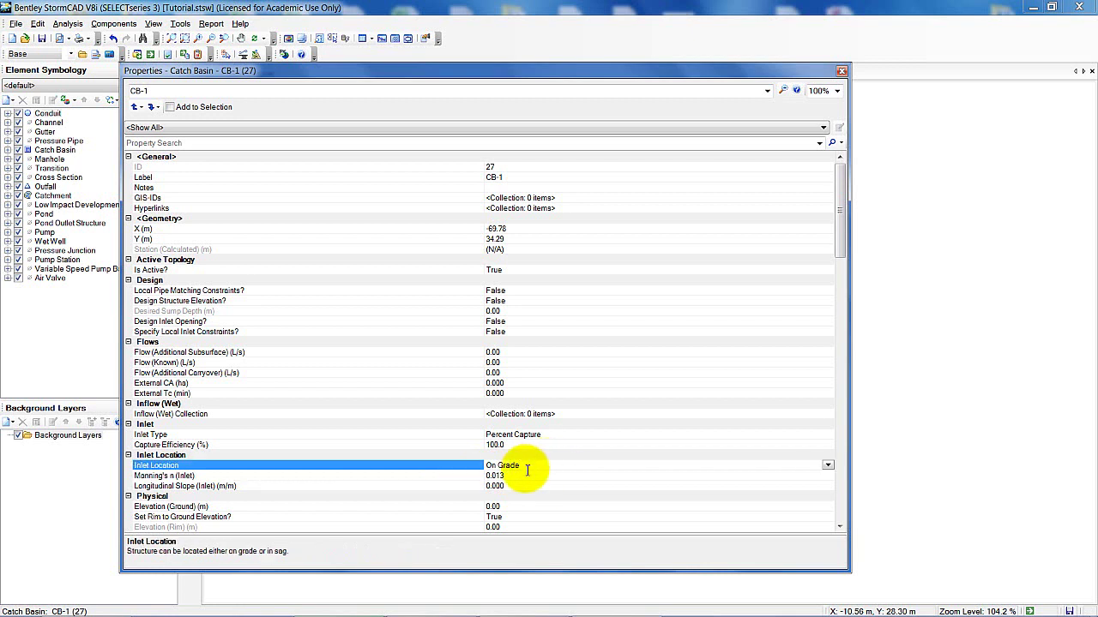
pyautogui.click(827, 464)
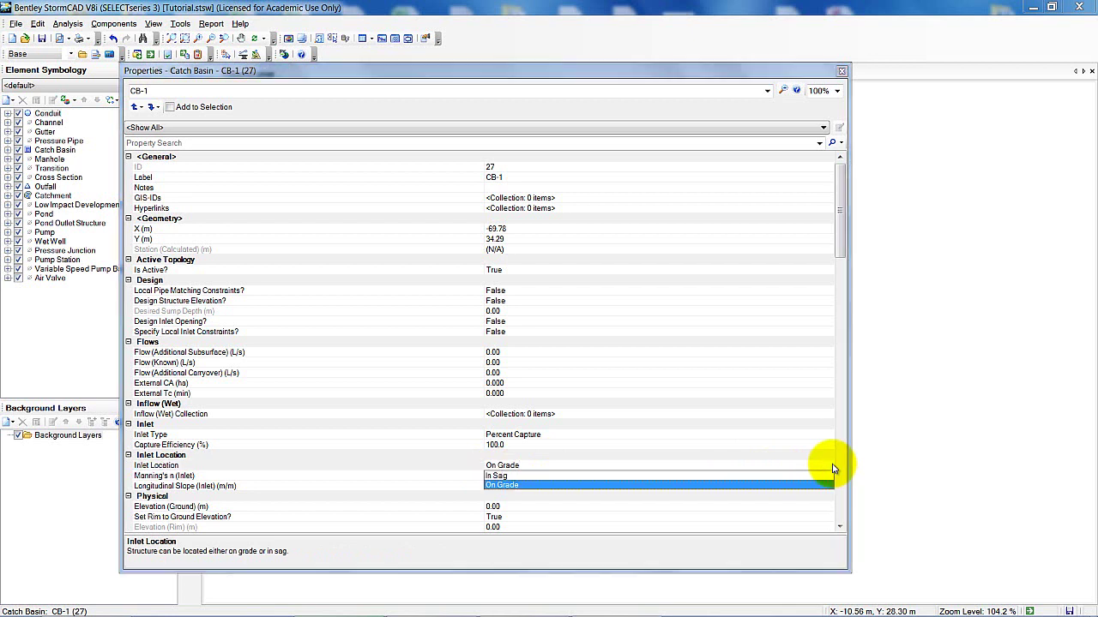
pyautogui.click(505, 475)
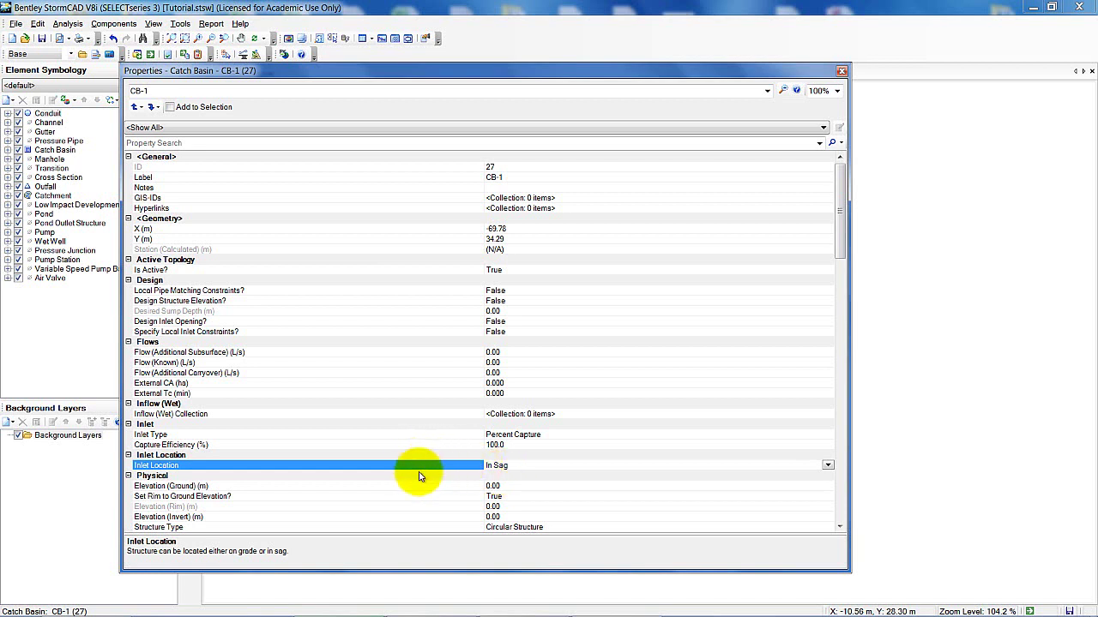
# Set the ground elevation of catch basin CB-1 to 264.8 m.
pyautogui.click(494, 486)
pyautogui.click(485, 486)
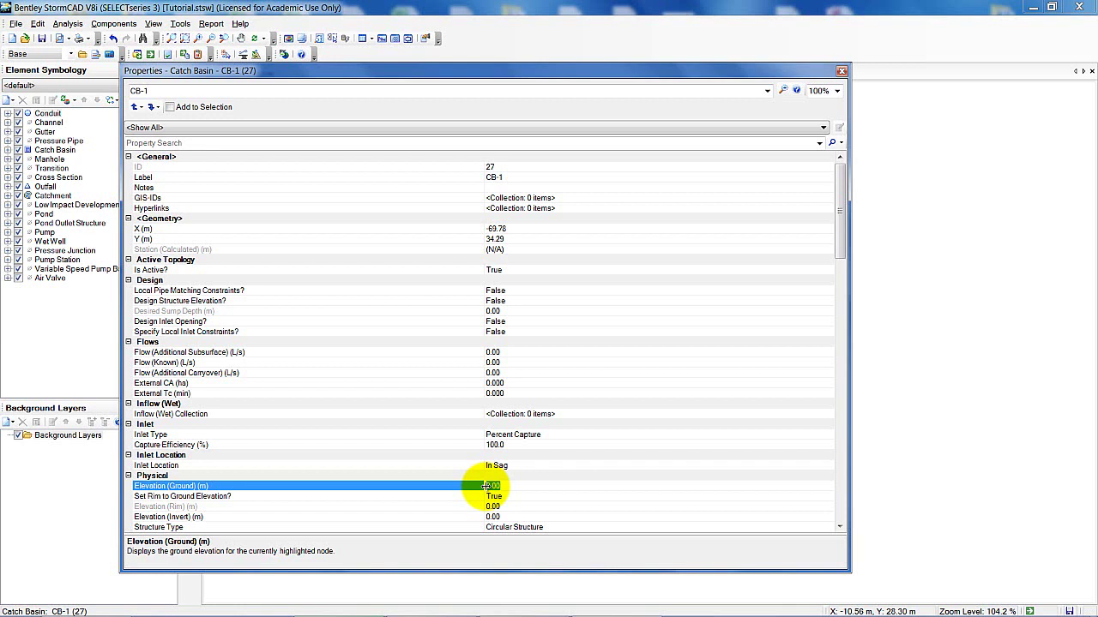
pyautogui.write('1')
pyautogui.write('364')
pyautogui.write('.8')
pyautogui.click(431, 489)
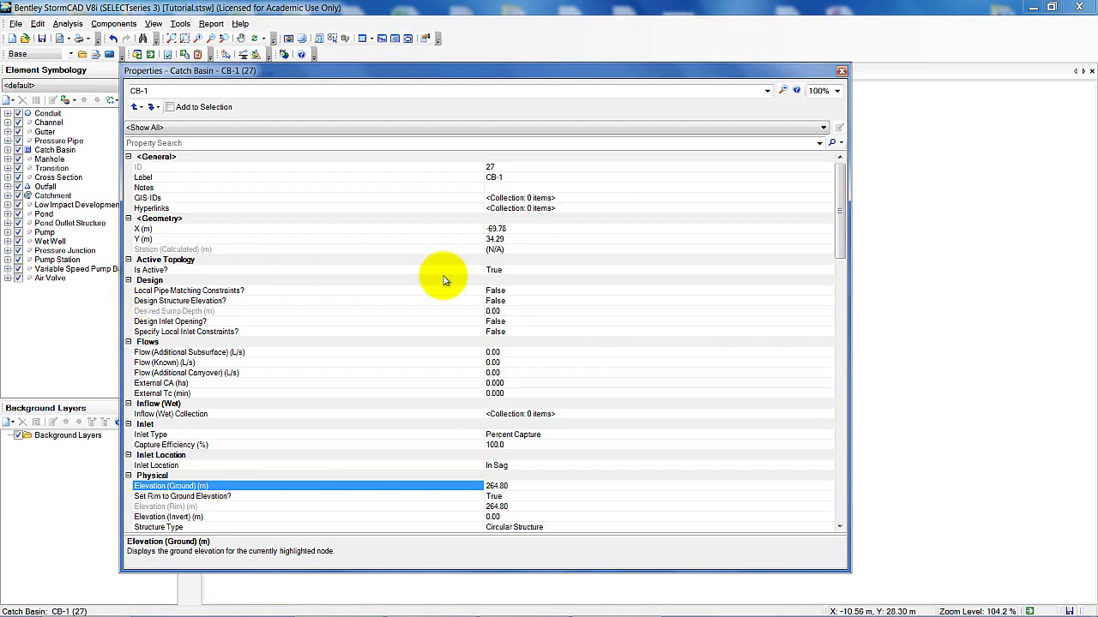
# Set CB-1's headloss method to Standard with a headloss coefficient of 0.5, and close its properties.
pyautogui.moveTo(842, 186); pyautogui.dragTo(842, 223)
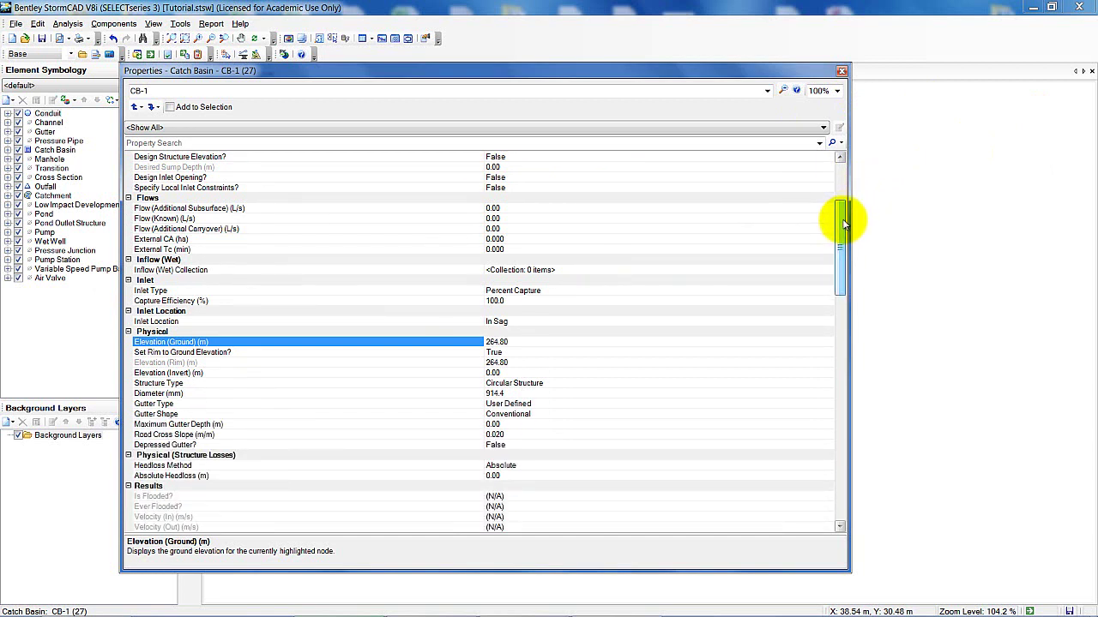
pyautogui.click(528, 467)
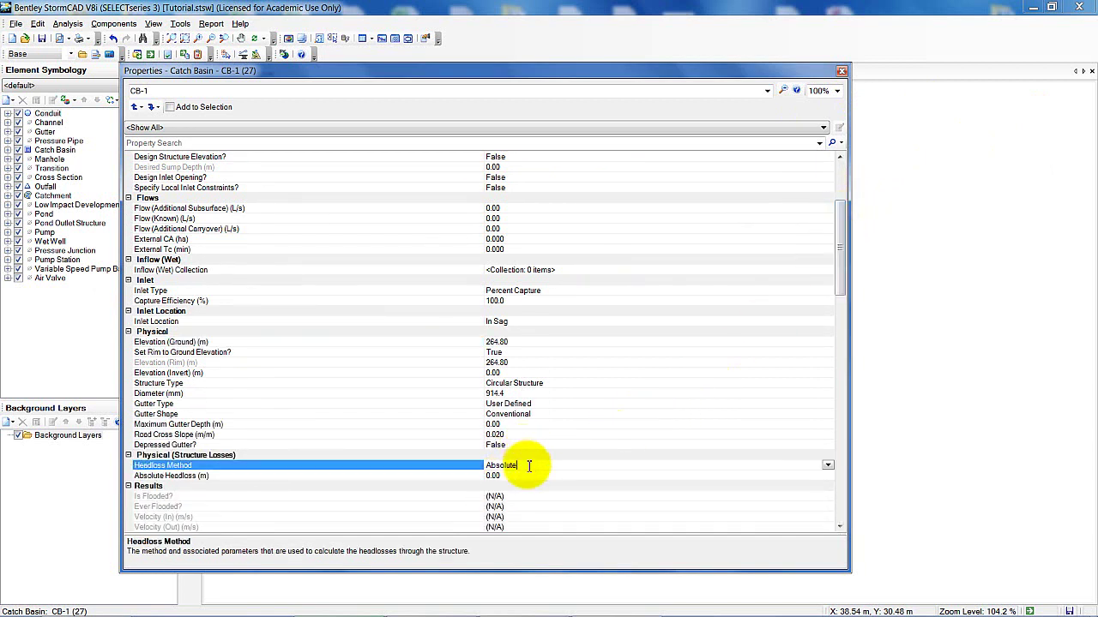
pyautogui.click(827, 465)
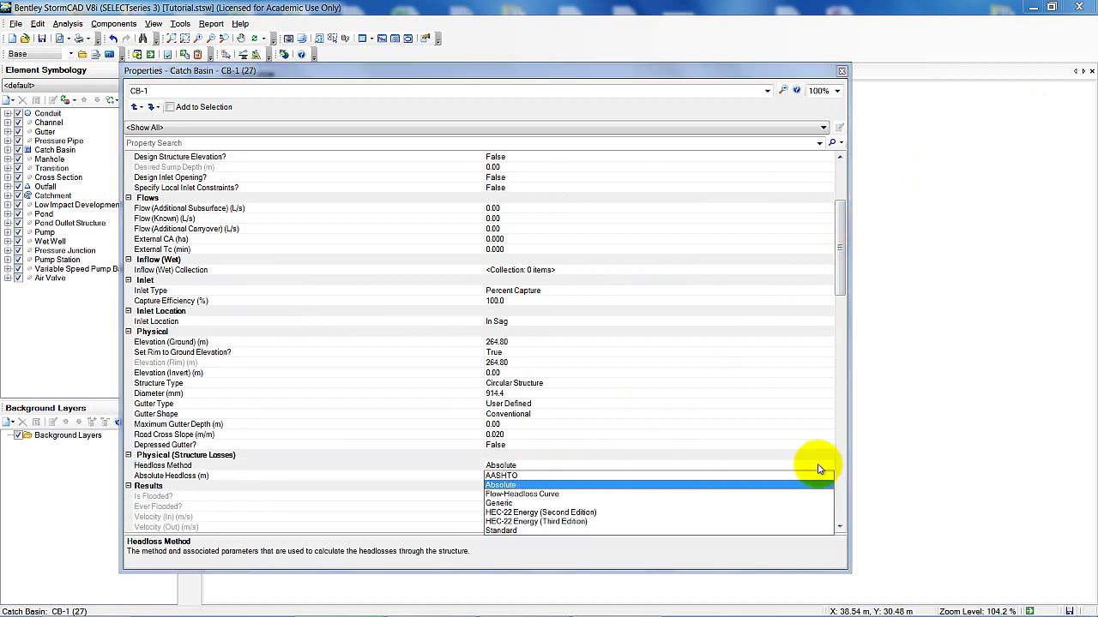
pyautogui.click(512, 532)
pyautogui.click(513, 477)
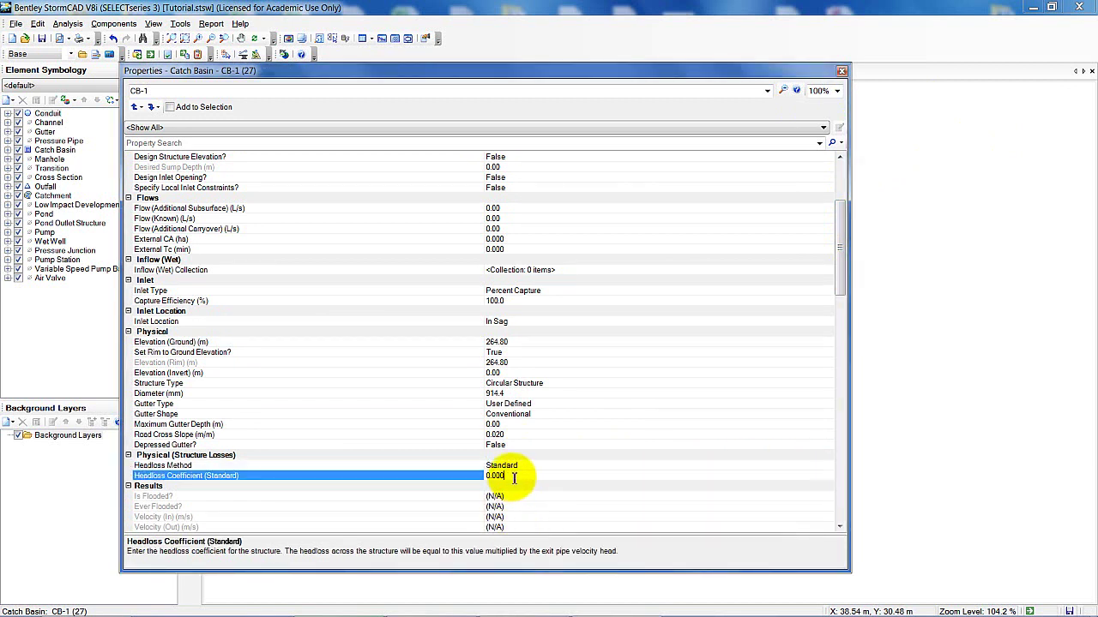
pyautogui.press('BackSpace')
pyautogui.press('BackSpace')
pyautogui.press('BackSpace')
pyautogui.press('BackSpace')
pyautogui.press('BackSpace')
pyautogui.write('0.5')
pyautogui.press('Return')
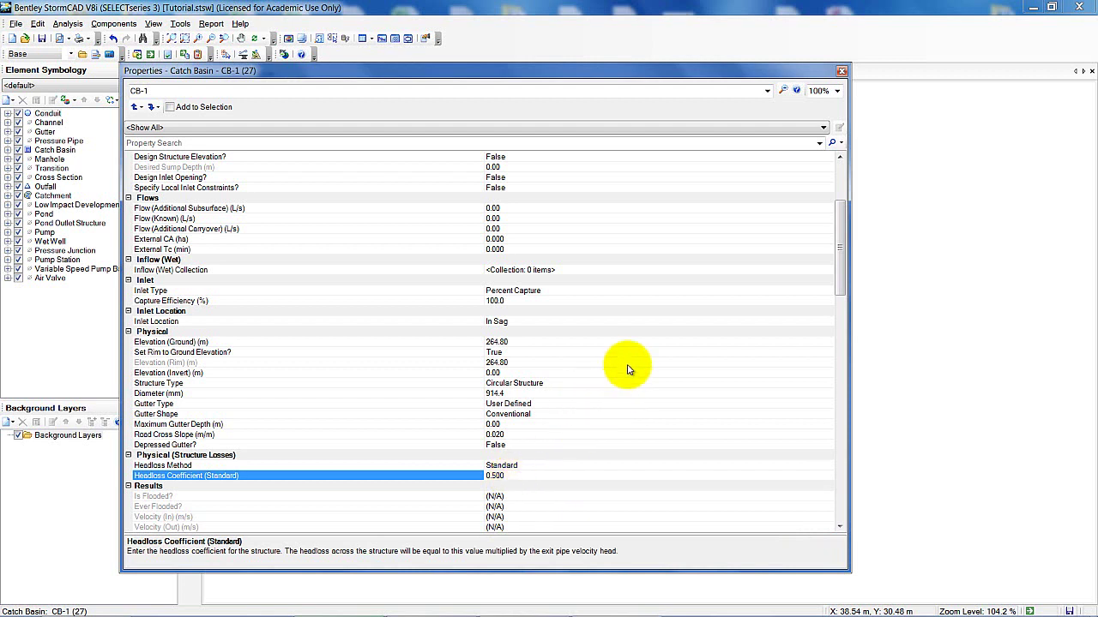
pyautogui.click(768, 91)
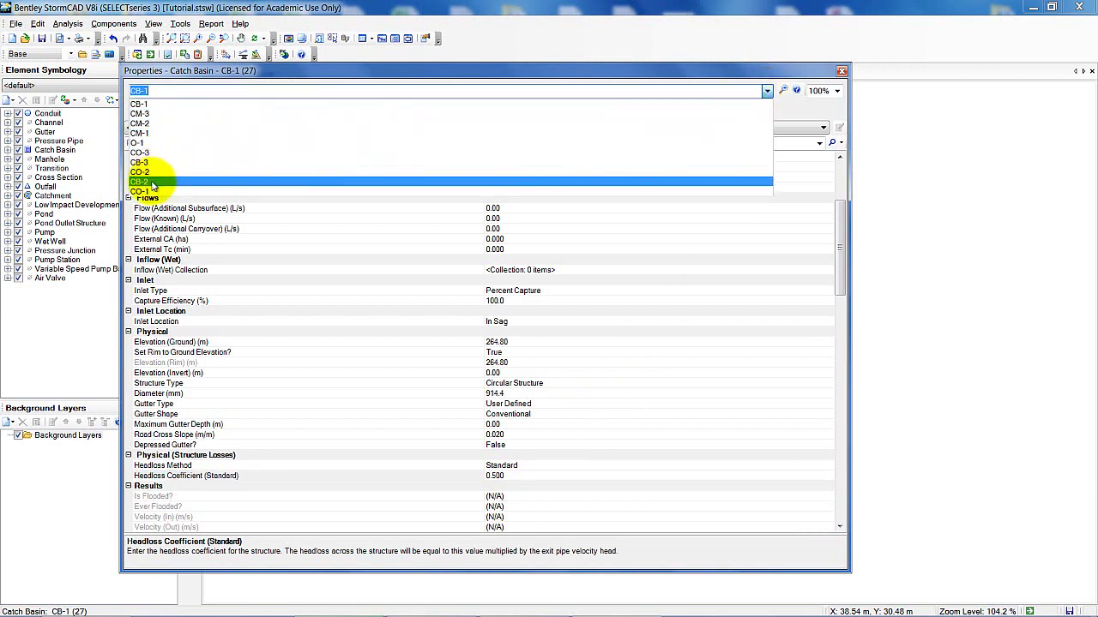
pyautogui.click(841, 71)
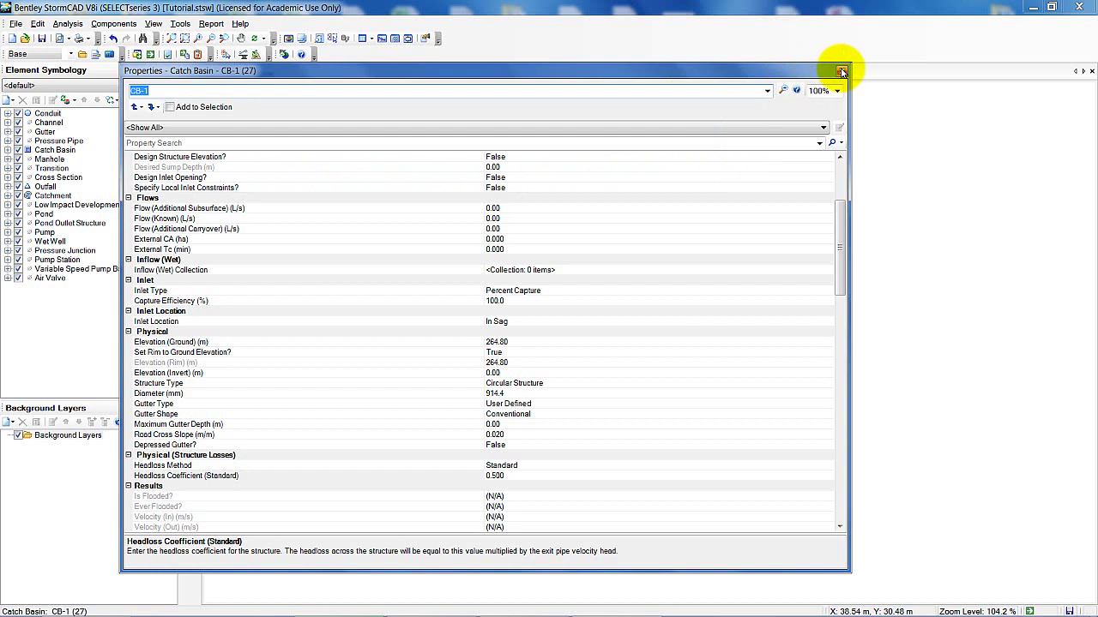
pyautogui.click(841, 71)
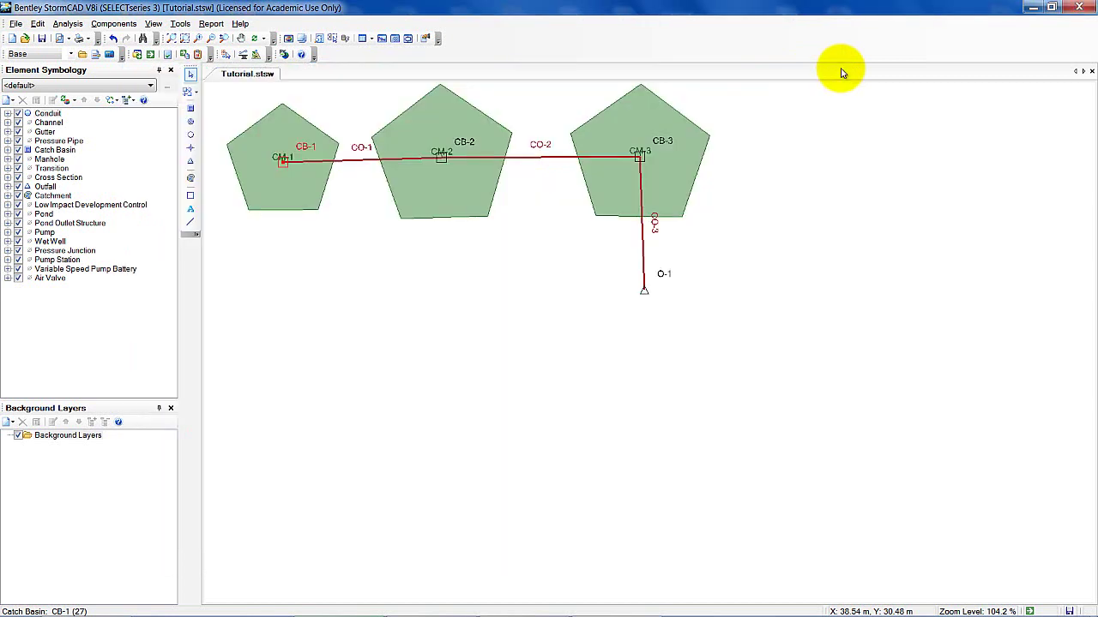
# Open catch basin CB-2's properties from the drawing and set its inlet type to Percent Capture.
pyautogui.doubleClick(442, 159)
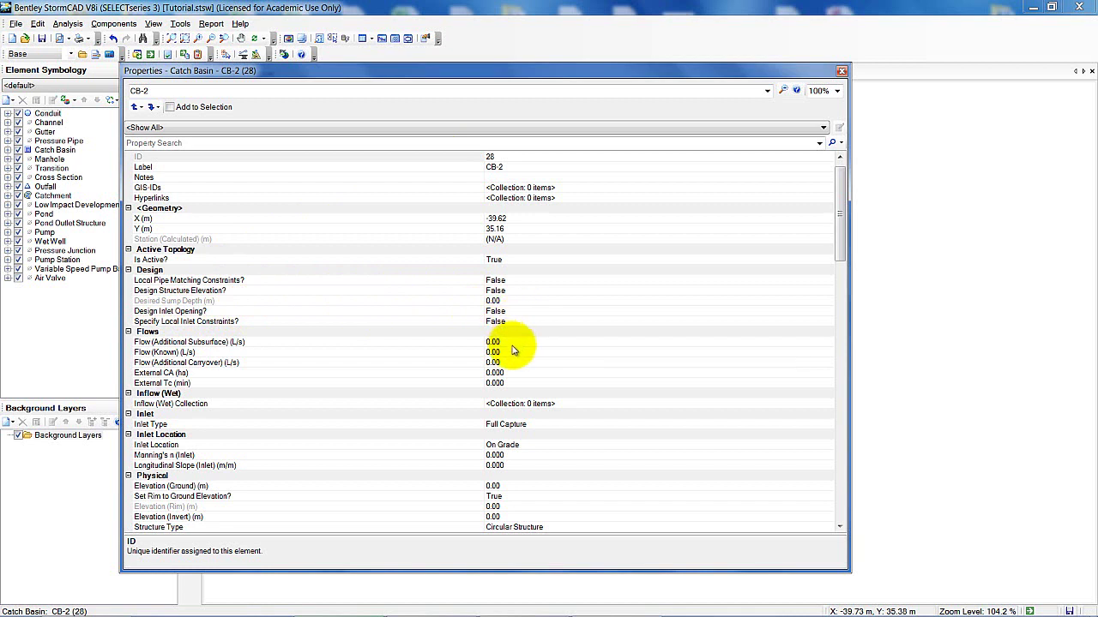
pyautogui.click(529, 425)
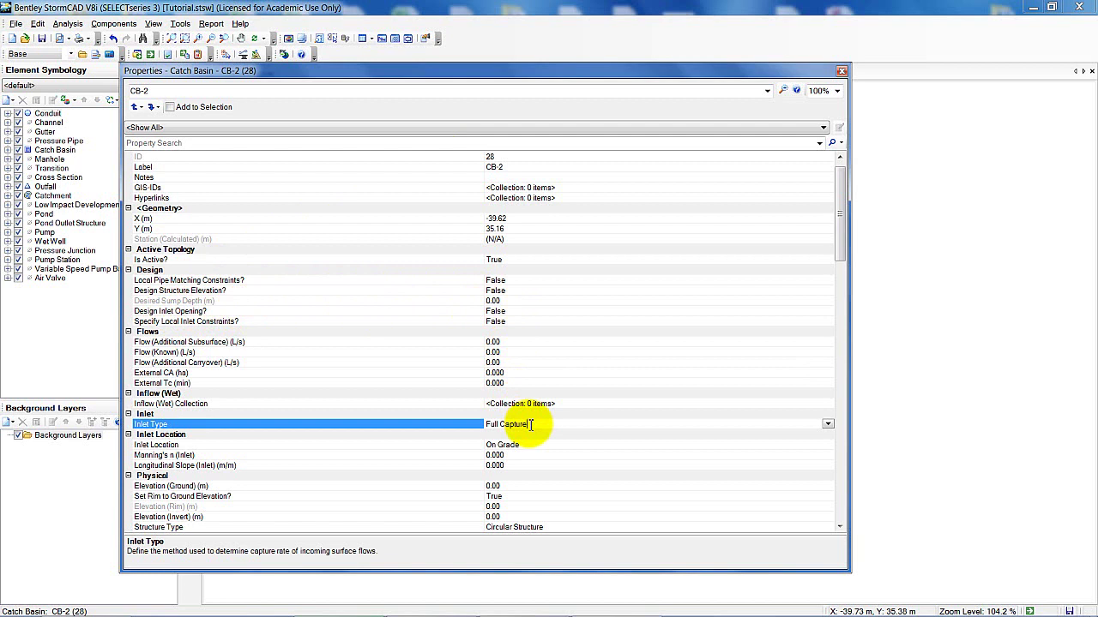
pyautogui.click(827, 424)
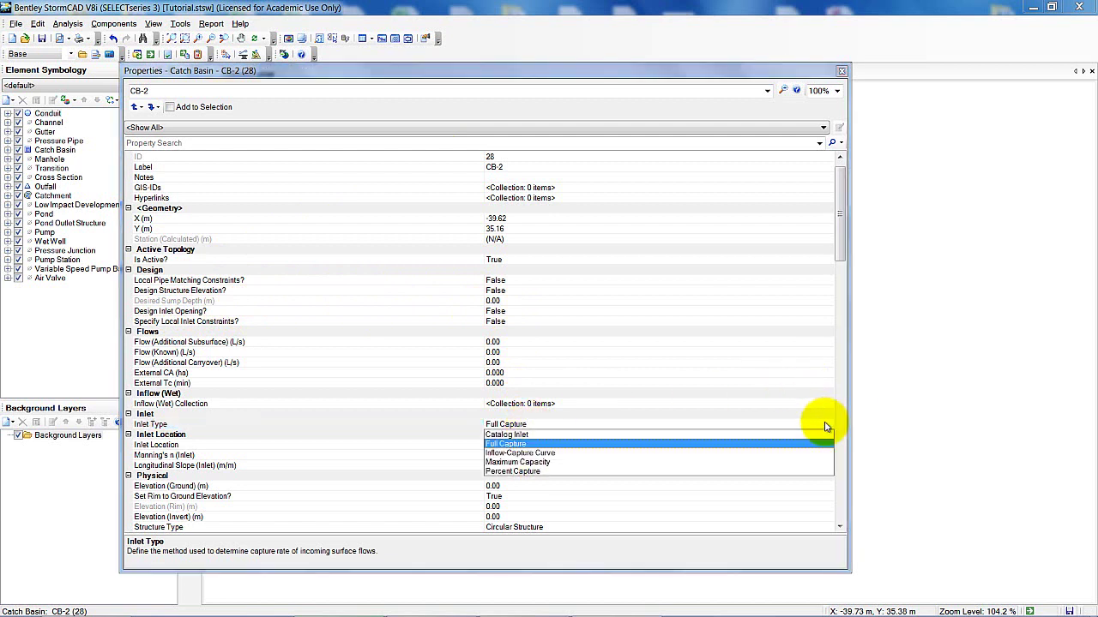
pyautogui.click(515, 472)
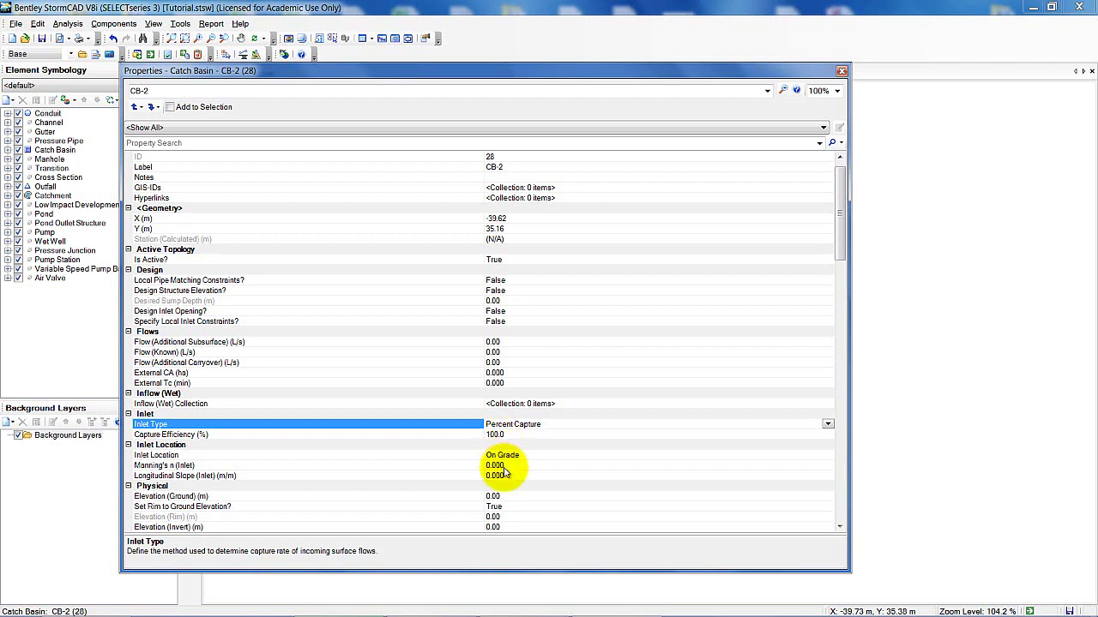
# Set CB-2's inlet Manning's n to 0.013 and its inlet location to In Sag.
pyautogui.click(504, 467)
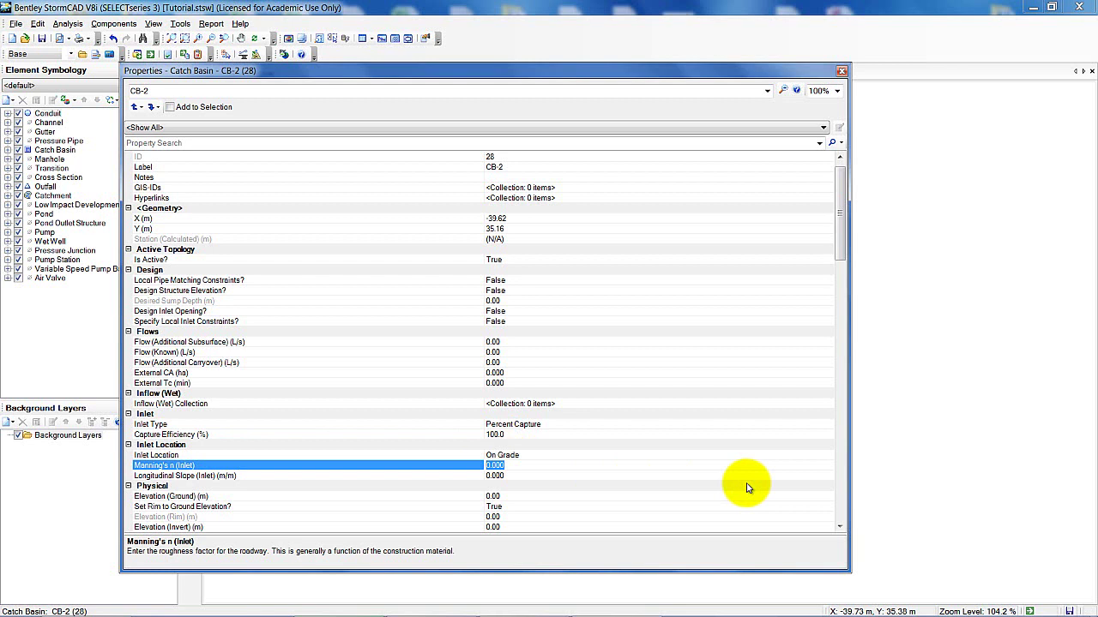
pyautogui.write('0.013')
pyautogui.click(613, 455)
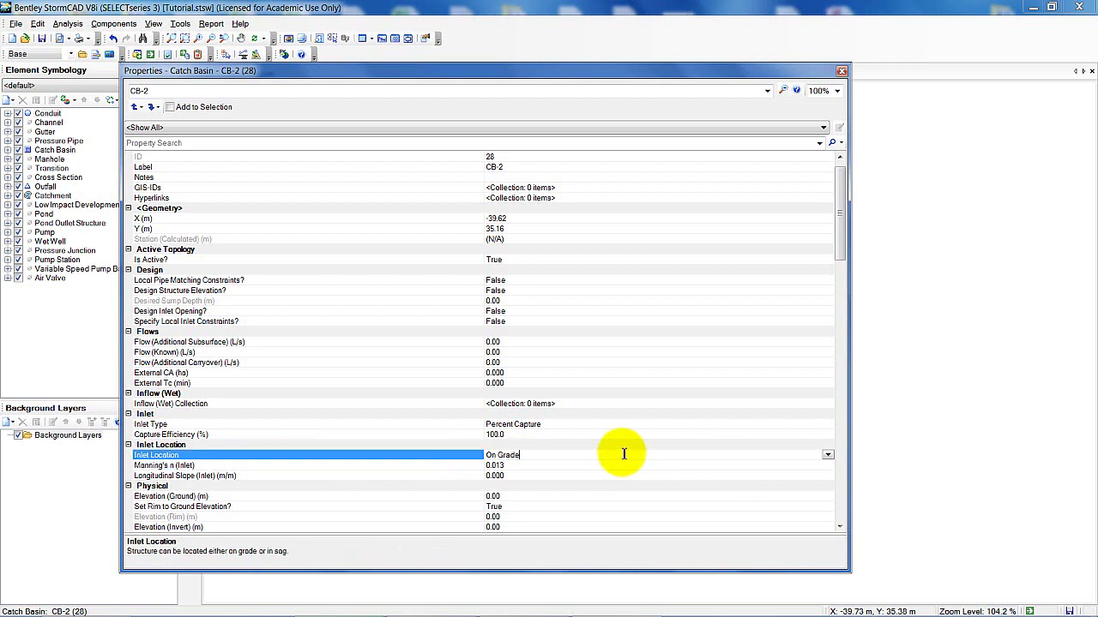
pyautogui.click(828, 455)
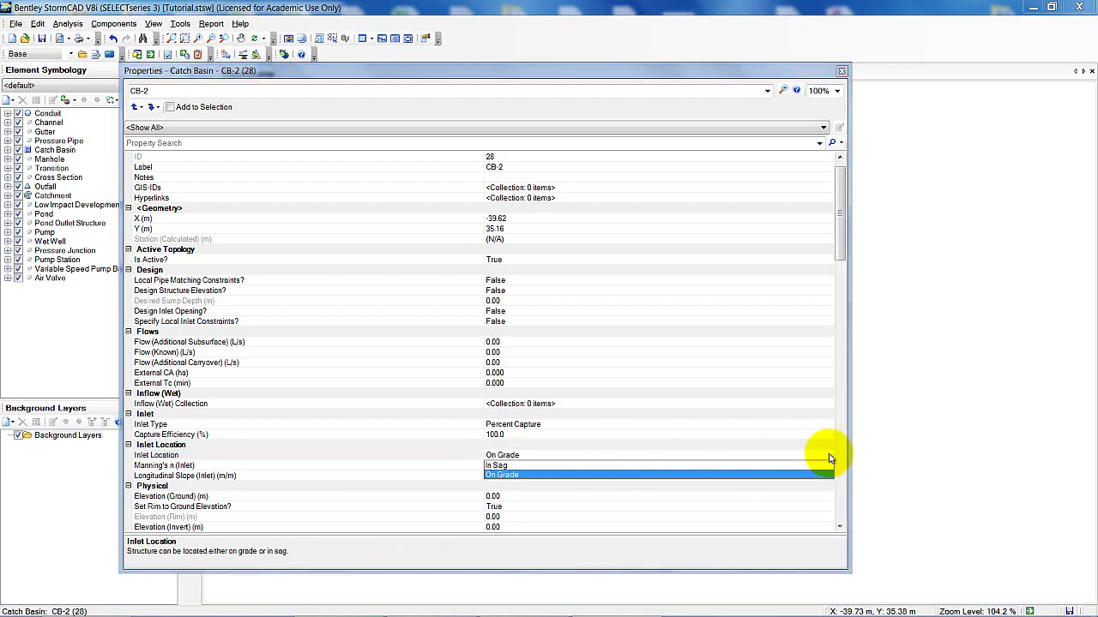
pyautogui.click(508, 466)
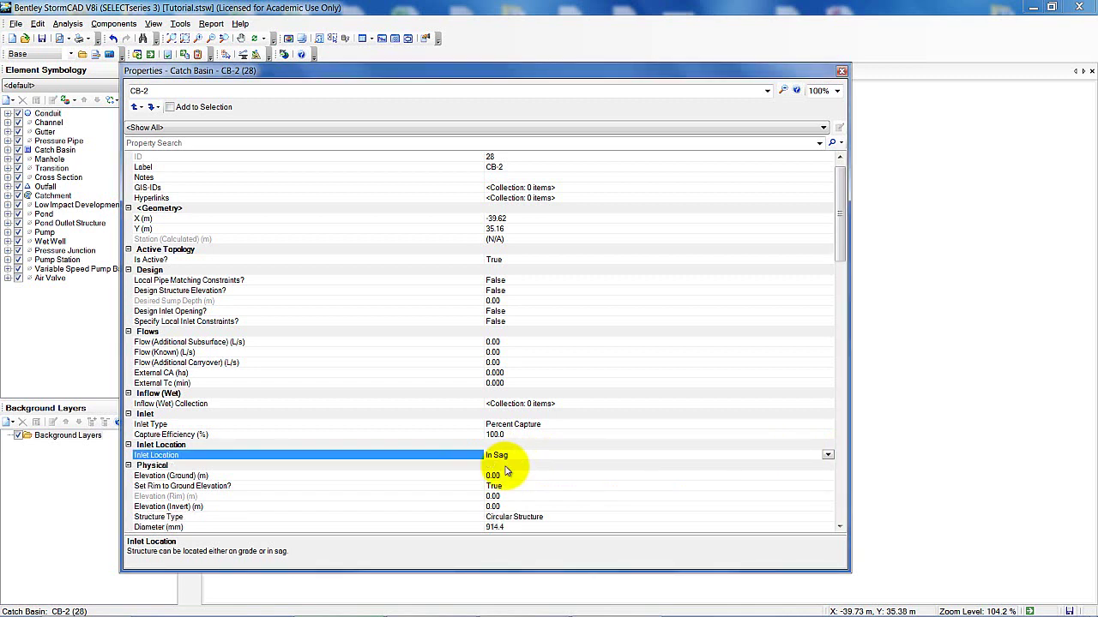
# Set the ground elevation of catch basin CB-2 to 264.5 m.
pyautogui.click(507, 477)
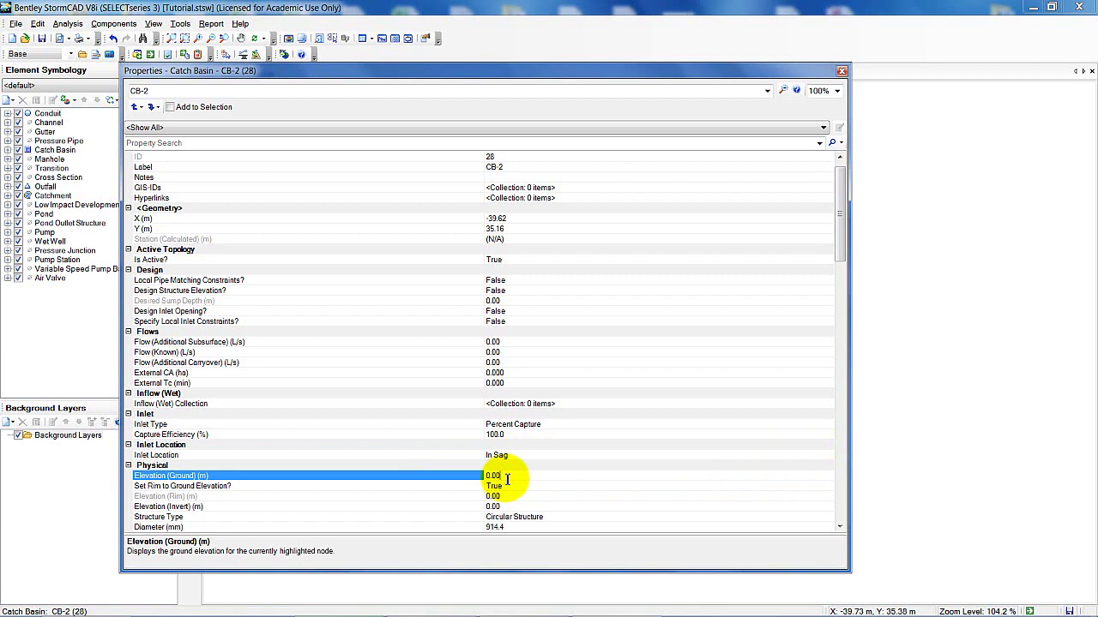
pyautogui.press('BackSpace')
pyautogui.press('BackSpace')
pyautogui.press('BackSpace')
pyautogui.press('BackSpace')
pyautogui.write('264.5')
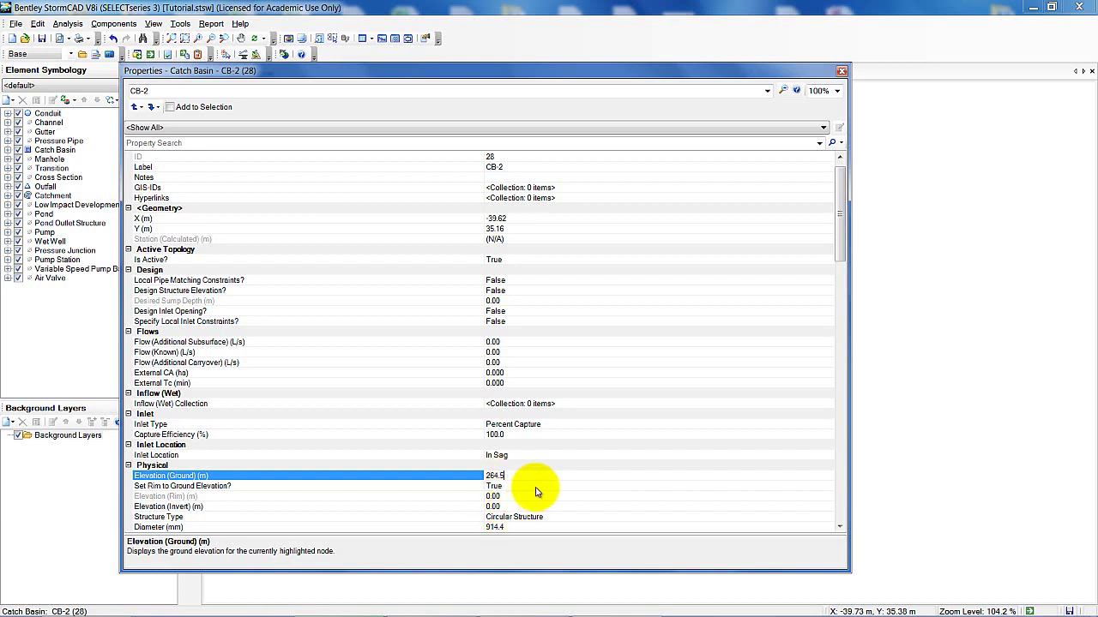
pyautogui.click(546, 486)
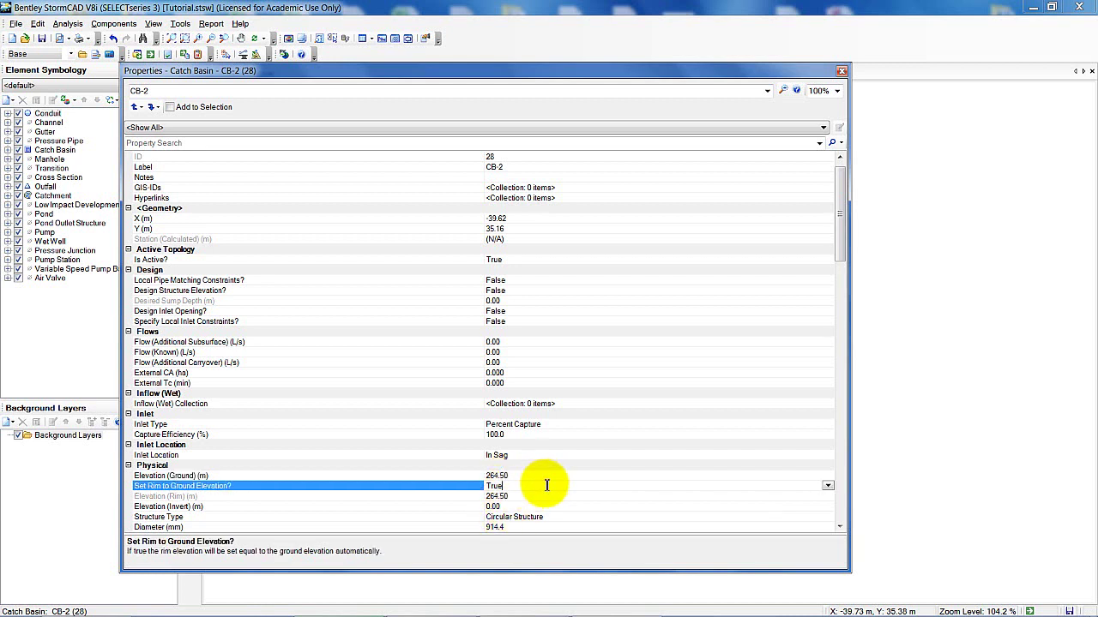
pyautogui.moveTo(840, 211); pyautogui.dragTo(845, 252)
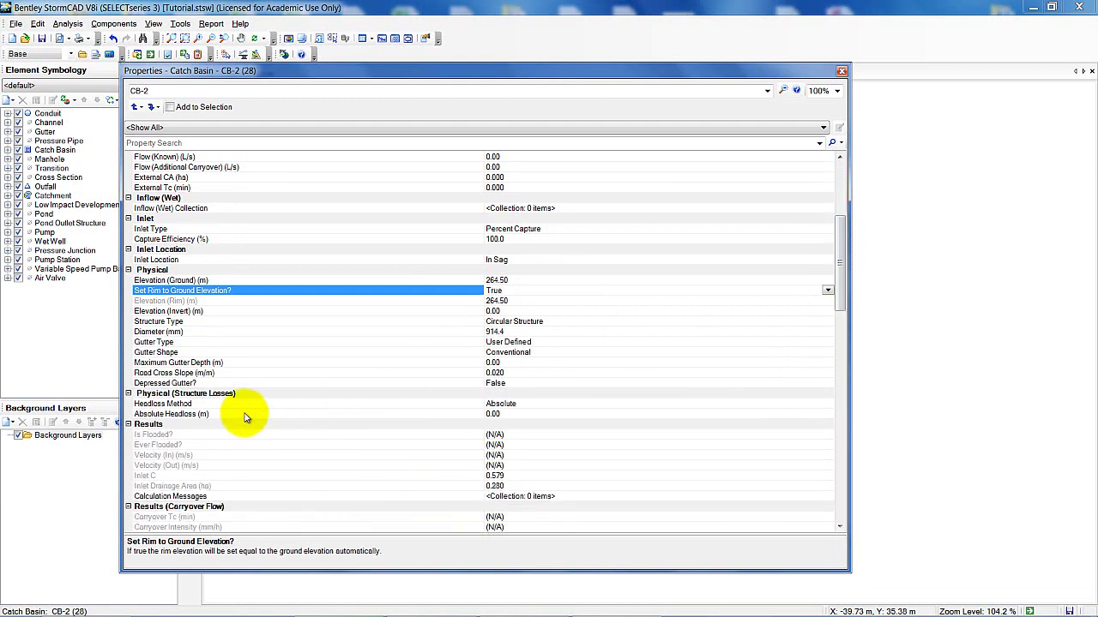
# Set CB-2's headloss method to Standard with a headloss coefficient of 0.5.
pyautogui.click(525, 403)
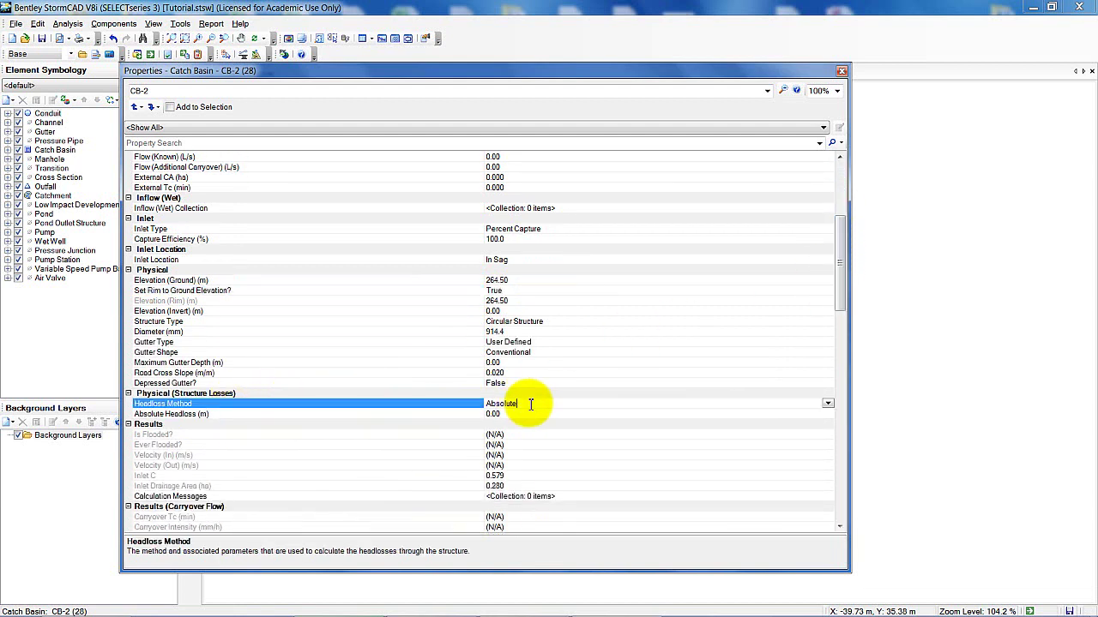
pyautogui.click(827, 404)
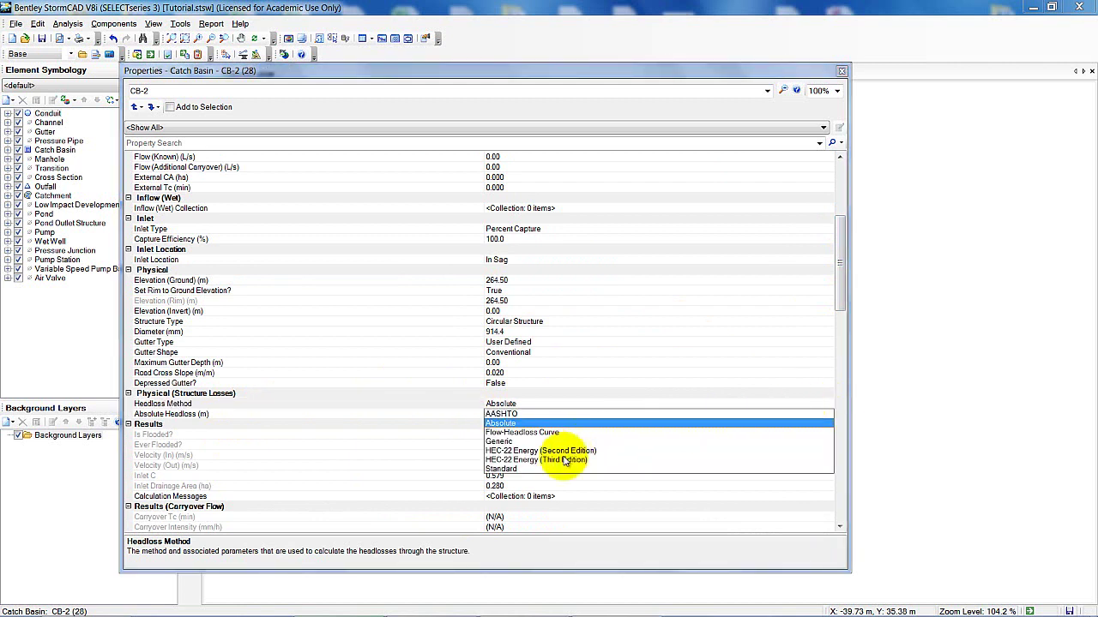
pyautogui.click(504, 470)
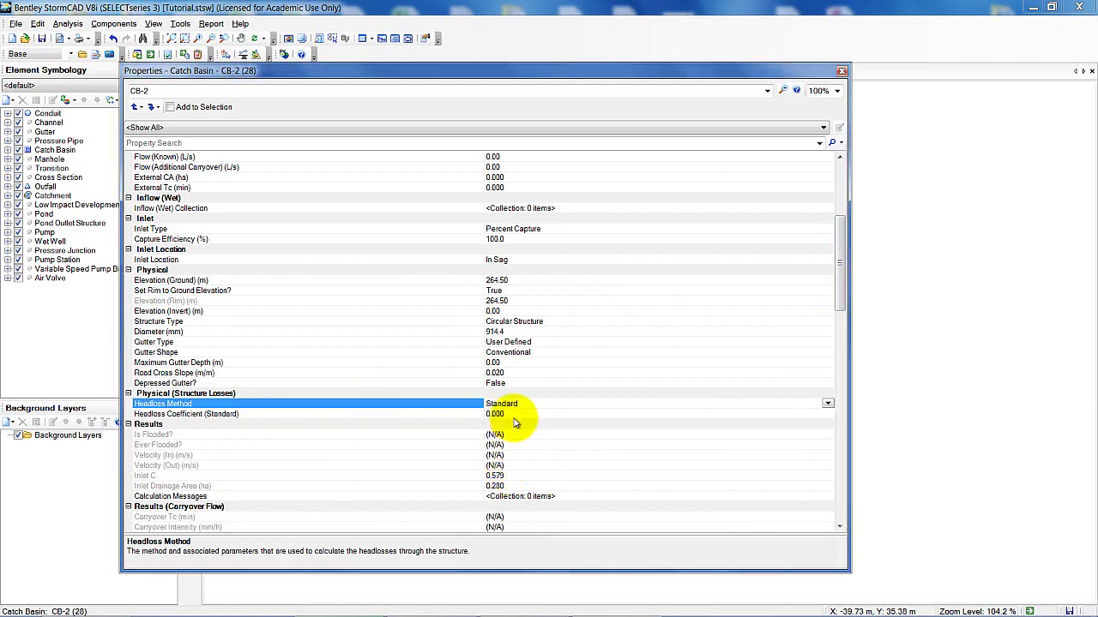
pyautogui.click(515, 414)
pyautogui.press('BackSpace')
pyautogui.press('BackSpace')
pyautogui.press('BackSpace')
pyautogui.press('BackSpace')
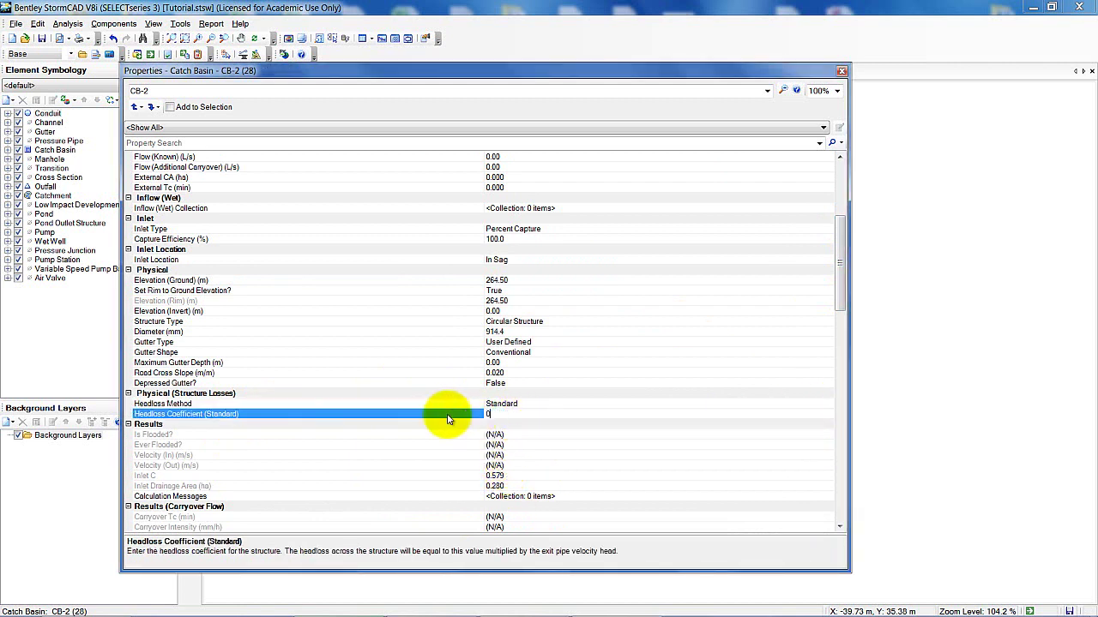
pyautogui.write('.5')
pyautogui.click(606, 341)
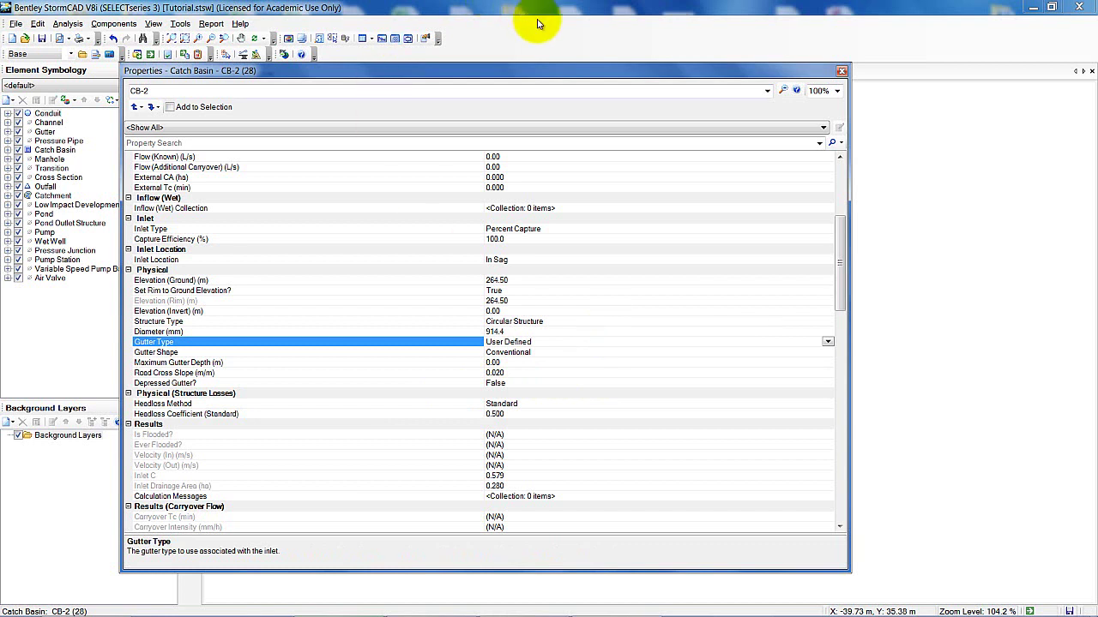
# Switch the properties to catch basin CB-3 and set its inlet type to Percent Capture.
pyautogui.click(767, 92)
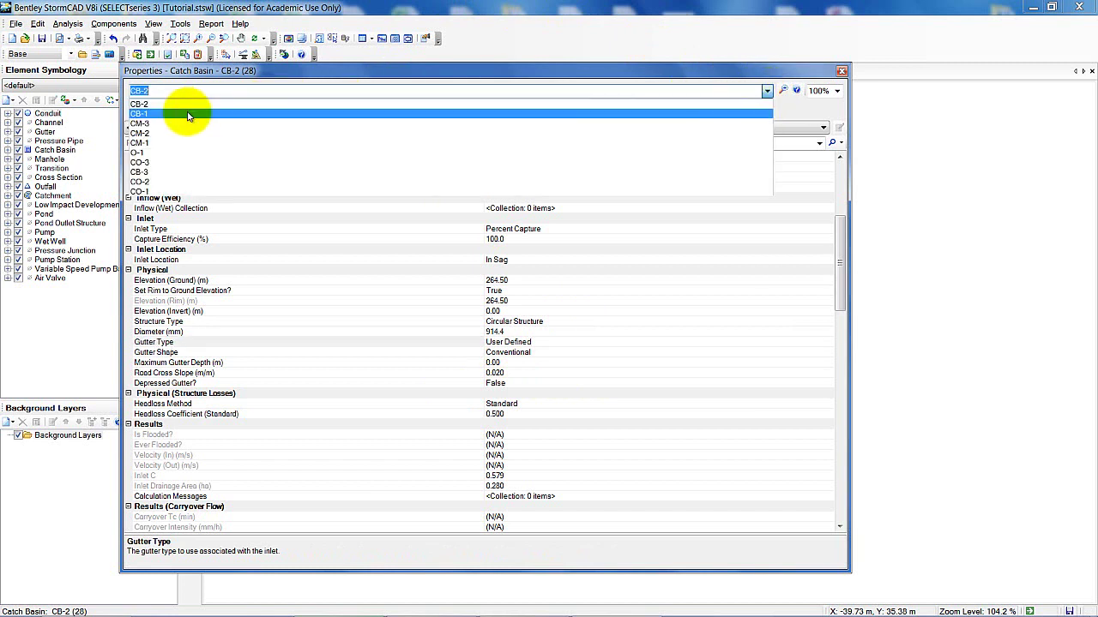
pyautogui.click(176, 172)
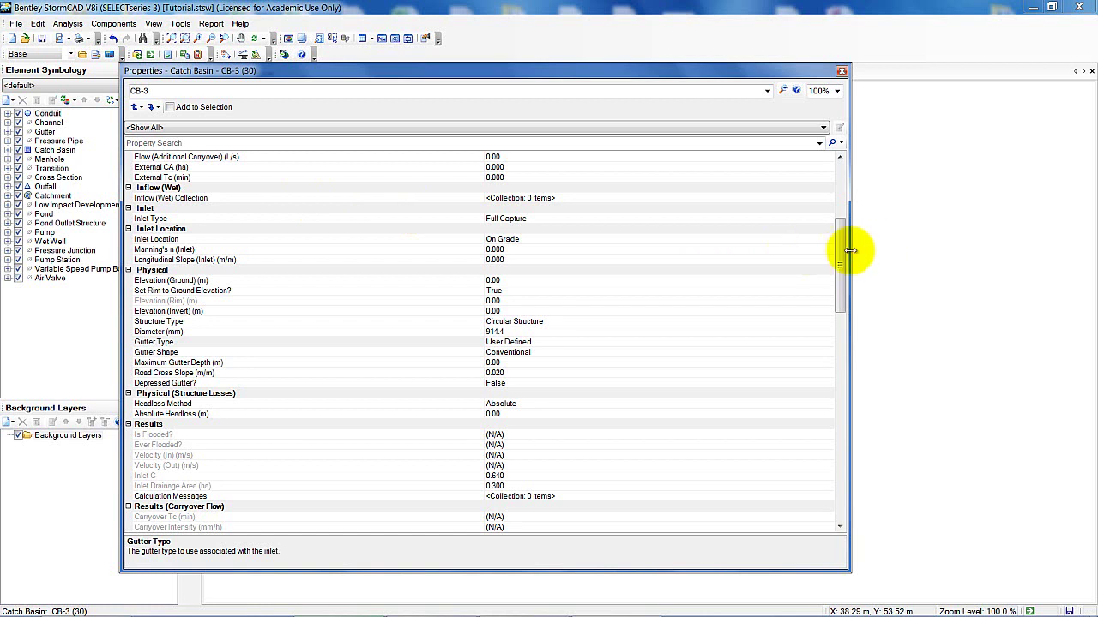
pyautogui.moveTo(843, 245); pyautogui.dragTo(842, 185)
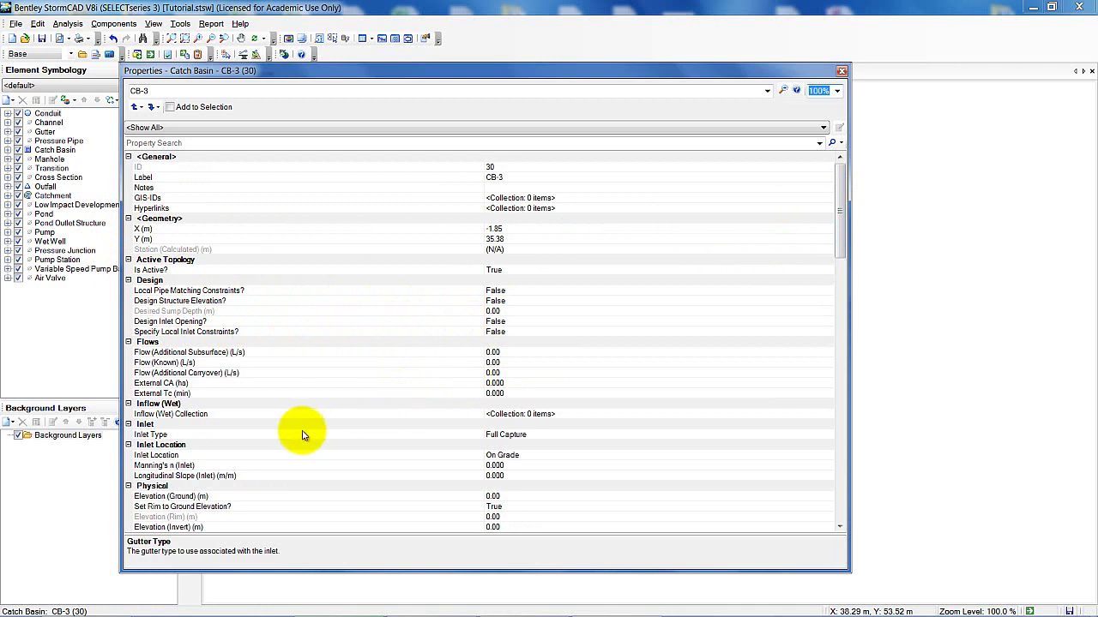
pyautogui.click(521, 436)
pyautogui.click(525, 436)
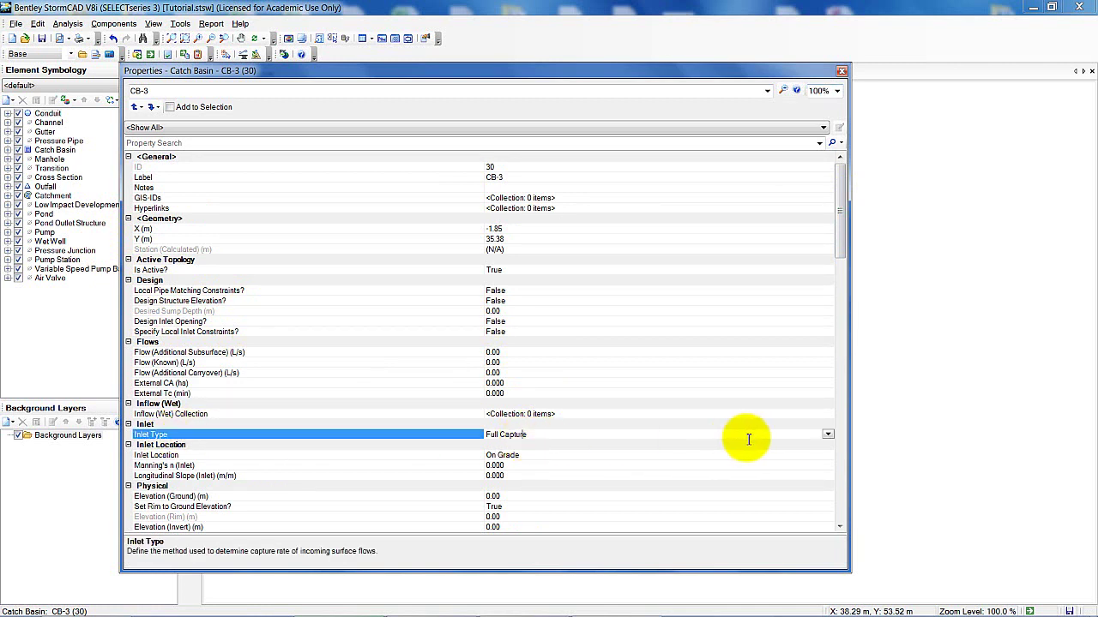
pyautogui.click(827, 436)
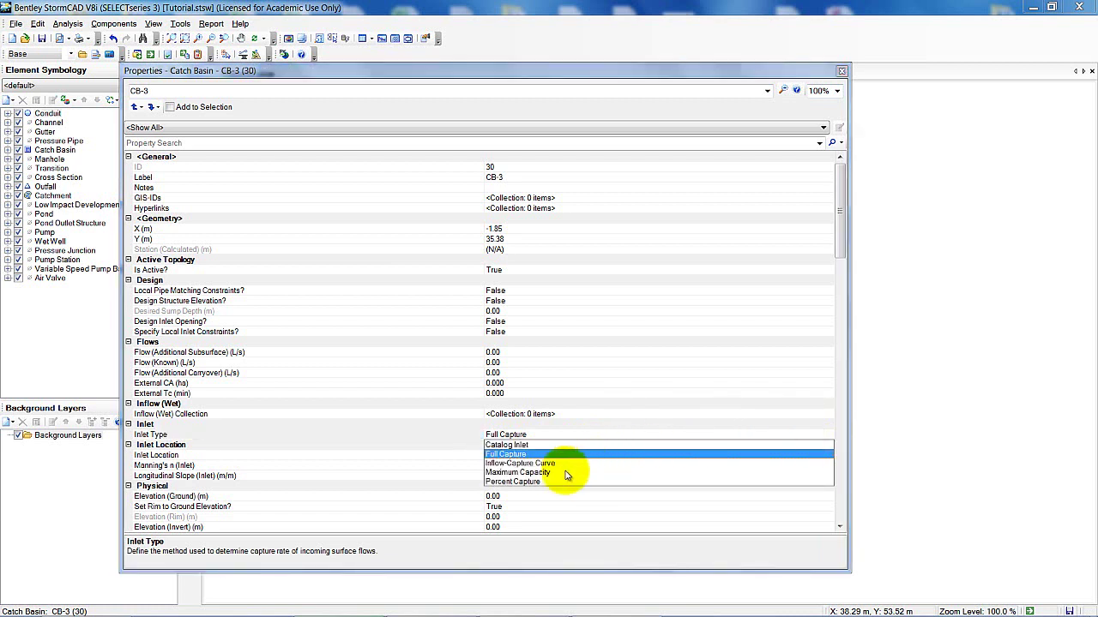
pyautogui.press('Escape')
pyautogui.press('Down')
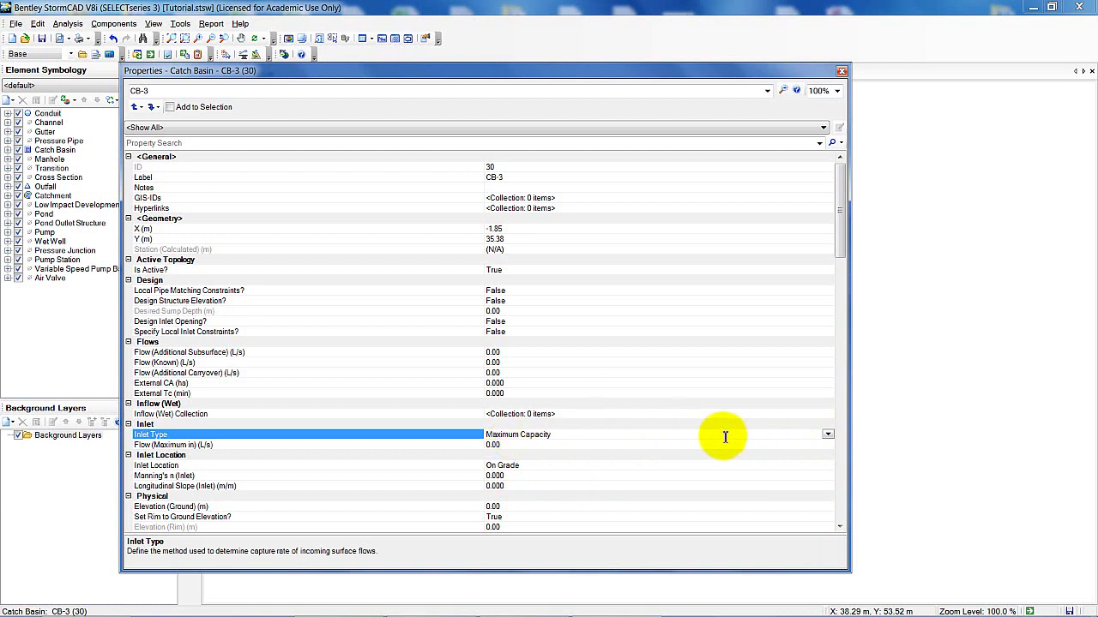
pyautogui.click(828, 435)
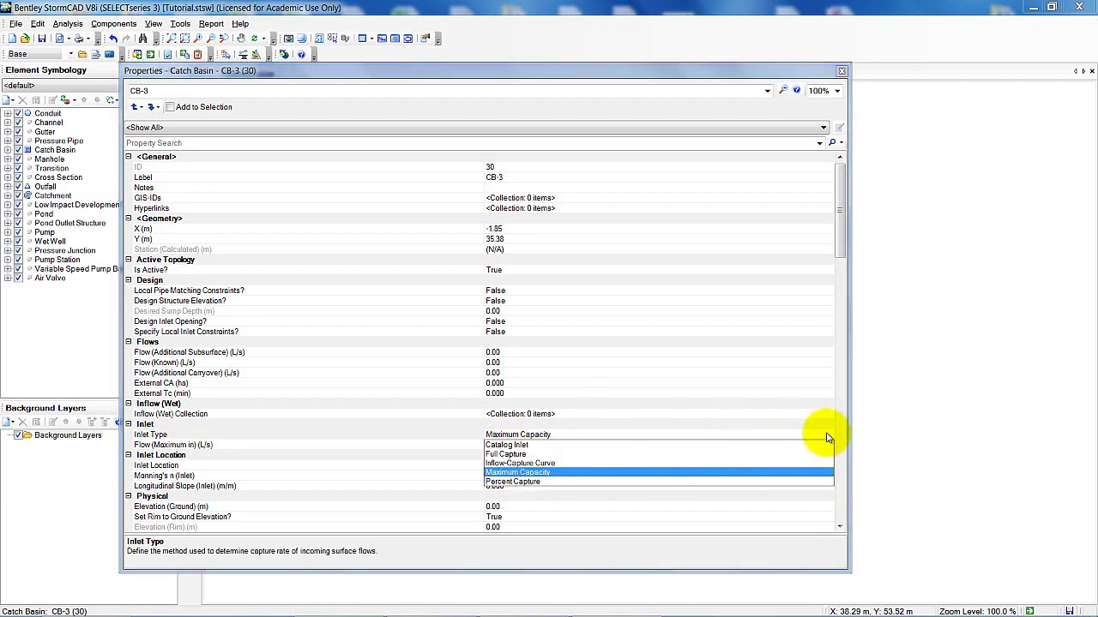
pyautogui.click(525, 482)
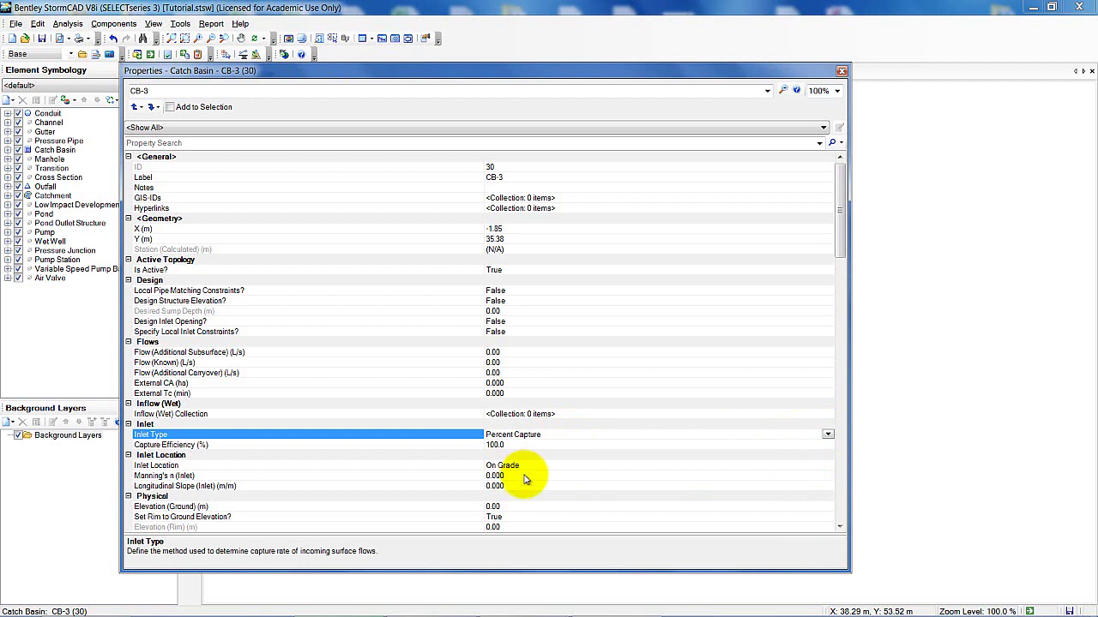
# Set CB-3's inlet Manning's n to 0.013 and its inlet location to In Sag.
pyautogui.click(497, 476)
pyautogui.moveTo(501, 476); pyautogui.dragTo(481, 478)
pyautogui.write('0.013')
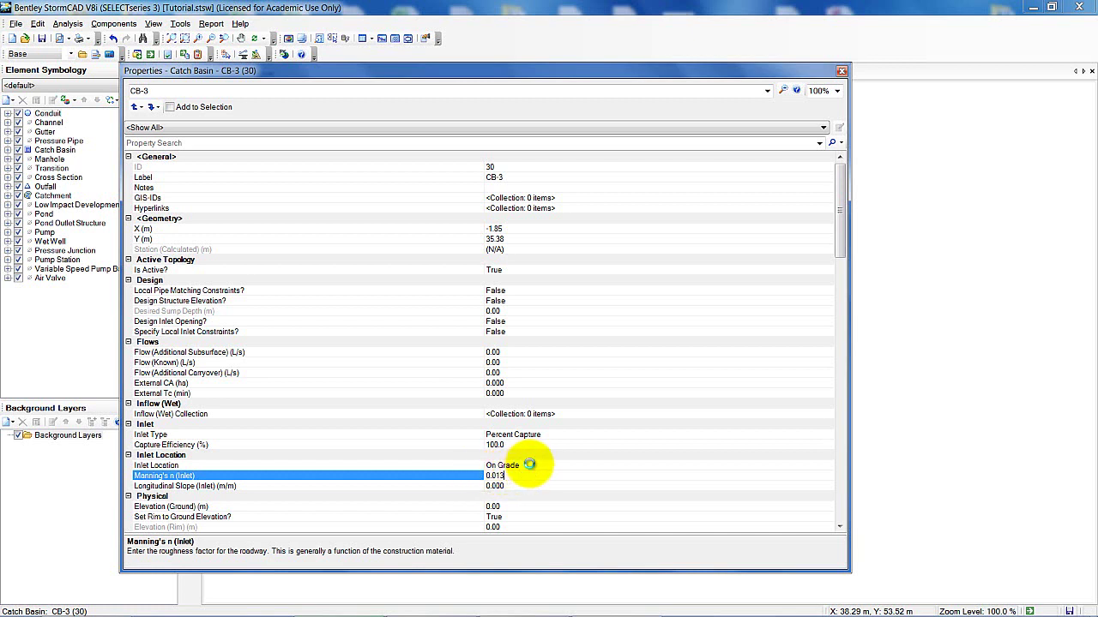
pyautogui.click(532, 466)
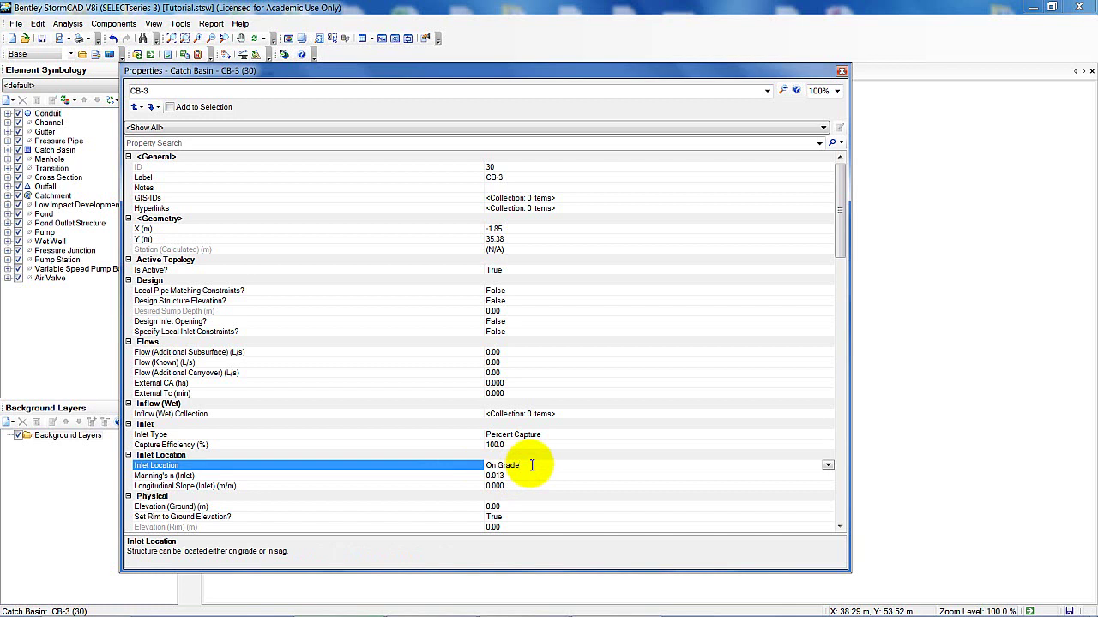
pyautogui.click(827, 466)
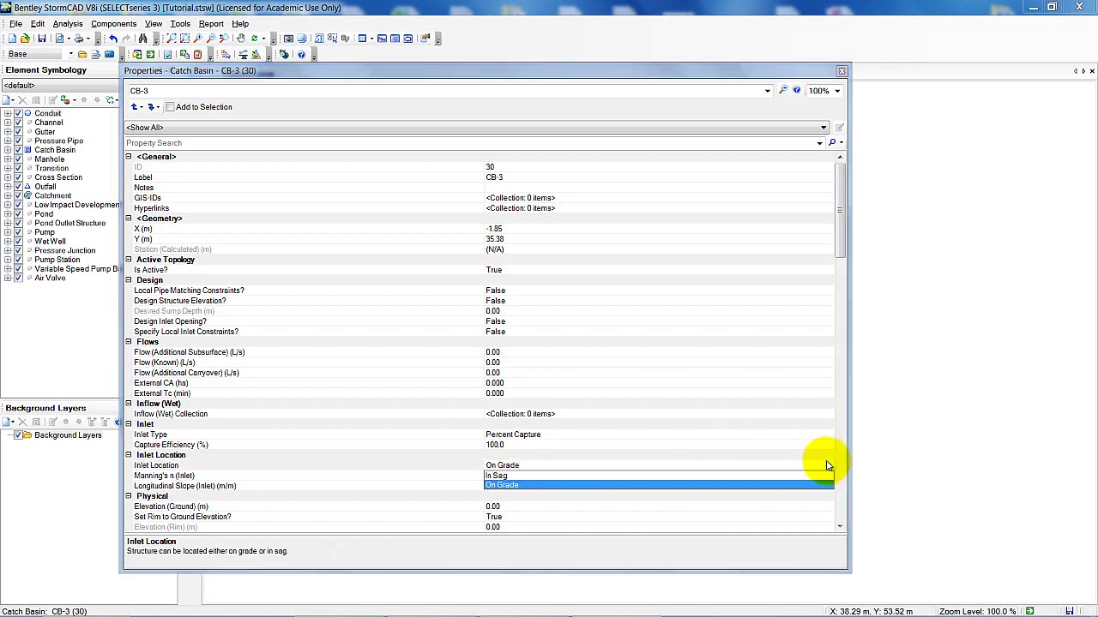
pyautogui.click(497, 475)
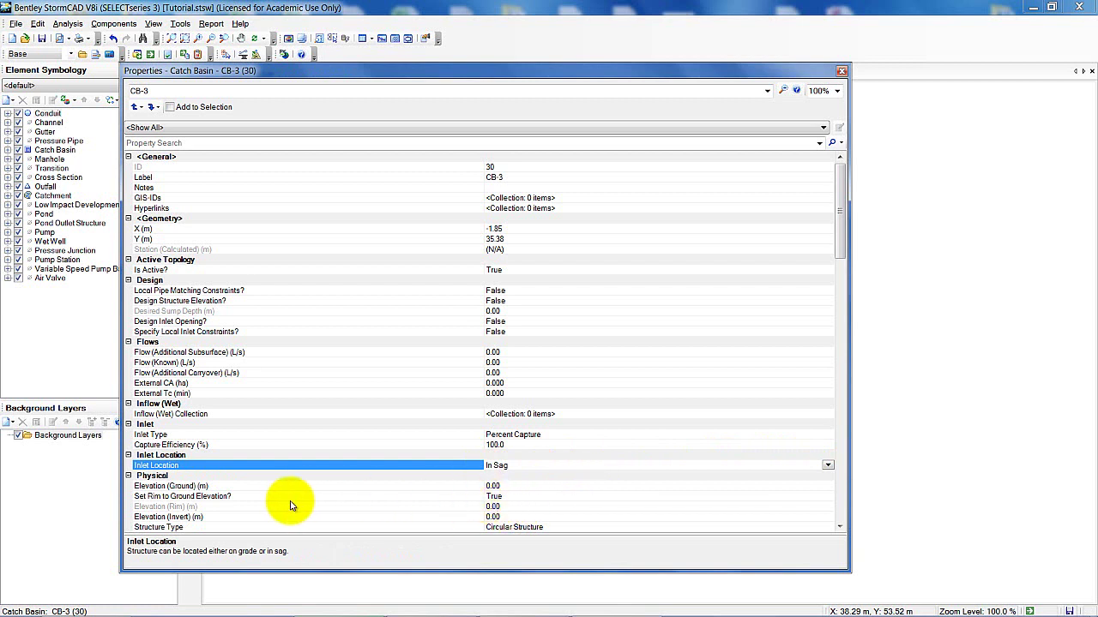
# Set the ground elevation of catch basin CB-3 to 265.0 m.
pyautogui.click(512, 486)
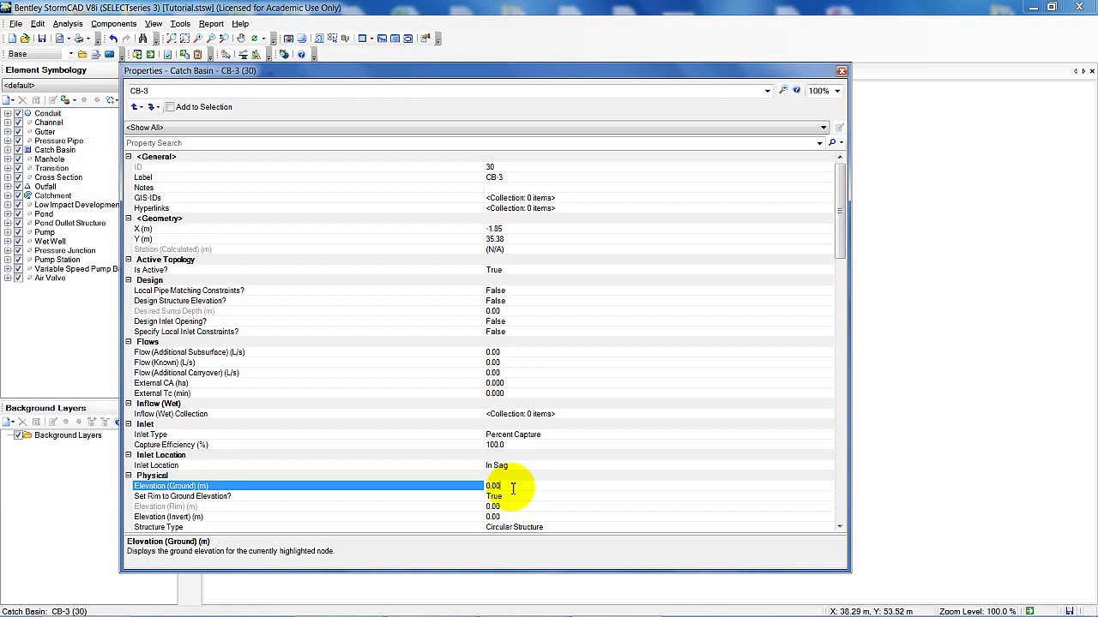
pyautogui.click(512, 487)
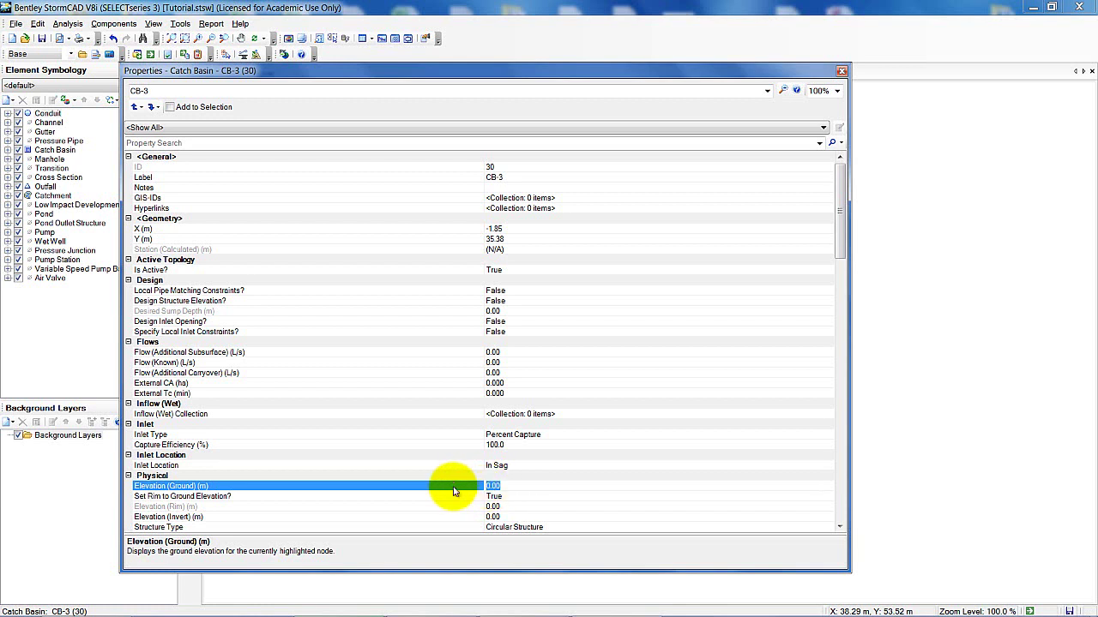
pyautogui.write('265.0')
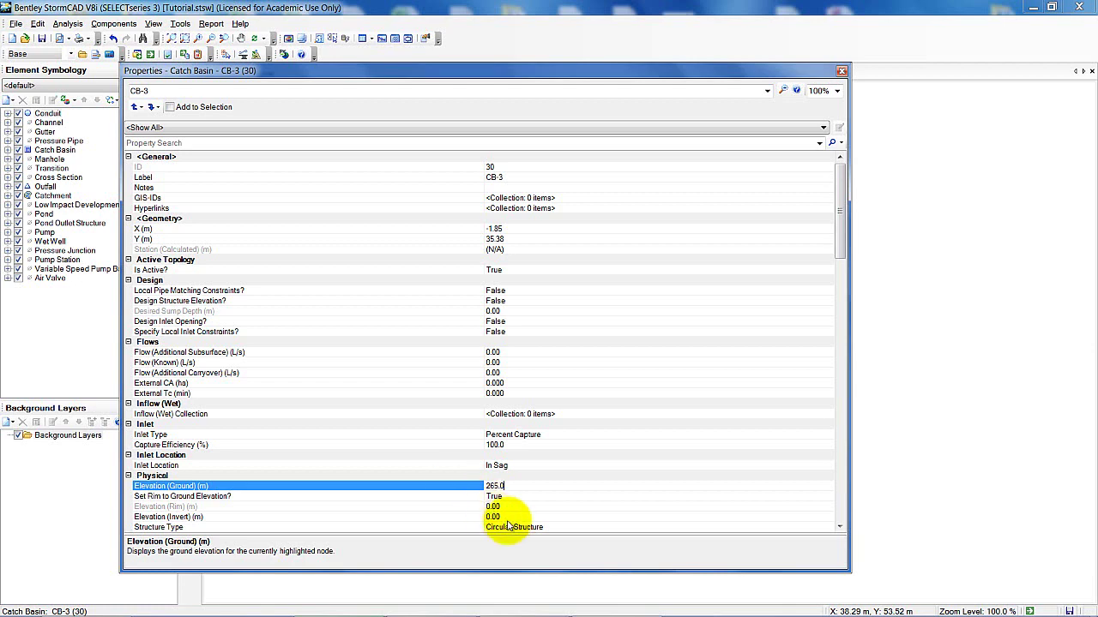
# Change the structure headloss method of catch basin CB-3 to Standard.
pyautogui.scroll(-5, 843, 242)
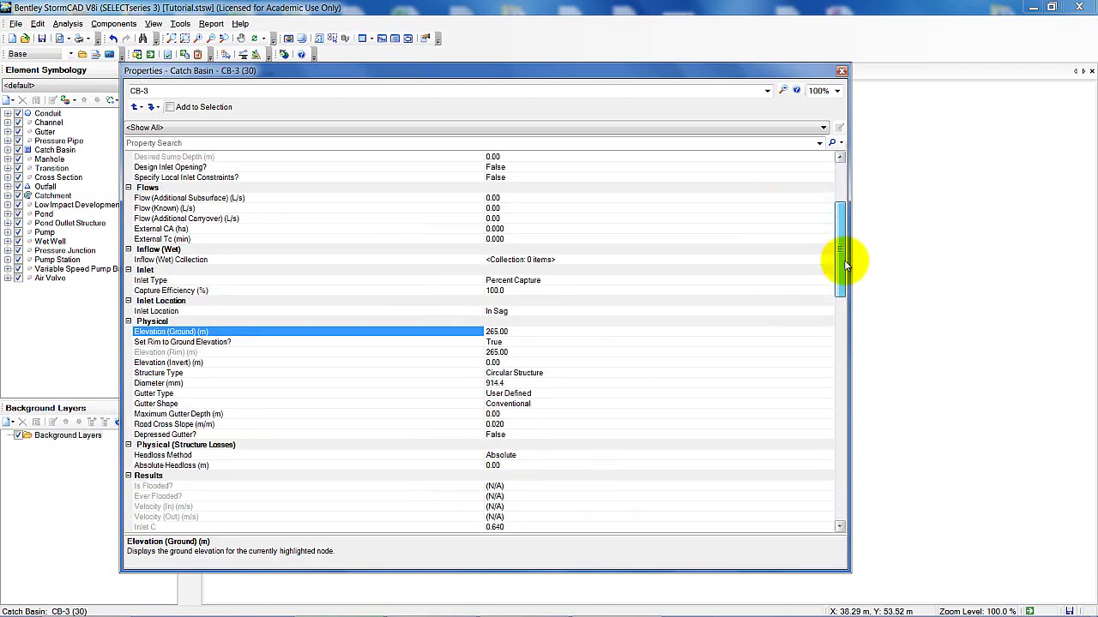
pyautogui.click(321, 456)
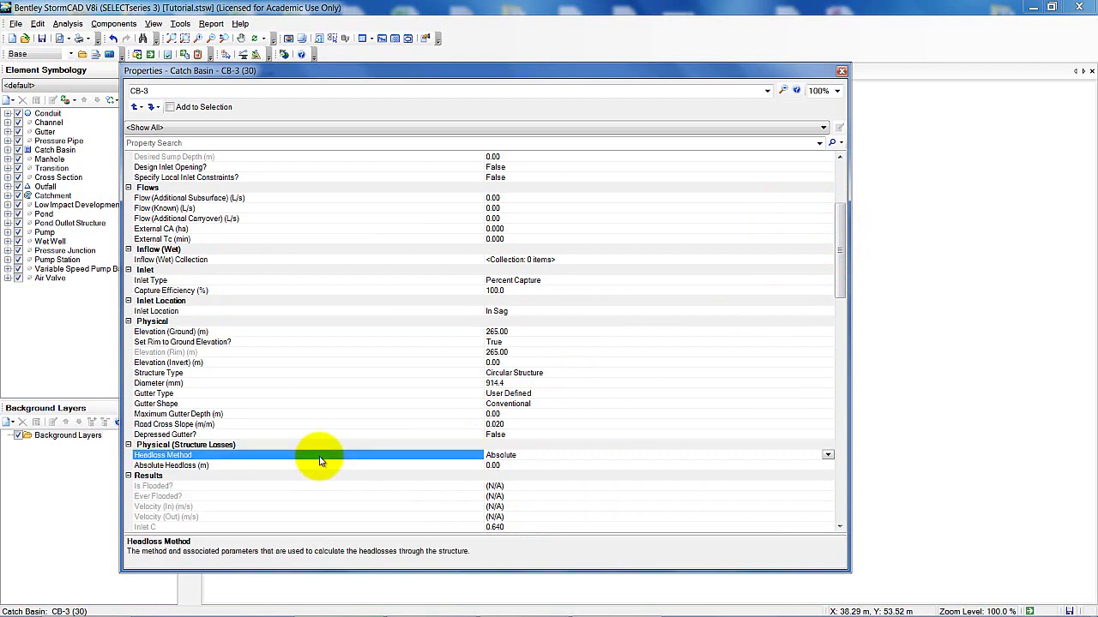
pyautogui.click(828, 456)
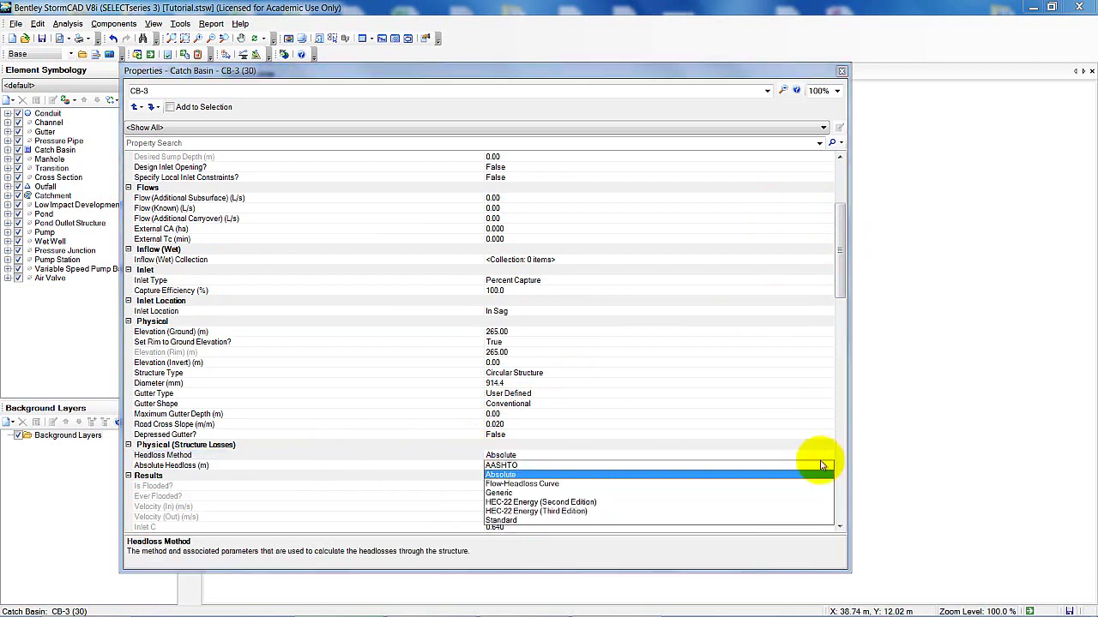
pyautogui.press('Escape')
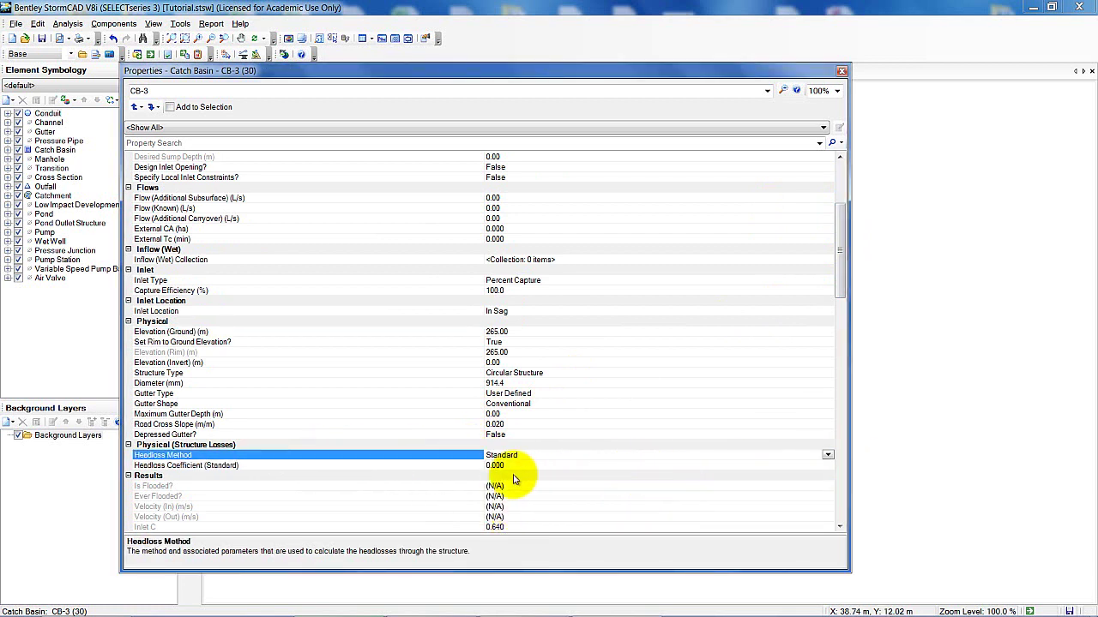
# Set the standard headloss coefficient of CB-3 to 0.5 and close its properties.
pyautogui.click(515, 467)
pyautogui.press('BackSpace')
pyautogui.press('BackSpace')
pyautogui.press('BackSpace')
pyautogui.press('BackSpace')
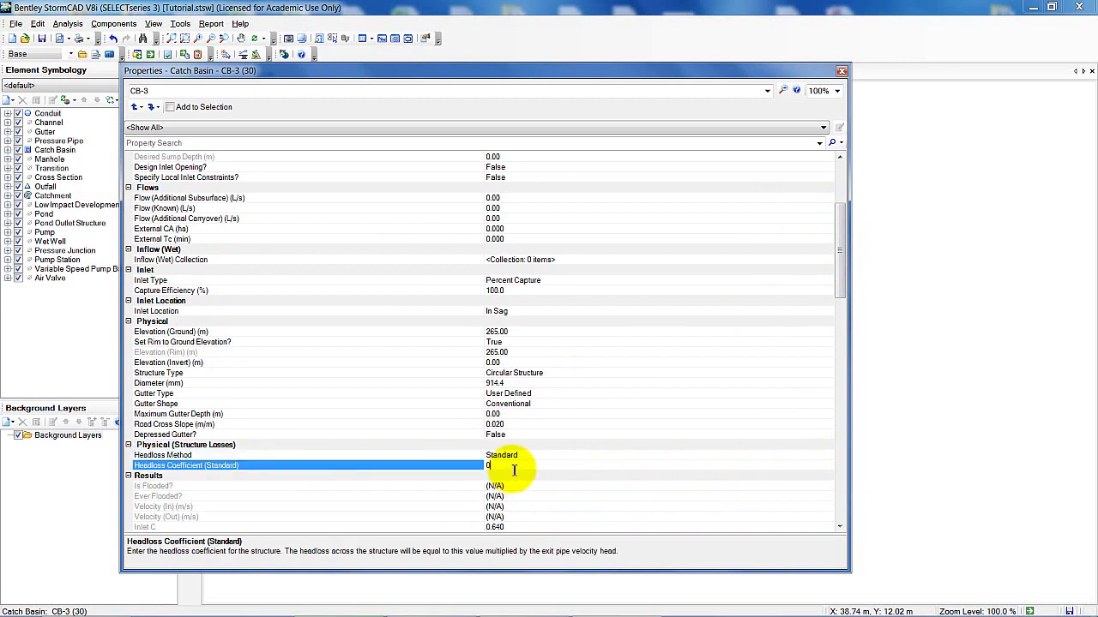
pyautogui.write('.5')
pyautogui.press('Return')
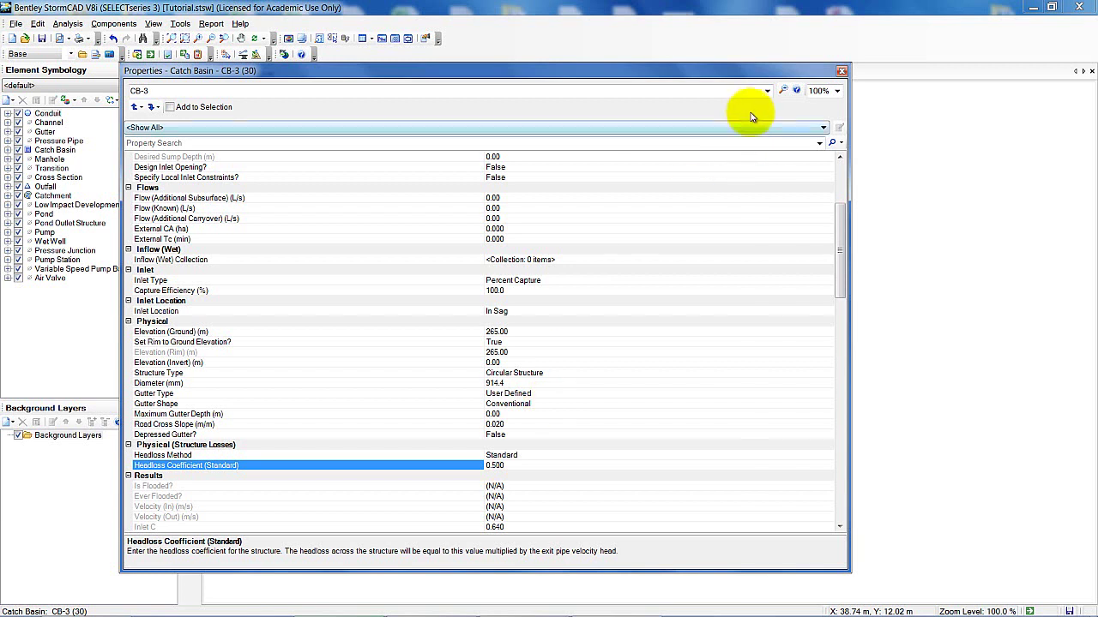
pyautogui.click(841, 70)
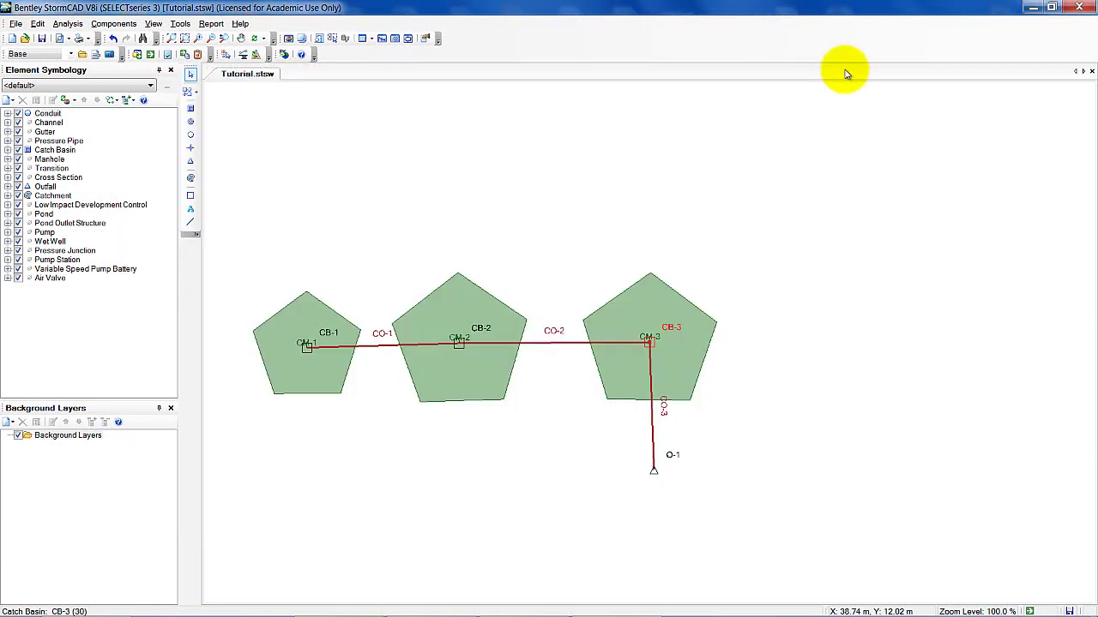
# Open the properties of outfall O-1 and set its boundary condition type to User Defined Tailwater.
pyautogui.doubleClick(655, 474)
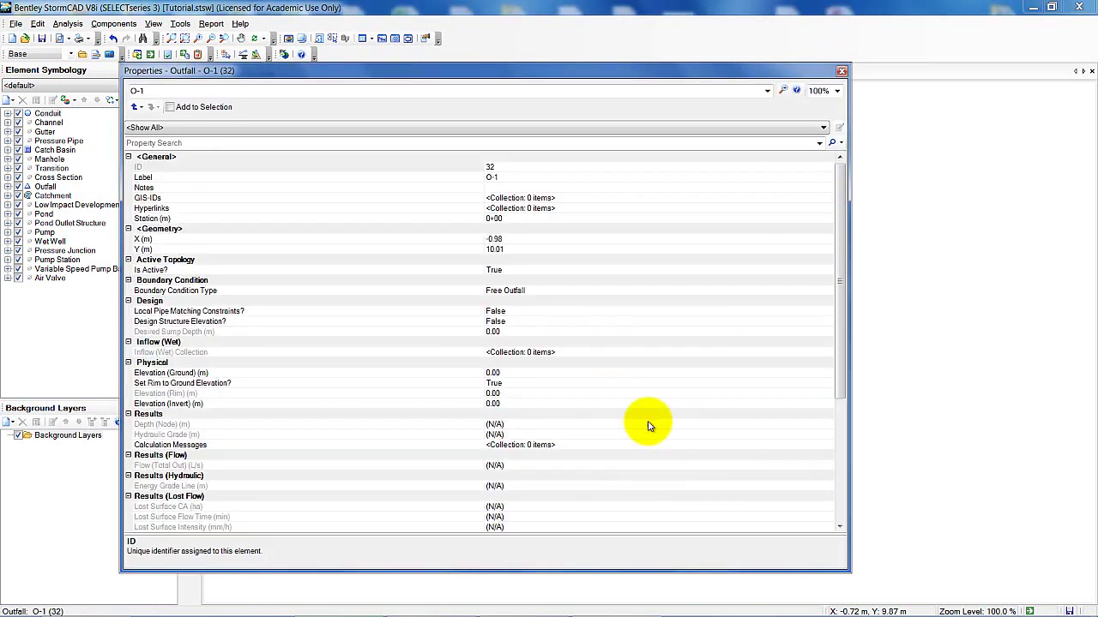
pyautogui.click(768, 91)
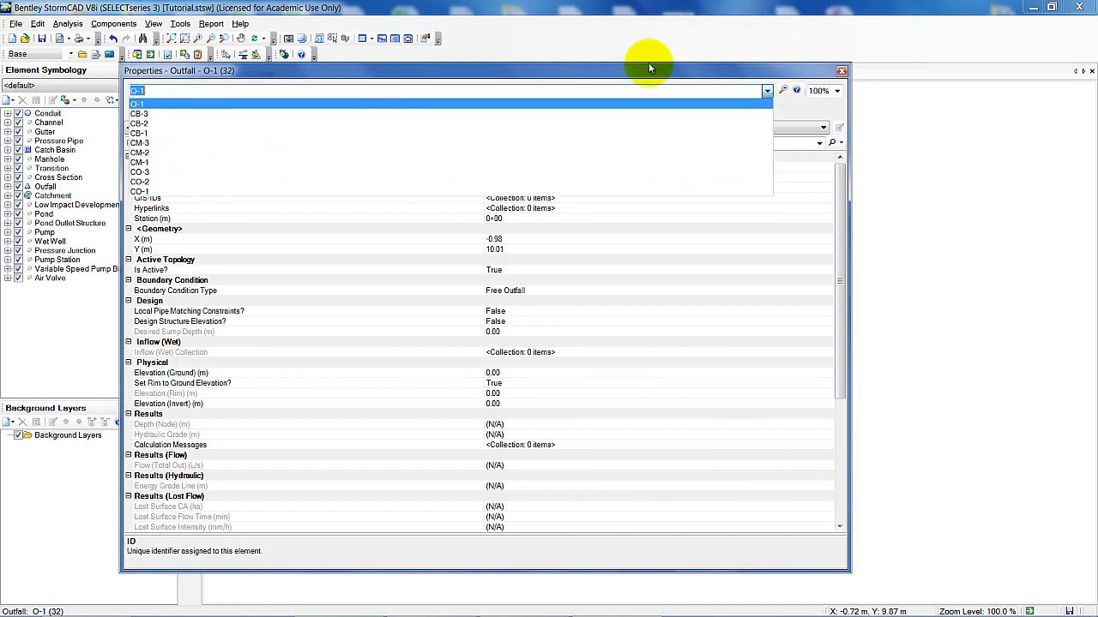
pyautogui.click(167, 105)
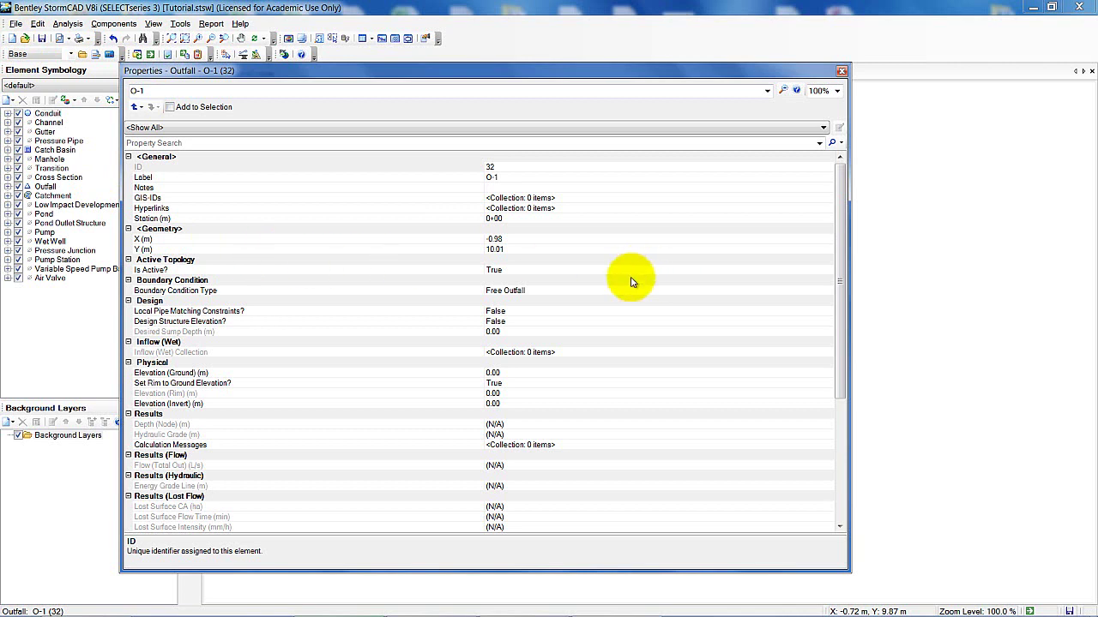
pyautogui.click(519, 293)
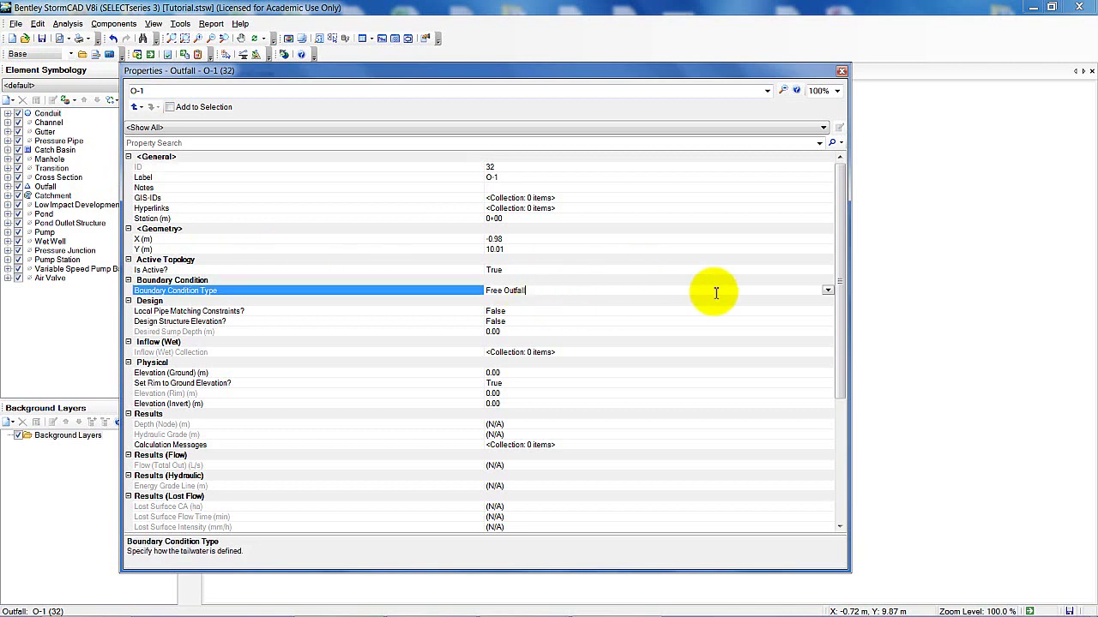
pyautogui.click(828, 291)
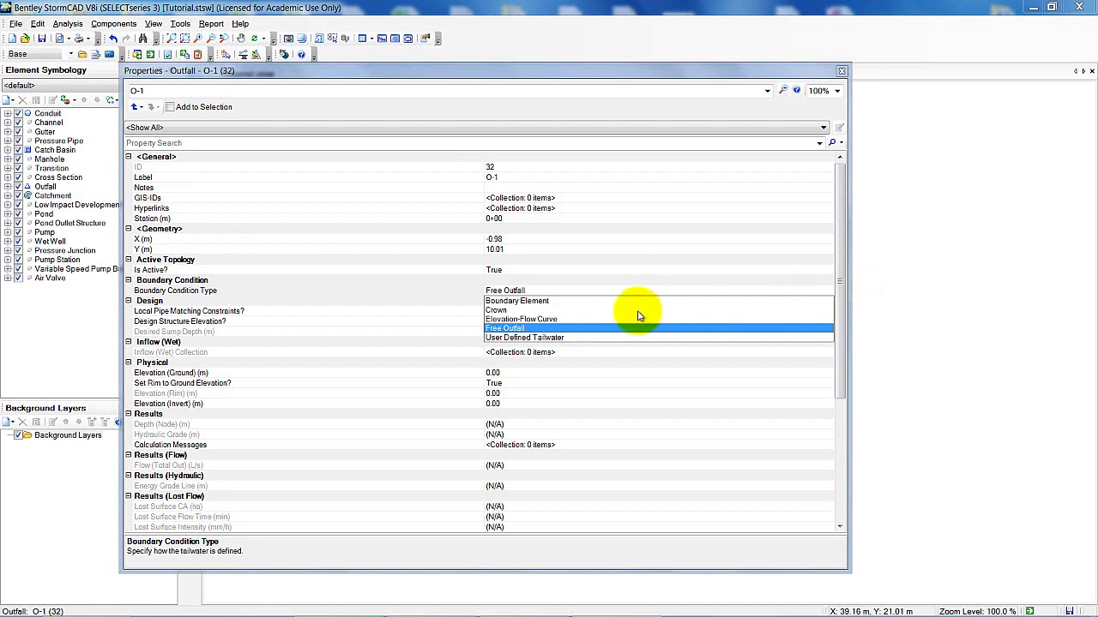
pyautogui.click(552, 338)
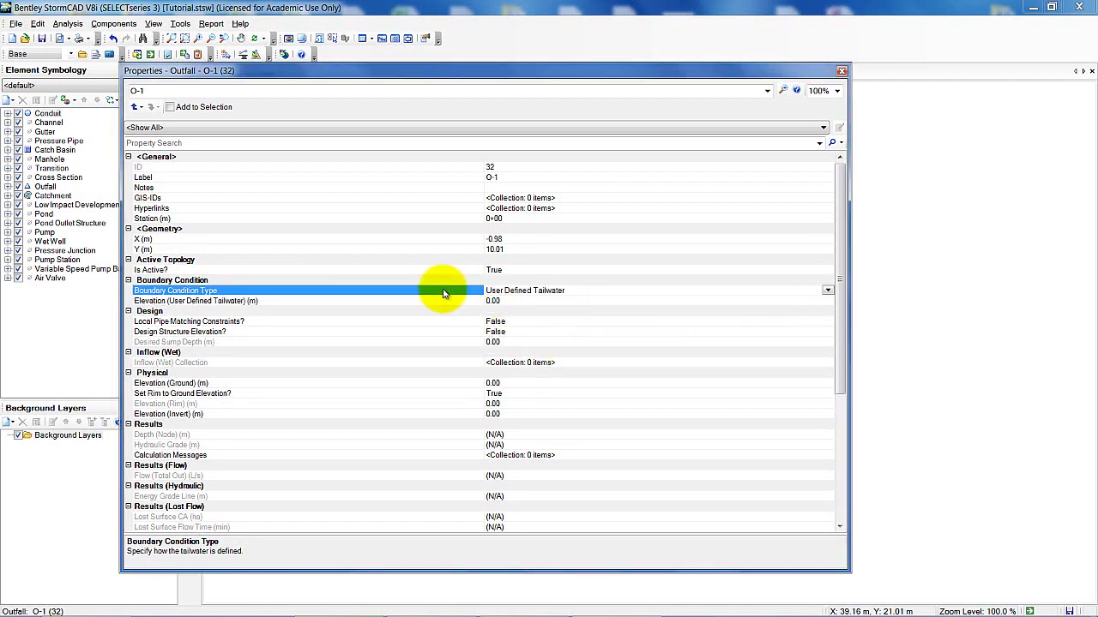
# Set the user-defined tailwater elevation of outfall O-1 to 262.8 m.
pyautogui.click(521, 301)
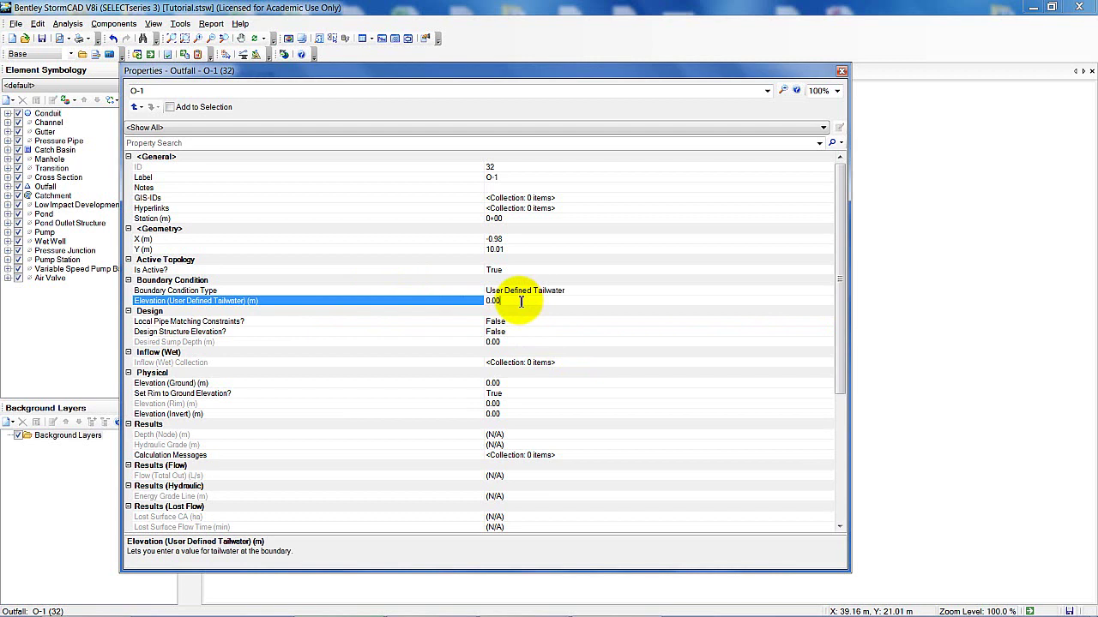
pyautogui.press('BackSpace')
pyautogui.press('BackSpace')
pyautogui.press('BackSpace')
pyautogui.press('BackSpace')
pyautogui.write('262.8')
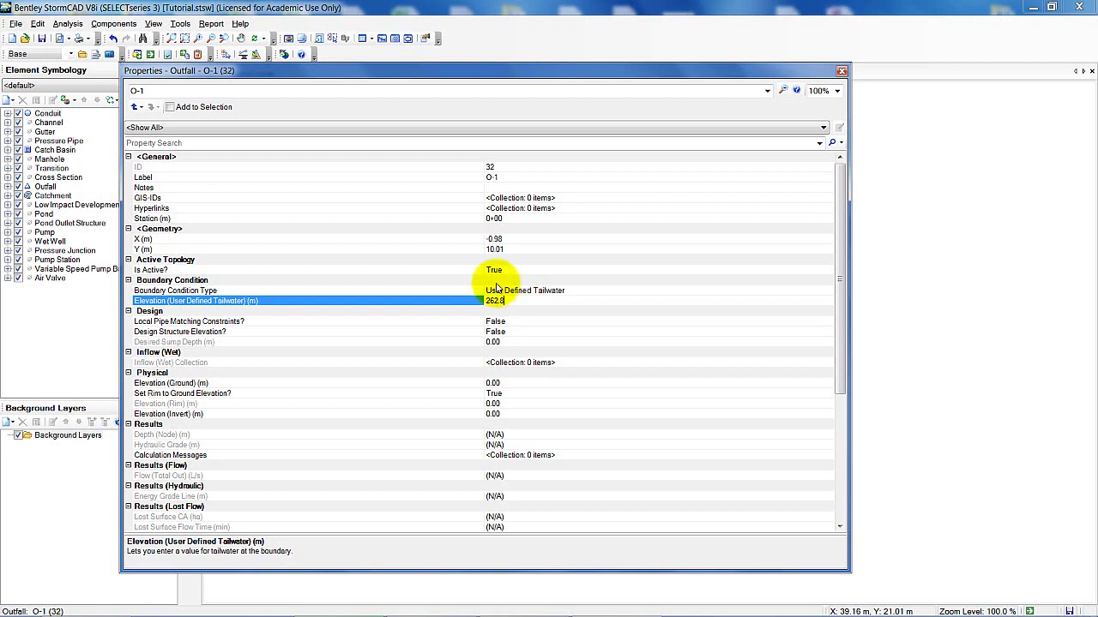
pyautogui.click(237, 336)
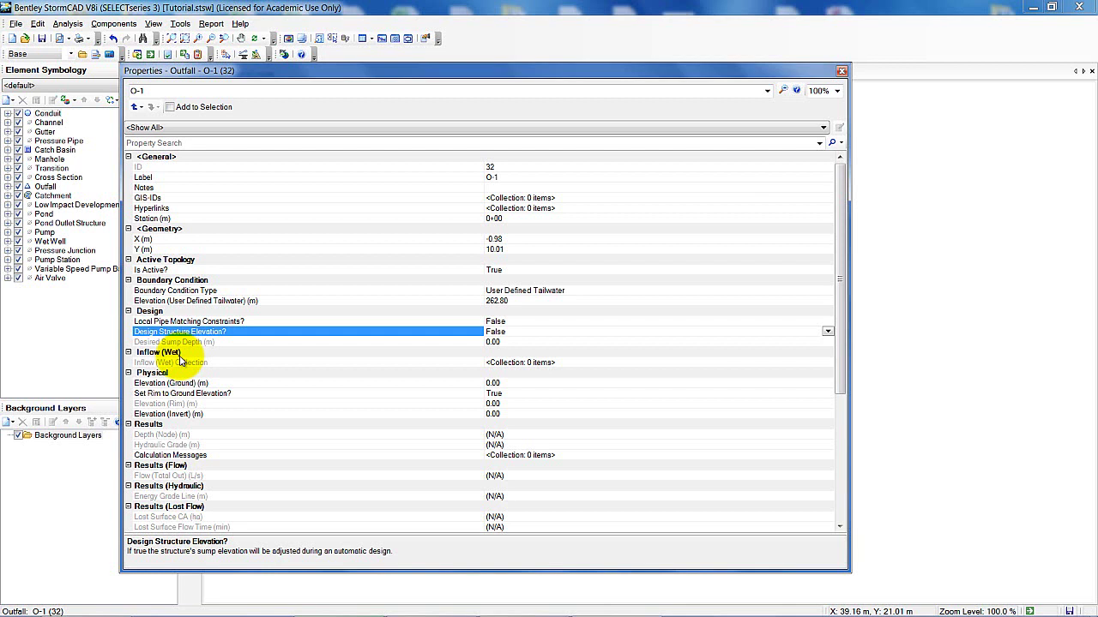
# Set the ground elevation of outfall O-1 to 264.6 m and close its properties.
pyautogui.click(517, 386)
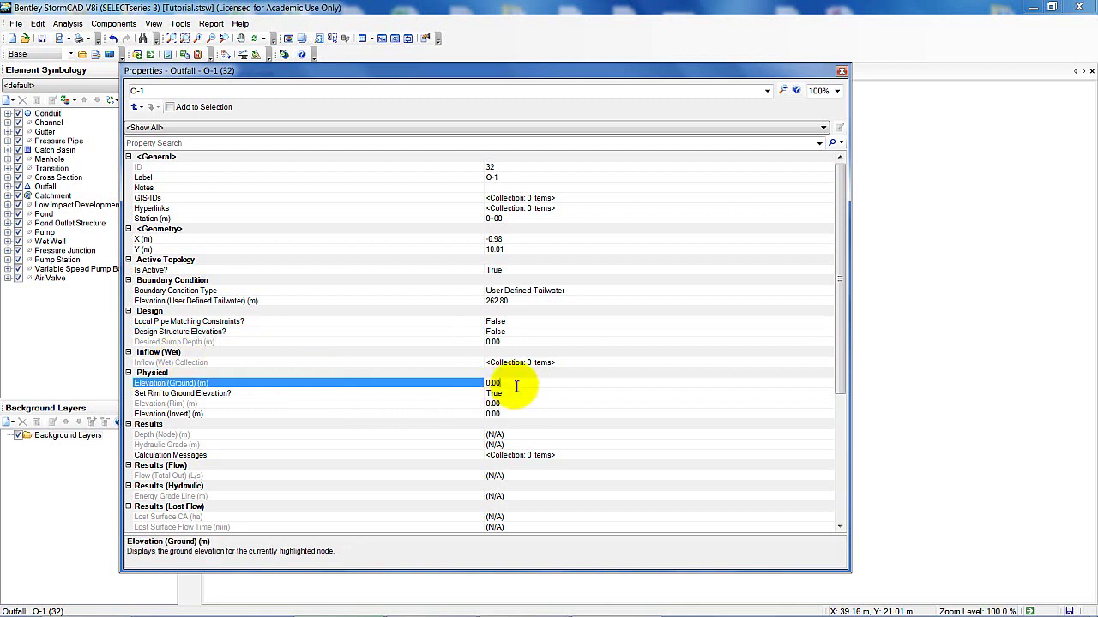
pyautogui.press('BackSpace')
pyautogui.press('BackSpace')
pyautogui.press('BackSpace')
pyautogui.press('BackSpace')
pyautogui.write('264.6')
pyautogui.click(412, 396)
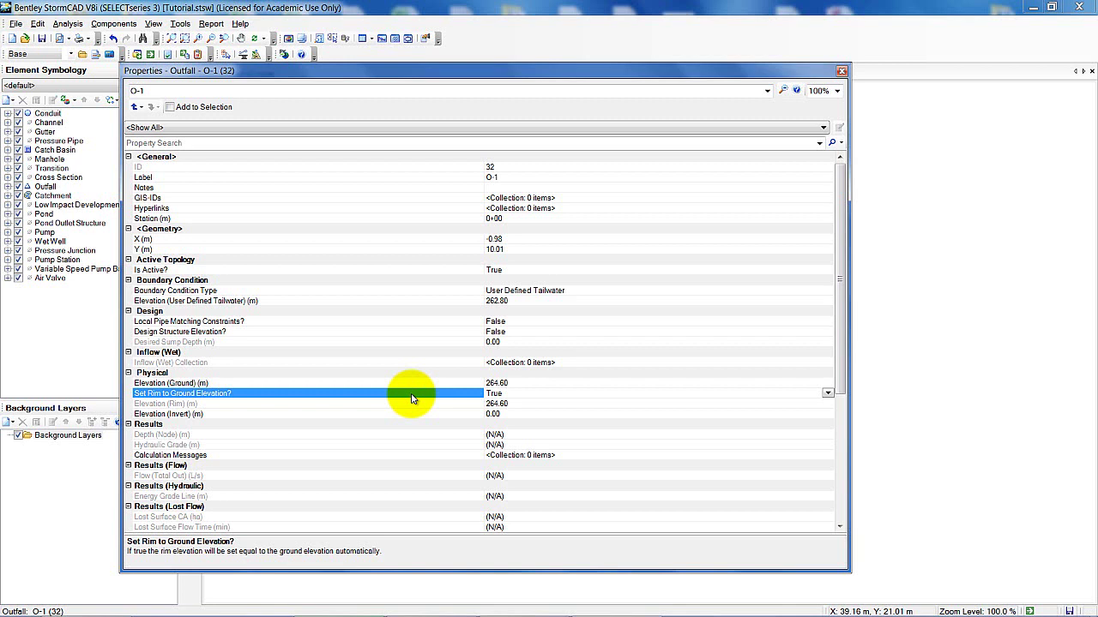
pyautogui.click(842, 70)
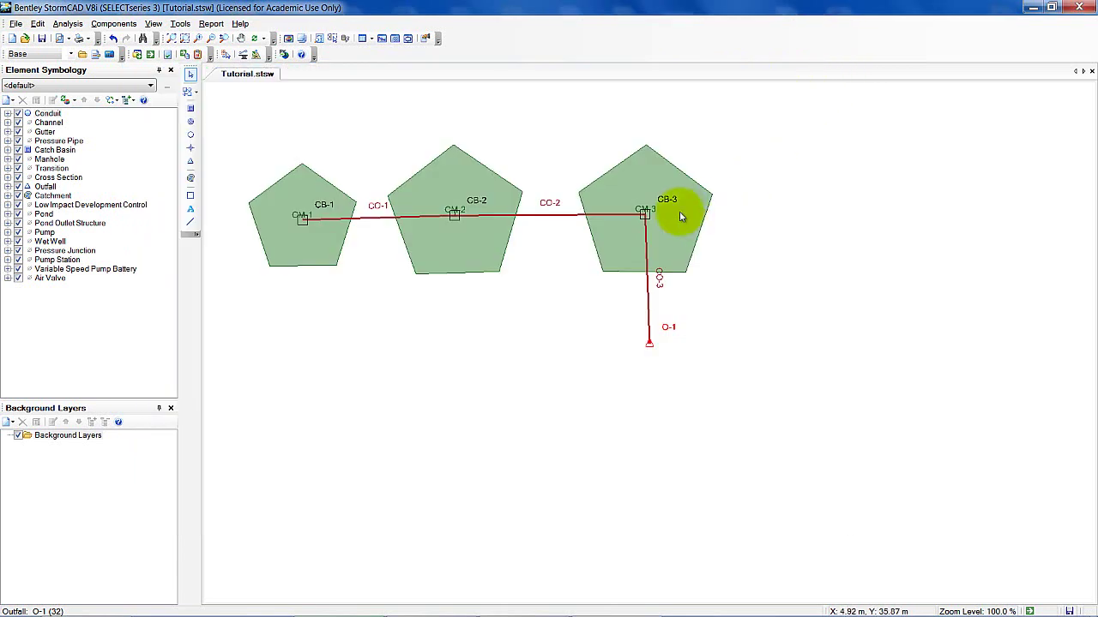
# Open the properties of conduit CO-1 and set Design Conduit to True.
pyautogui.click(375, 221)
pyautogui.doubleClick(375, 221)
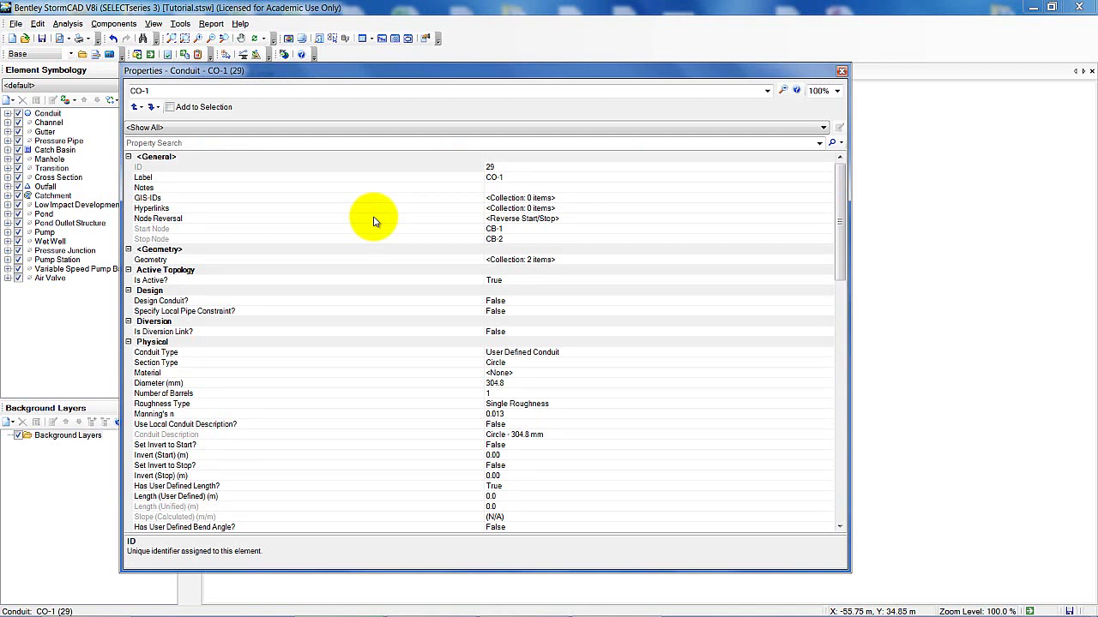
pyautogui.click(455, 301)
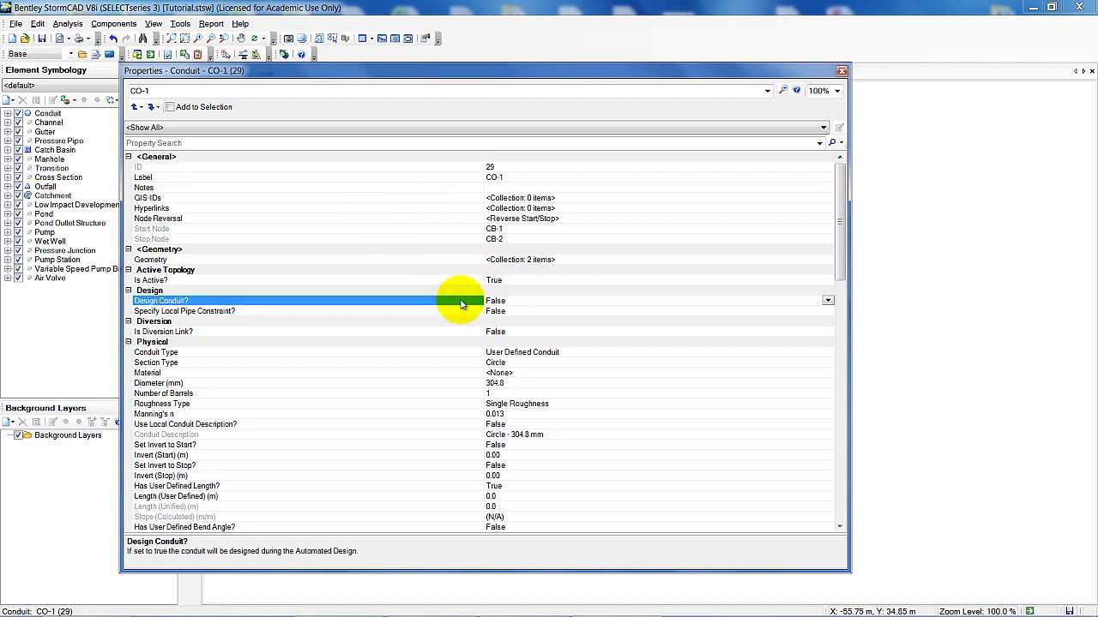
pyautogui.click(829, 302)
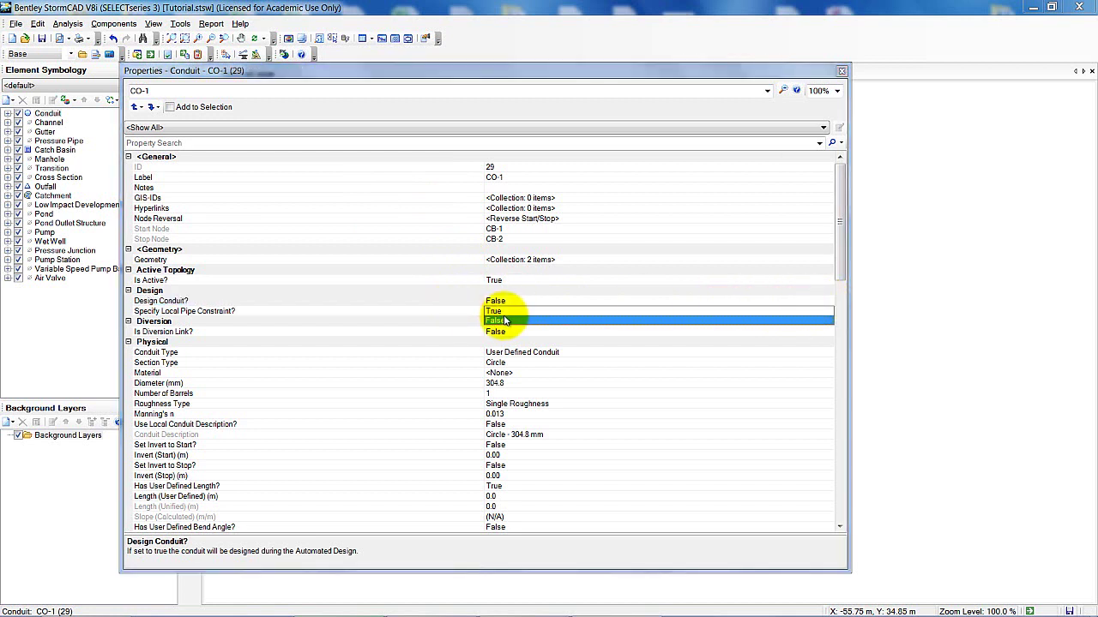
pyautogui.click(506, 319)
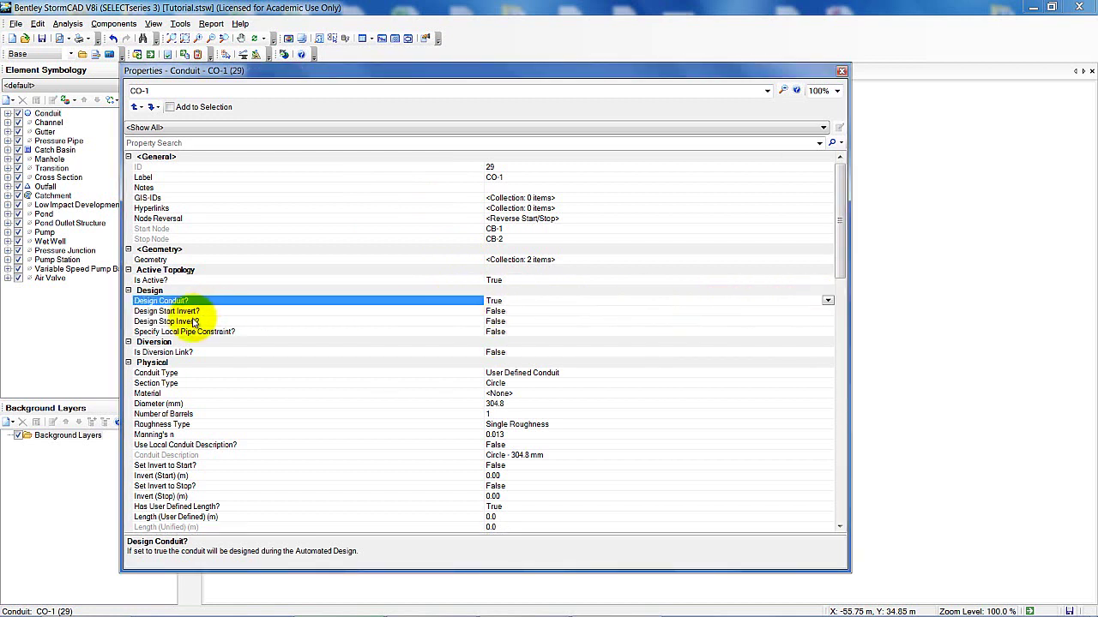
# Set both Design Start Invert and Design Stop Invert to True for conduit CO-1.
pyautogui.click(510, 311)
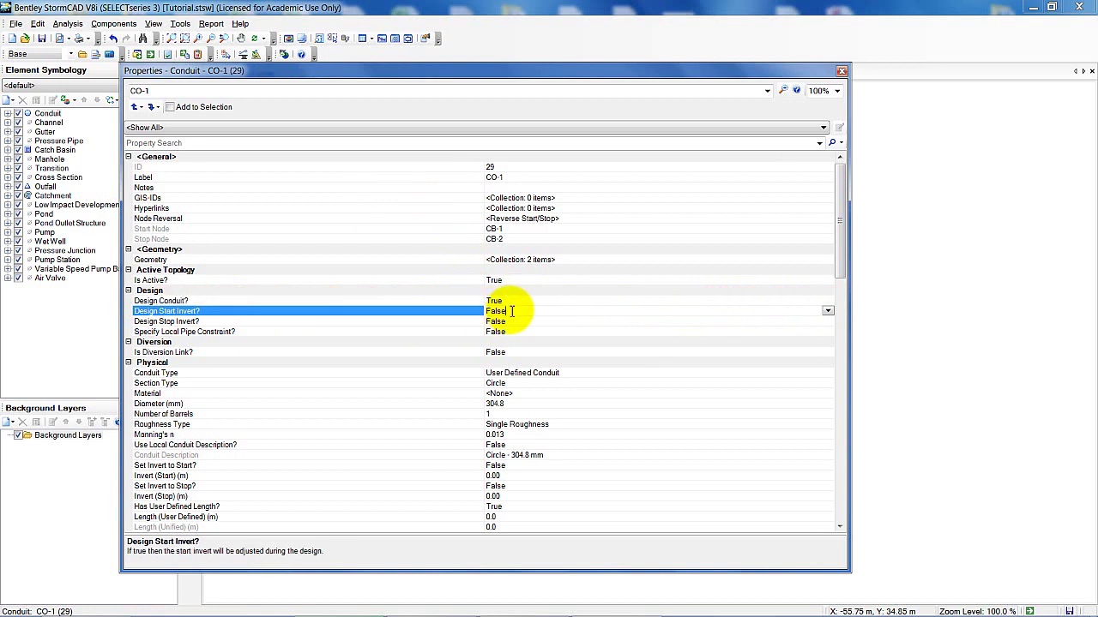
pyautogui.click(827, 311)
pyautogui.click(505, 321)
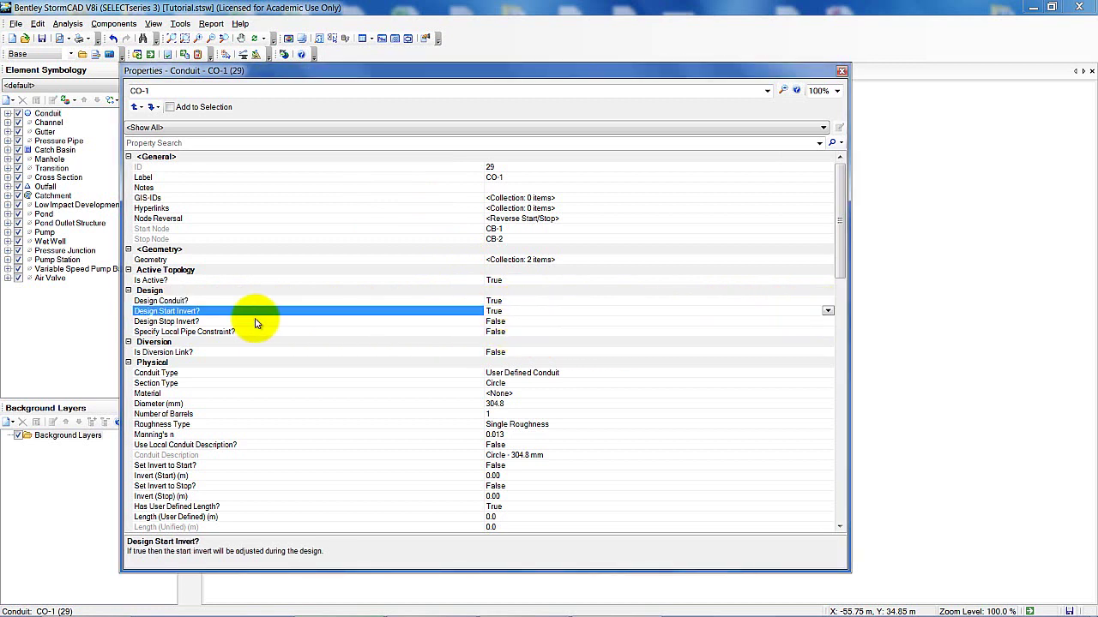
pyautogui.click(520, 322)
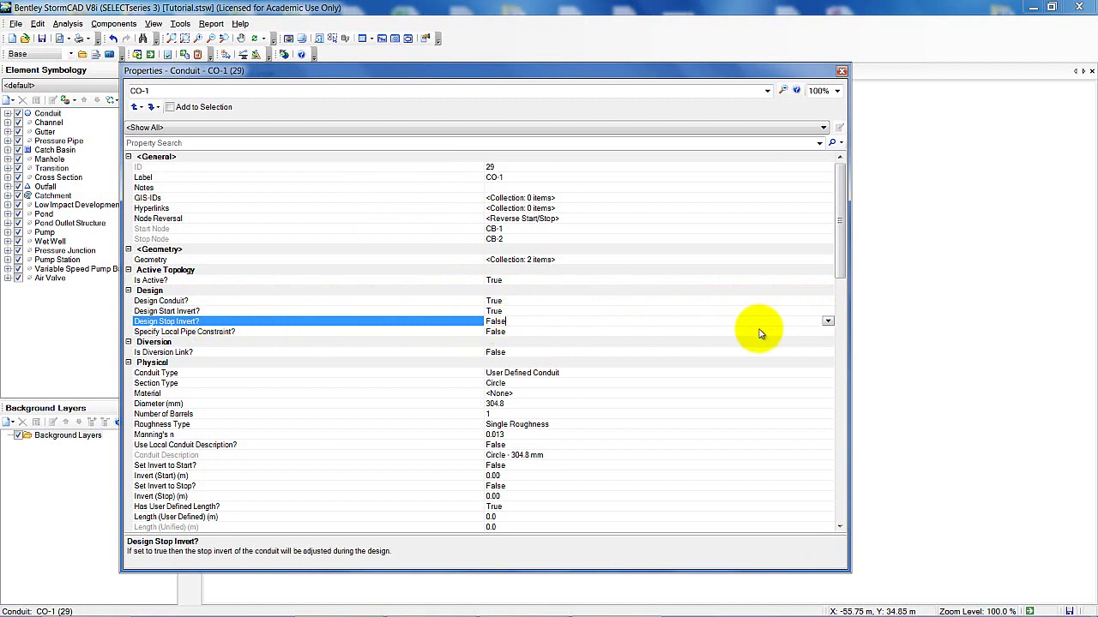
pyautogui.click(827, 322)
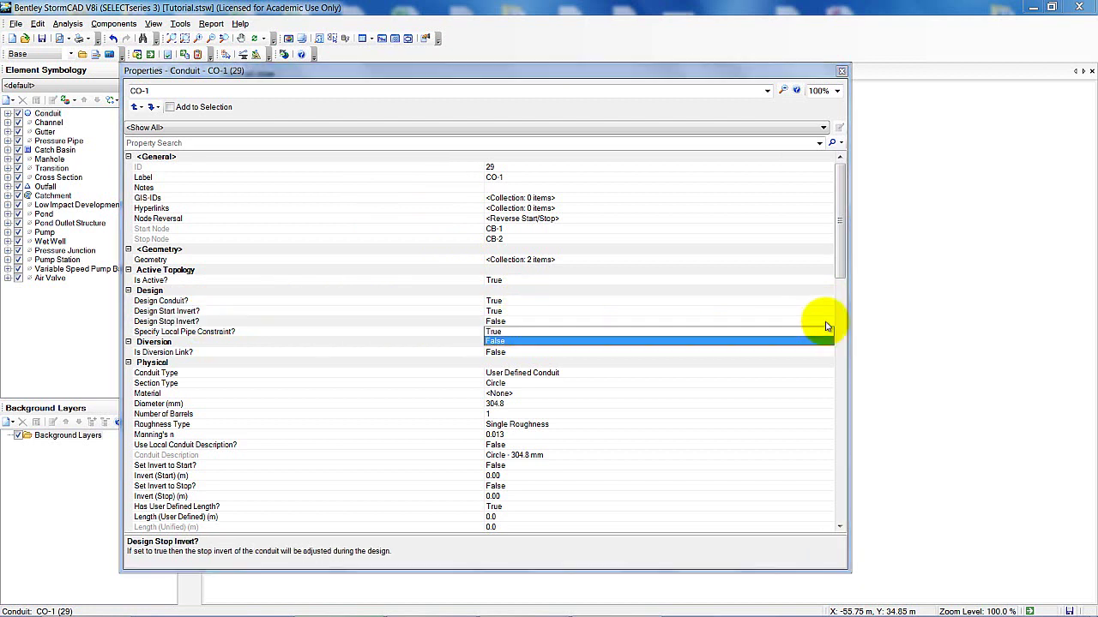
pyautogui.click(521, 332)
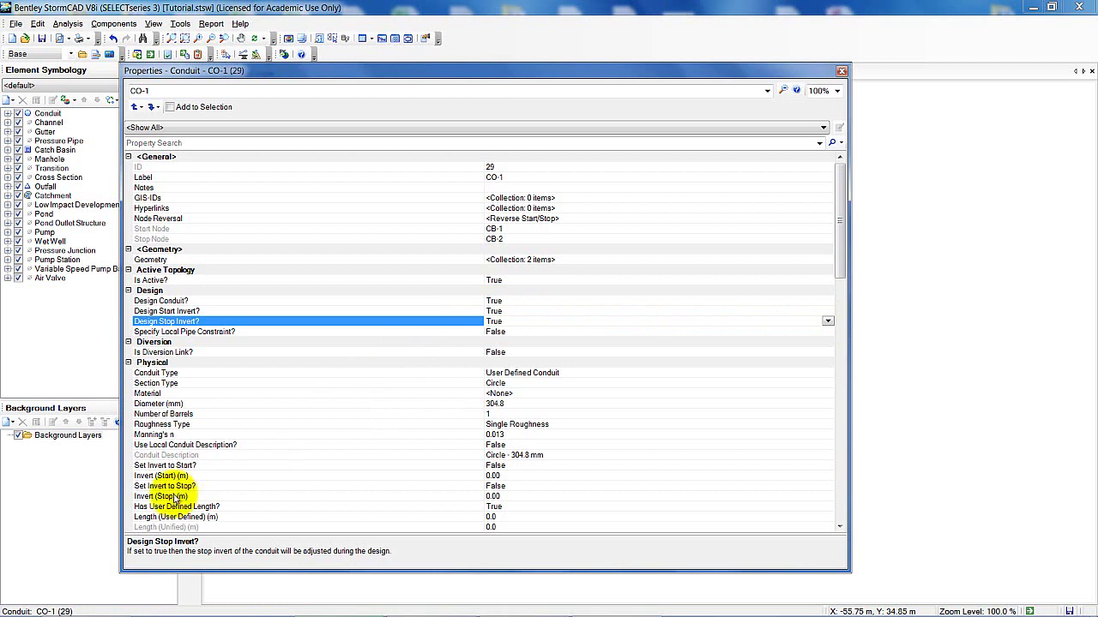
# Set the user-defined length of conduit CO-1 to 20 m.
pyautogui.click(501, 518)
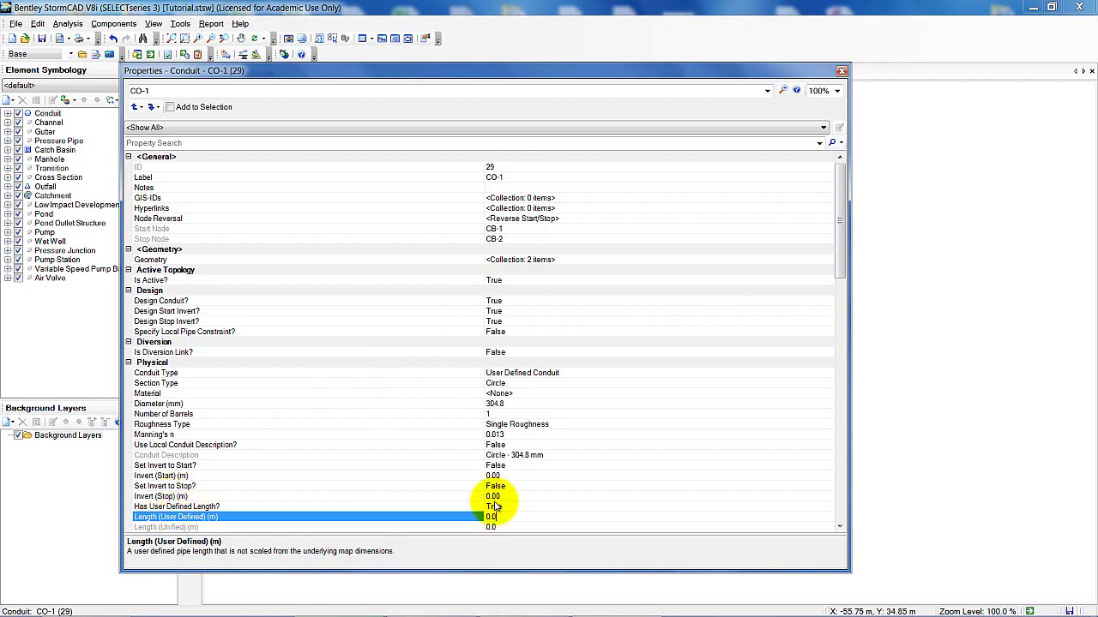
pyautogui.write('0')
pyautogui.press('BackSpace')
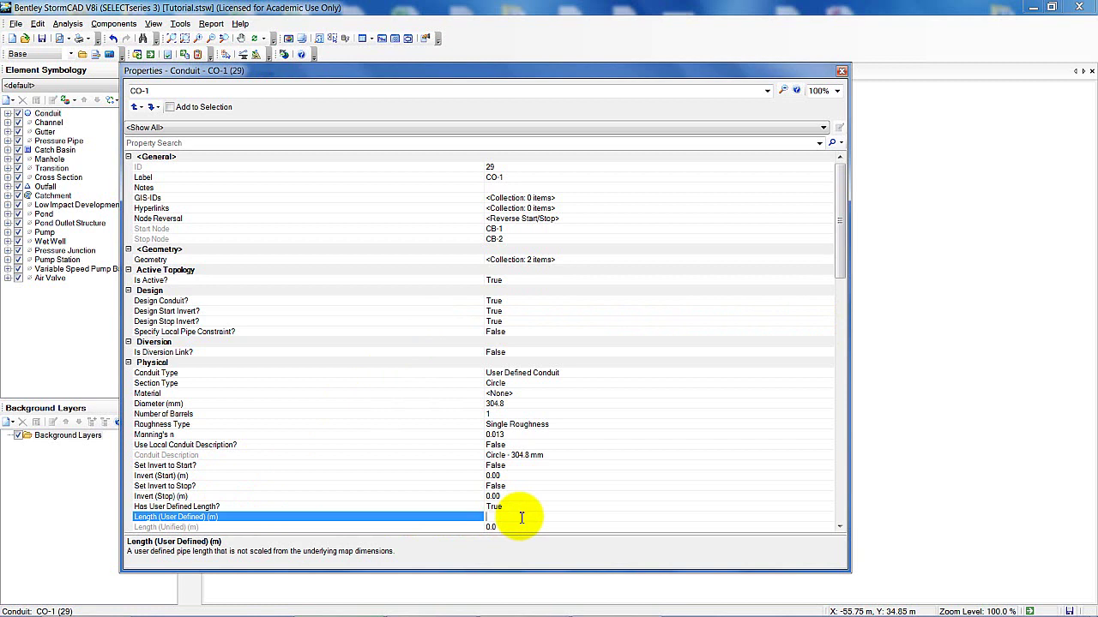
pyautogui.write('20')
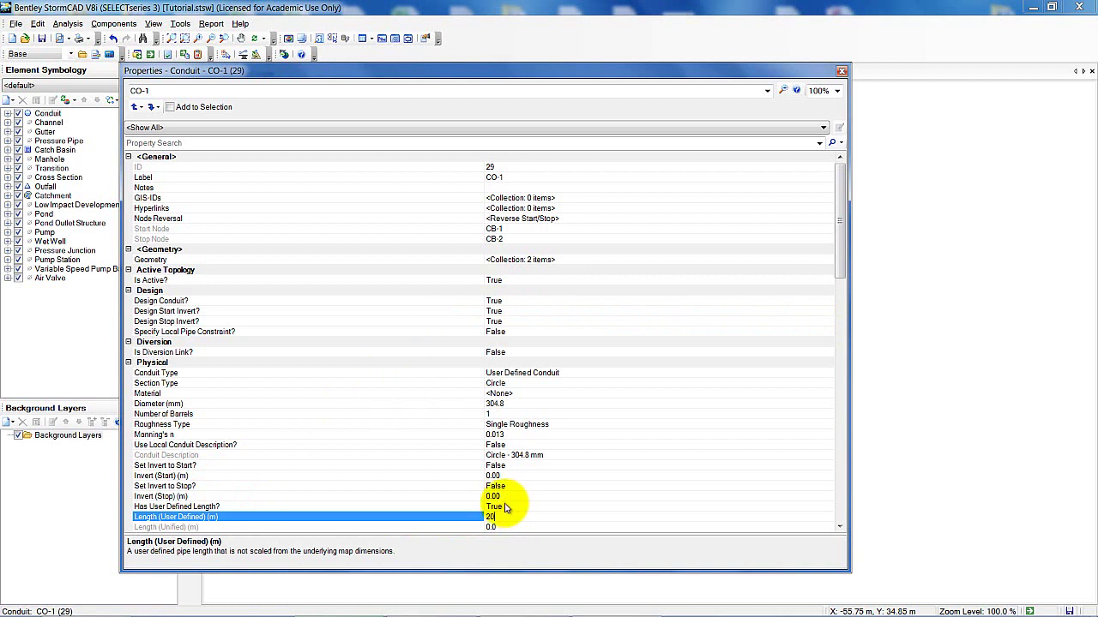
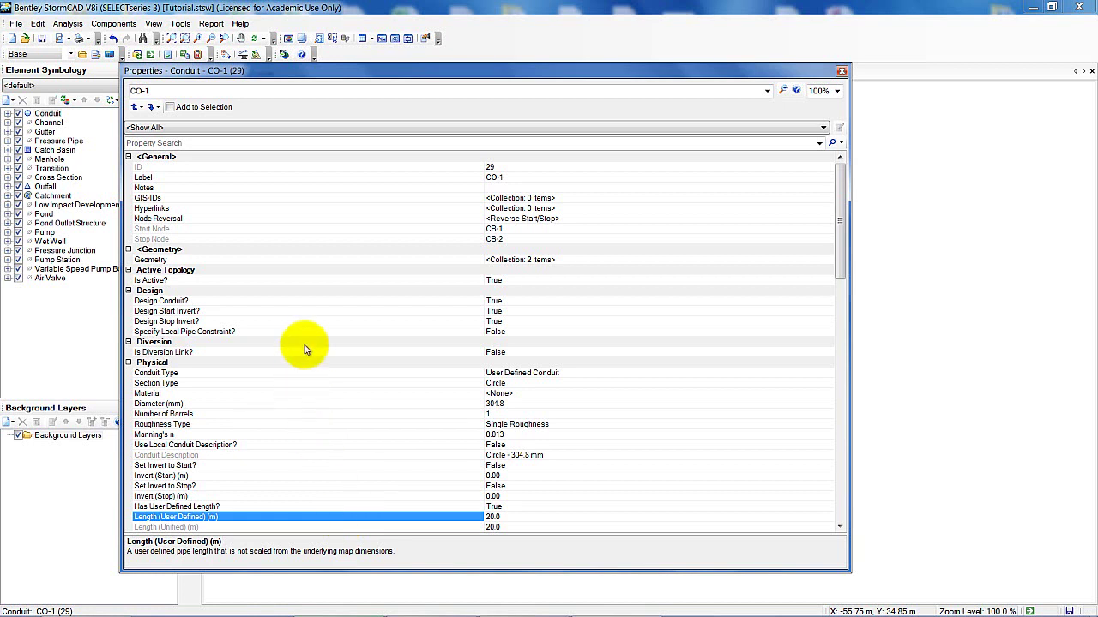
# Set the conduit type of CO-1 to Catalog Conduit and its section type to Circle.
pyautogui.click(292, 373)
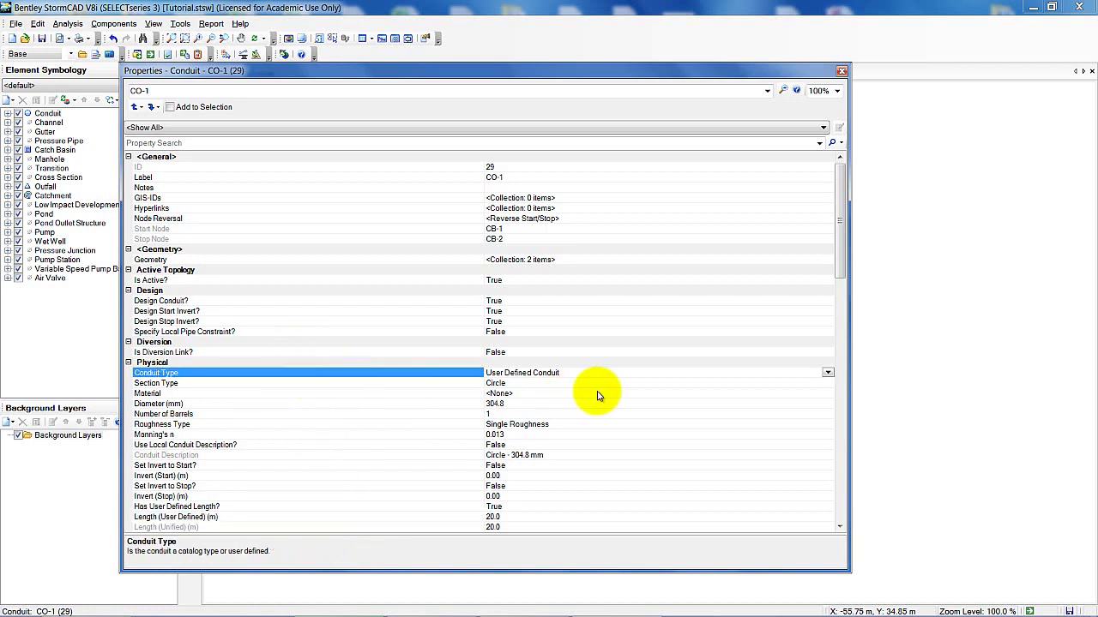
pyautogui.click(828, 374)
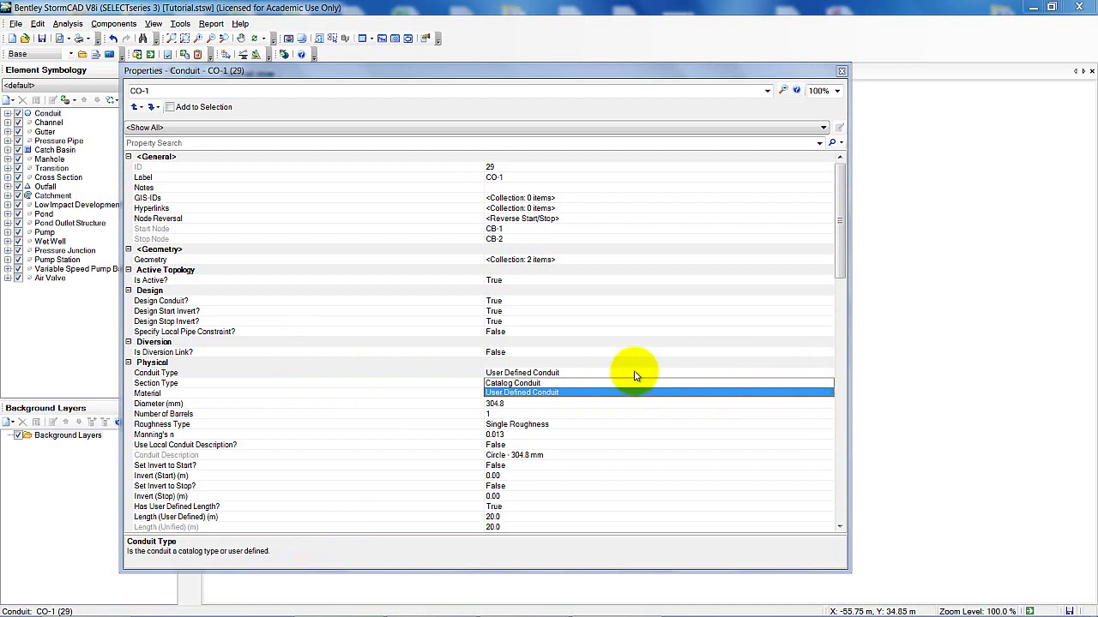
pyautogui.click(533, 385)
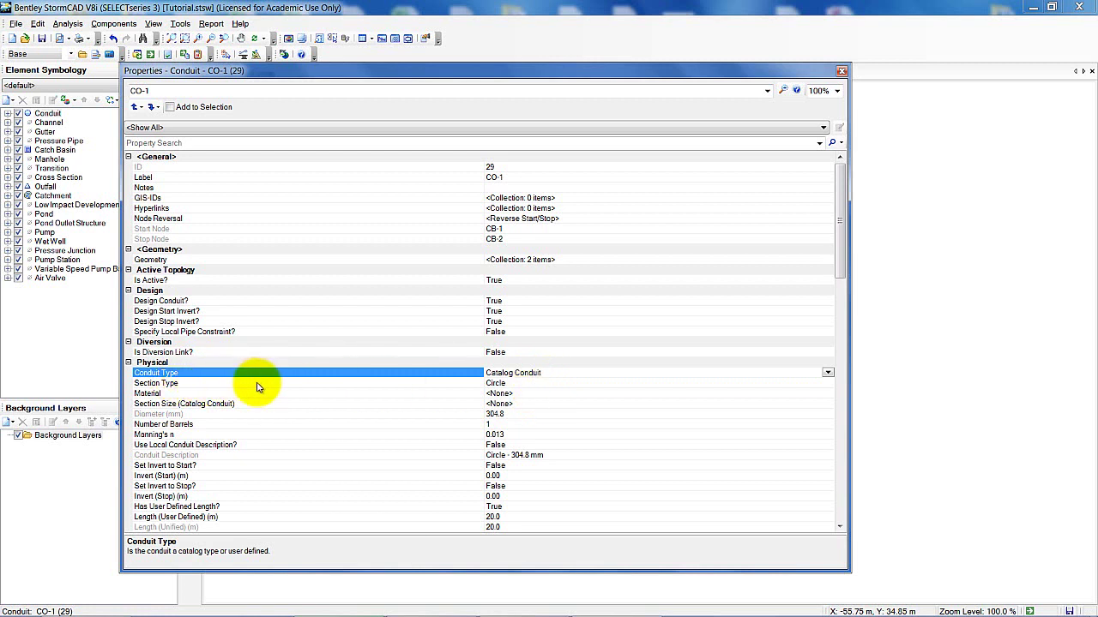
pyautogui.click(529, 386)
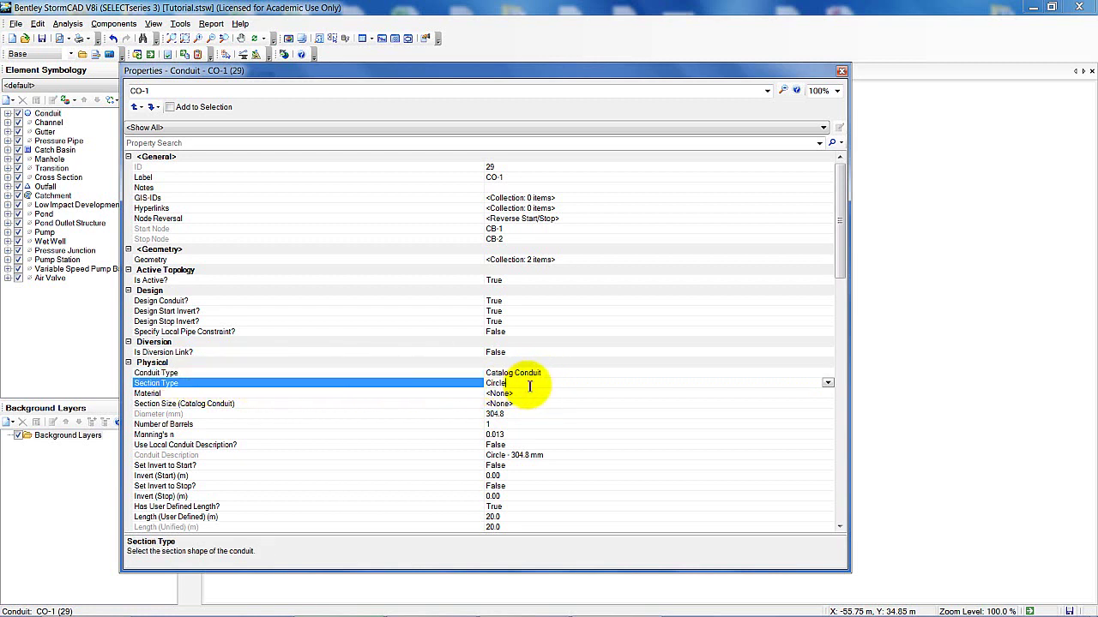
pyautogui.click(827, 385)
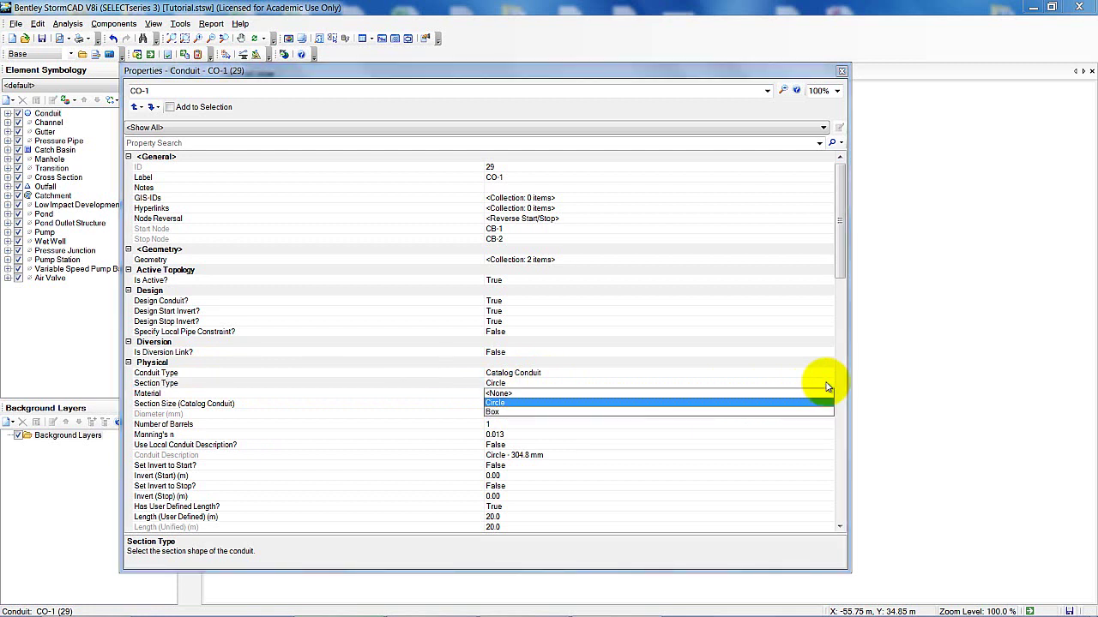
pyautogui.click(532, 403)
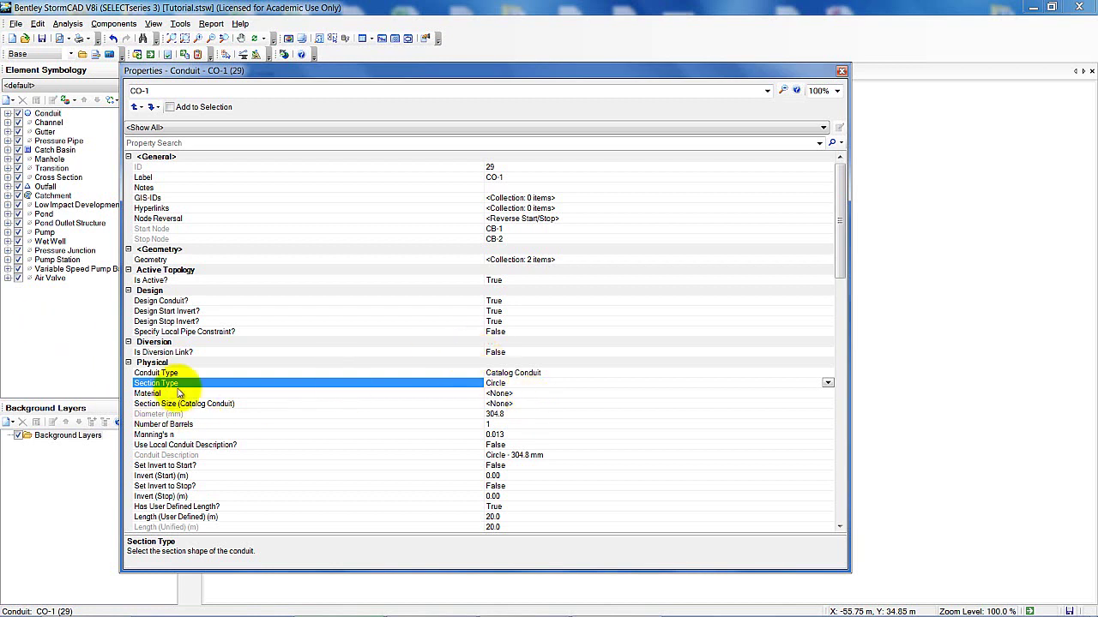
# Set the material of conduit CO-1 to Concrete and its catalog section size to 200 mm.
pyautogui.click(527, 395)
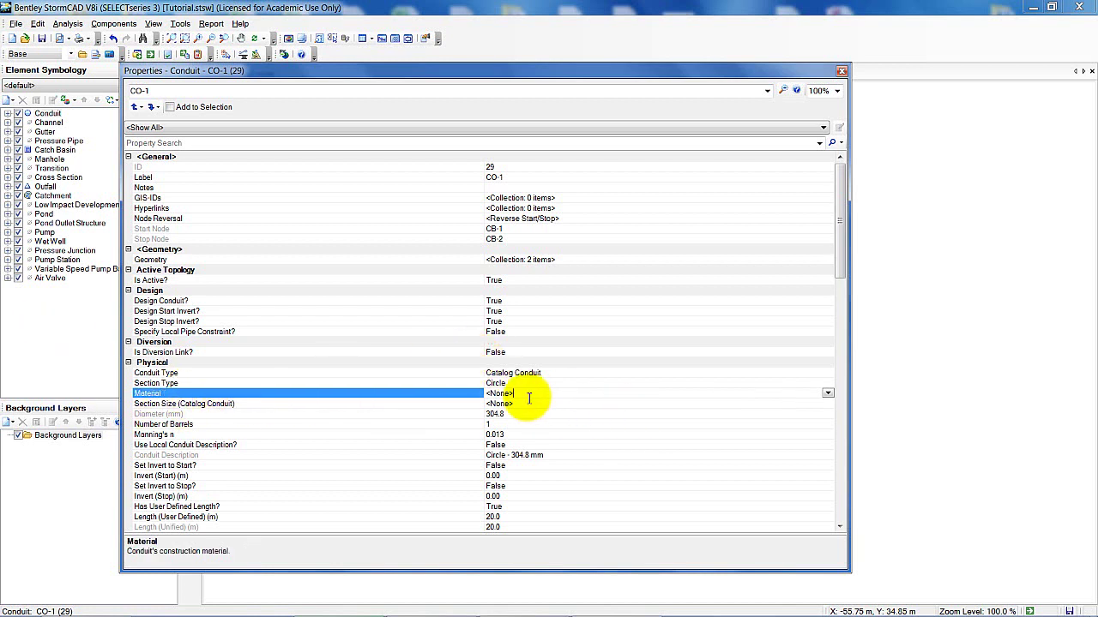
pyautogui.click(829, 395)
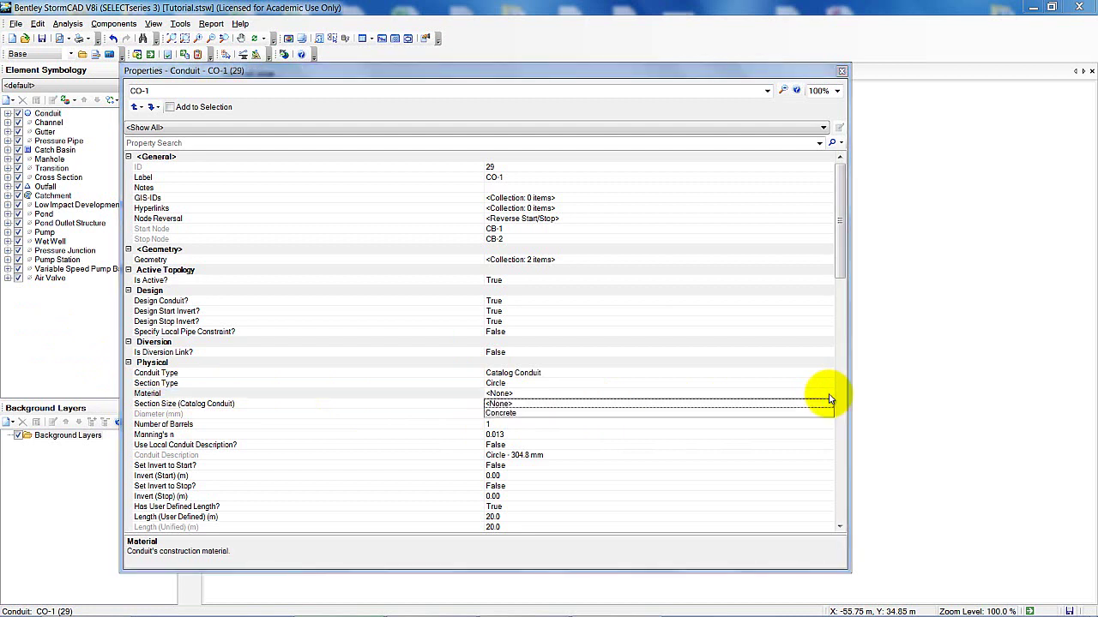
pyautogui.click(503, 415)
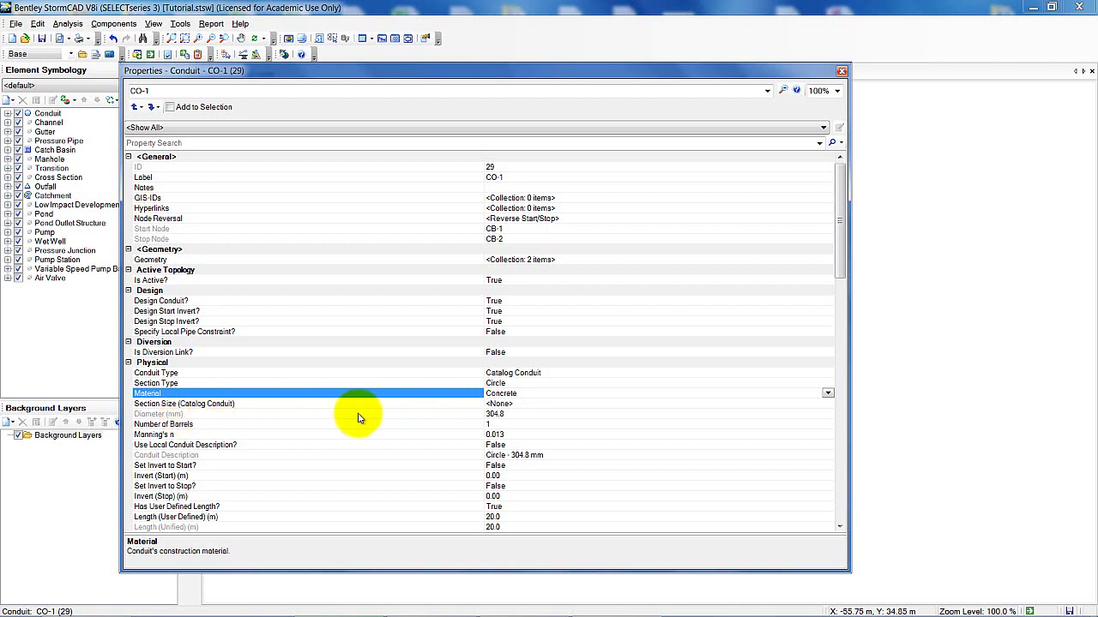
pyautogui.click(510, 404)
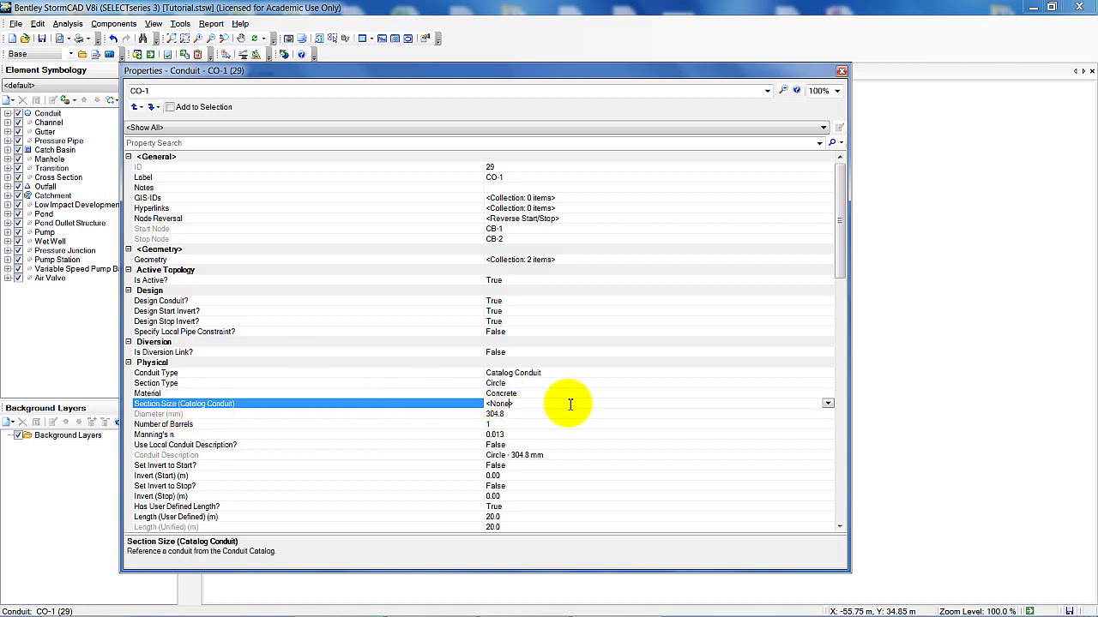
pyautogui.click(828, 403)
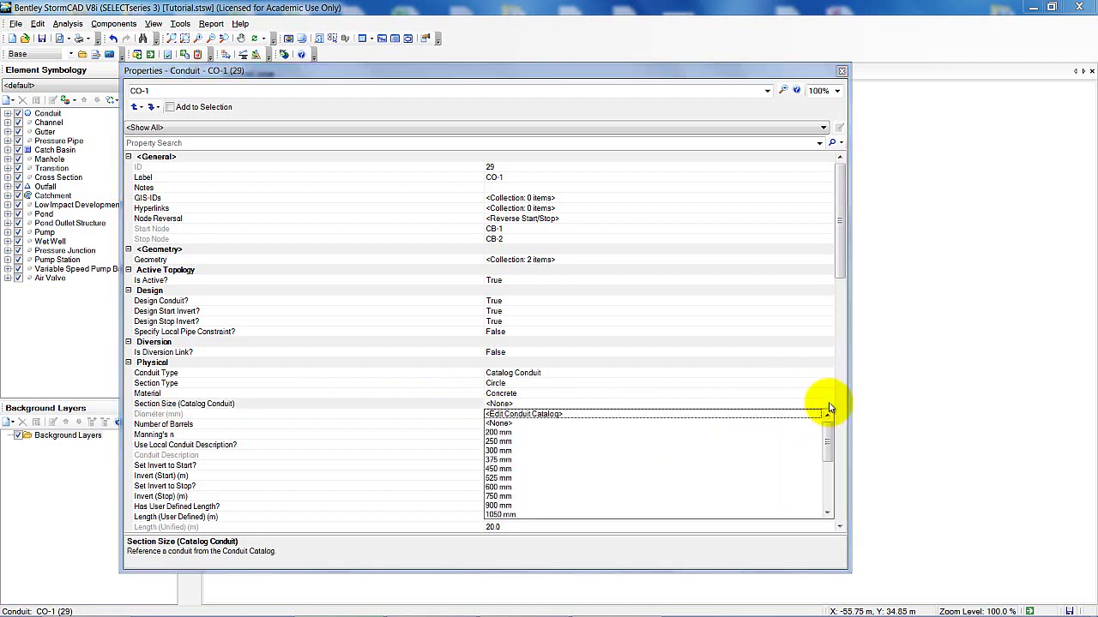
pyautogui.click(505, 435)
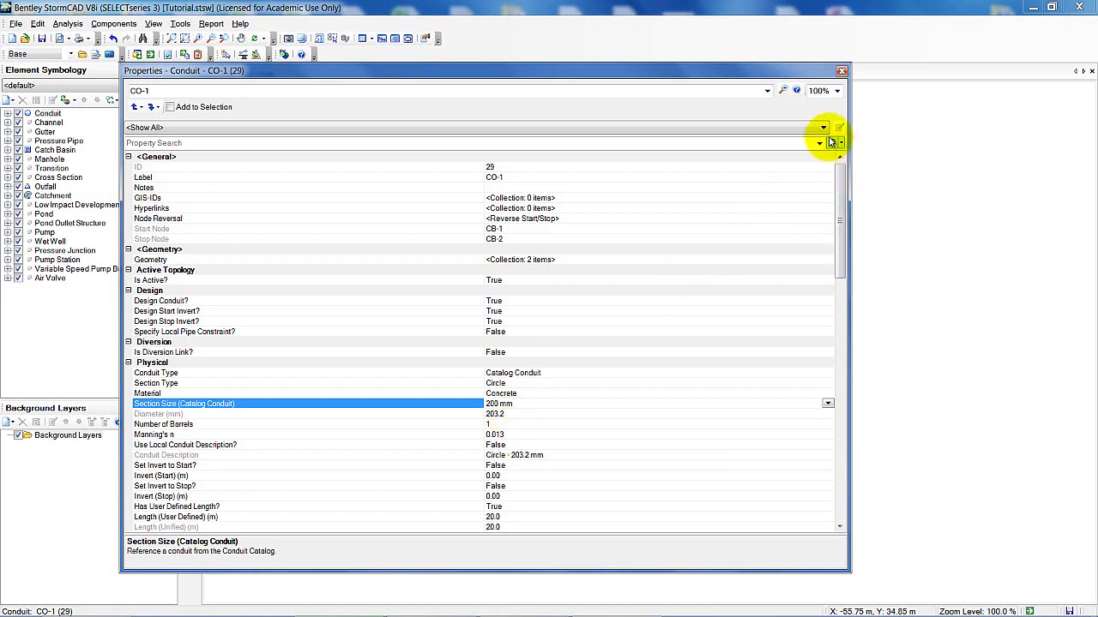
# Show the properties of conduit CO-2 and set Design Conduit to True.
pyautogui.click(766, 91)
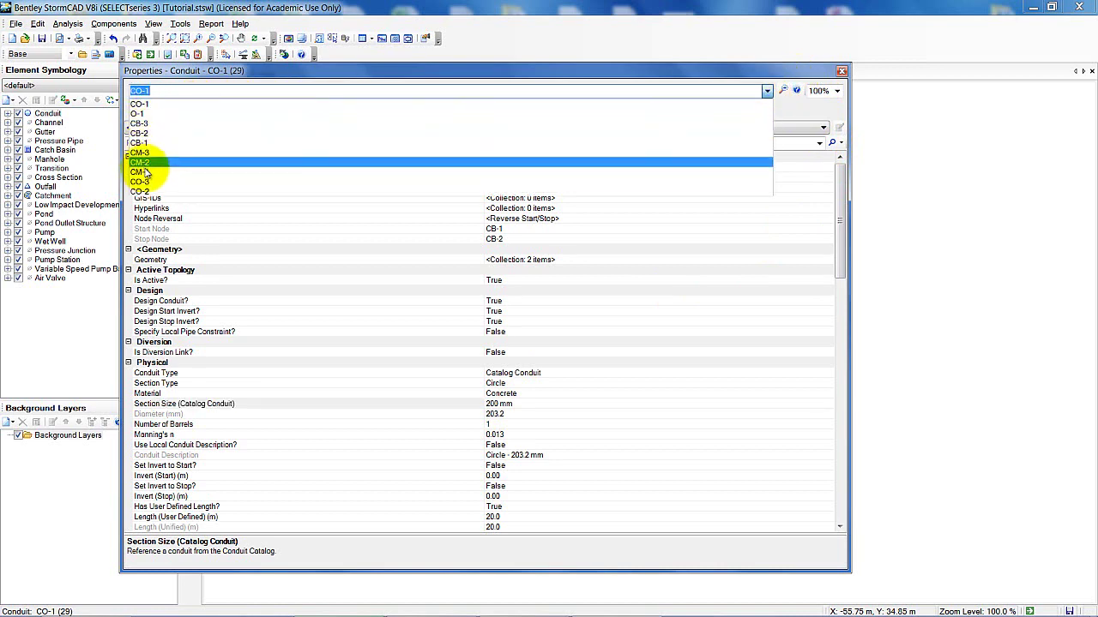
pyautogui.click(146, 190)
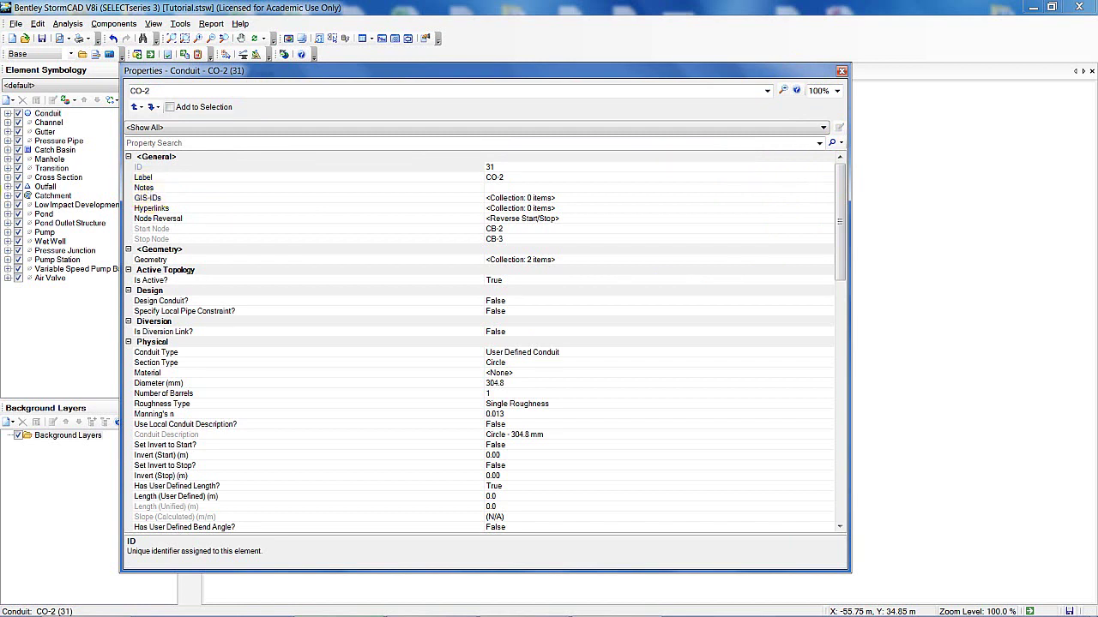
pyautogui.click(326, 301)
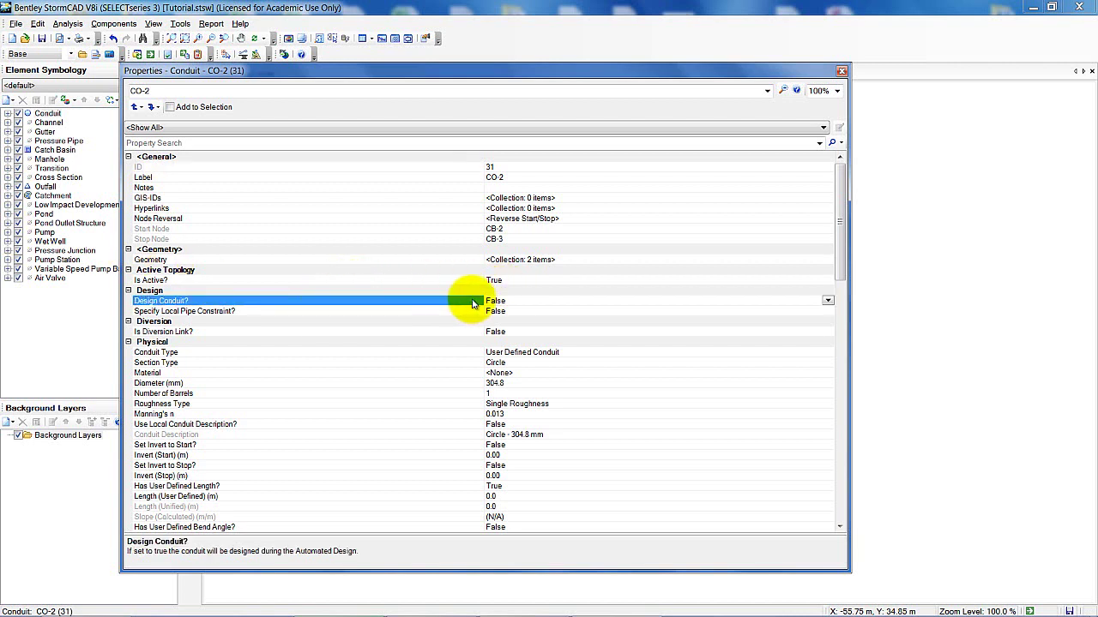
pyautogui.click(827, 302)
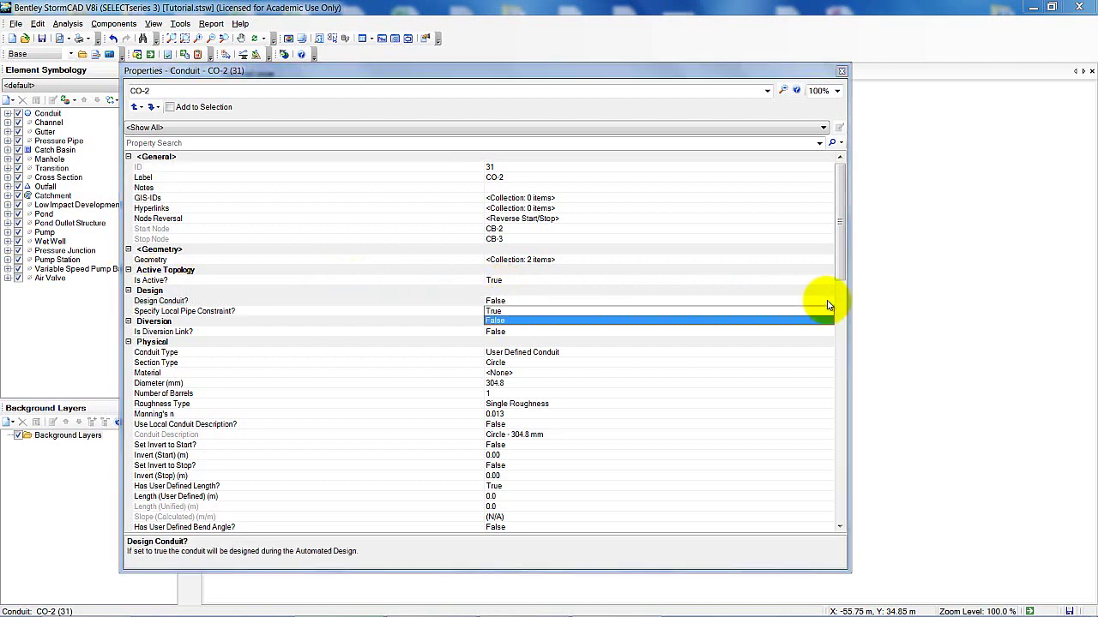
pyautogui.click(502, 311)
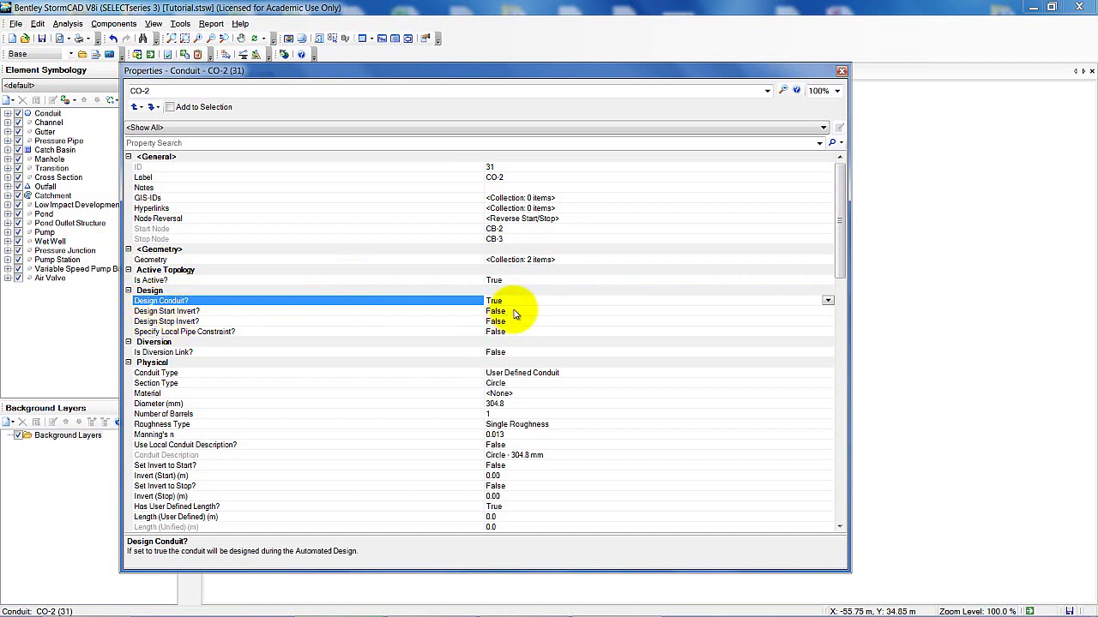
# Set both Design Start Invert and Design Stop Invert to True for conduit CO-2.
pyautogui.click(506, 311)
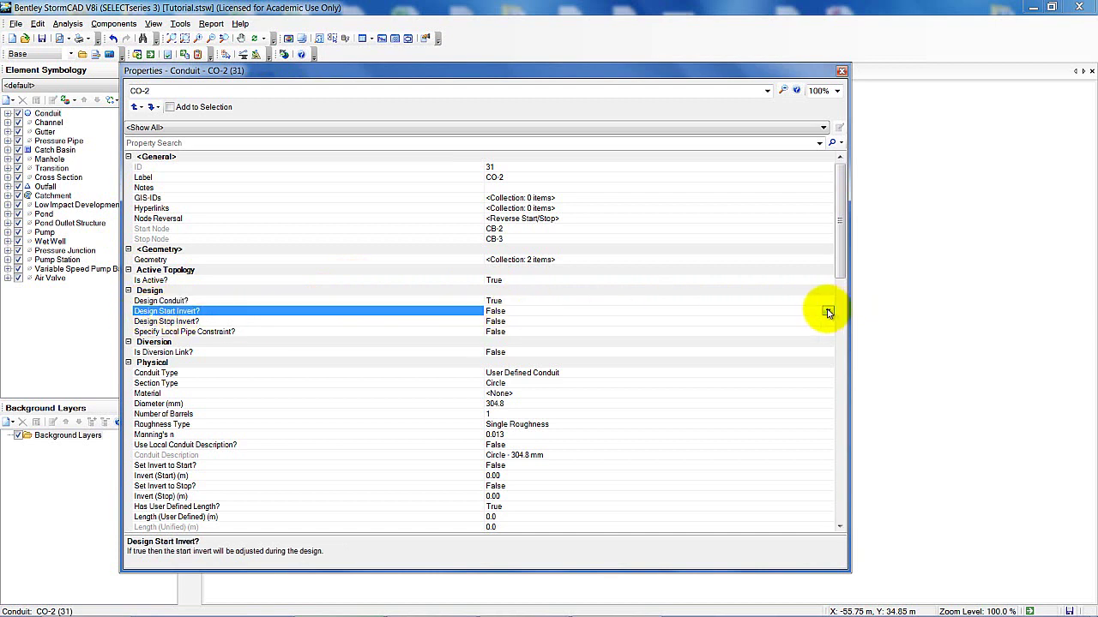
pyautogui.click(827, 312)
pyautogui.click(513, 321)
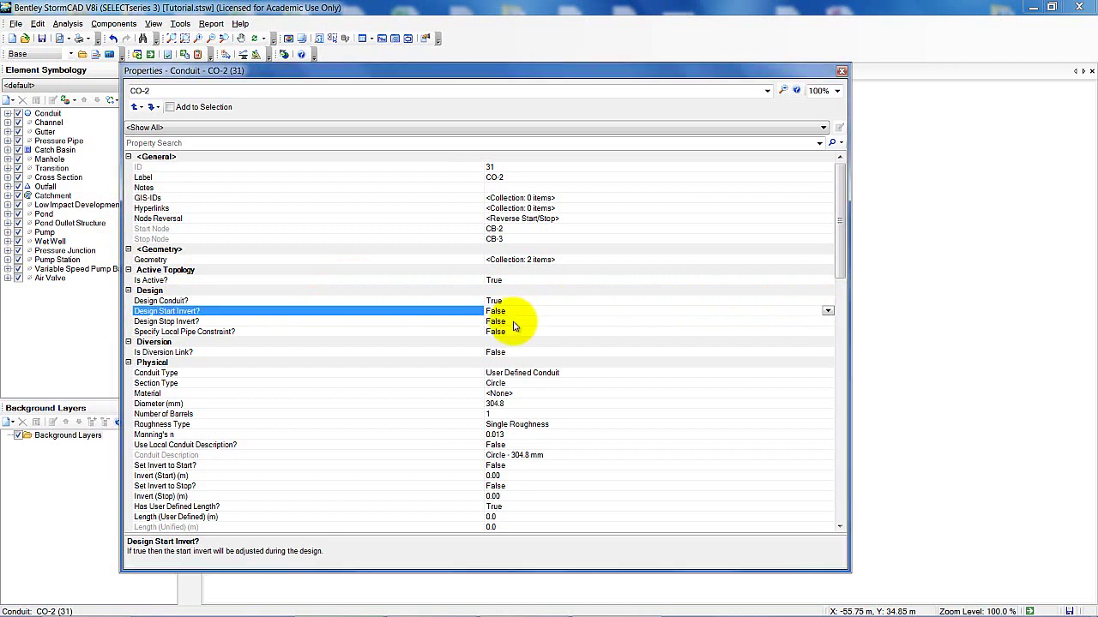
pyautogui.click(211, 323)
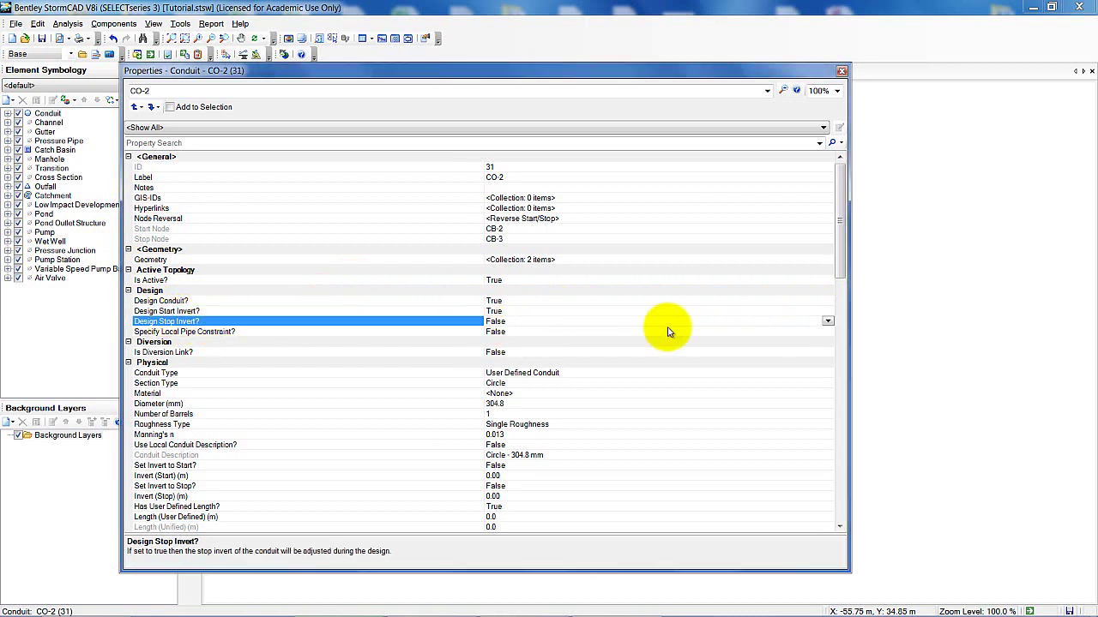
pyautogui.click(827, 321)
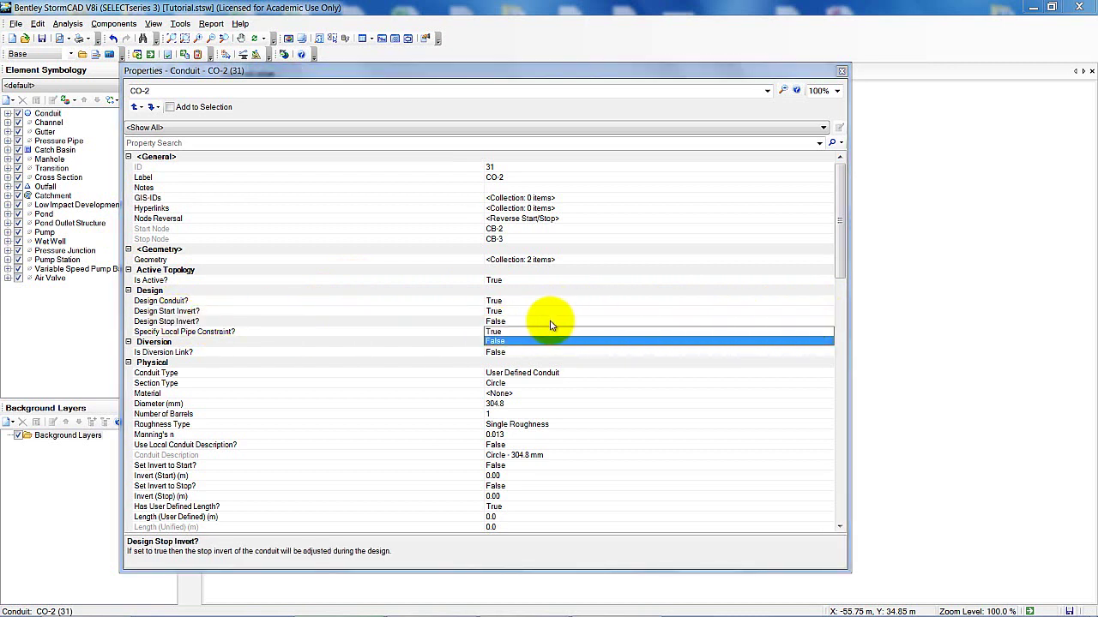
pyautogui.click(501, 332)
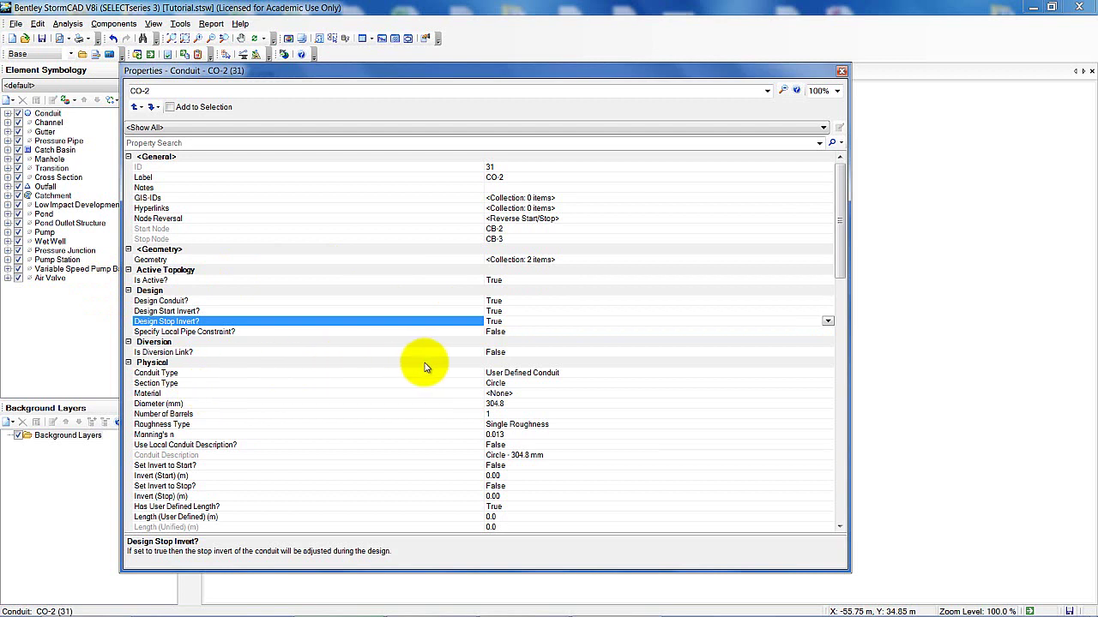
# Set the conduit type of CO-2 to Catalog Conduit.
pyautogui.click(526, 375)
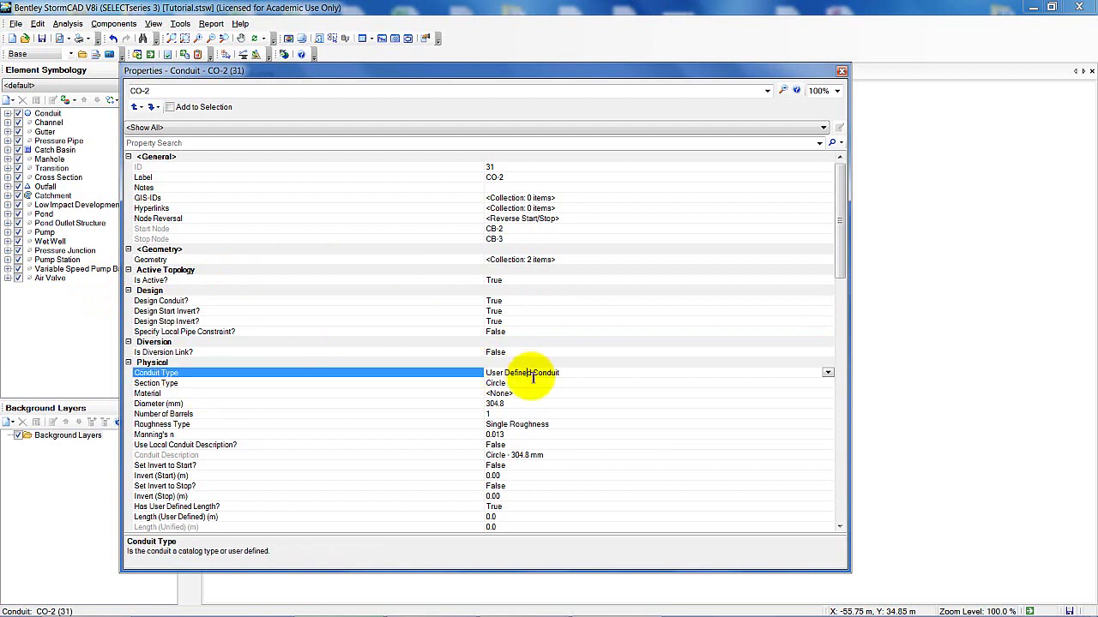
pyautogui.click(828, 375)
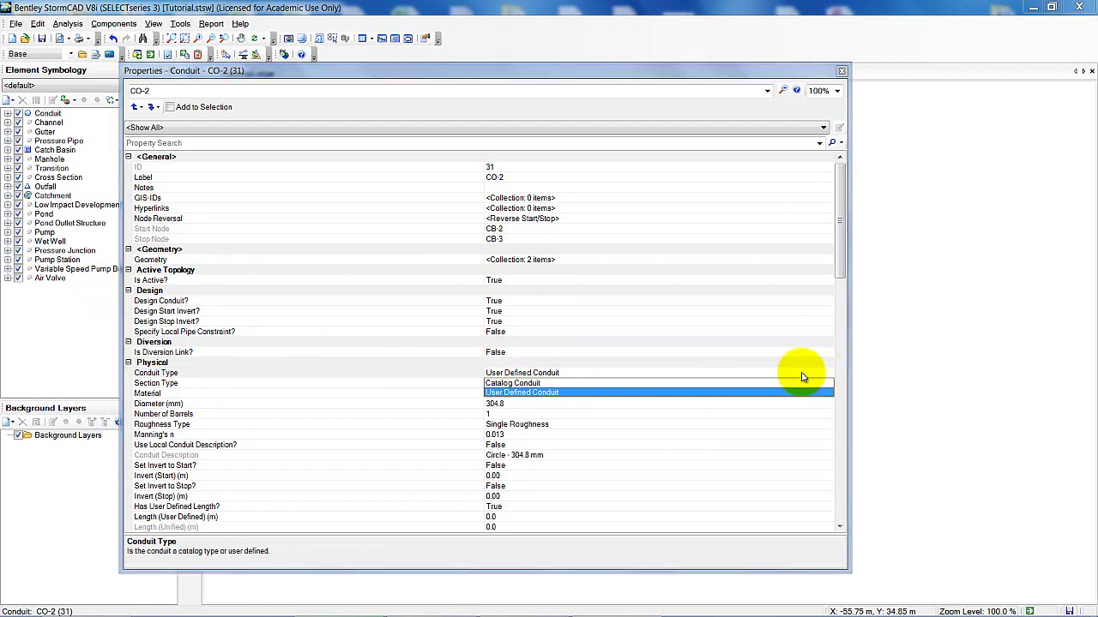
pyautogui.click(503, 388)
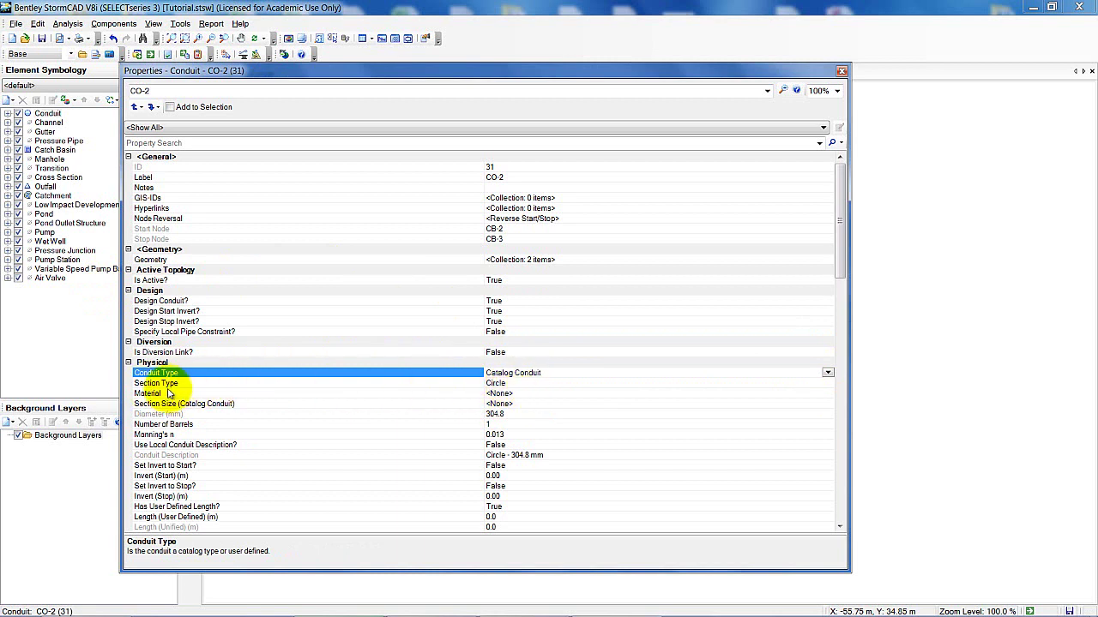
# Set the material of conduit CO-2 to Concrete and its catalog section size to 200 mm.
pyautogui.click(500, 393)
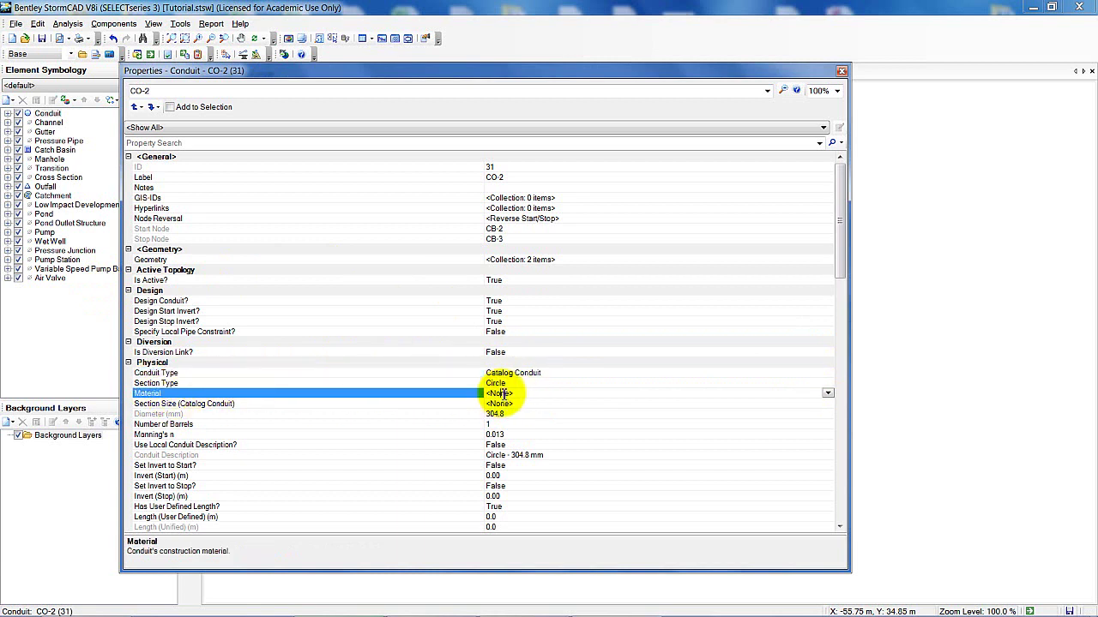
pyautogui.click(828, 393)
pyautogui.click(500, 415)
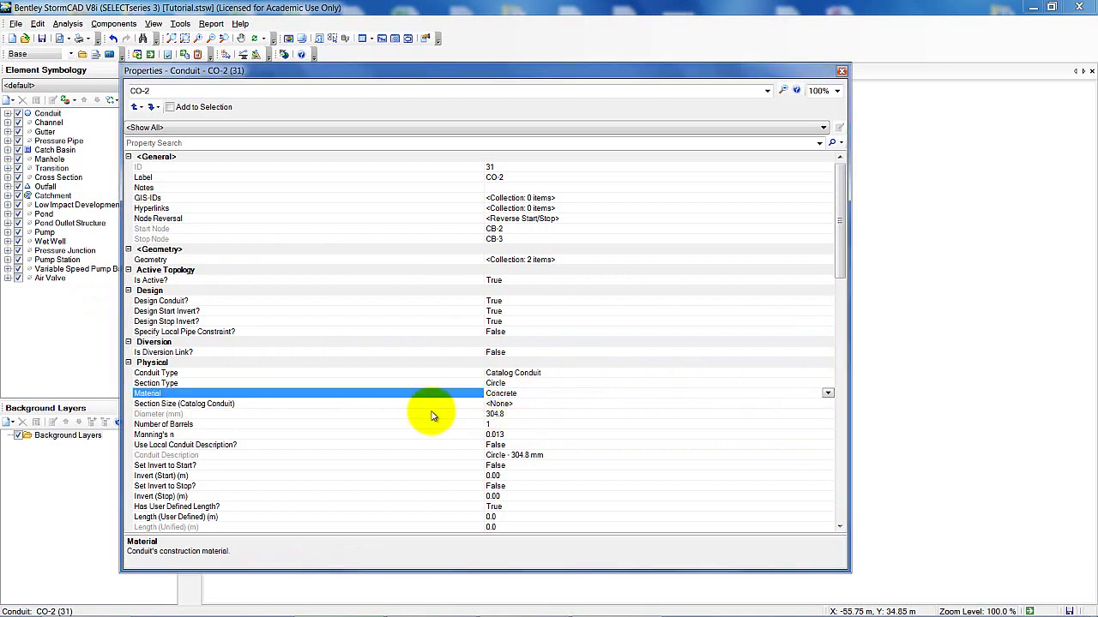
pyautogui.click(504, 403)
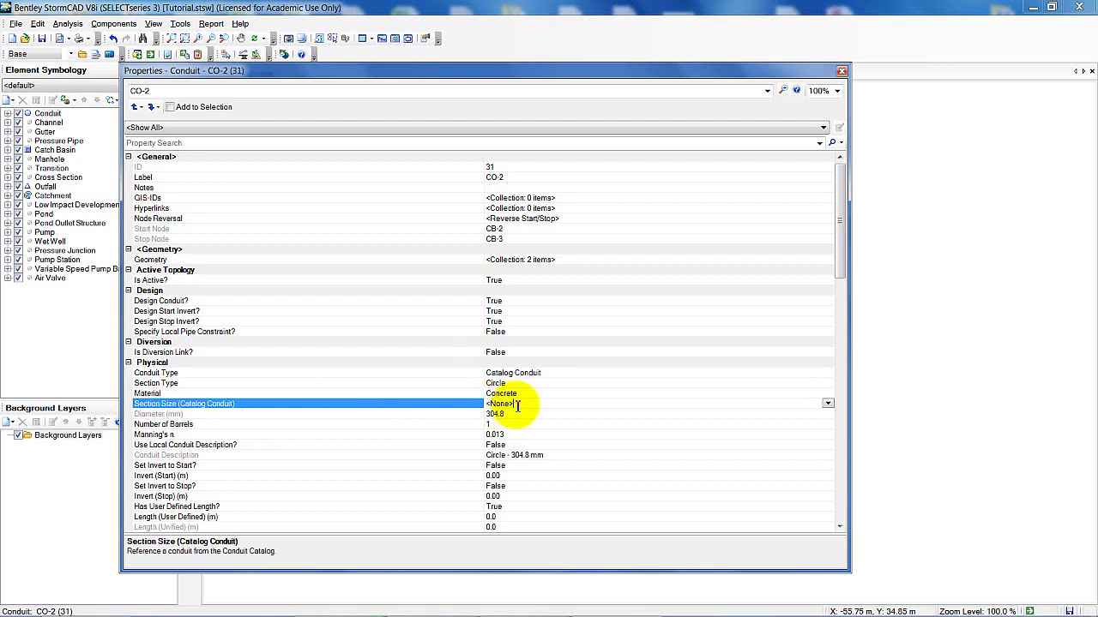
pyautogui.click(827, 403)
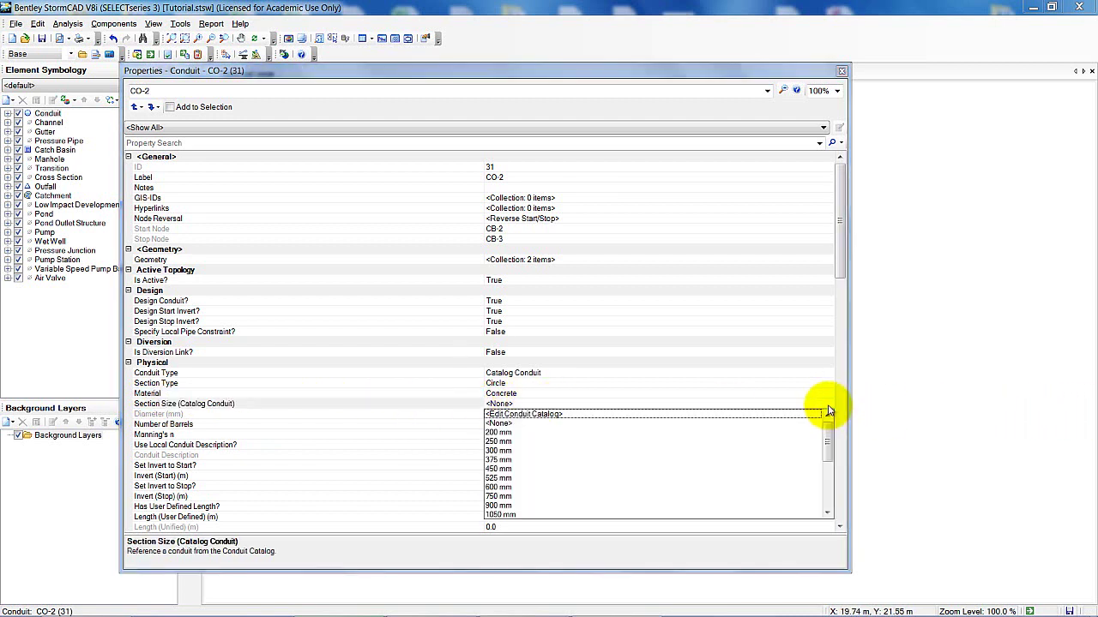
pyautogui.click(499, 433)
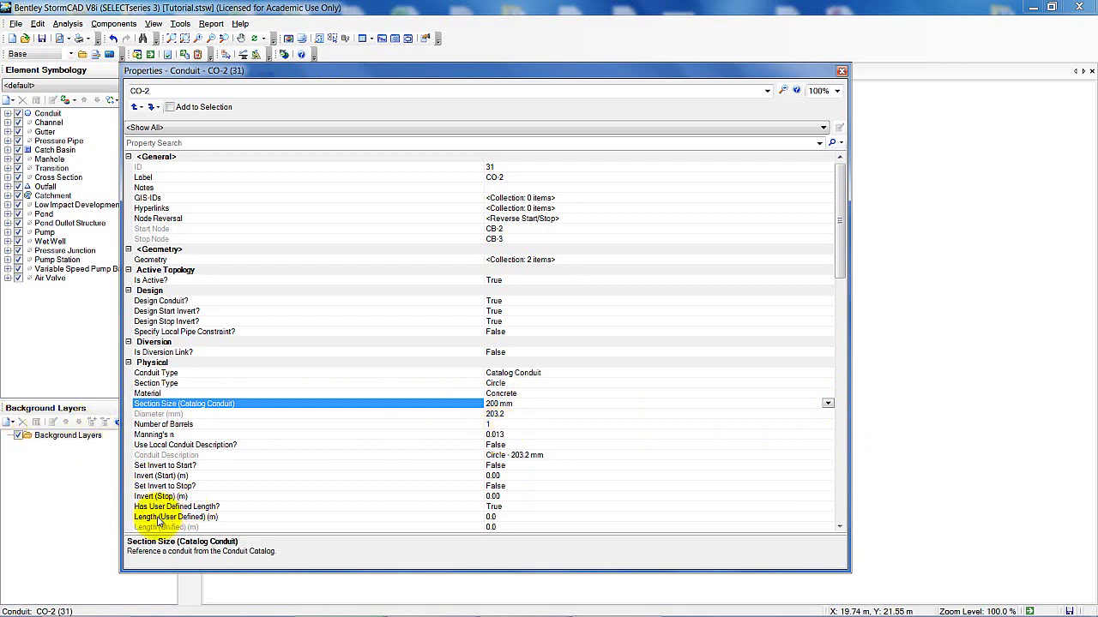
# Set the user-defined length of conduit CO-2 to 20 m.
pyautogui.click(486, 517)
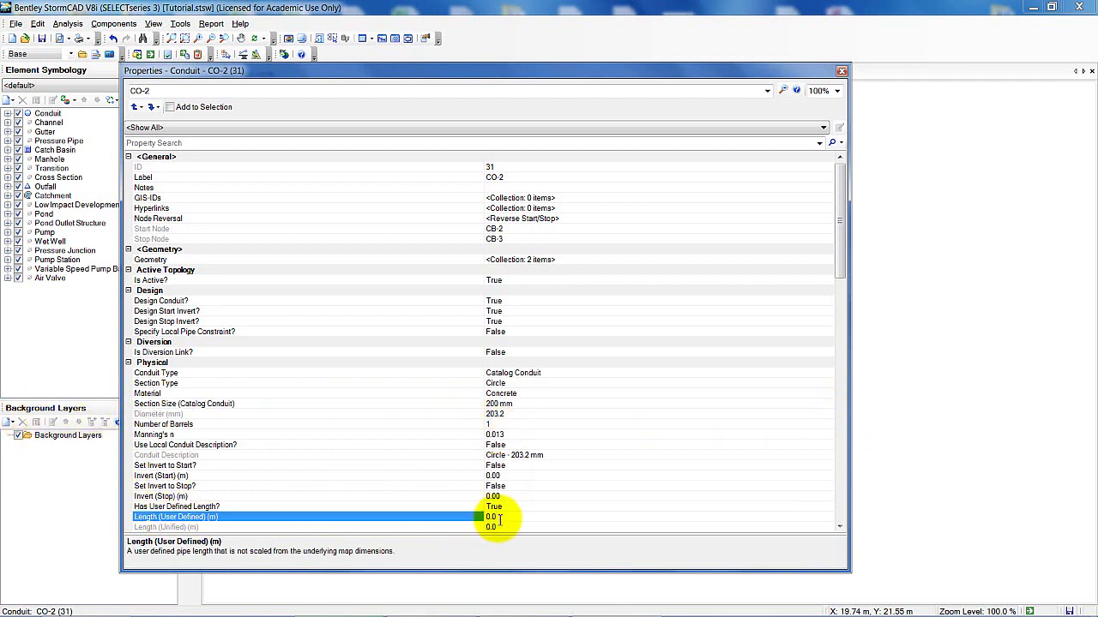
pyautogui.write('20')
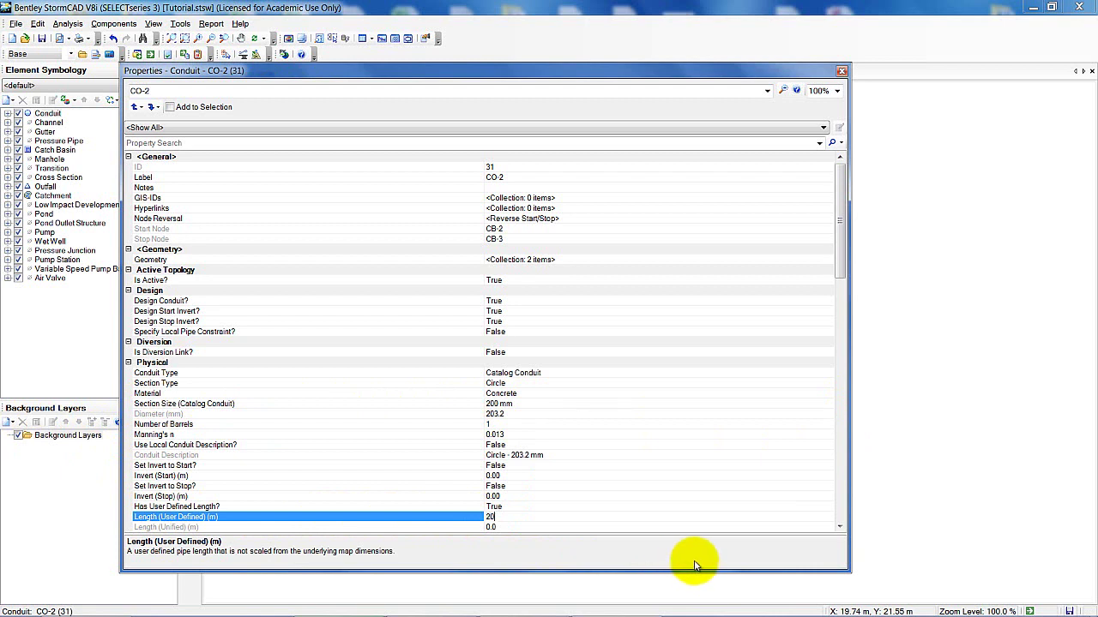
pyautogui.click(643, 478)
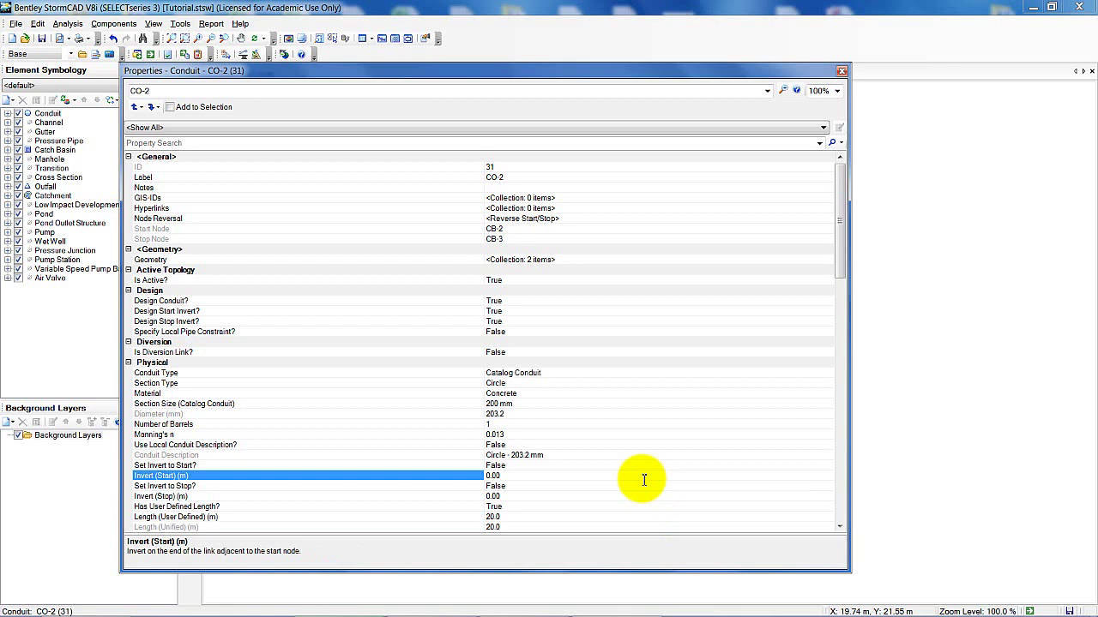
# Bring up the properties of conduit CO-3 and set its Design Conduit option to True.
pyautogui.click(767, 92)
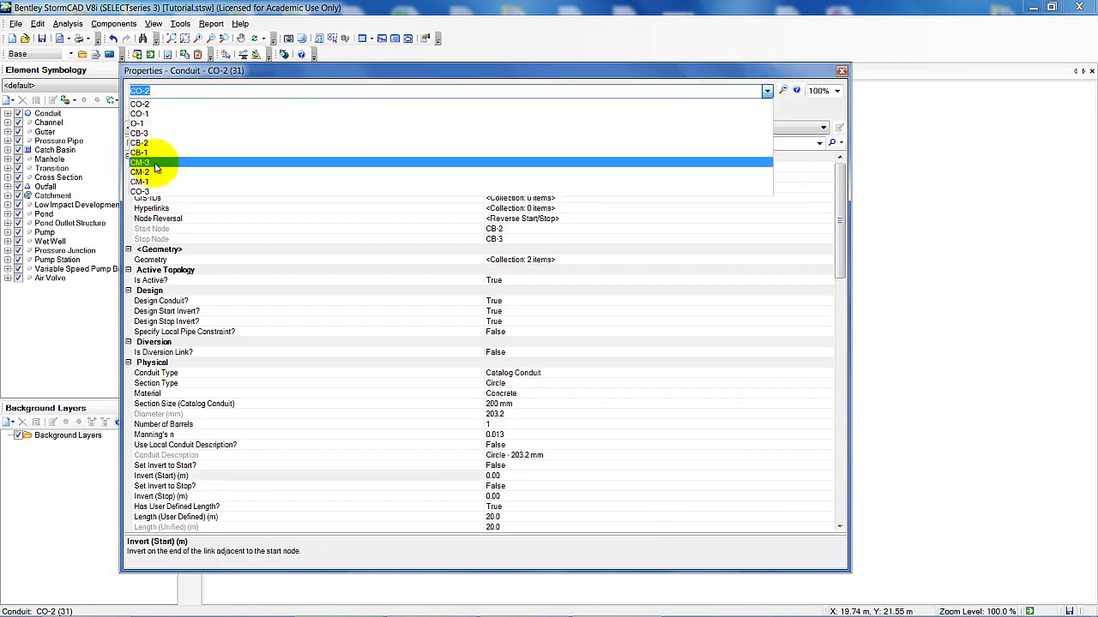
pyautogui.click(151, 190)
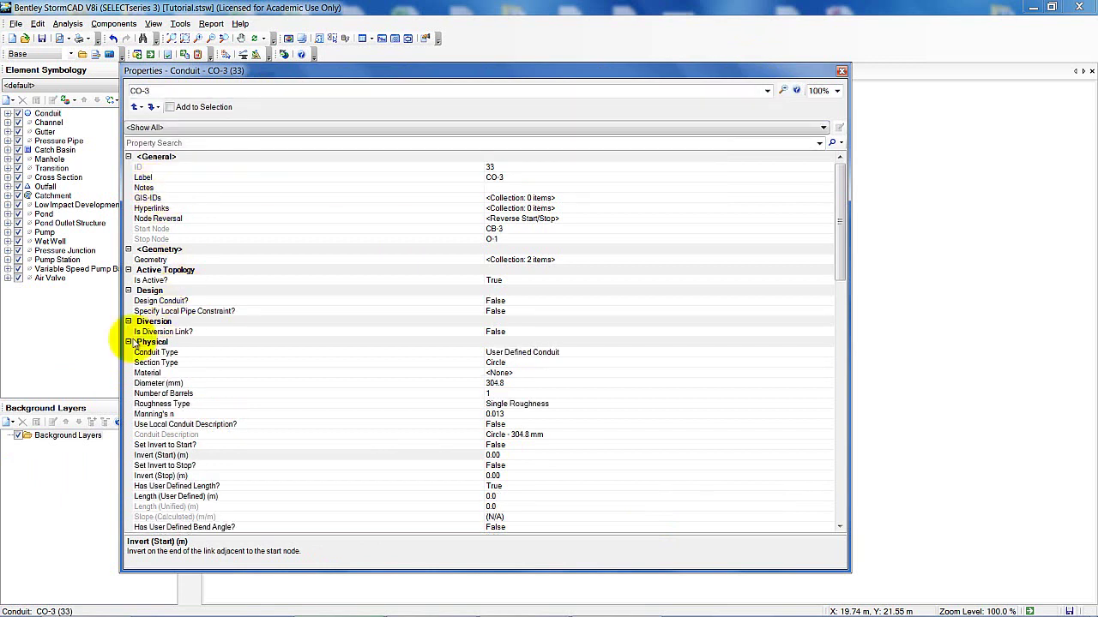
pyautogui.click(503, 302)
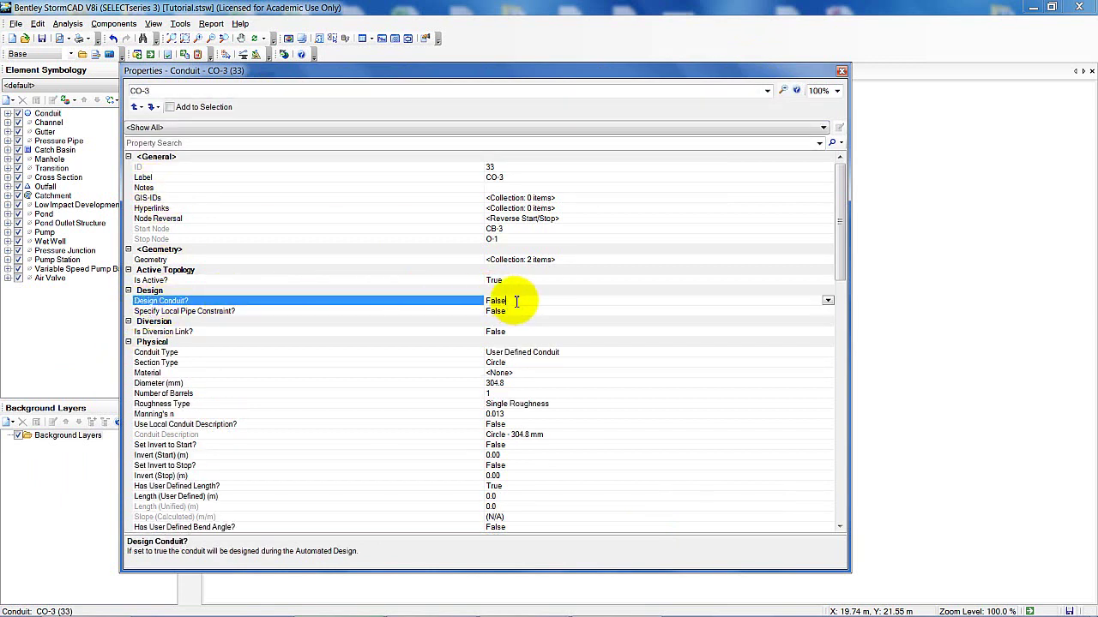
pyautogui.click(828, 302)
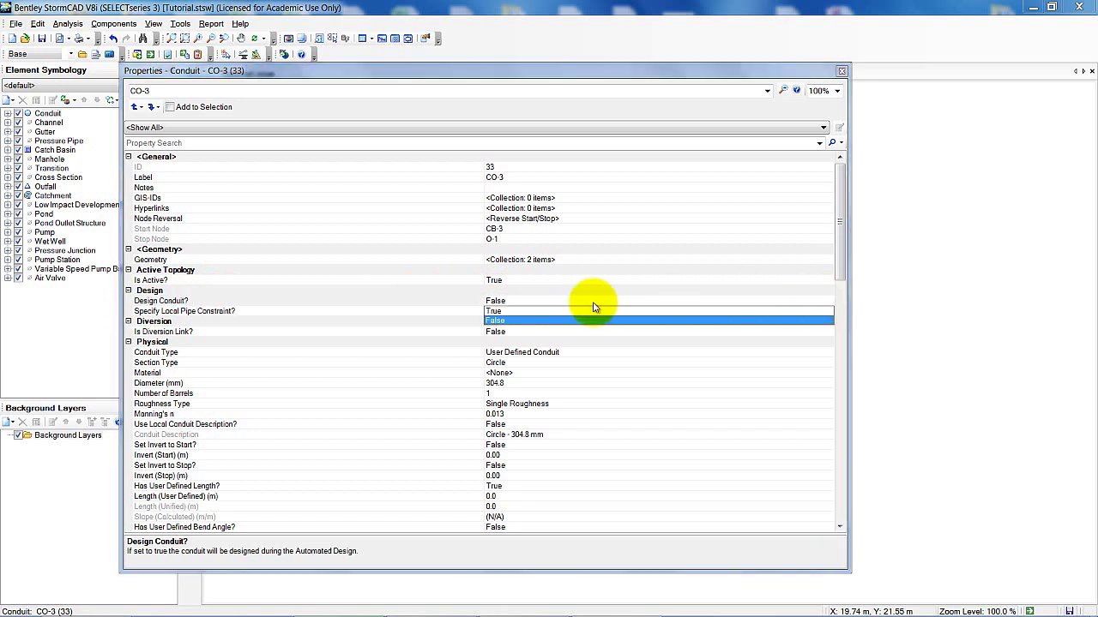
pyautogui.click(496, 313)
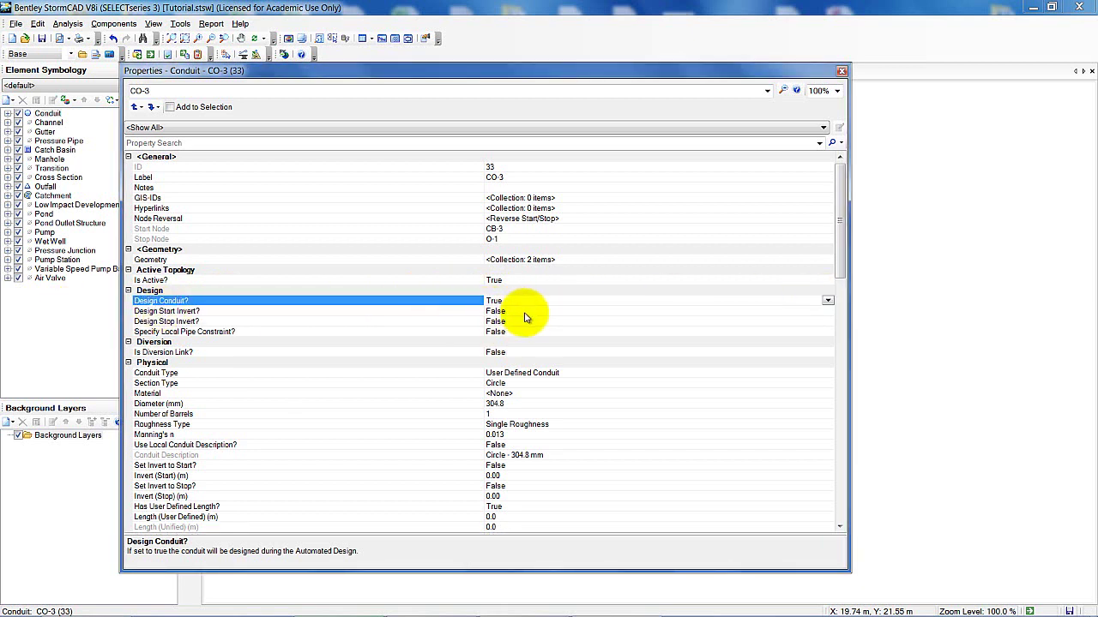
# Set both Design Start Invert and Design Stop Invert to True for conduit CO-3.
pyautogui.click(526, 312)
pyautogui.click(828, 310)
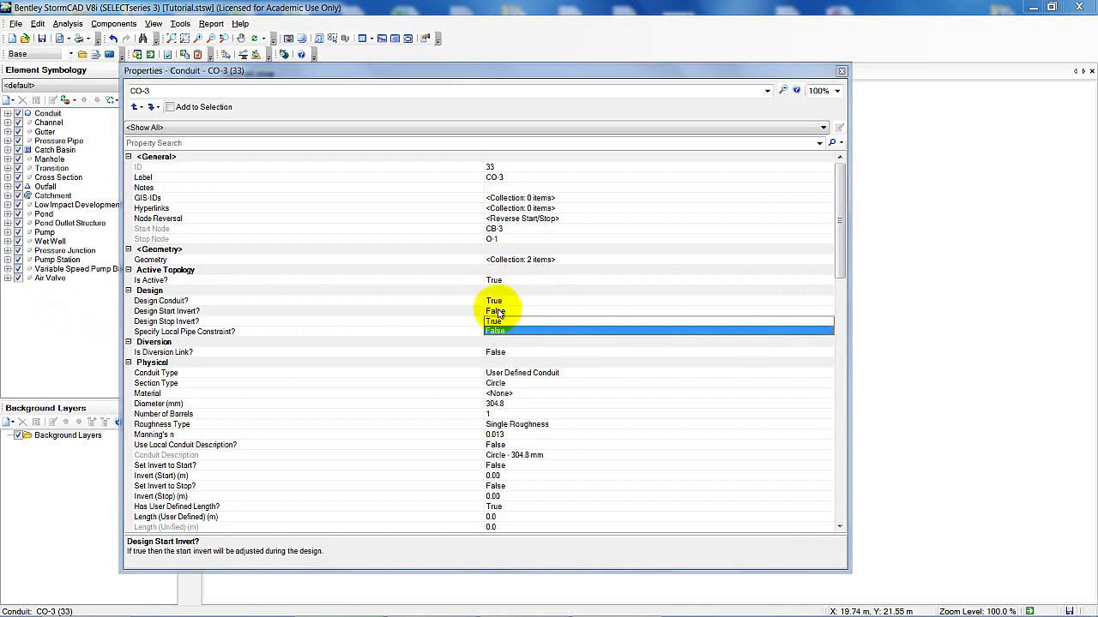
pyautogui.click(495, 322)
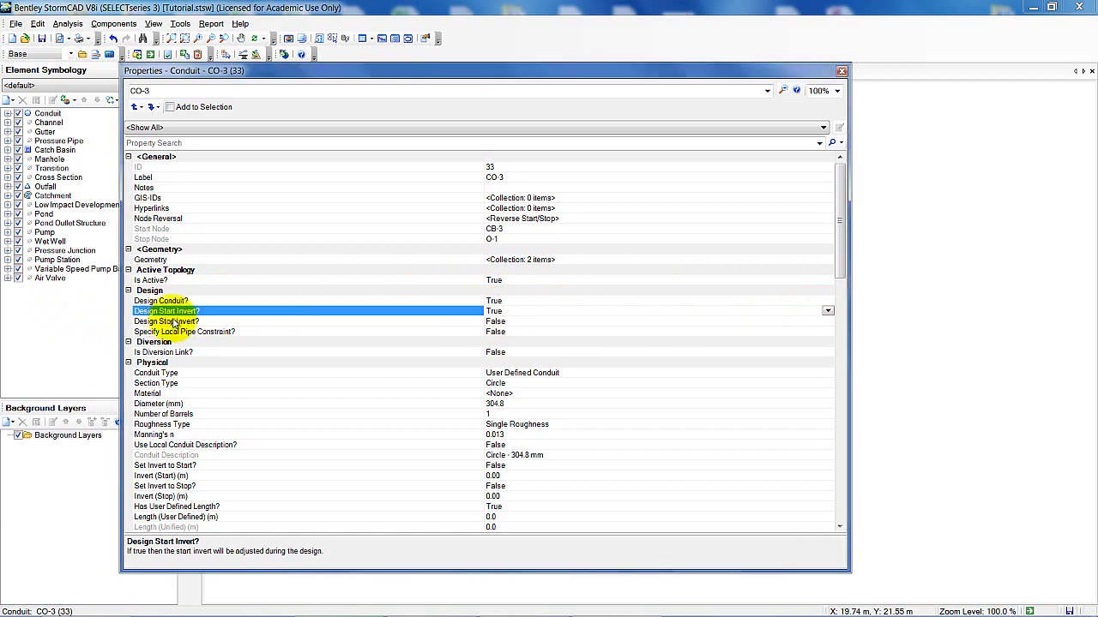
pyautogui.click(538, 320)
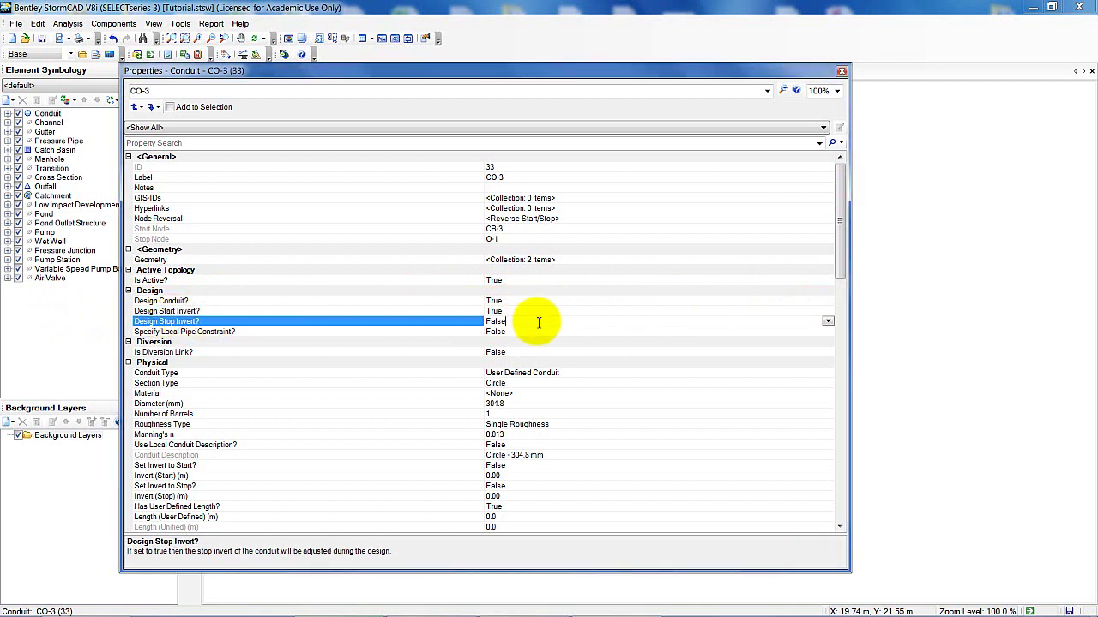
pyautogui.click(827, 324)
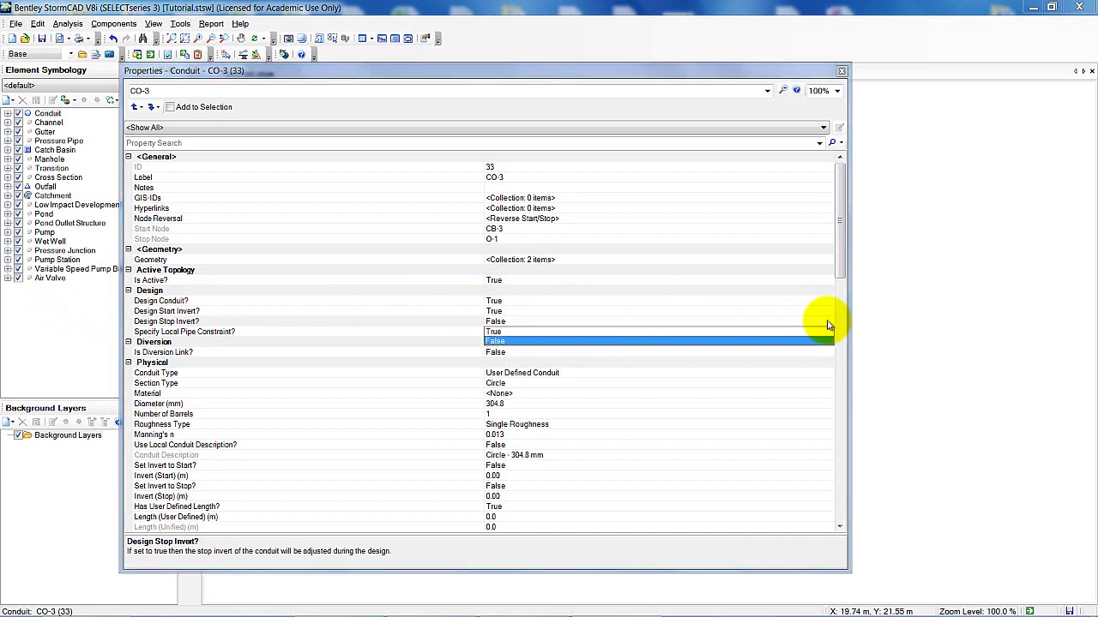
pyautogui.click(508, 338)
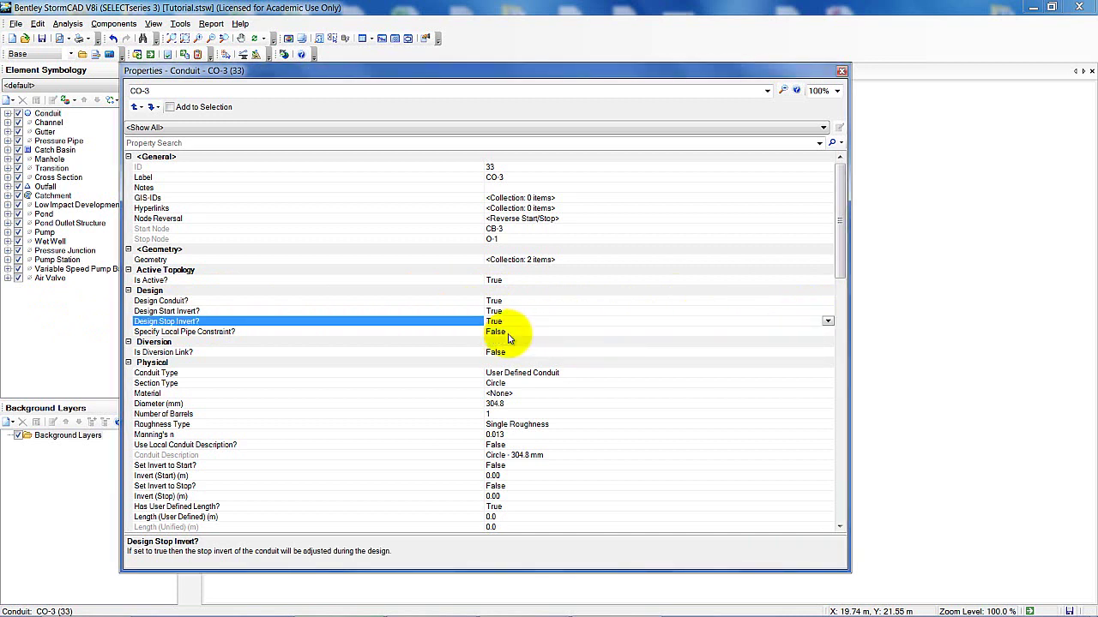
# Set the conduit type of CO-3 to Catalog Conduit and its section type to Box.
pyautogui.click(502, 372)
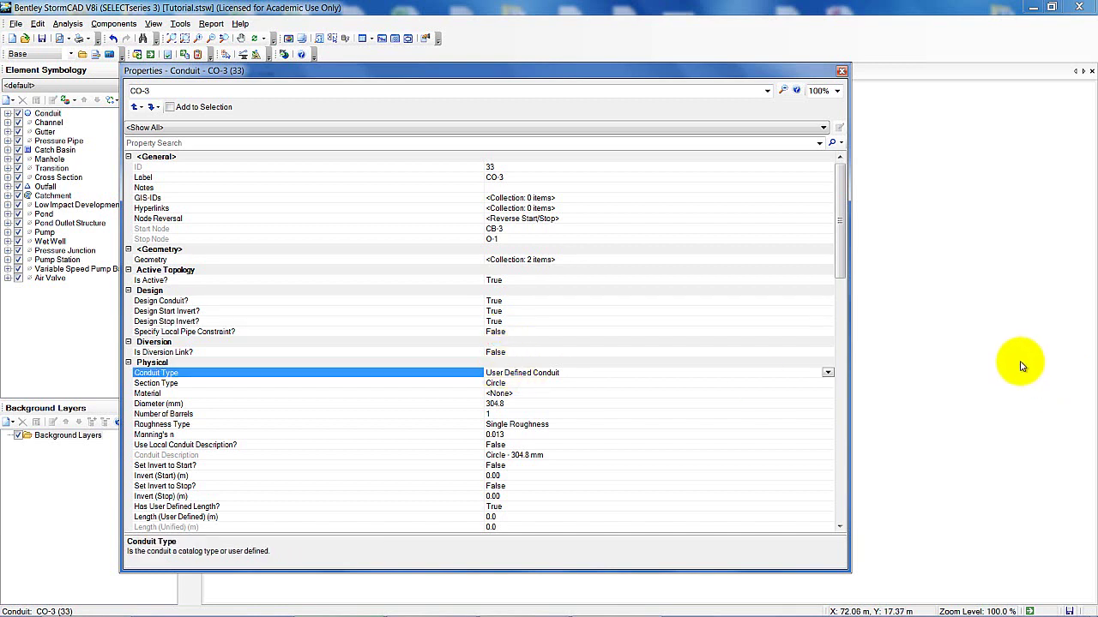
pyautogui.click(827, 375)
pyautogui.click(530, 386)
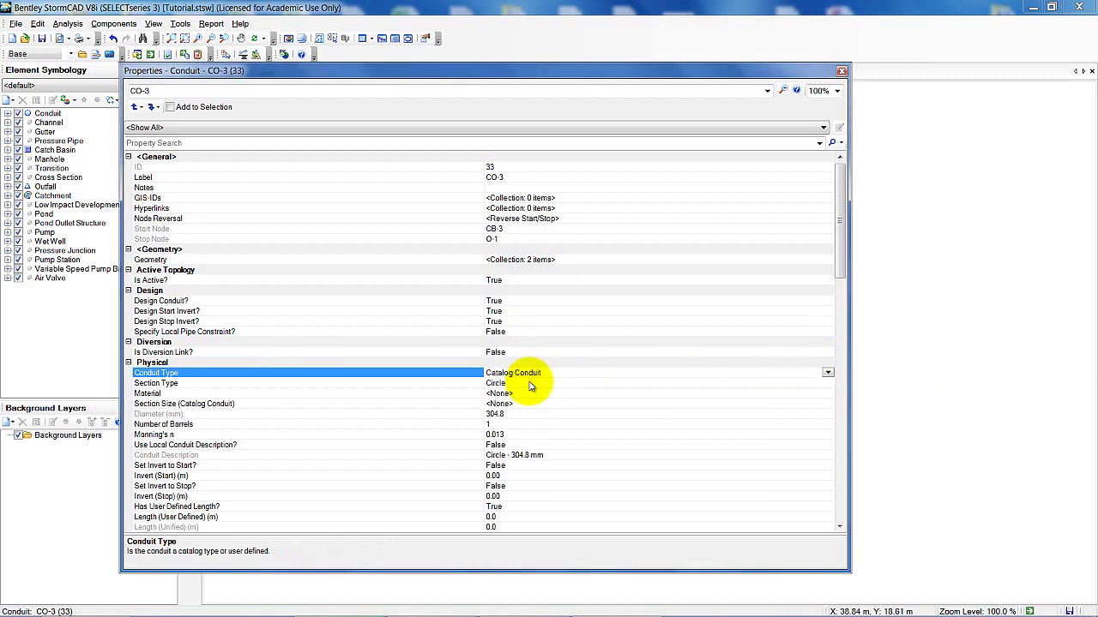
pyautogui.click(506, 384)
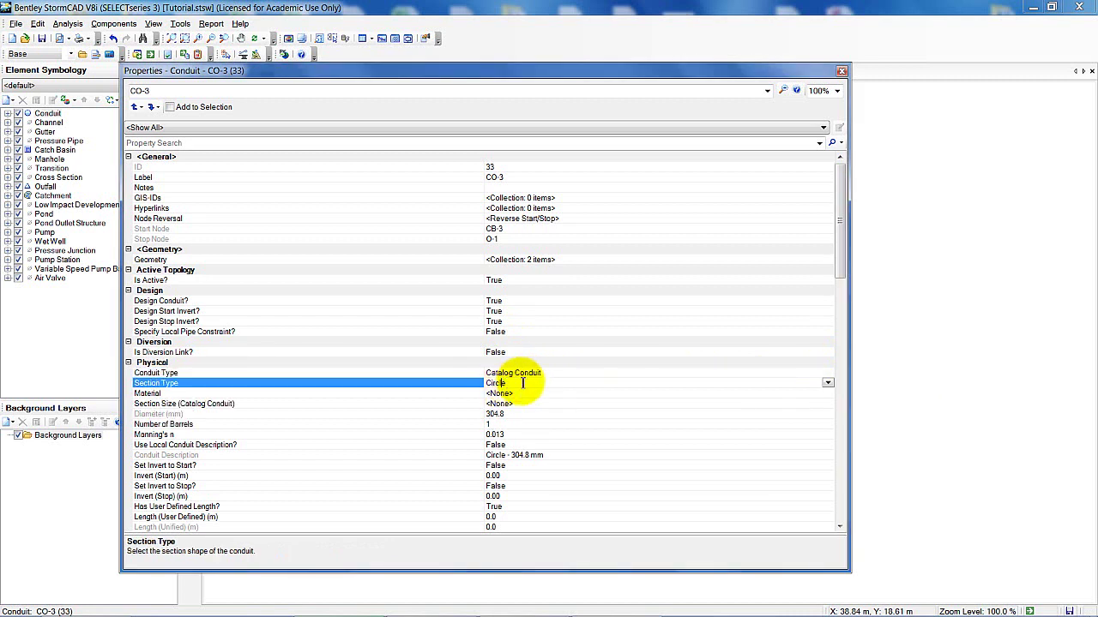
pyautogui.click(827, 384)
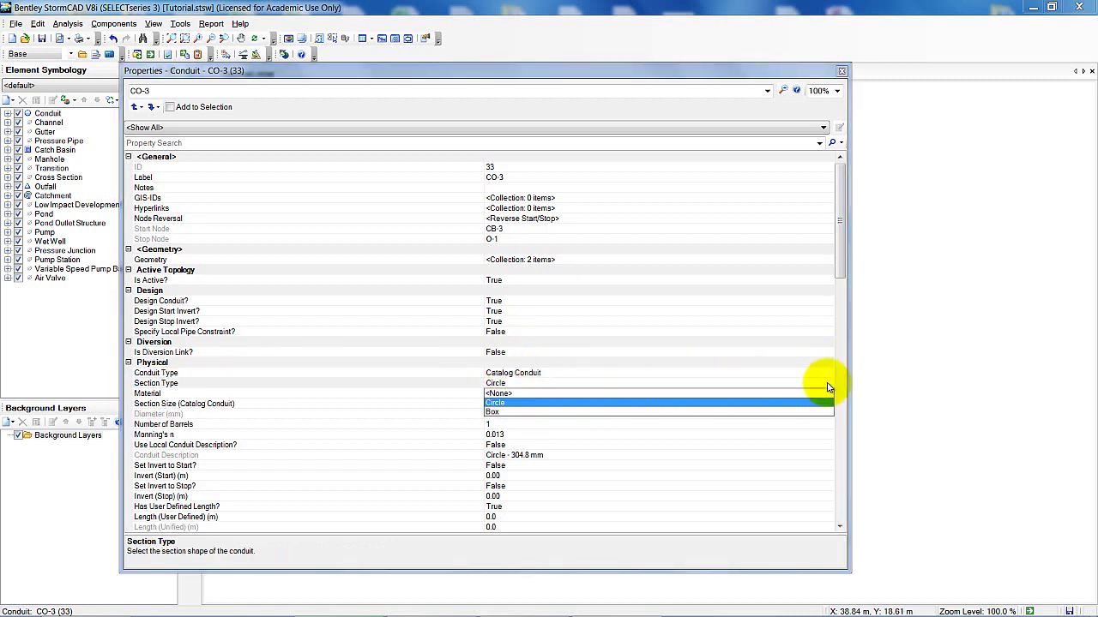
pyautogui.click(498, 412)
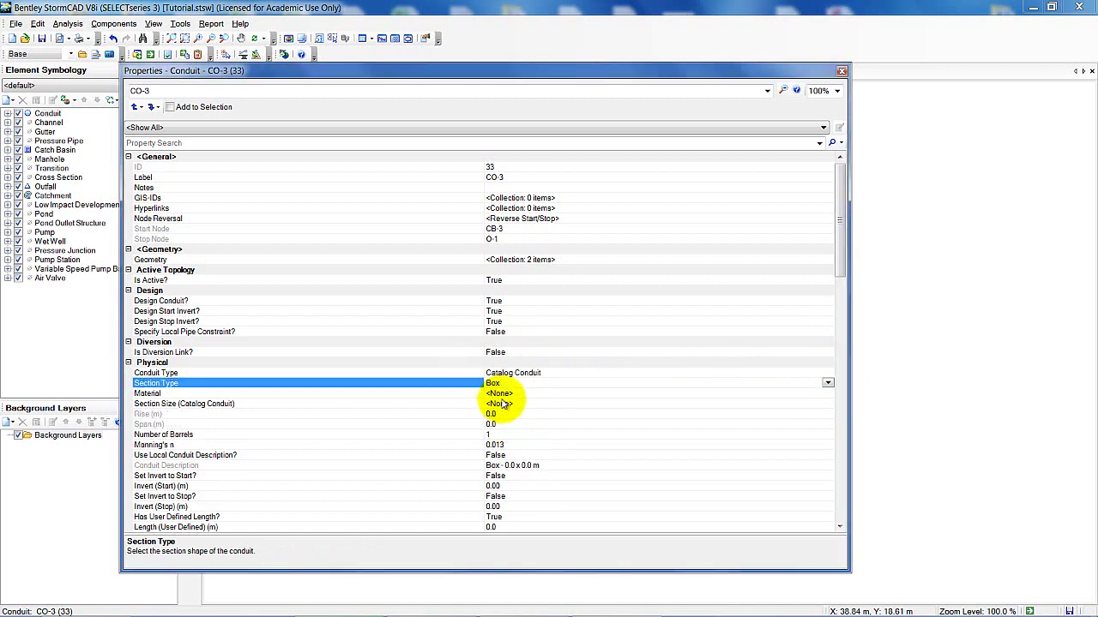
# Set the user-defined length of conduit CO-3 to 10 m.
pyautogui.click(502, 528)
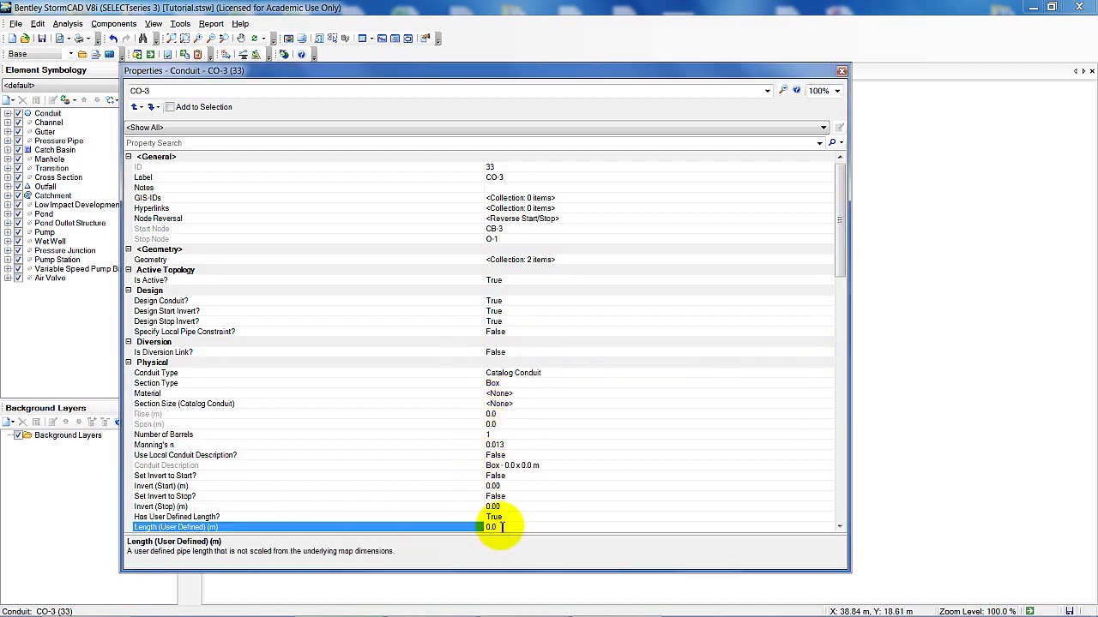
pyautogui.press('BackSpace')
pyautogui.press('BackSpace')
pyautogui.press('BackSpace')
pyautogui.write('10')
pyautogui.click(590, 458)
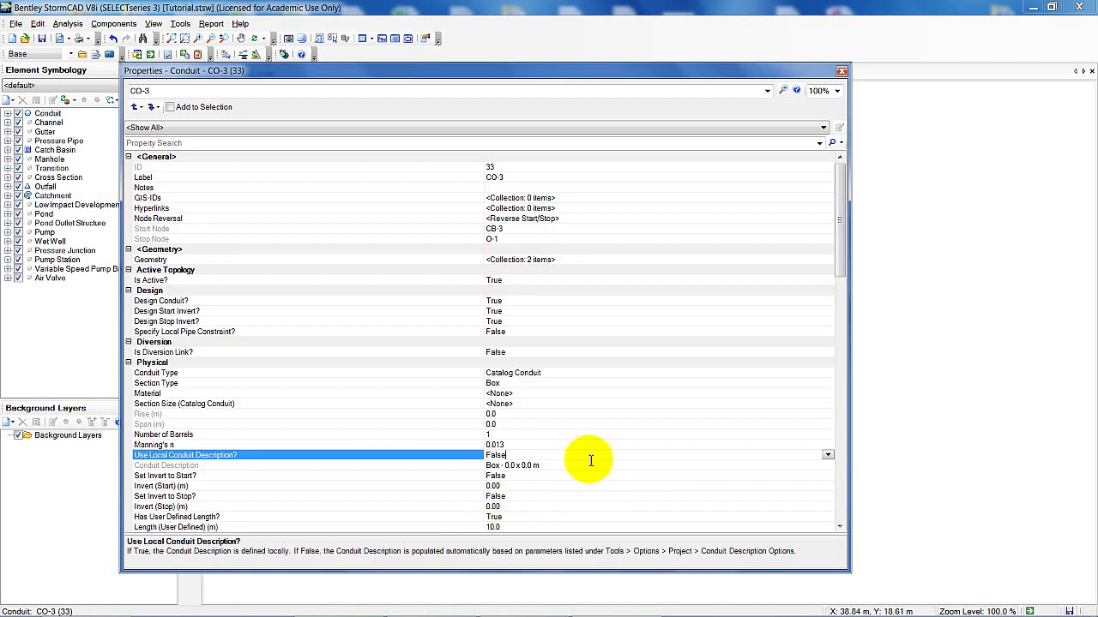
# Set the material of conduit CO-3 to Concrete and its catalog section size to 610 x 610 mm, then close the properties.
pyautogui.click(167, 394)
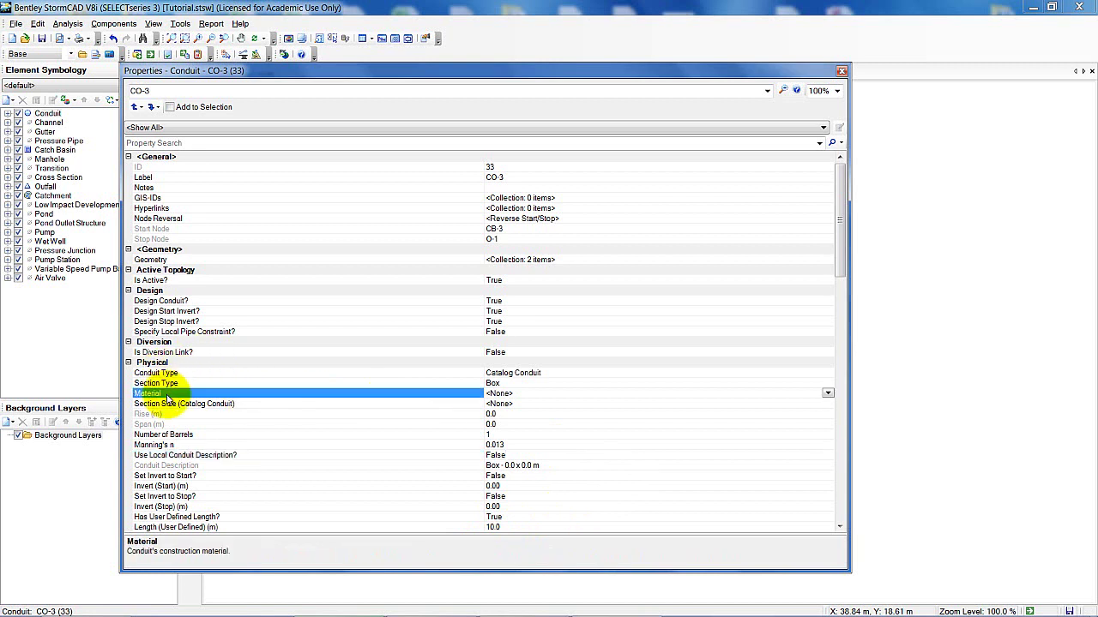
pyautogui.click(828, 394)
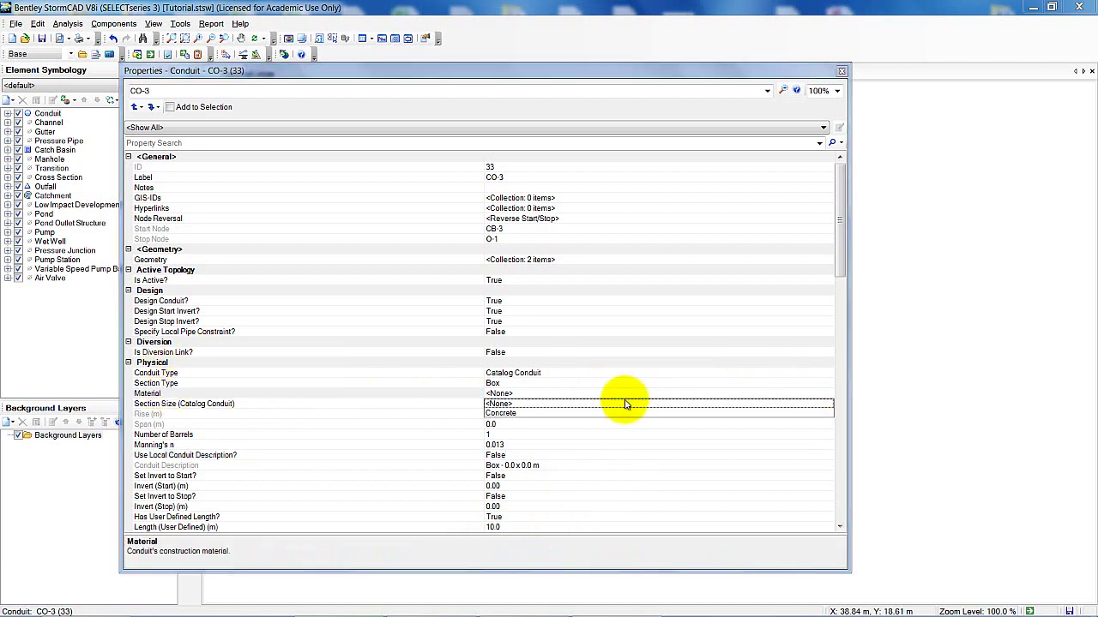
pyautogui.click(506, 413)
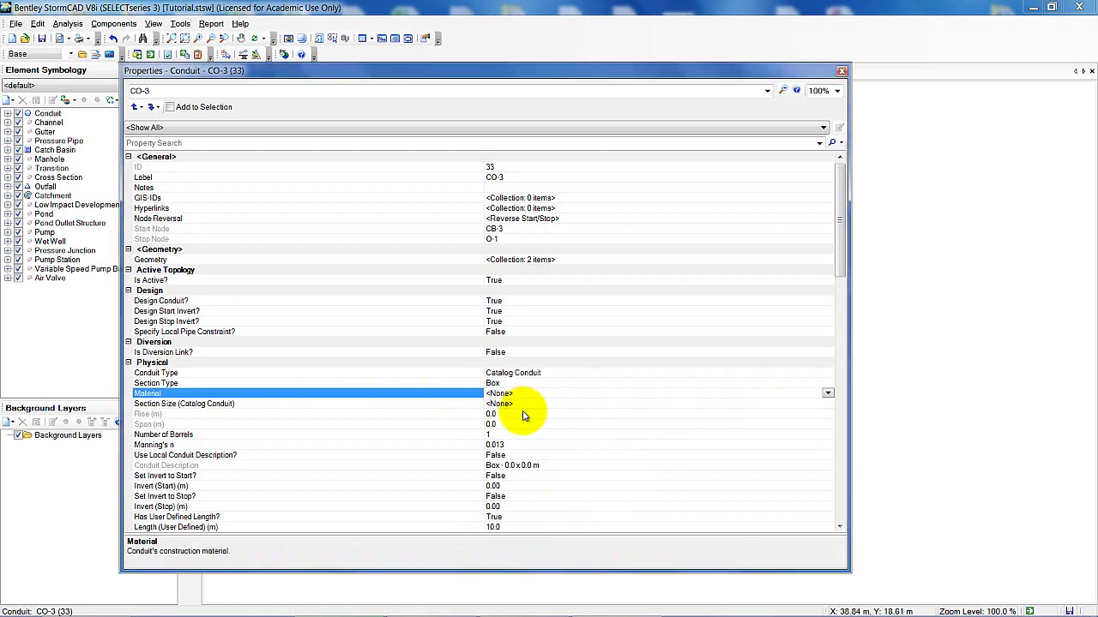
pyautogui.click(241, 408)
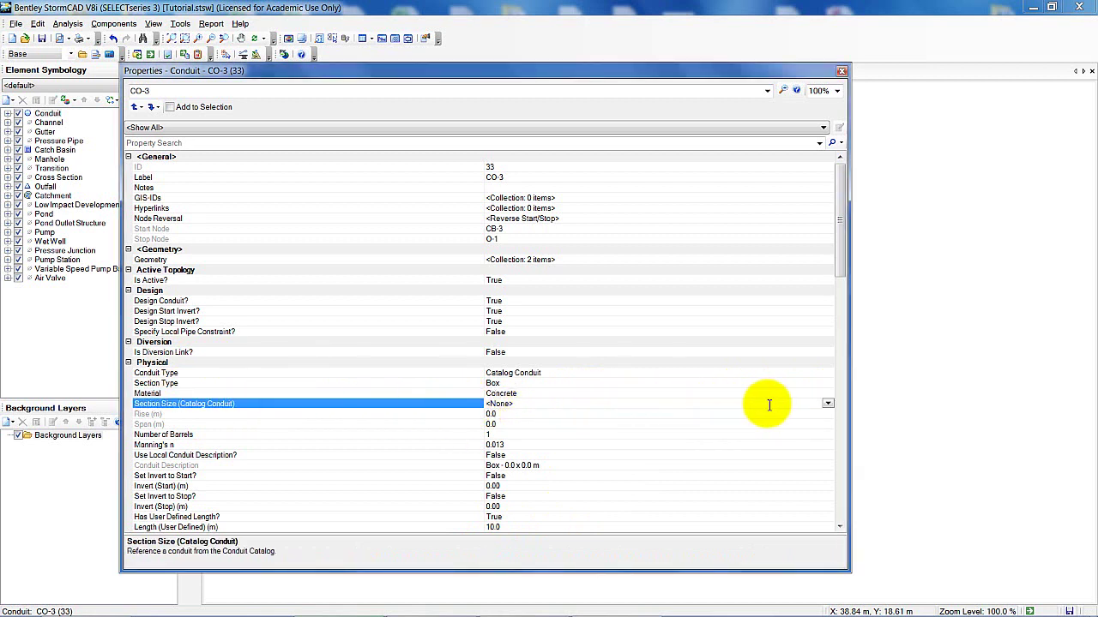
pyautogui.click(829, 405)
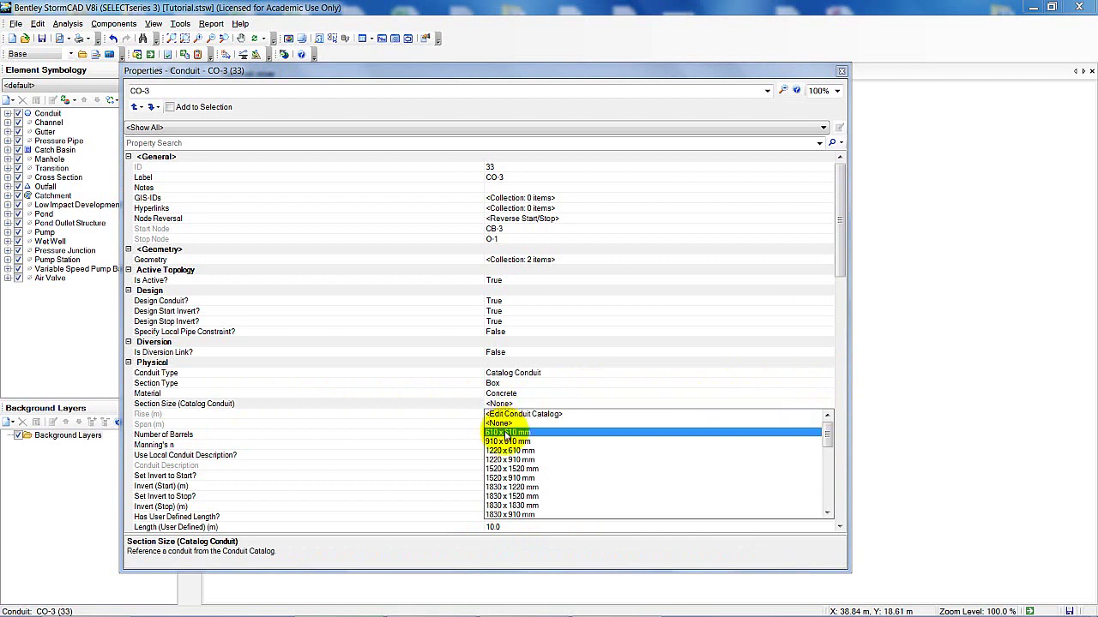
pyautogui.click(507, 432)
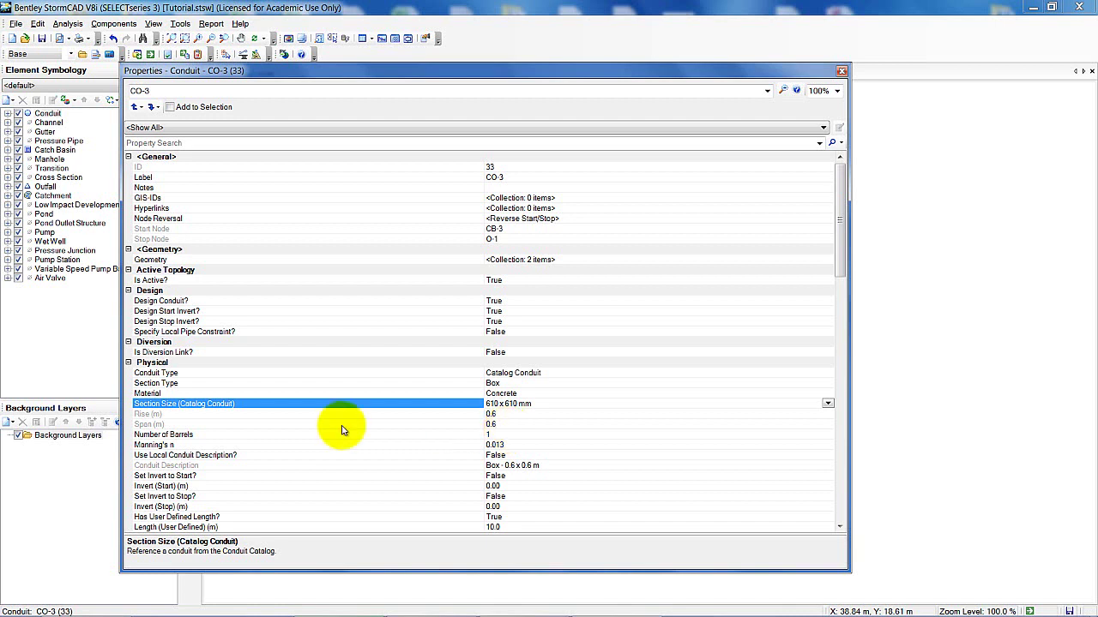
pyautogui.click(843, 74)
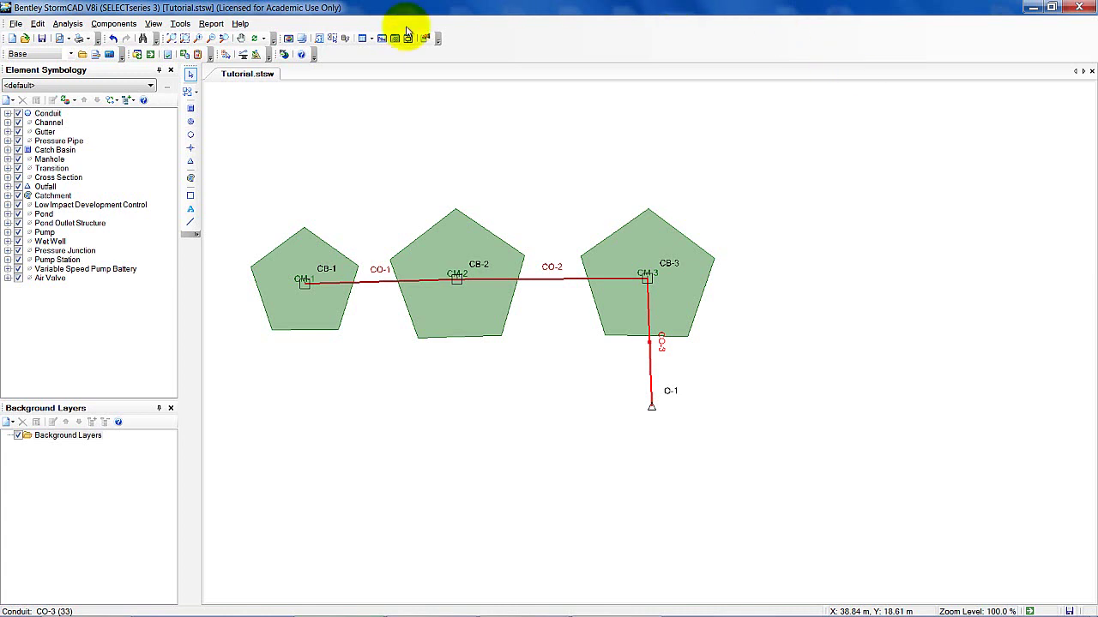
# In the default design constraints for gravity pipes, set the minimum velocity to 1.0 m/s and the maximum velocity to 3.0 m/s.
pyautogui.click(115, 24)
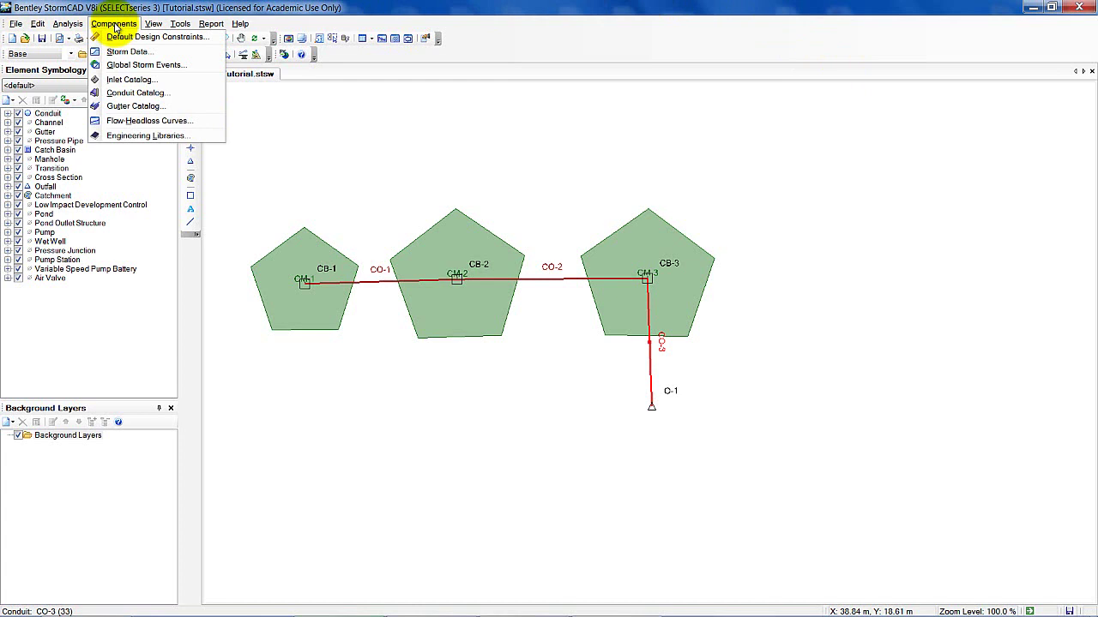
pyautogui.click(121, 38)
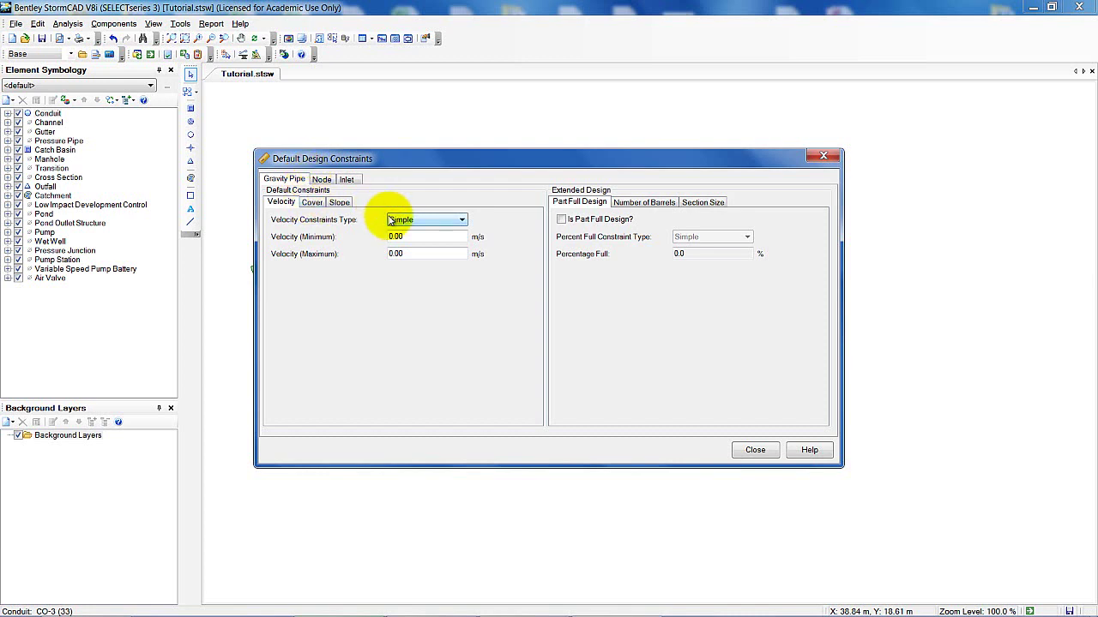
pyautogui.doubleClick(459, 239)
pyautogui.write('1.0')
pyautogui.doubleClick(420, 255)
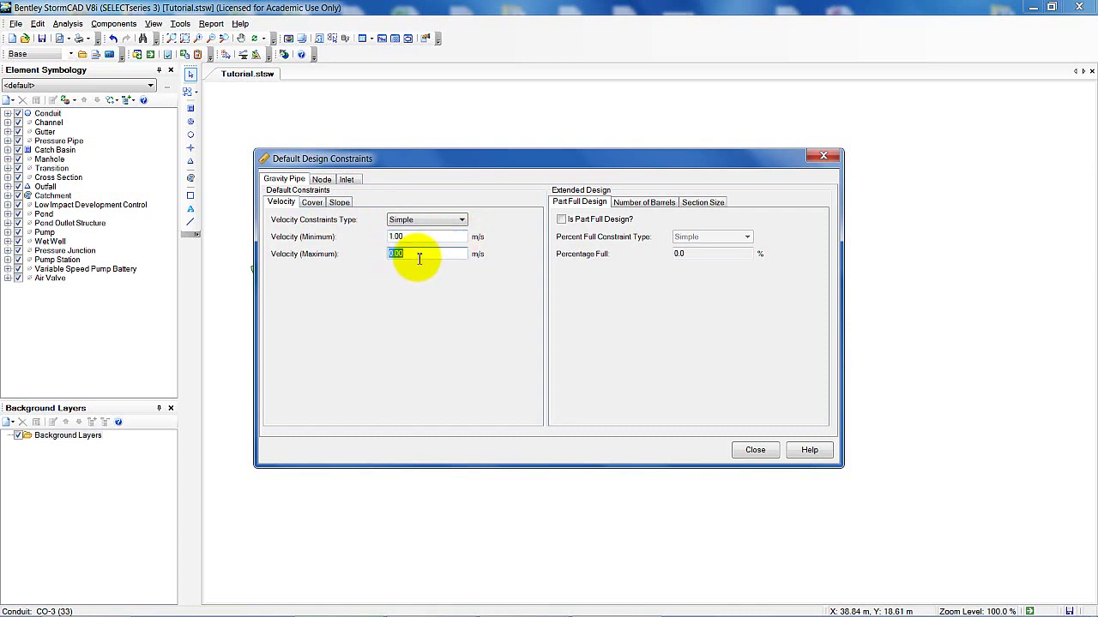
pyautogui.write('3.0')
# Set the default gravity pipe cover constraints to a minimum of 1.0 m and a maximum of 50 m.
pyautogui.click(313, 204)
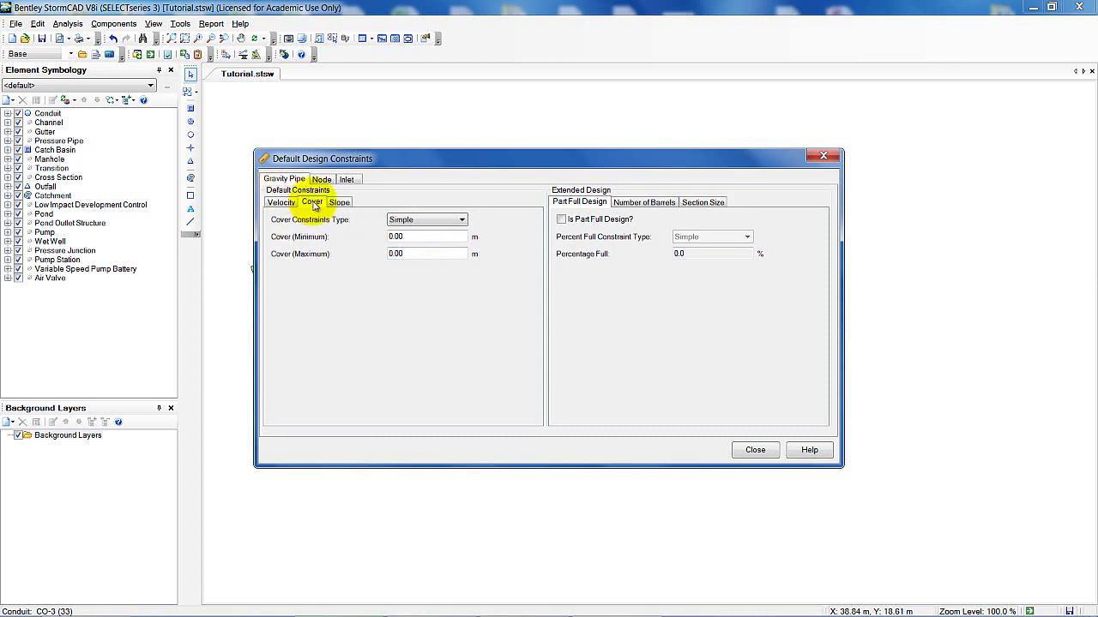
pyautogui.click(453, 236)
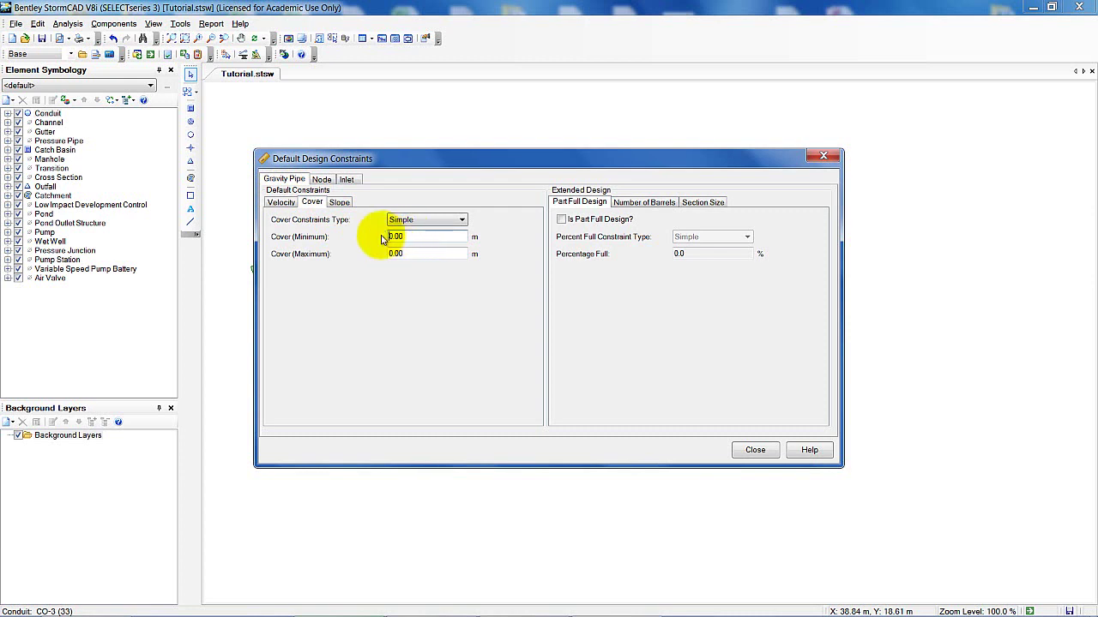
pyautogui.press('BackSpace')
pyautogui.write('10.0')
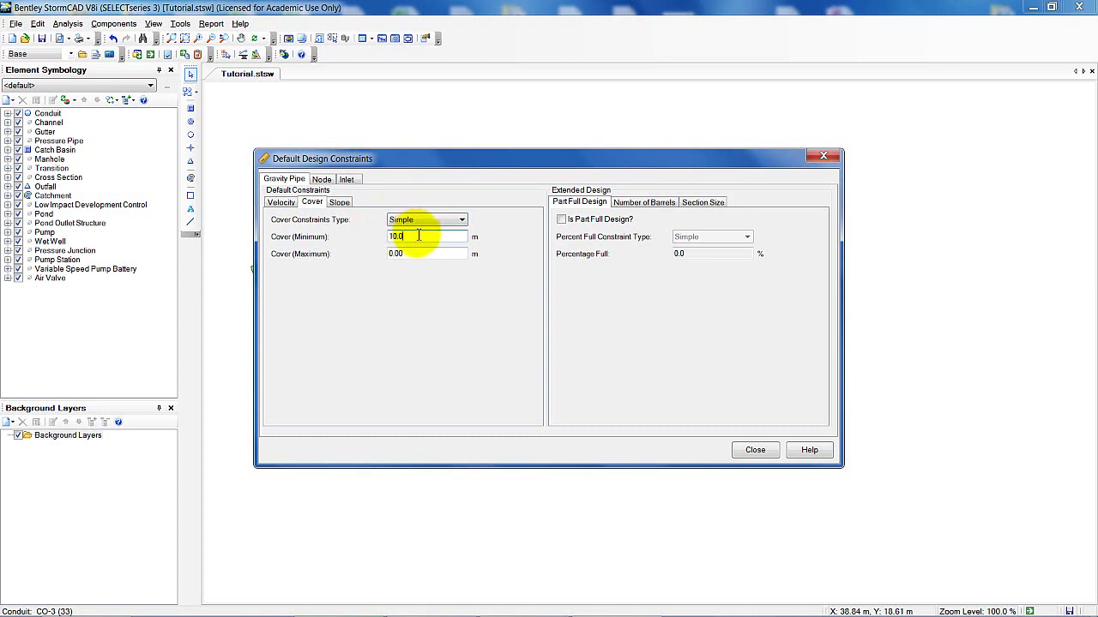
pyautogui.press('BackSpace')
pyautogui.press('BackSpace')
pyautogui.press('BackSpace')
pyautogui.write('.0')
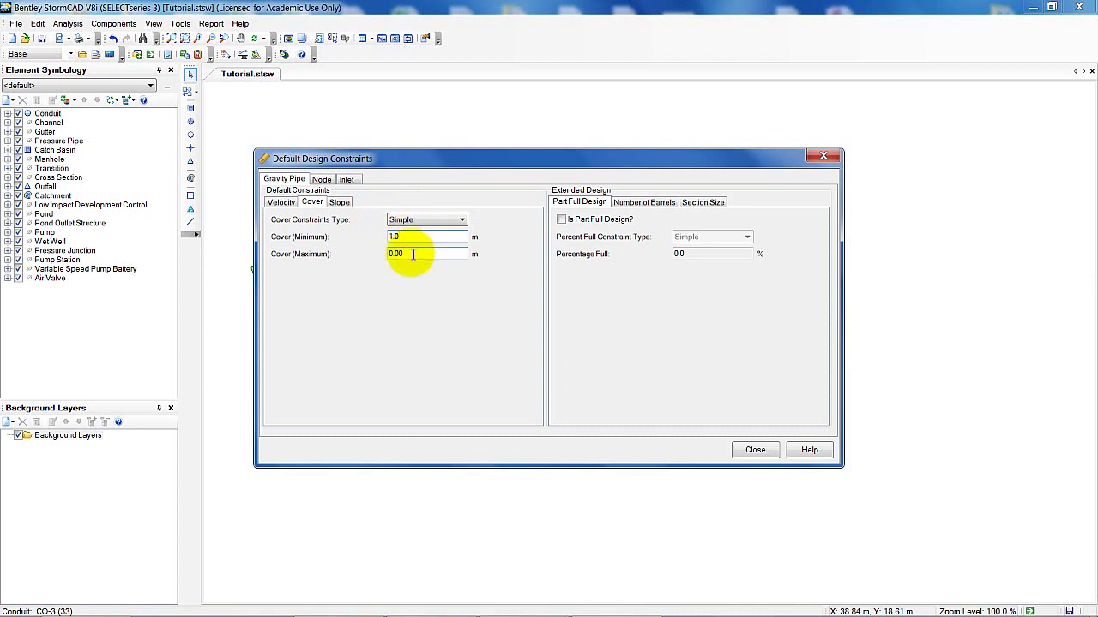
pyautogui.click(394, 254)
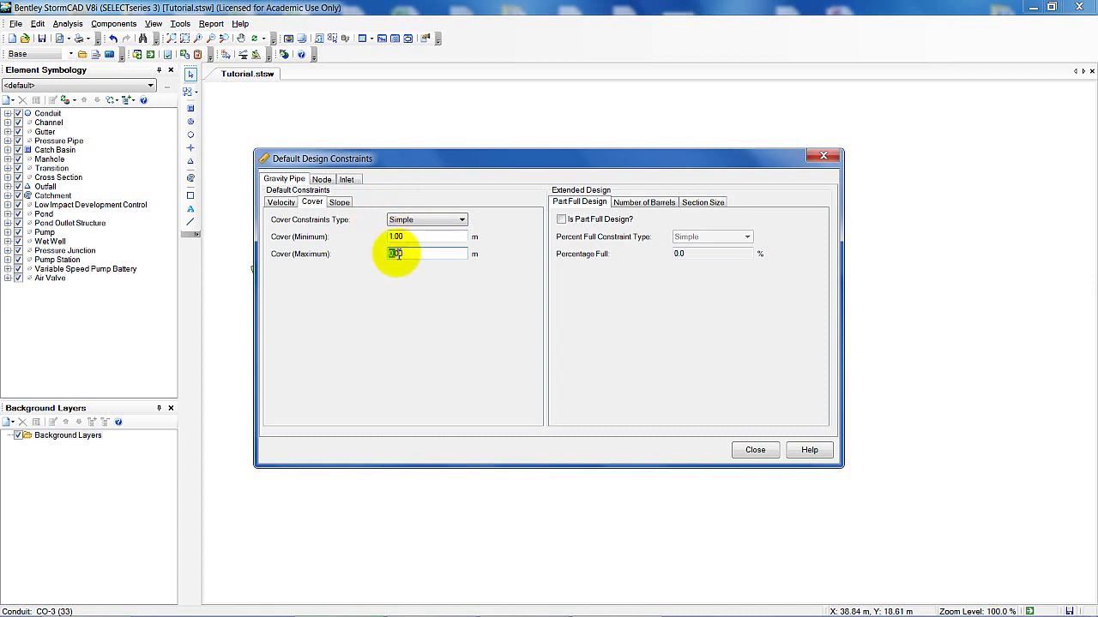
pyautogui.write('50')
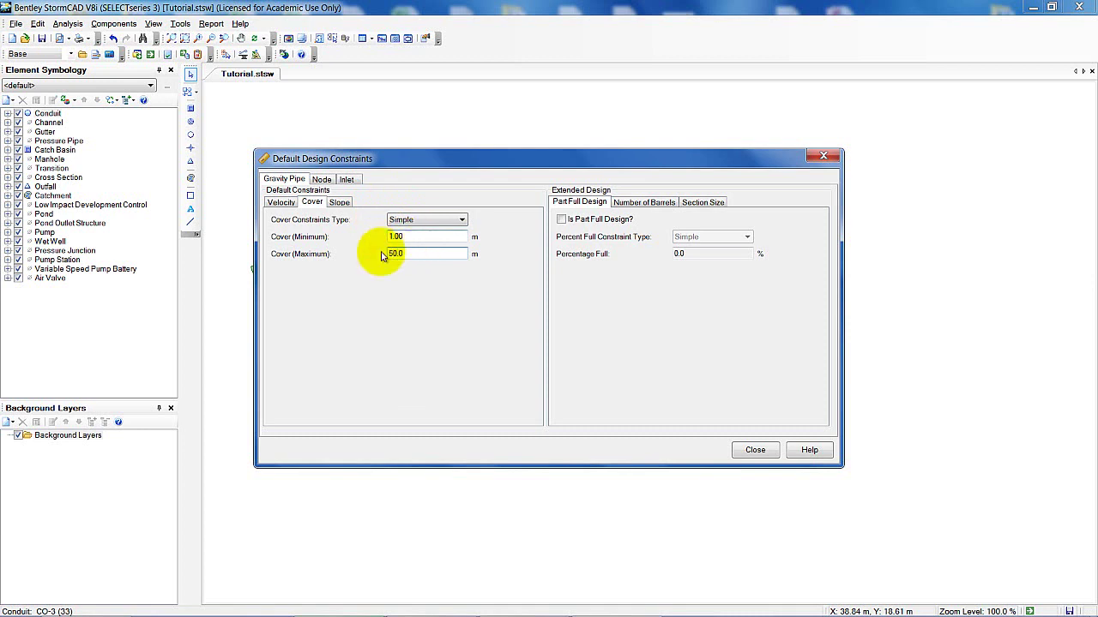
pyautogui.click(444, 237)
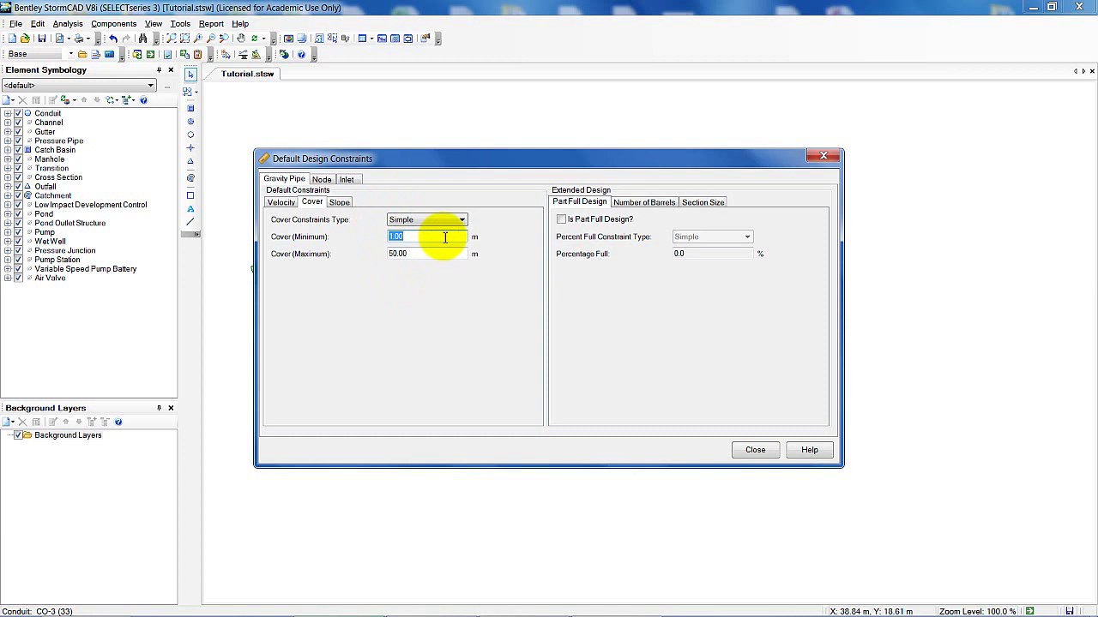
# Set the default gravity pipe slope constraints to a minimum of 0.005 m/m and a maximum of 0.100 m/m, check the node constraints and close the dialog.
pyautogui.click(336, 206)
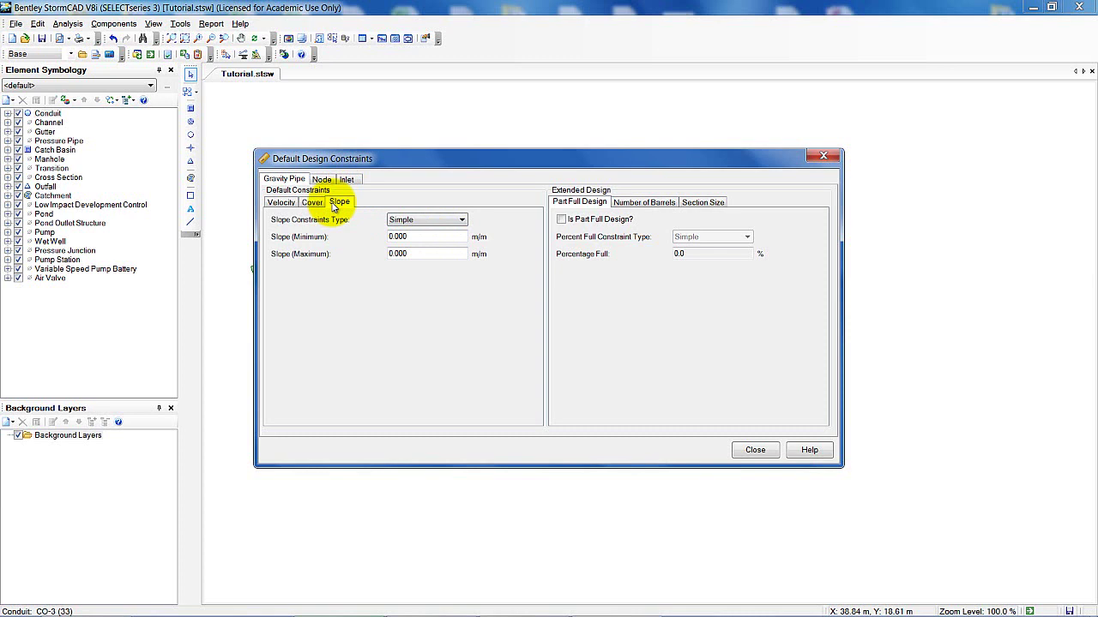
pyautogui.doubleClick(426, 239)
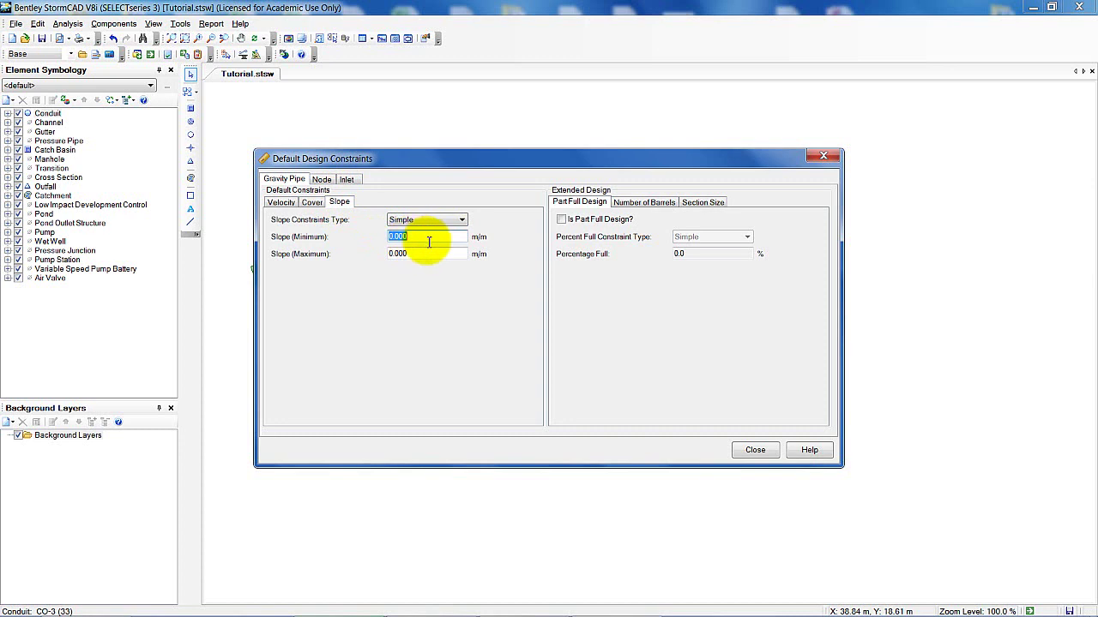
pyautogui.write('0.005')
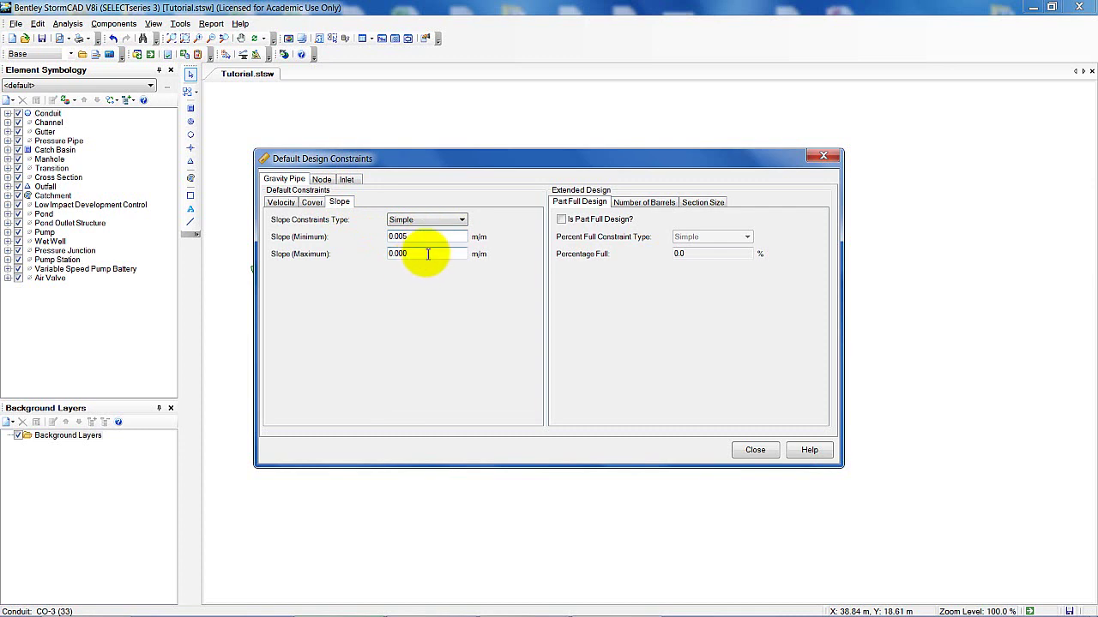
pyautogui.click(429, 253)
pyautogui.write('0.10')
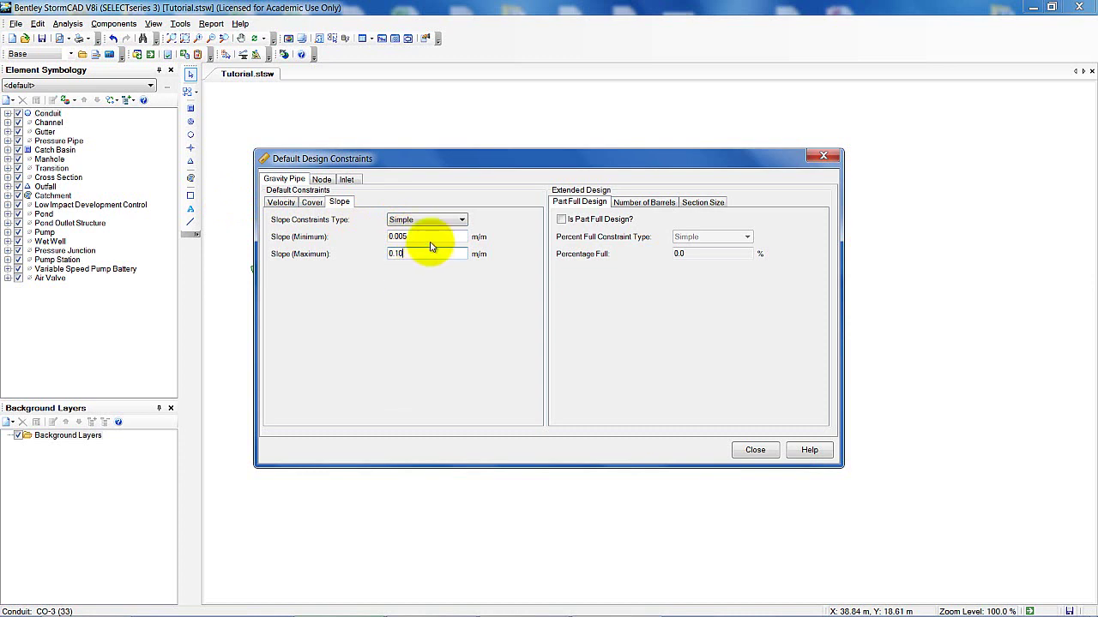
pyautogui.click(435, 240)
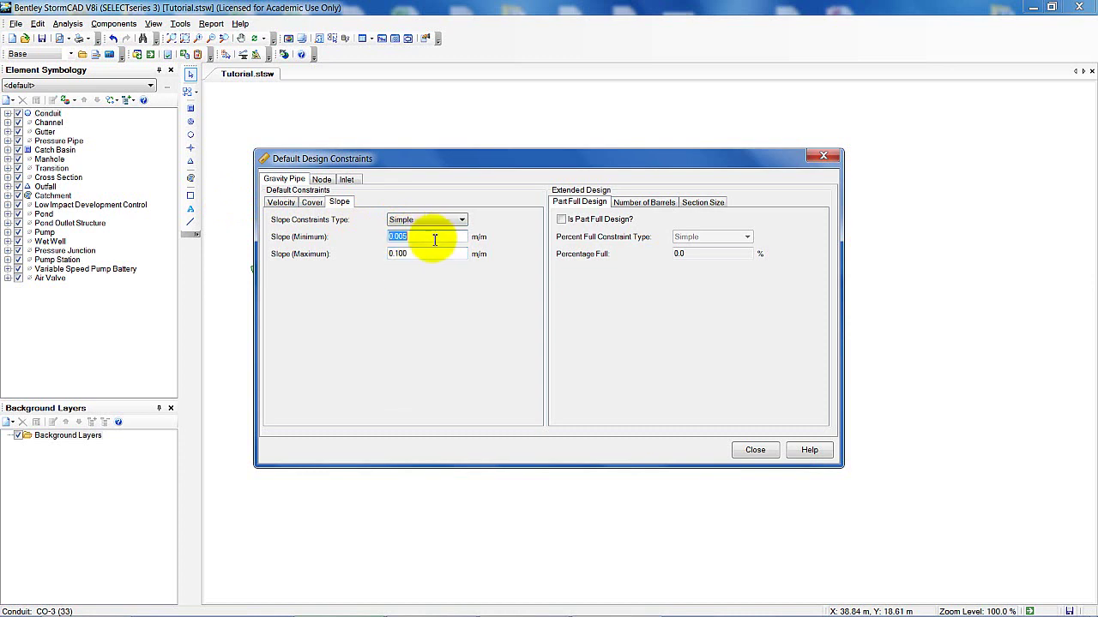
pyautogui.click(322, 180)
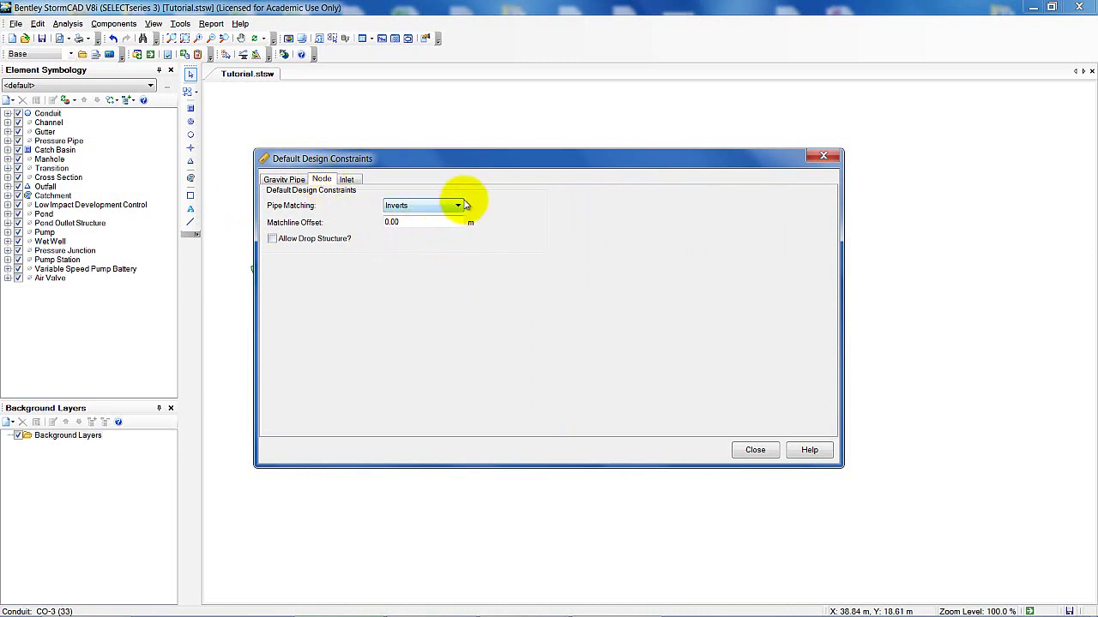
pyautogui.click(756, 450)
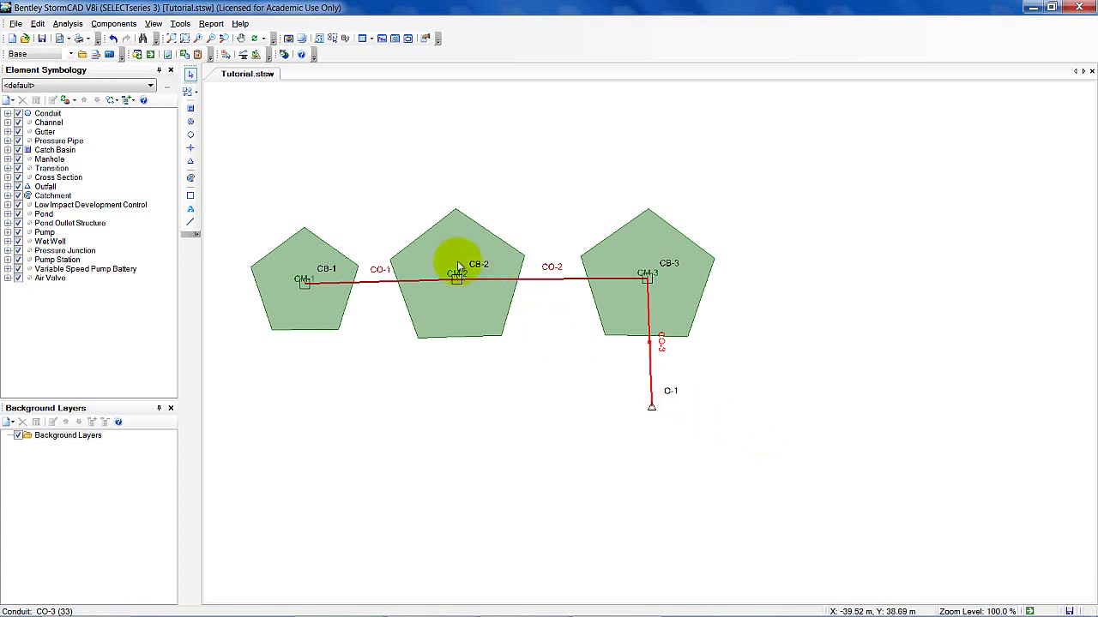
# Assign the 25 Year event of User Defined IDF Table - 1 as the global storm event of the Base Rainfall Runoff alternative.
pyautogui.click(67, 25)
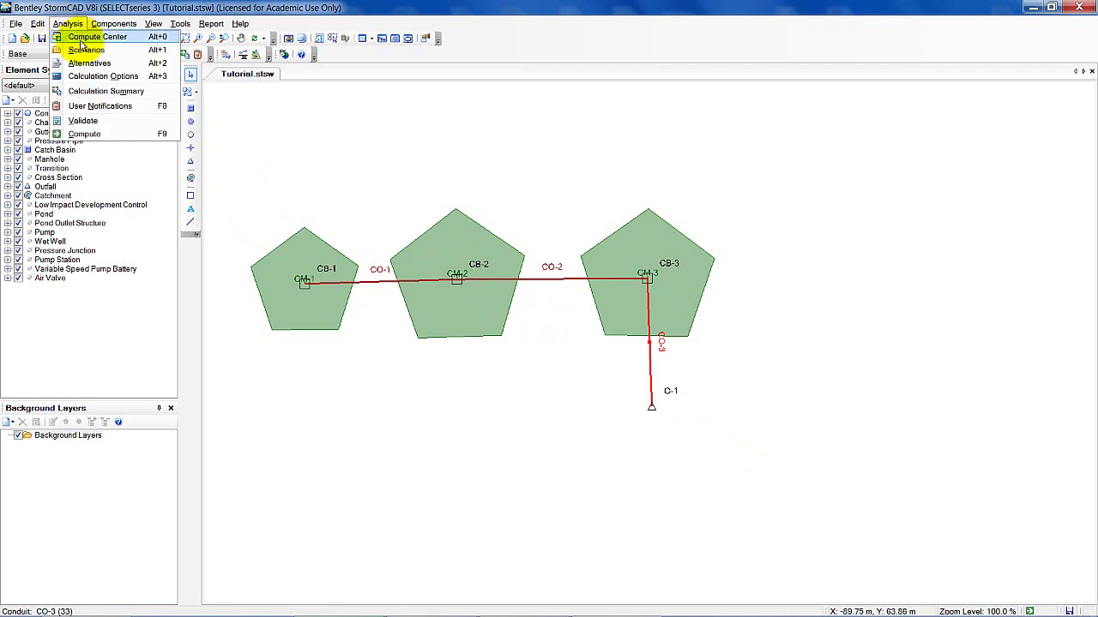
pyautogui.click(85, 63)
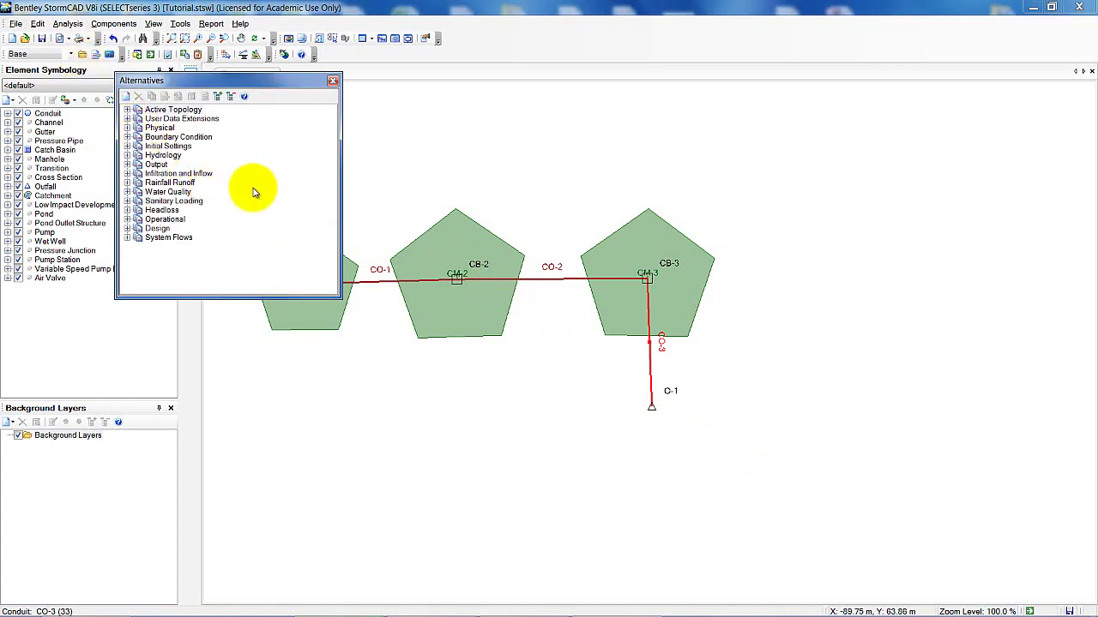
pyautogui.doubleClick(137, 183)
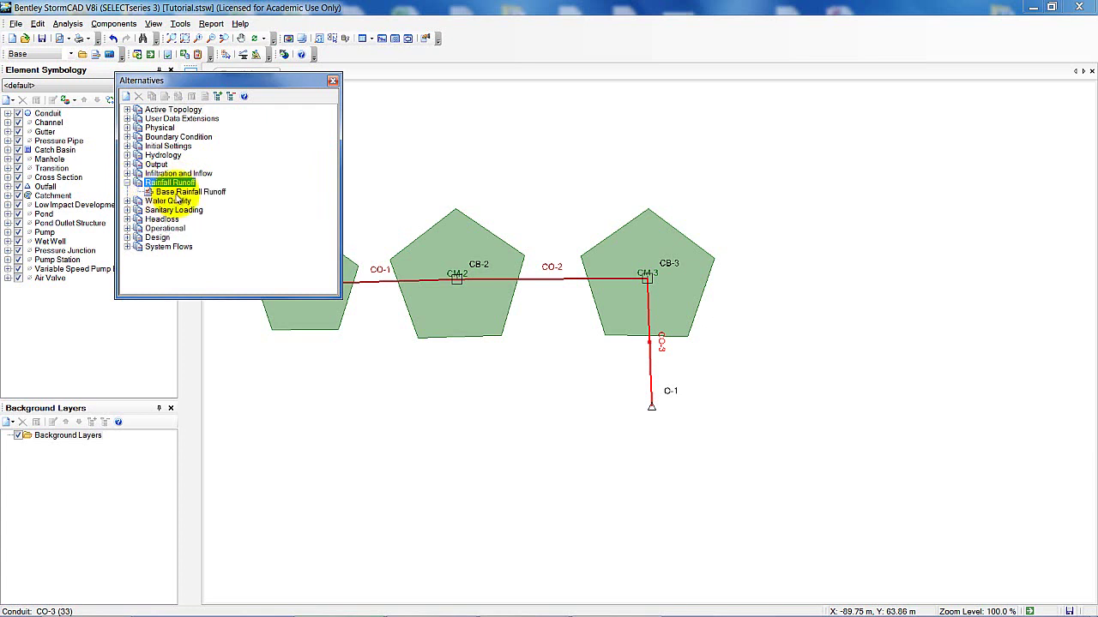
pyautogui.doubleClick(181, 192)
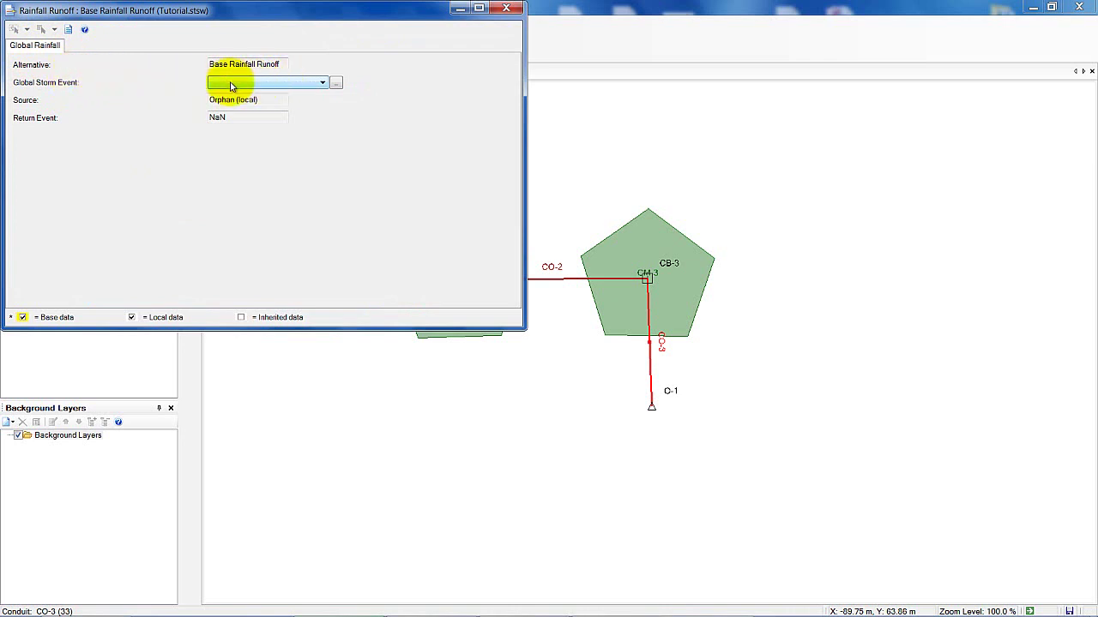
pyautogui.click(324, 84)
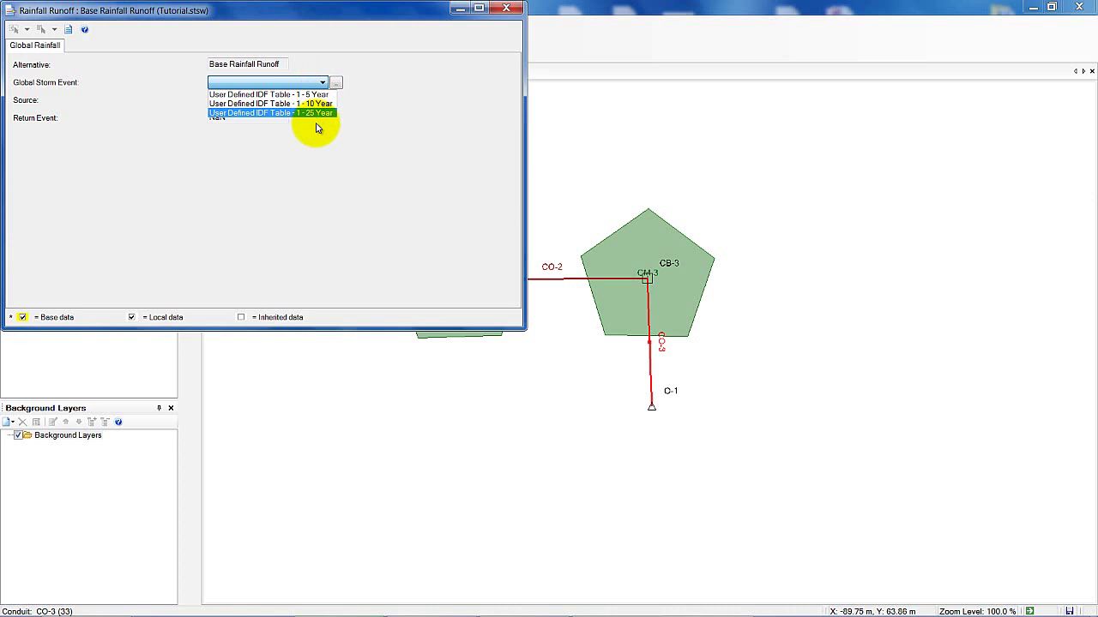
pyautogui.click(304, 113)
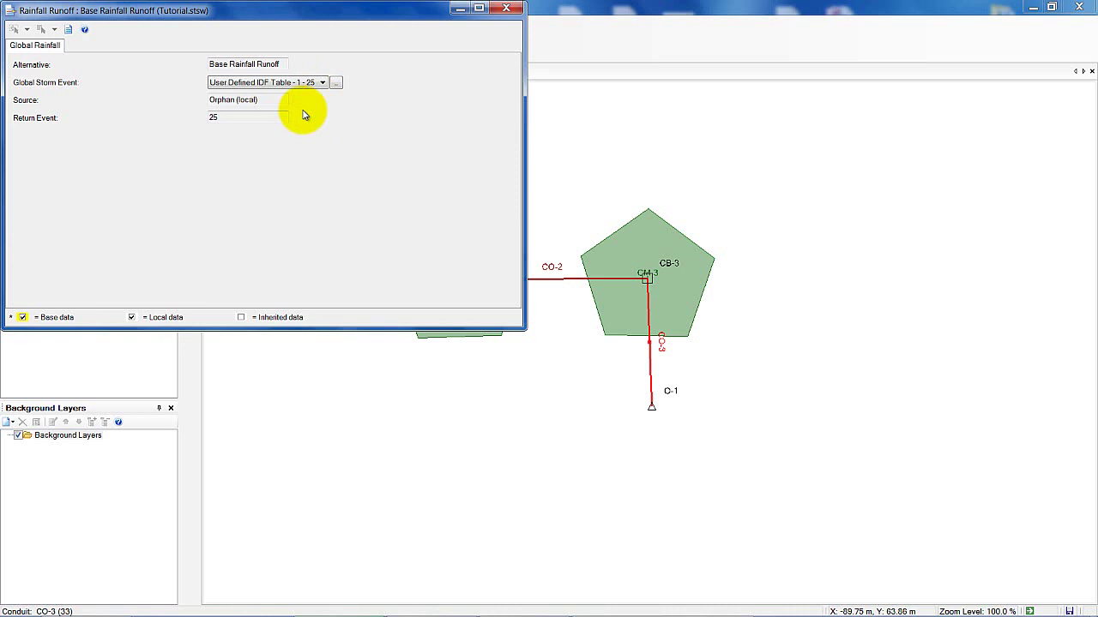
pyautogui.click(506, 11)
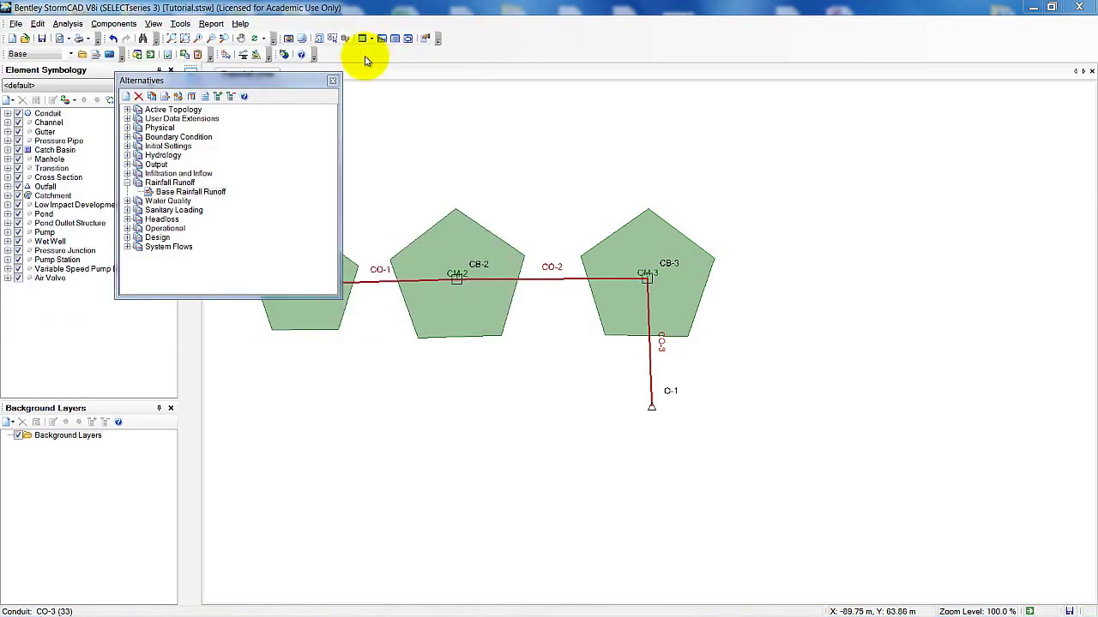
pyautogui.click(332, 81)
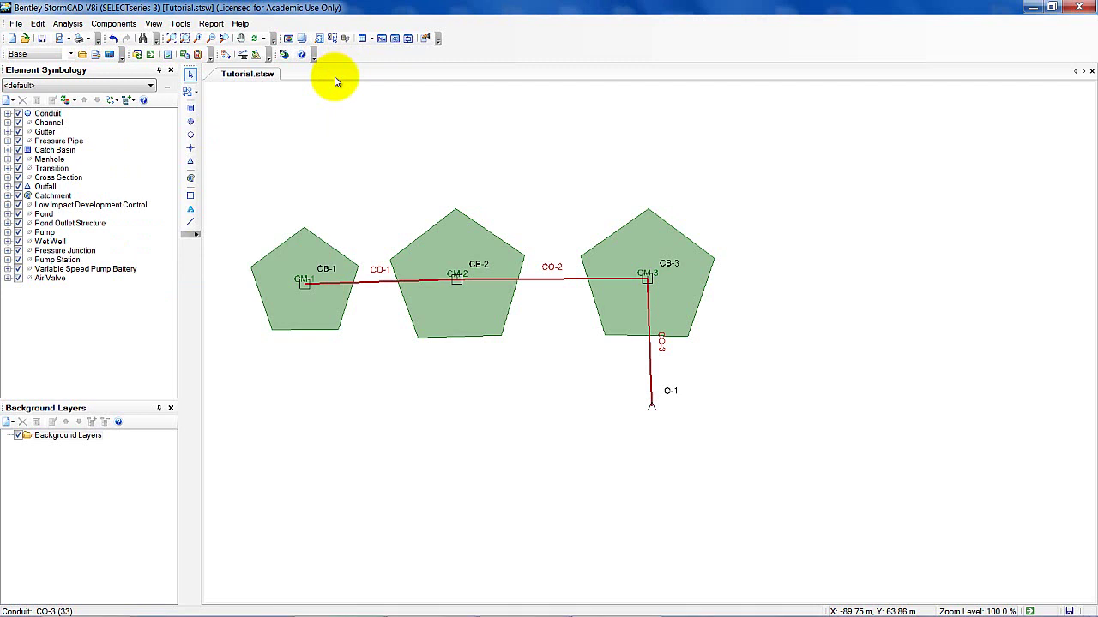
# Set the Base scenario's solver calculation options to Design Calcs and close the scenario windows.
pyautogui.click(68, 24)
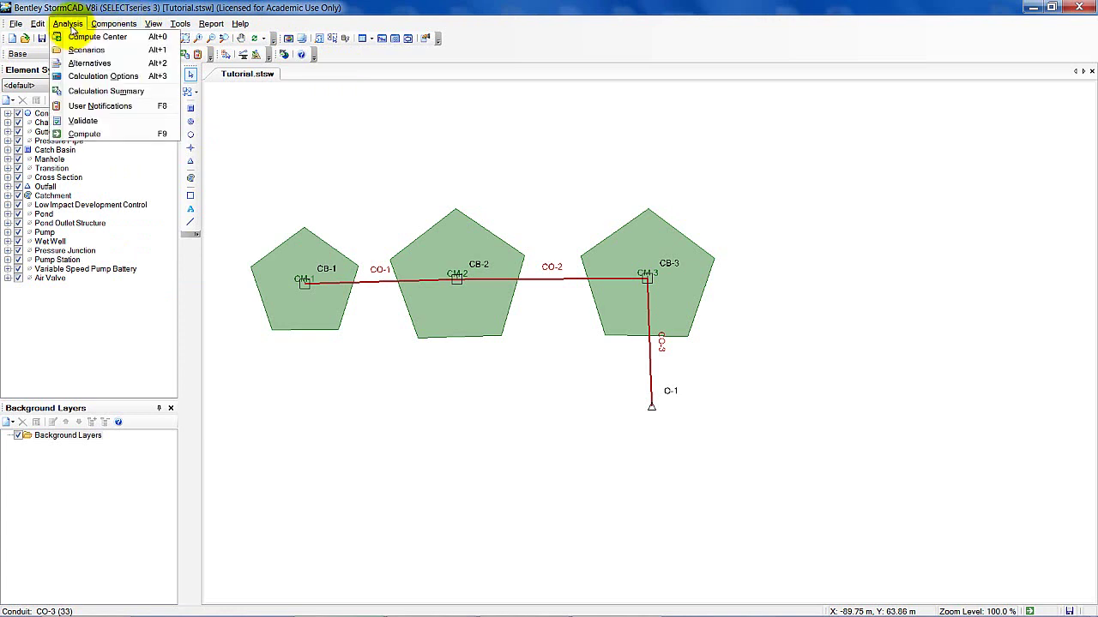
pyautogui.click(84, 51)
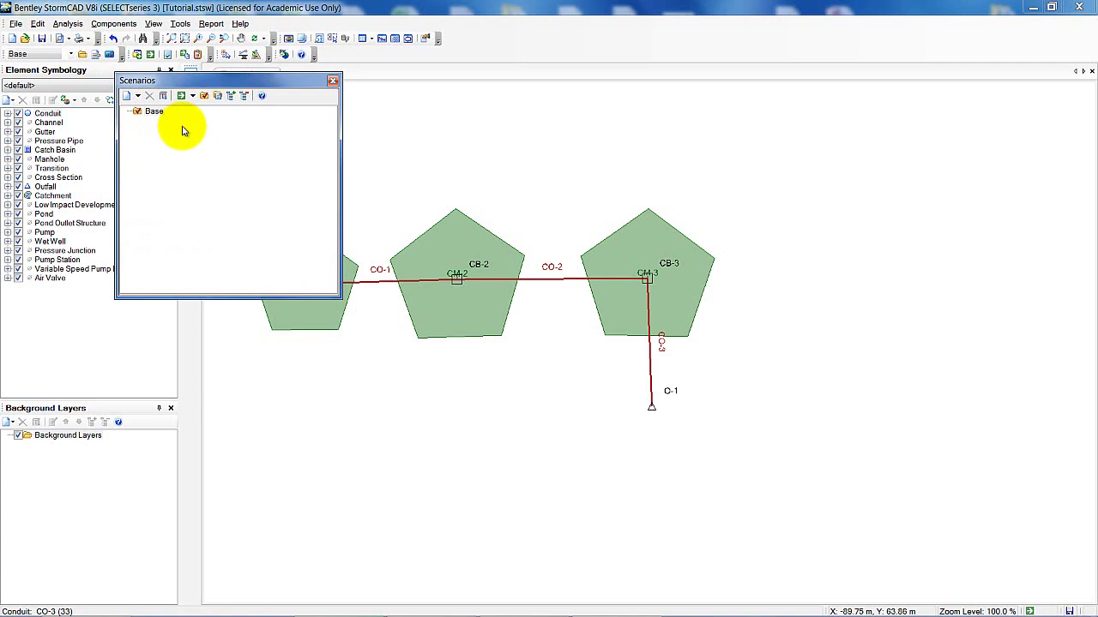
pyautogui.click(152, 121)
pyautogui.doubleClick(154, 113)
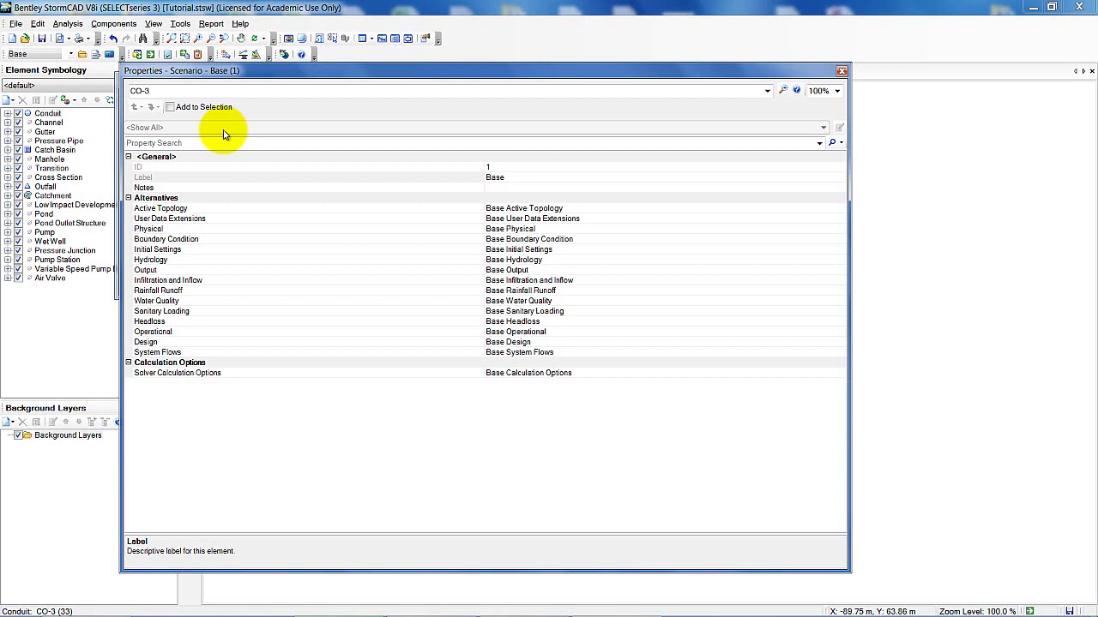
pyautogui.click(526, 372)
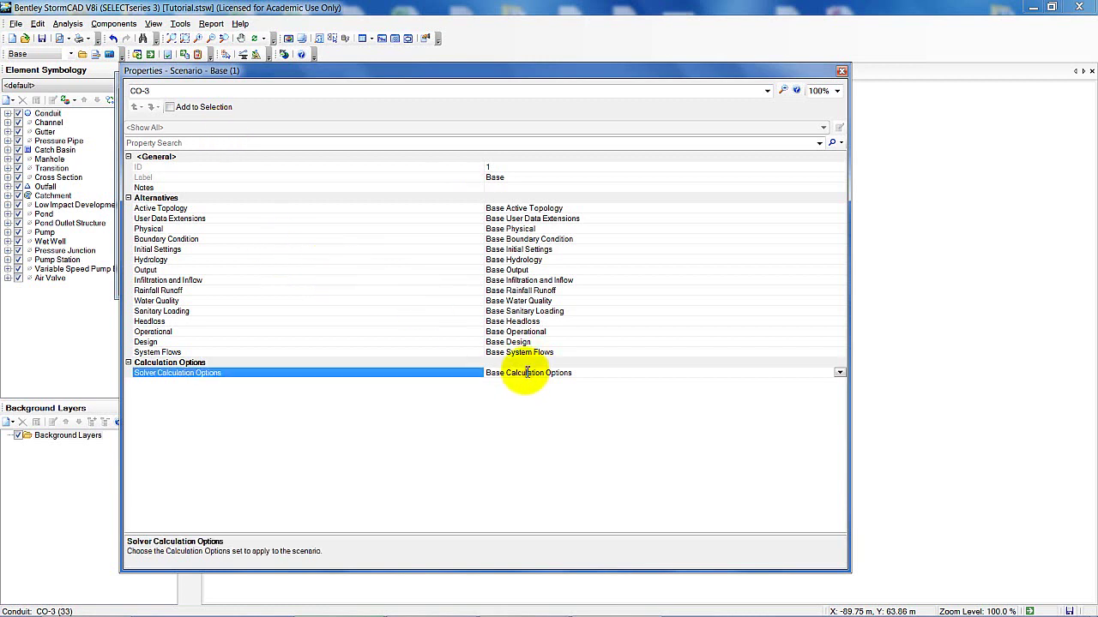
pyautogui.click(841, 373)
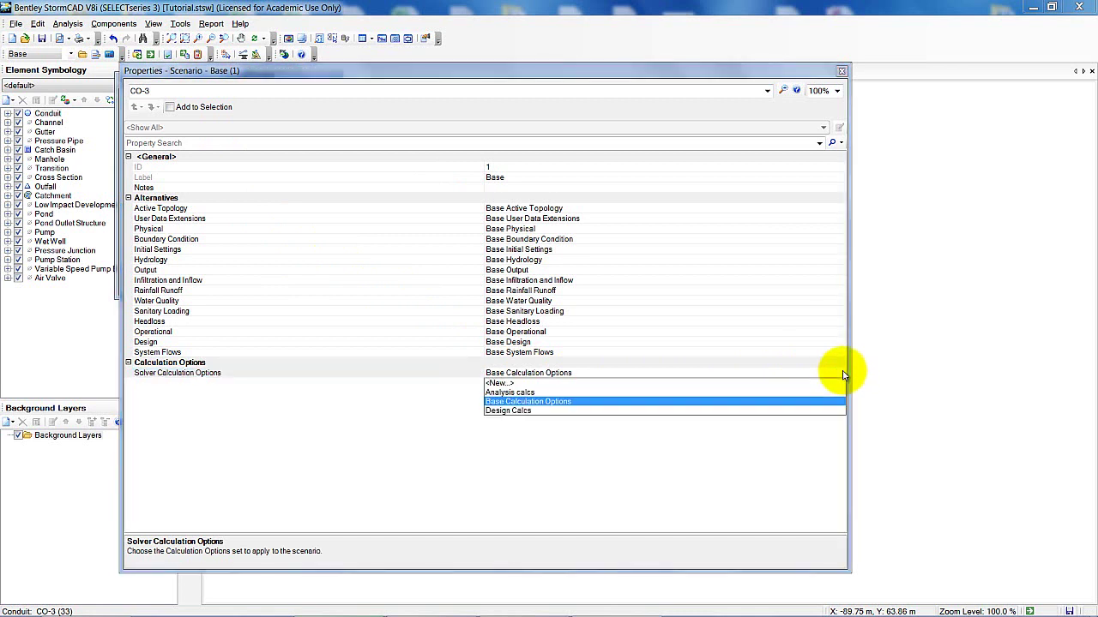
pyautogui.click(521, 410)
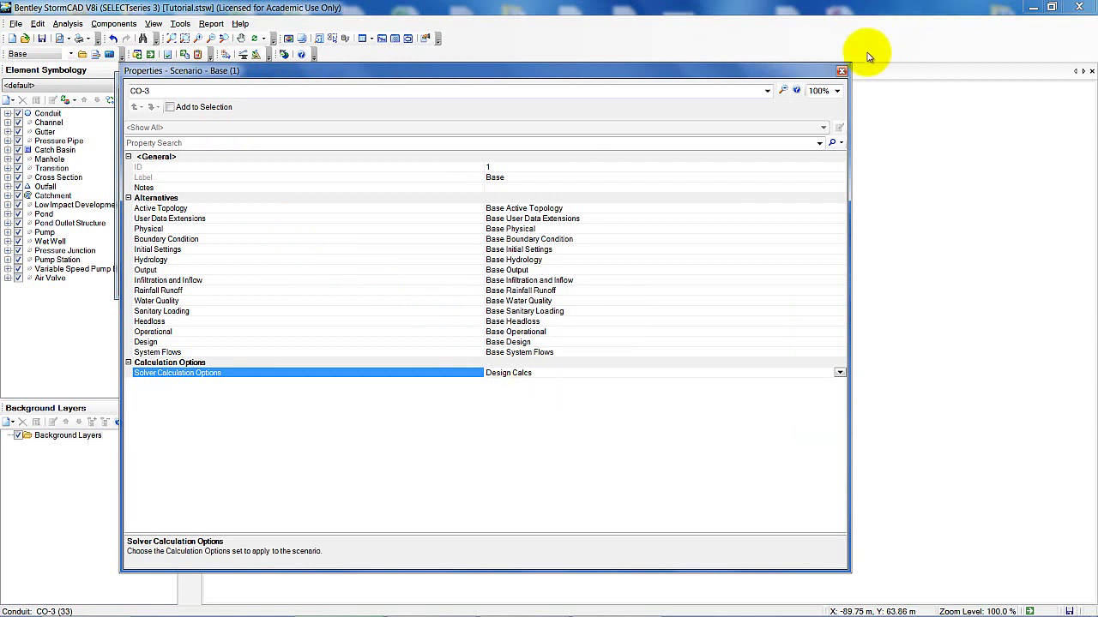
pyautogui.click(842, 73)
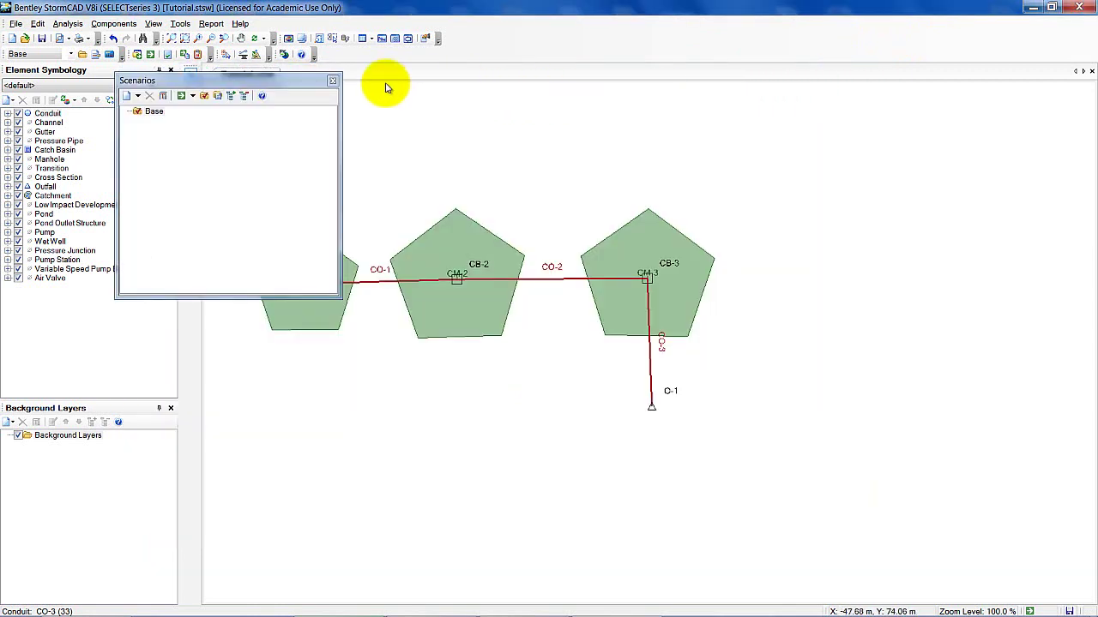
pyautogui.click(334, 81)
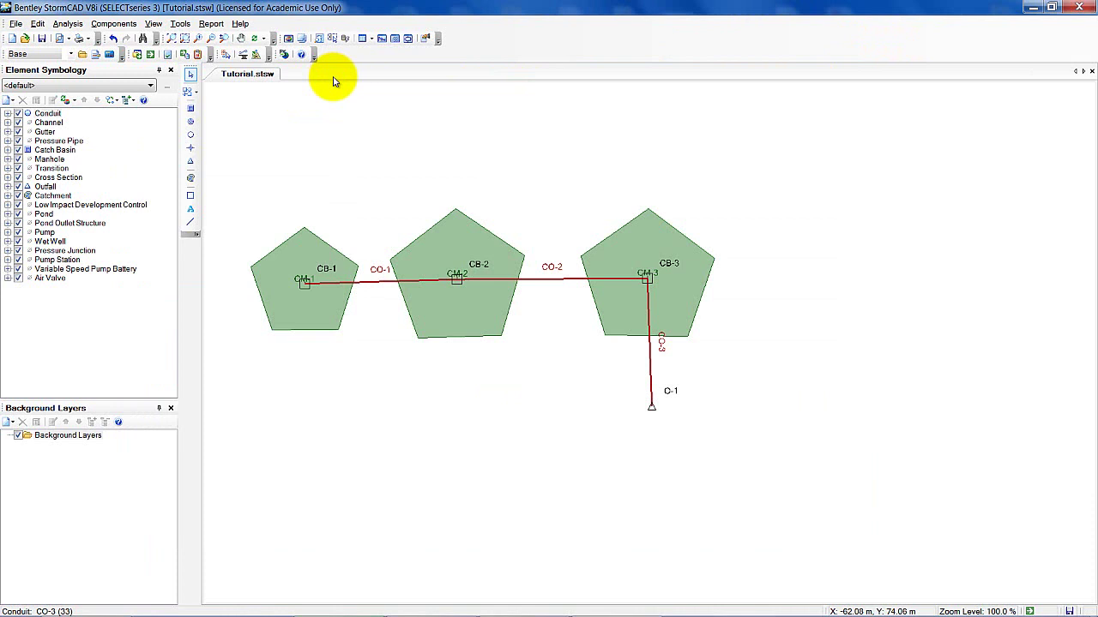
# Try to compute the Base scenario's design without creating a new physical alternative, then close the user notifications.
pyautogui.click(151, 55)
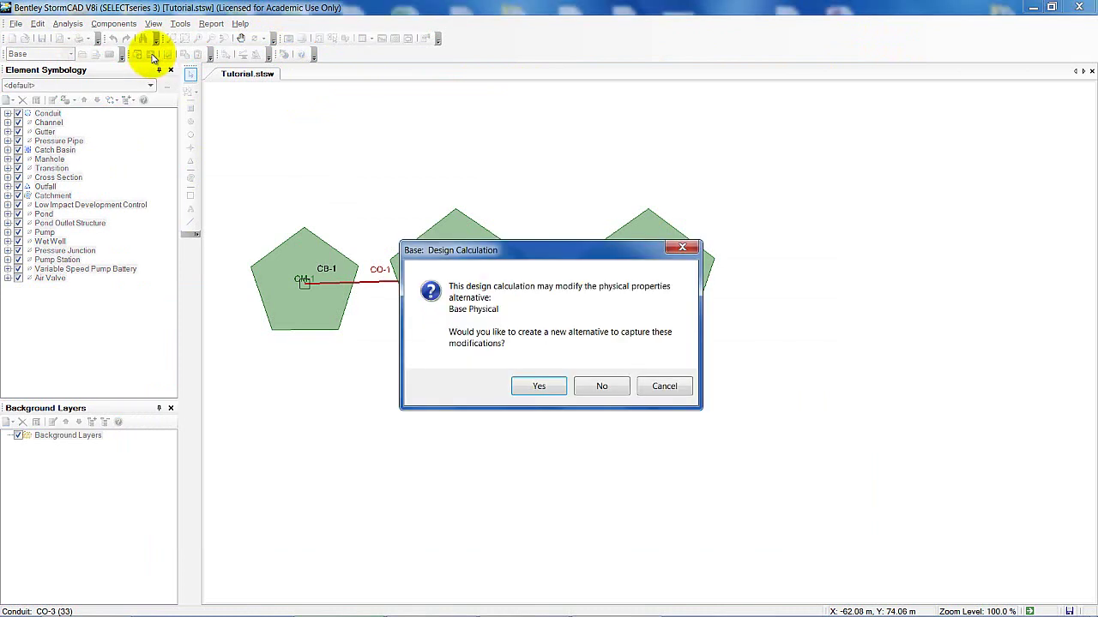
pyautogui.click(611, 385)
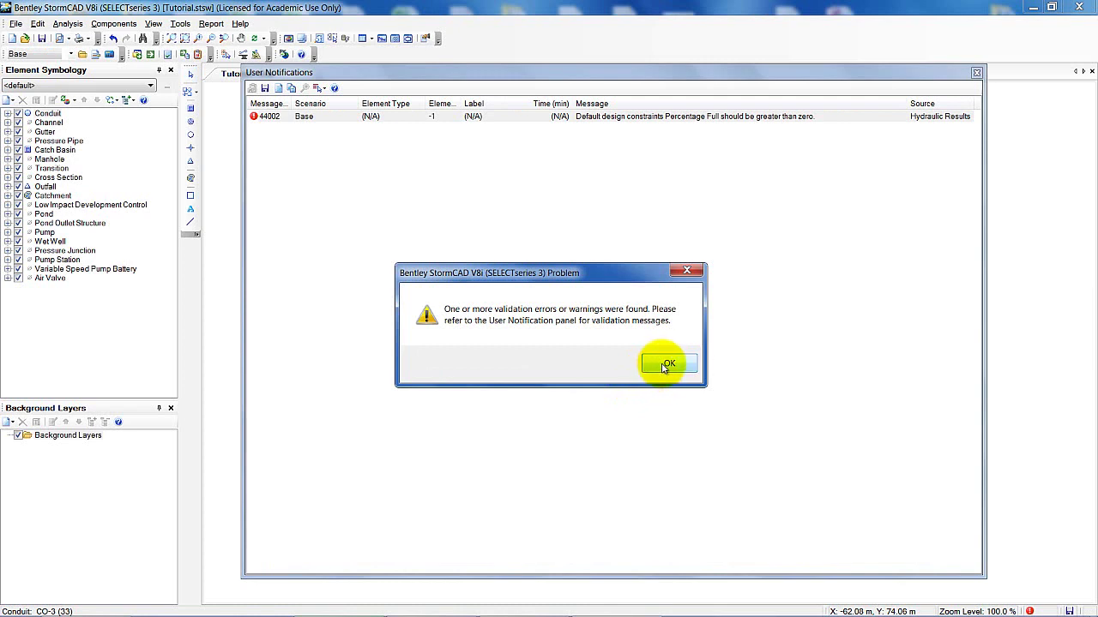
pyautogui.click(666, 364)
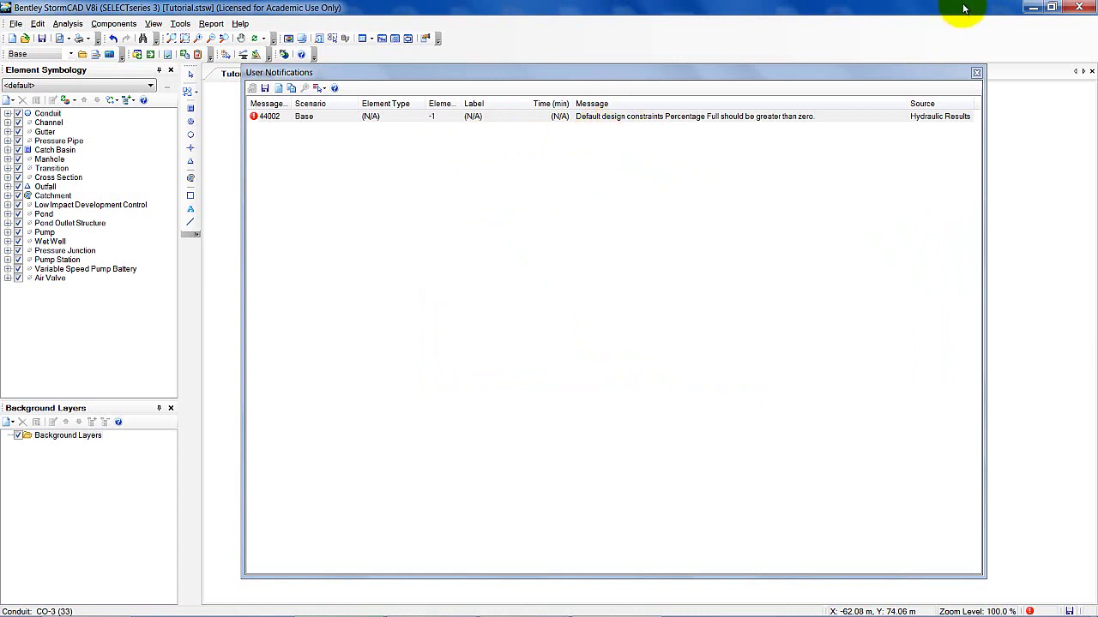
pyautogui.click(976, 75)
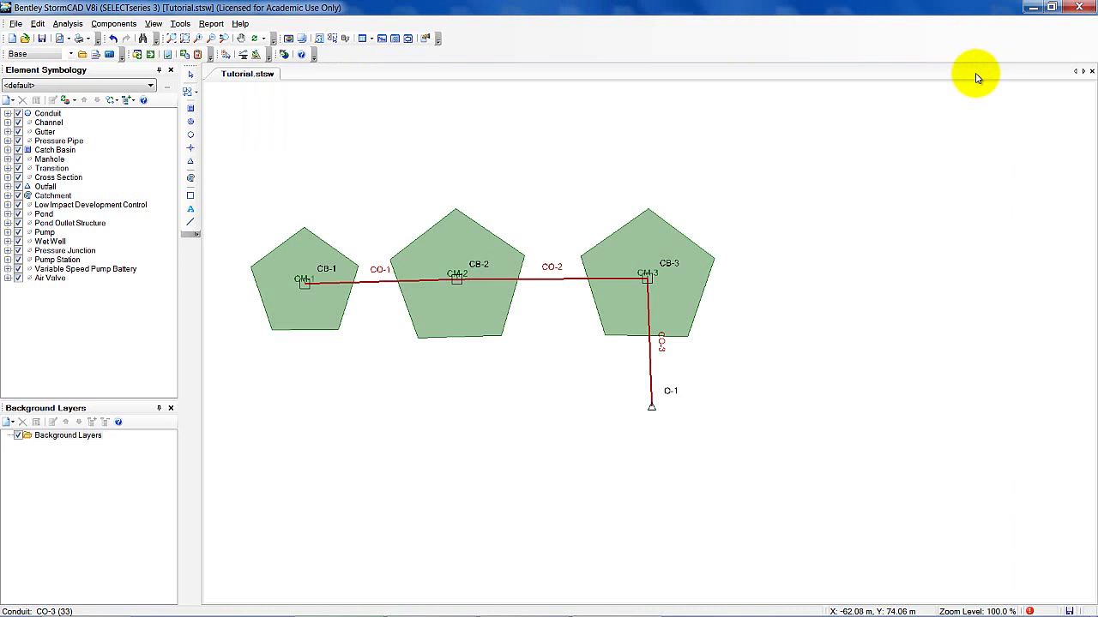
# Enable part full design in the default gravity pipe design constraints and set the percentage full to 100%.
pyautogui.click(121, 26)
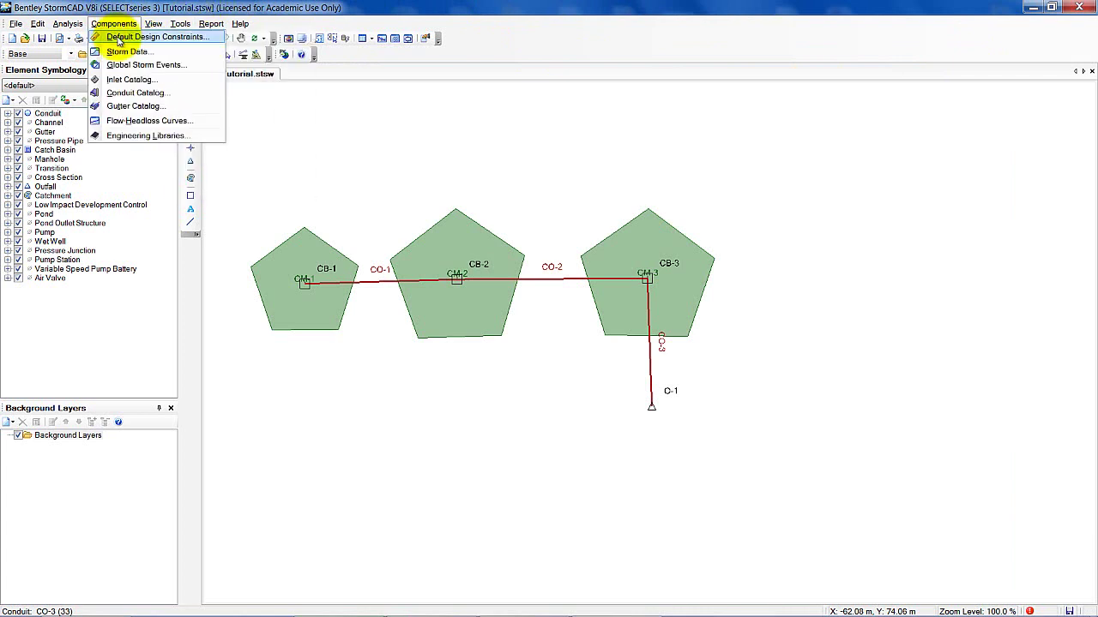
pyautogui.click(119, 39)
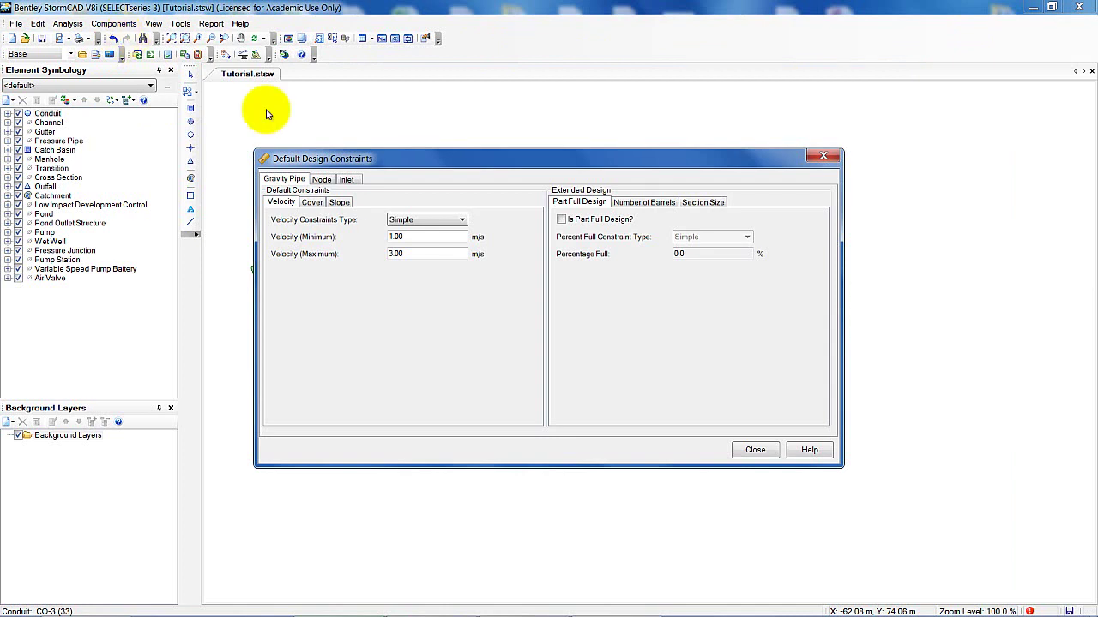
pyautogui.click(562, 221)
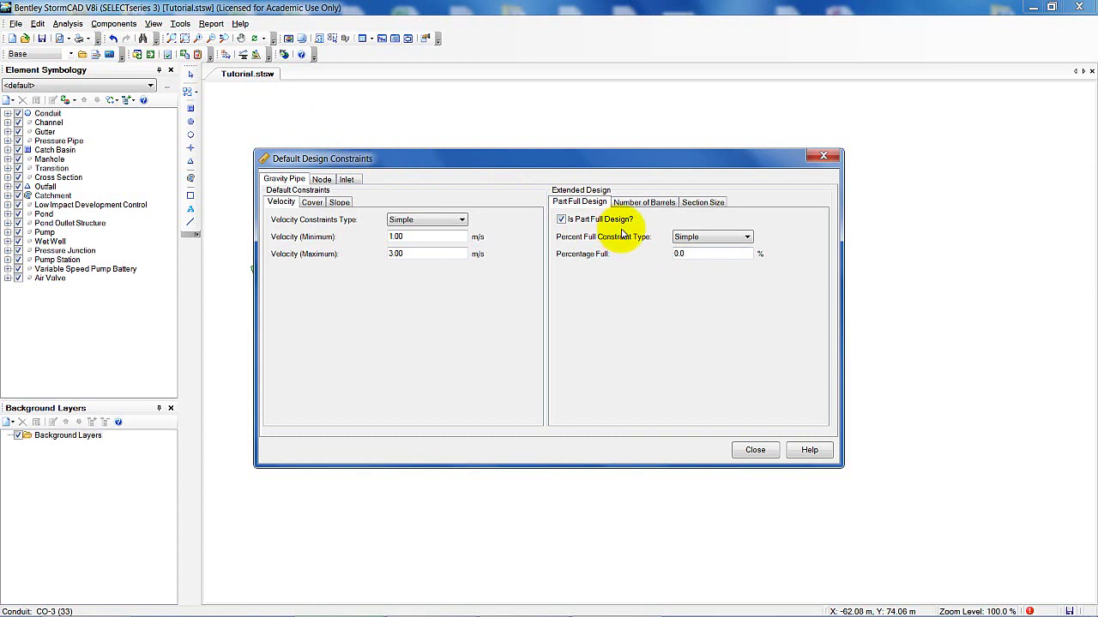
pyautogui.click(694, 253)
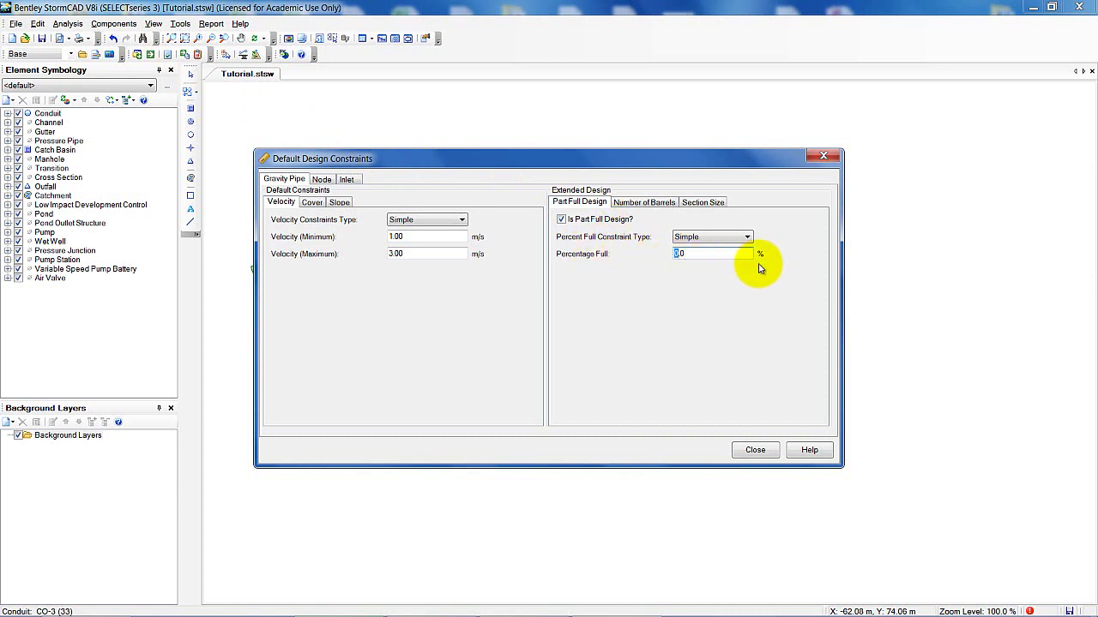
pyautogui.write('000')
pyautogui.click(755, 454)
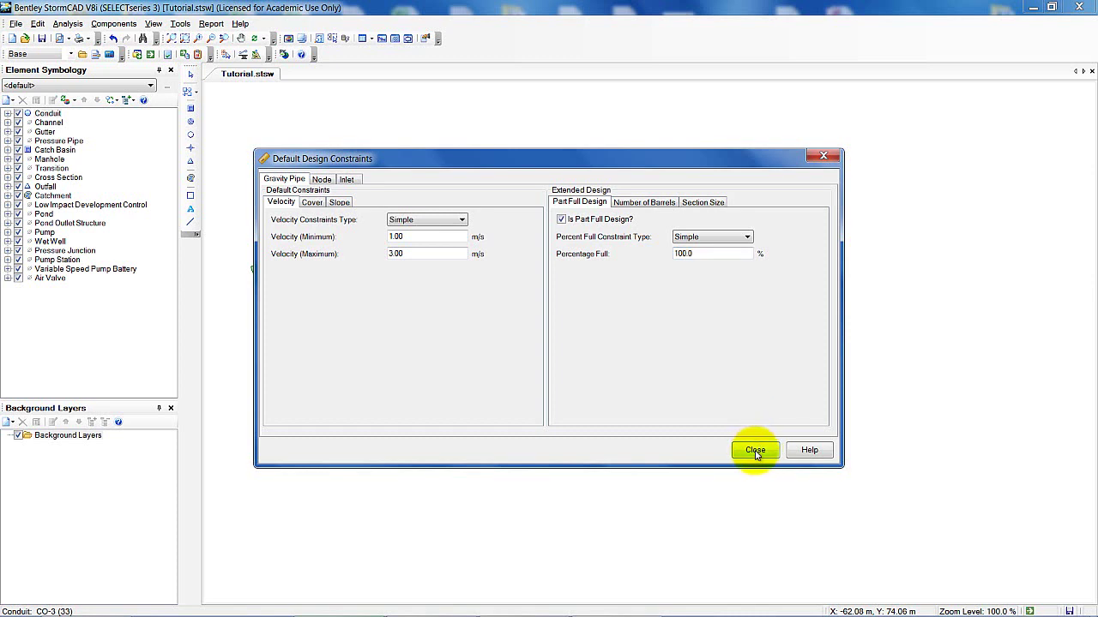
pyautogui.click(755, 452)
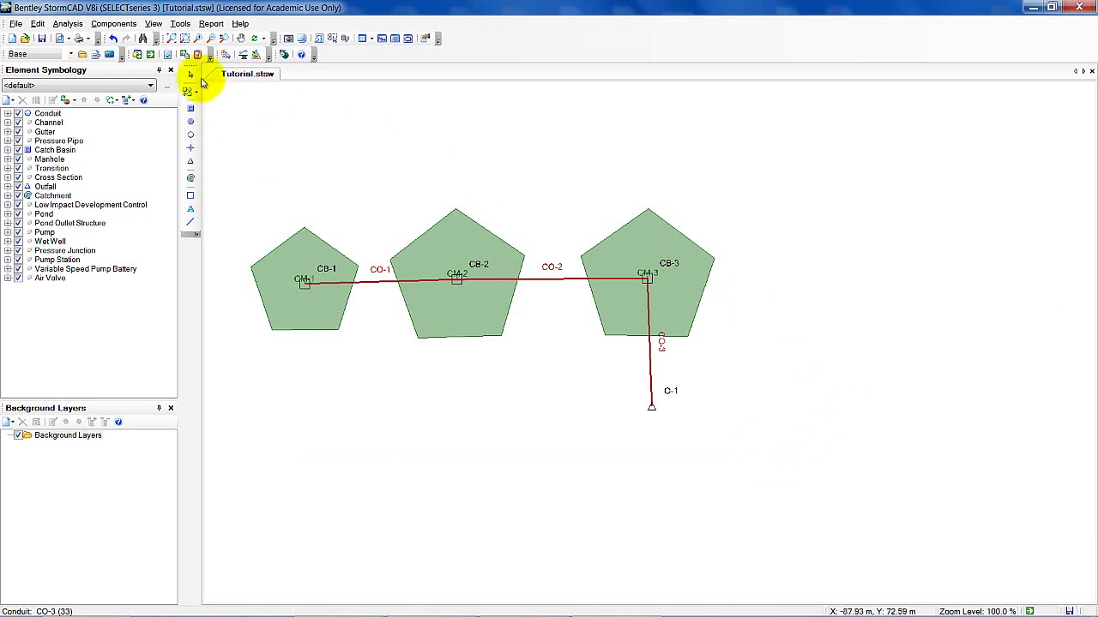
# Try to compute the Base scenario's design within the existing Base Physical alternative, and close the resulting user notifications.
pyautogui.click(151, 55)
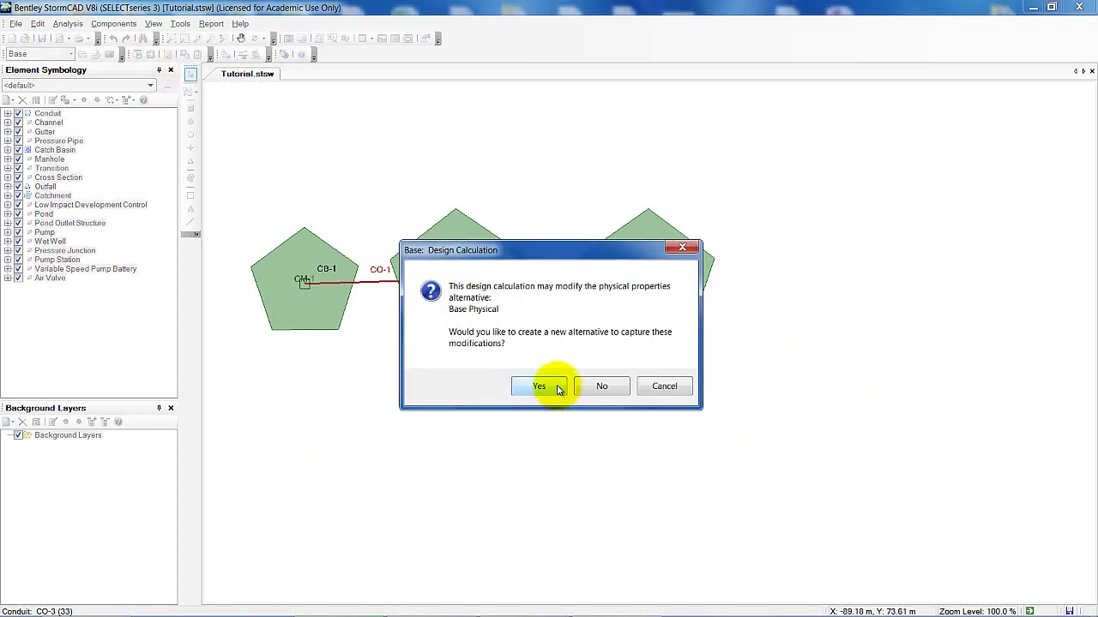
pyautogui.click(602, 388)
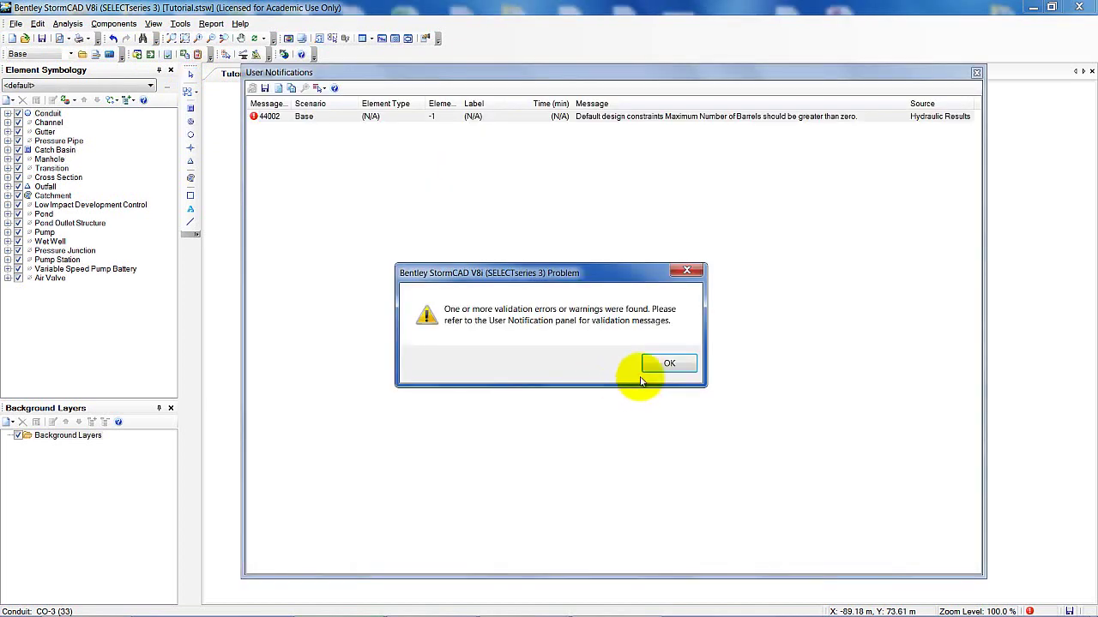
pyautogui.click(665, 365)
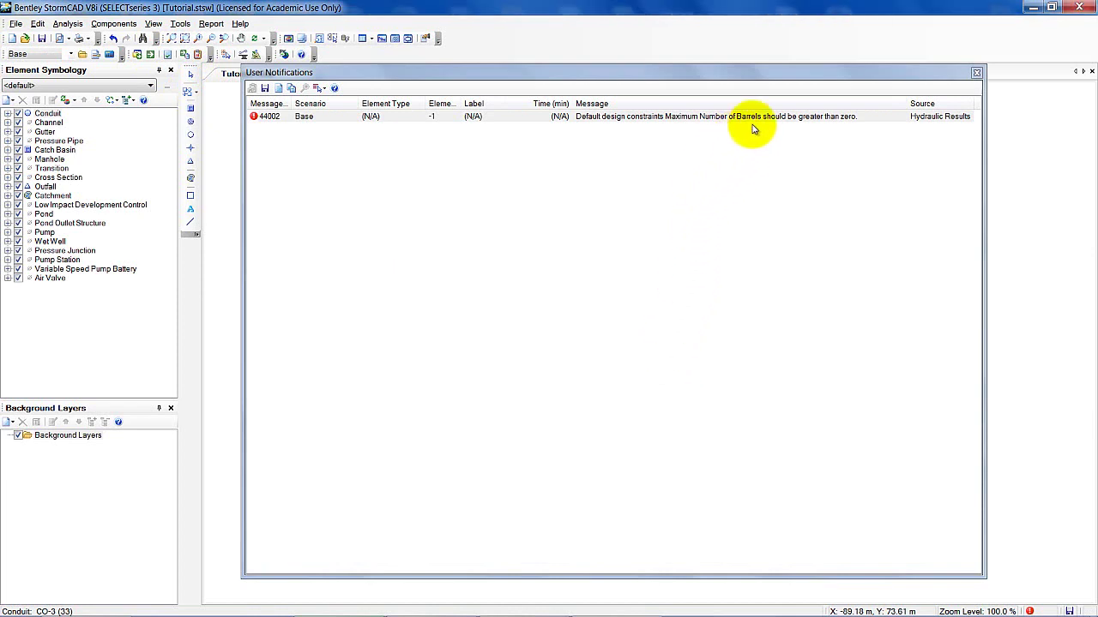
pyautogui.click(976, 74)
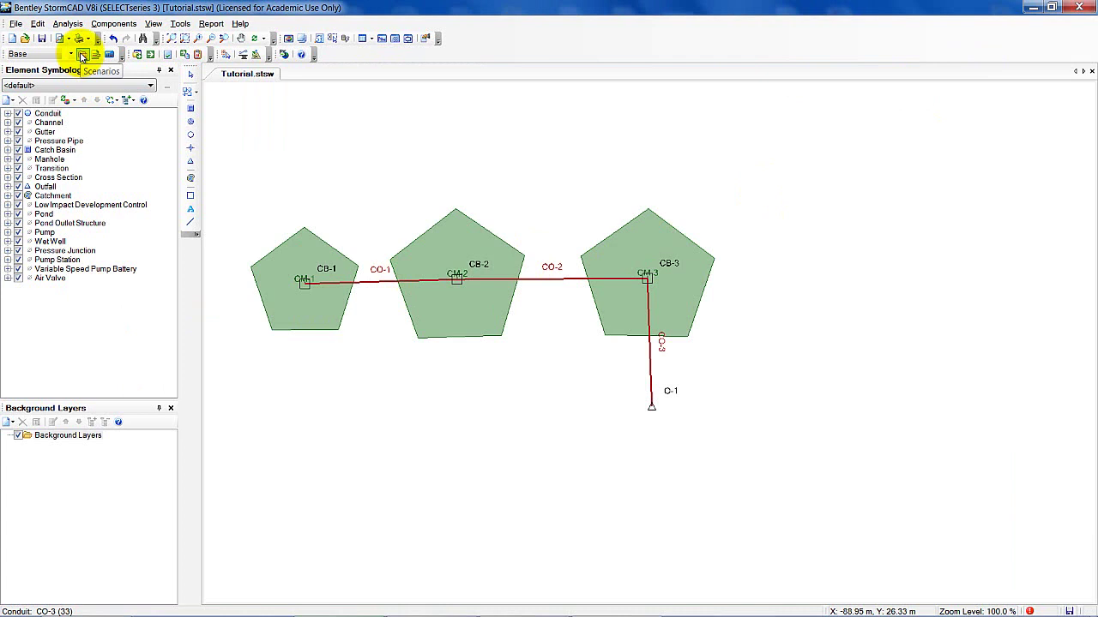
# Allow multiple barrels in the default gravity pipe design constraints with a maximum number of barrels of 1.
pyautogui.click(114, 23)
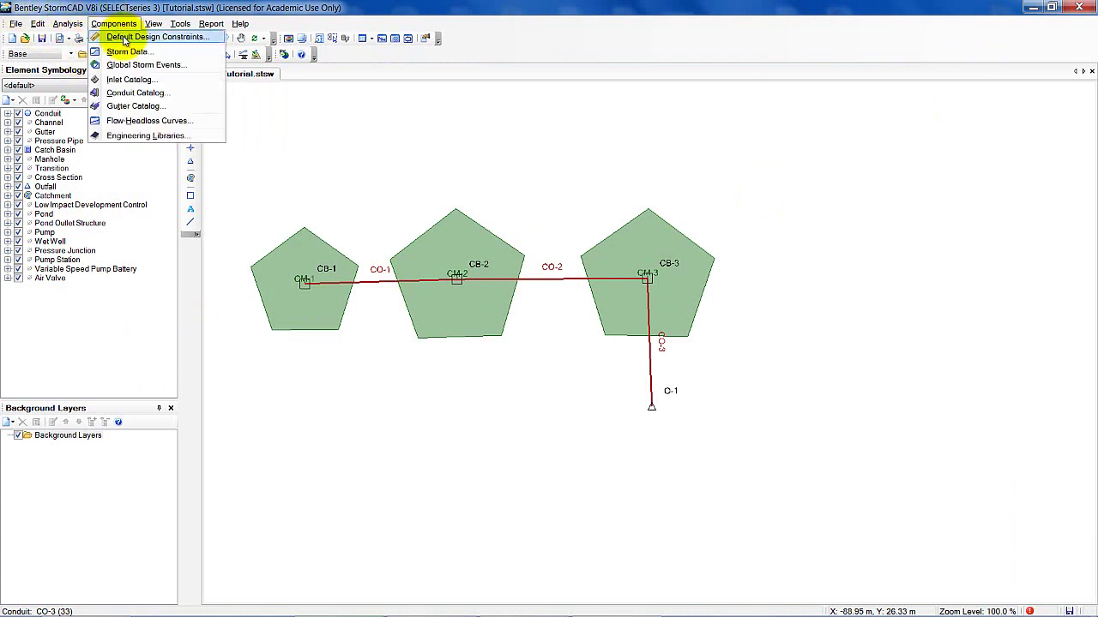
pyautogui.click(124, 38)
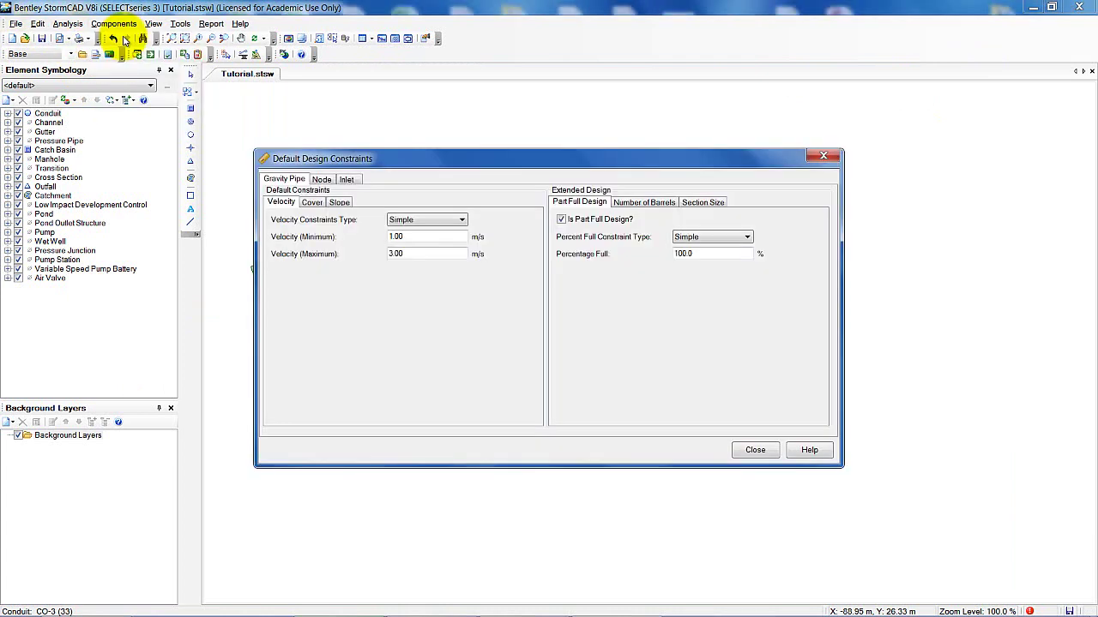
pyautogui.click(635, 203)
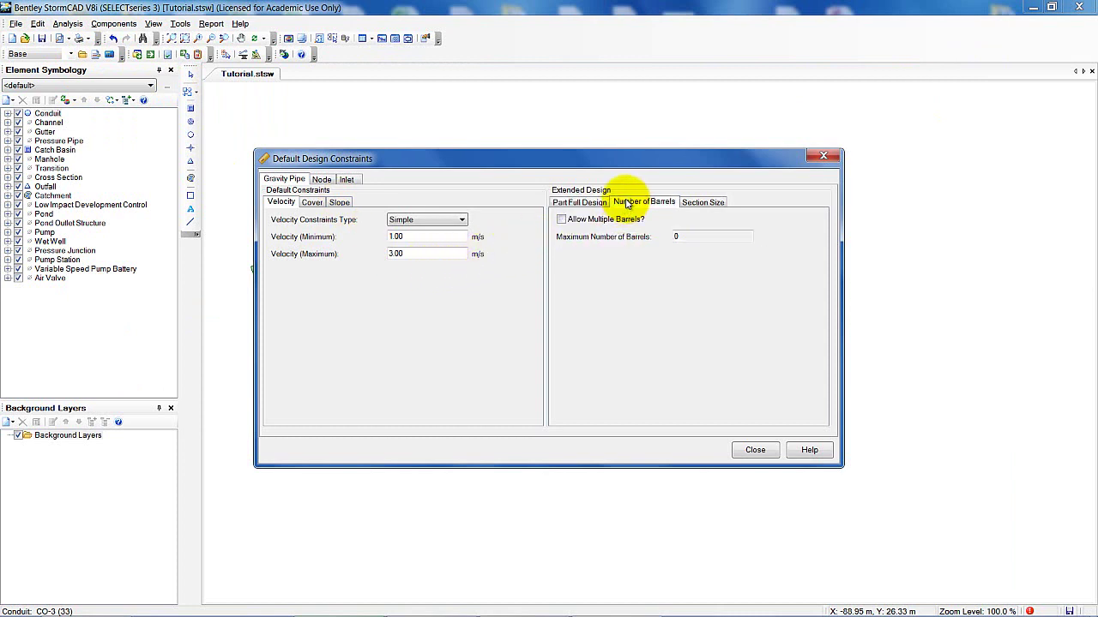
pyautogui.click(679, 237)
pyautogui.click(562, 221)
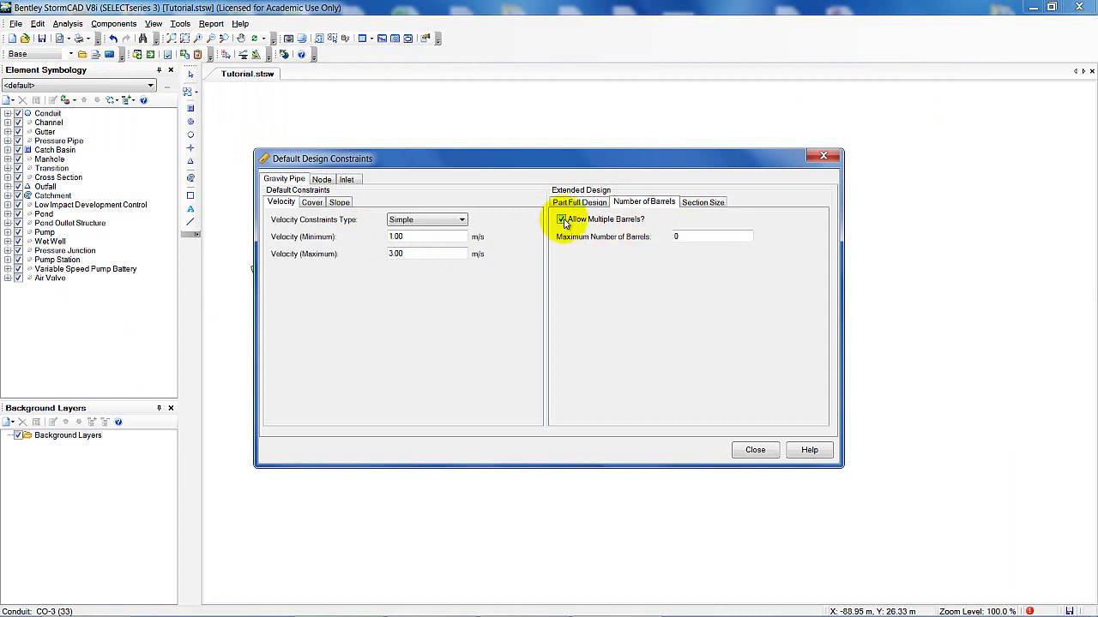
pyautogui.click(677, 240)
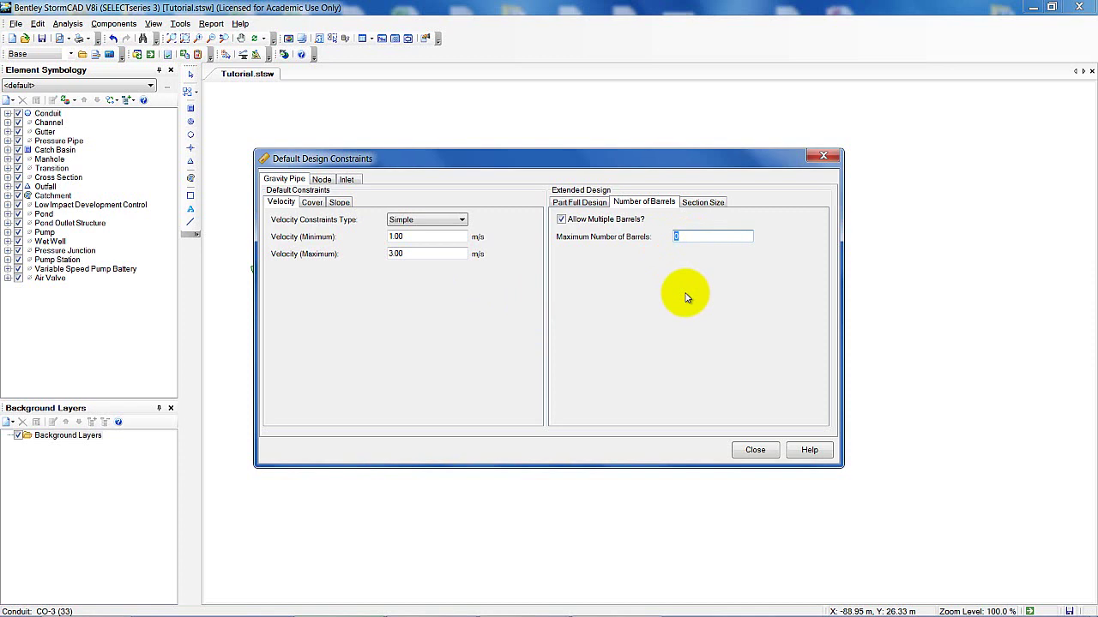
pyautogui.write('1')
pyautogui.click(755, 450)
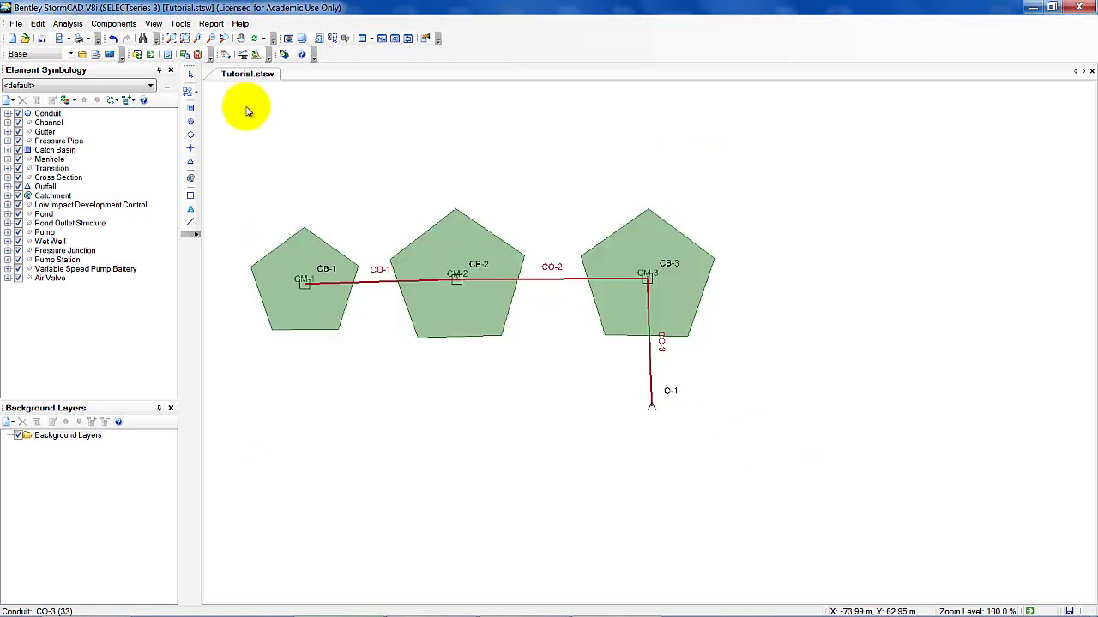
# Try to compute the Base design again without creating a new alternative, and dismiss the validation messages.
pyautogui.click(150, 54)
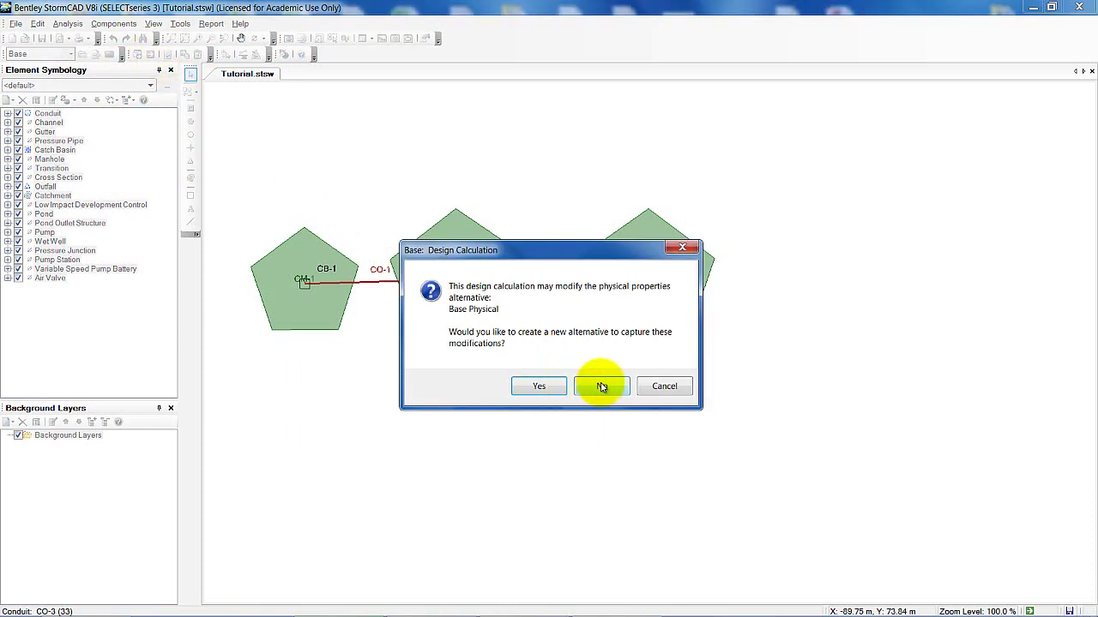
pyautogui.click(600, 387)
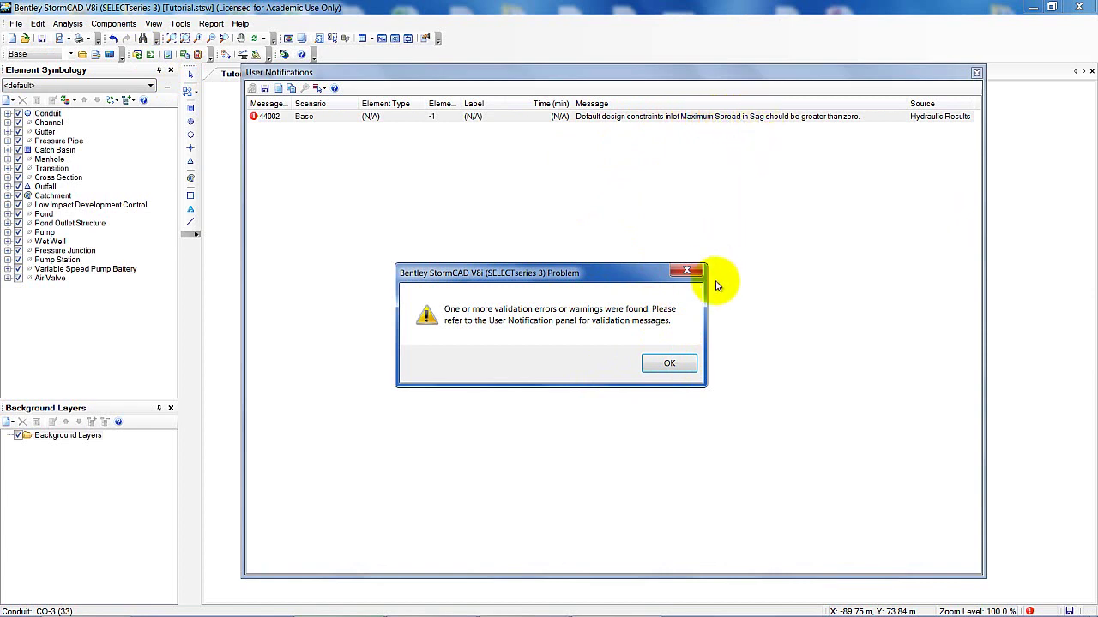
pyautogui.click(662, 365)
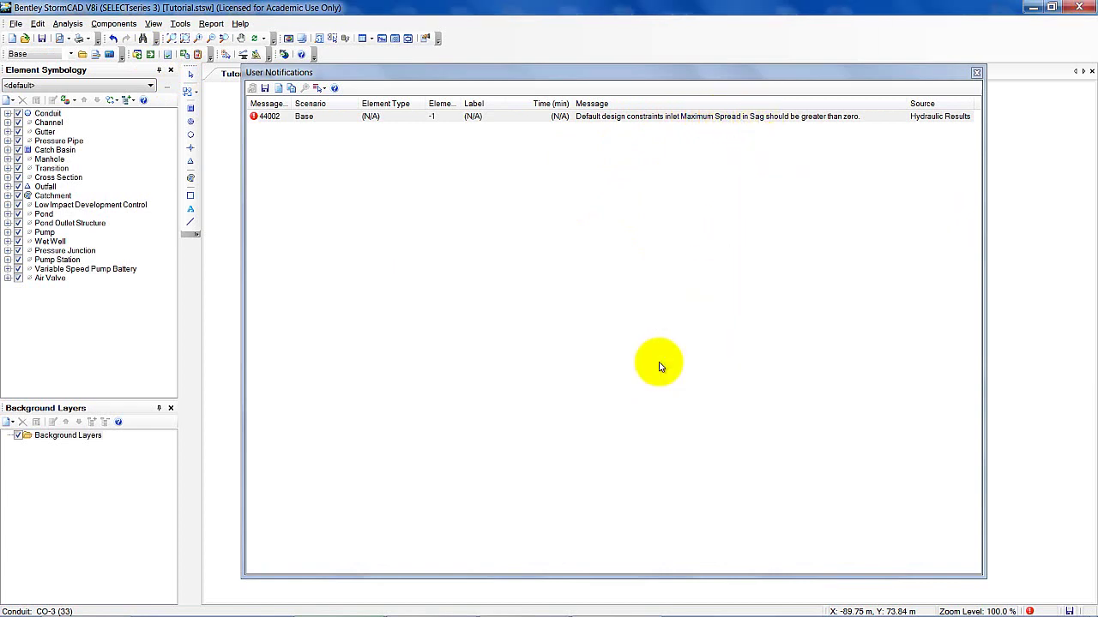
pyautogui.click(977, 76)
# Set the default in-sag inlet design constraints to a maximum spread of 1.0 m and a maximum depth of 100 mm.
pyautogui.click(114, 24)
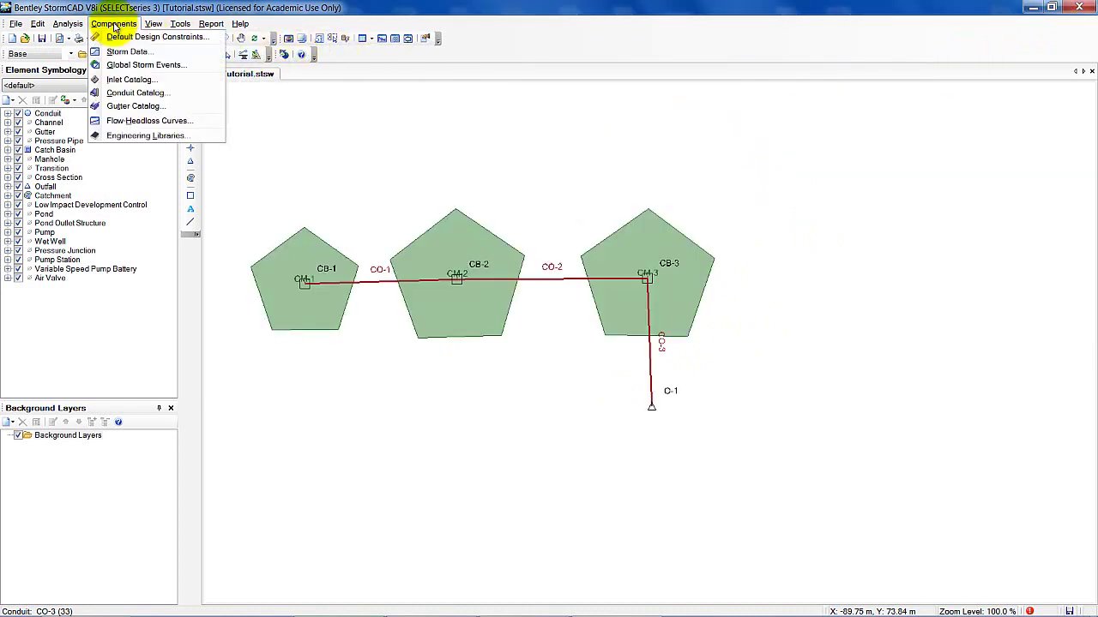
pyautogui.click(124, 38)
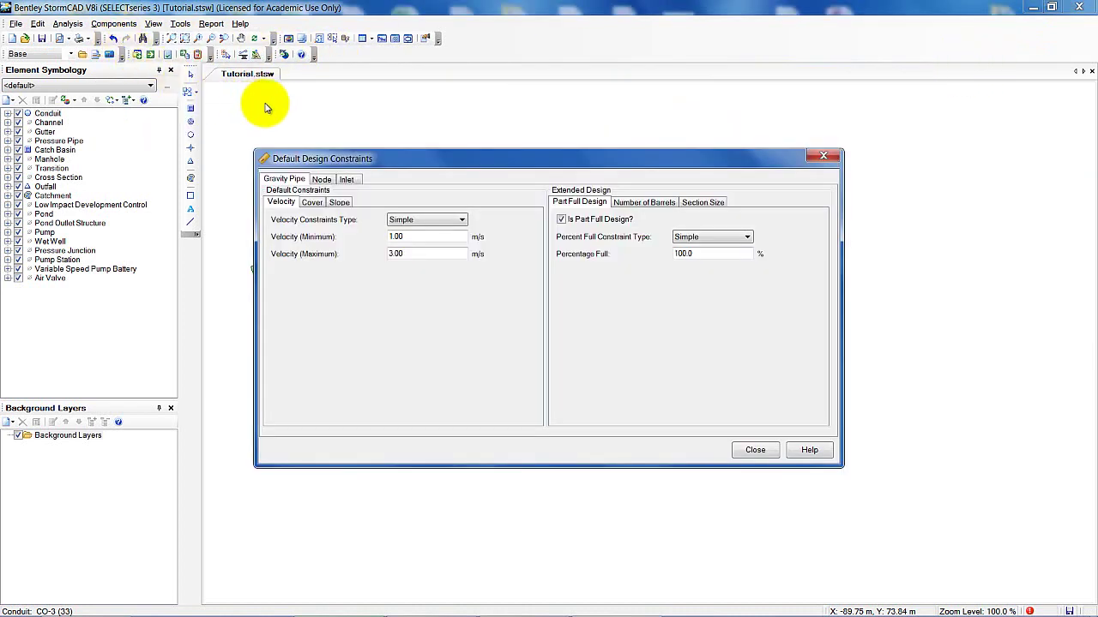
pyautogui.click(705, 203)
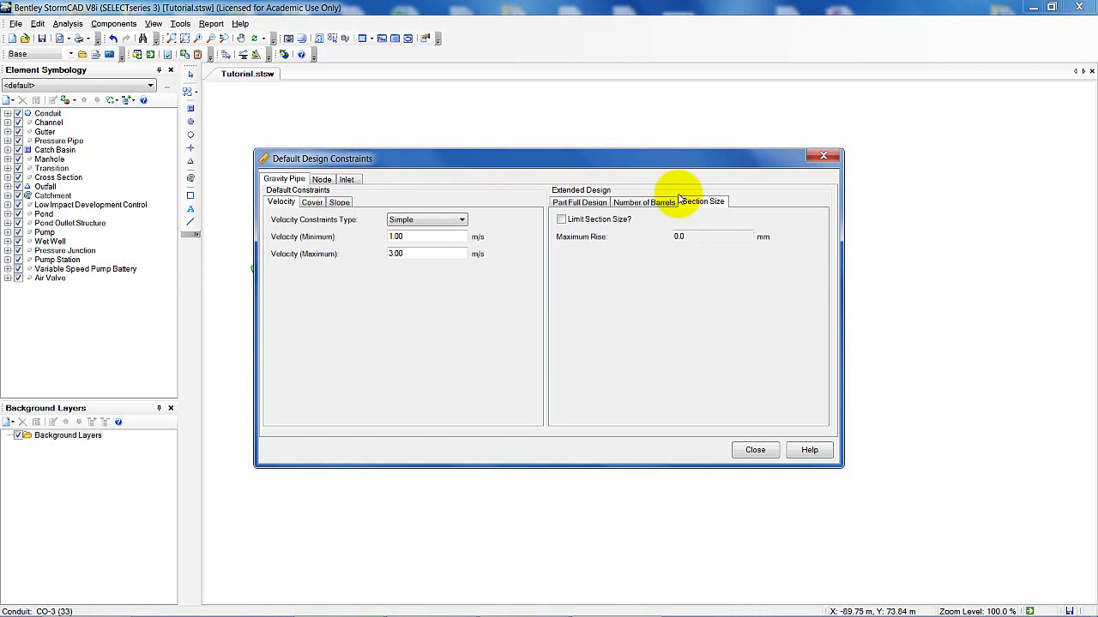
pyautogui.click(347, 180)
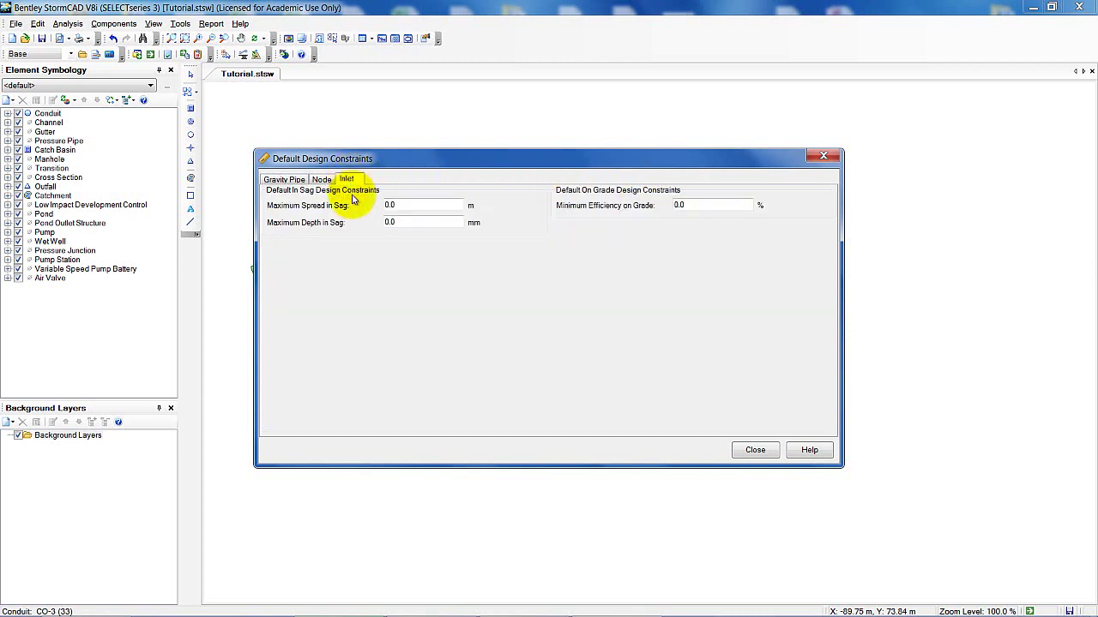
pyautogui.click(422, 206)
pyautogui.write('1.0')
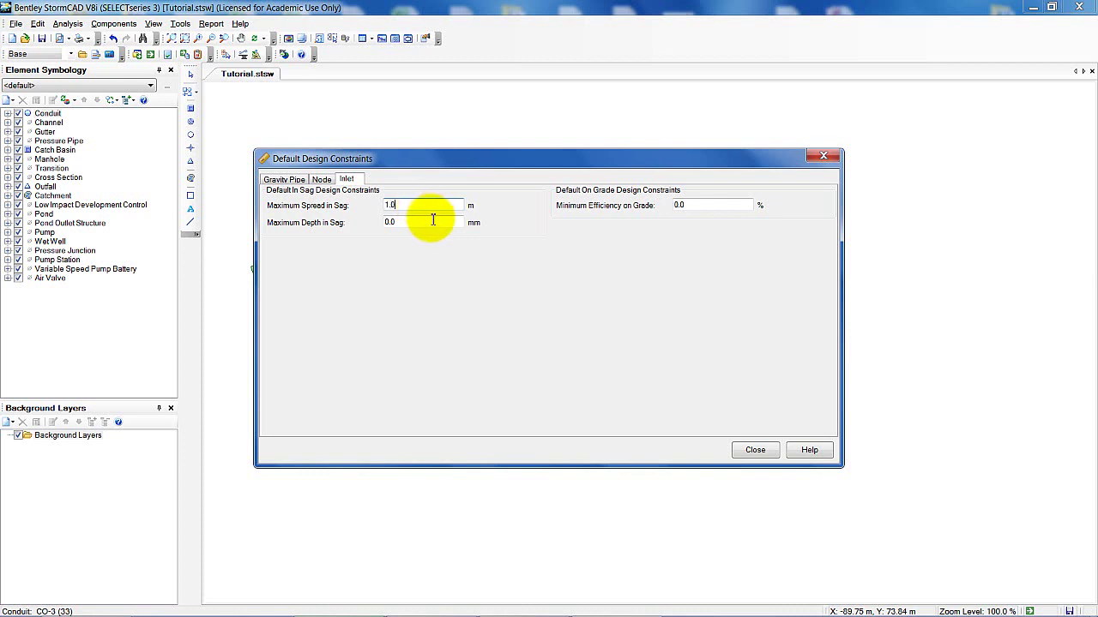
pyautogui.click(433, 222)
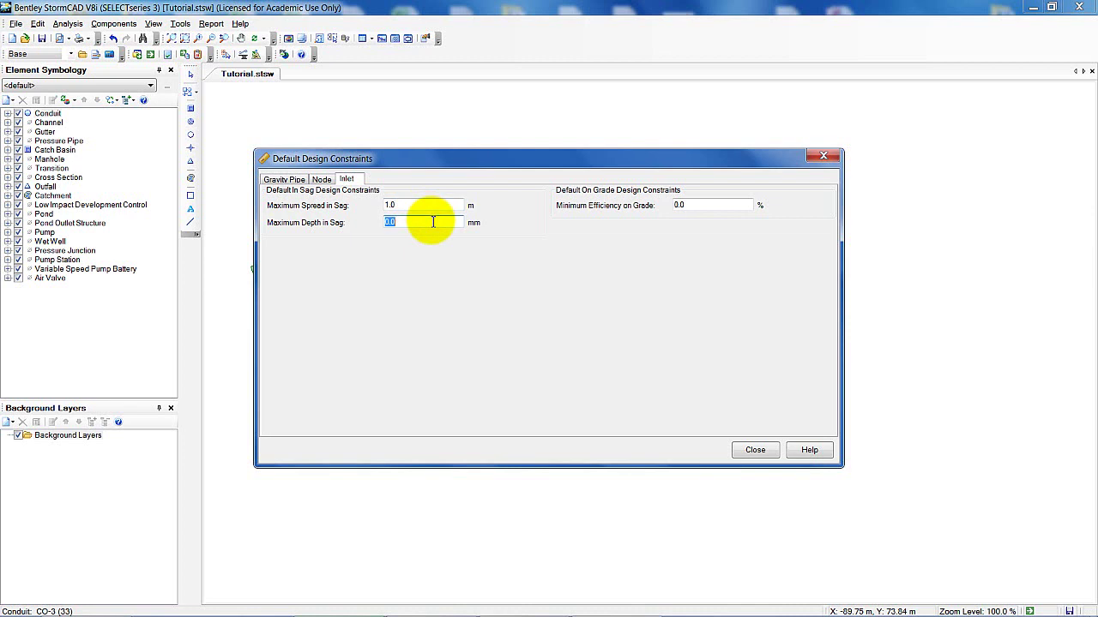
pyautogui.write('100')
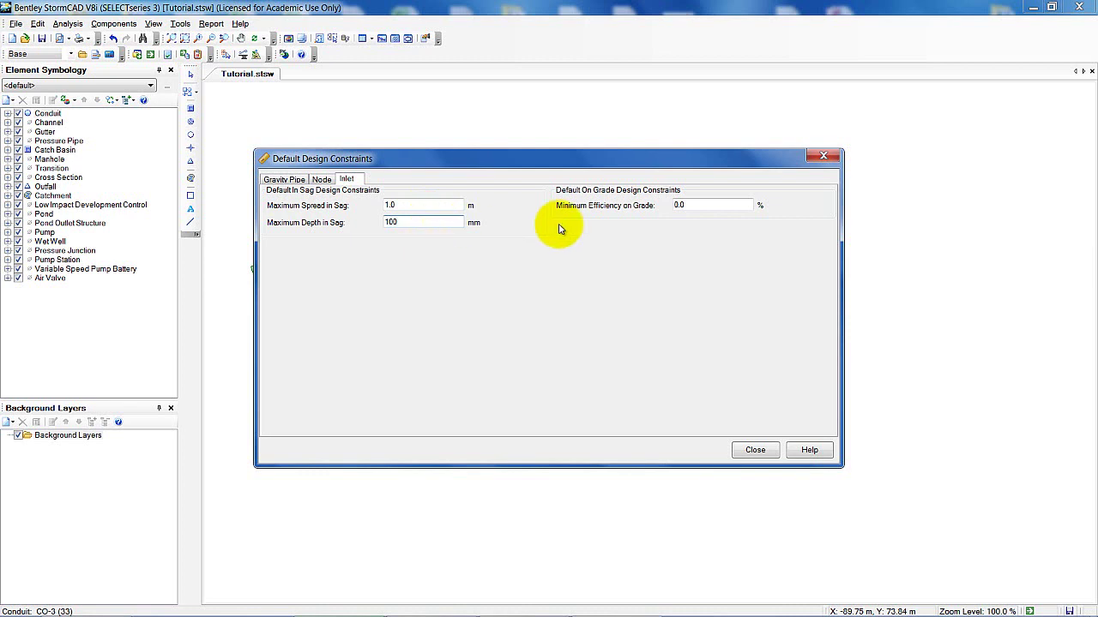
# Set the default on-grade inlet minimum efficiency to 80% and close the design constraints.
pyautogui.click(678, 205)
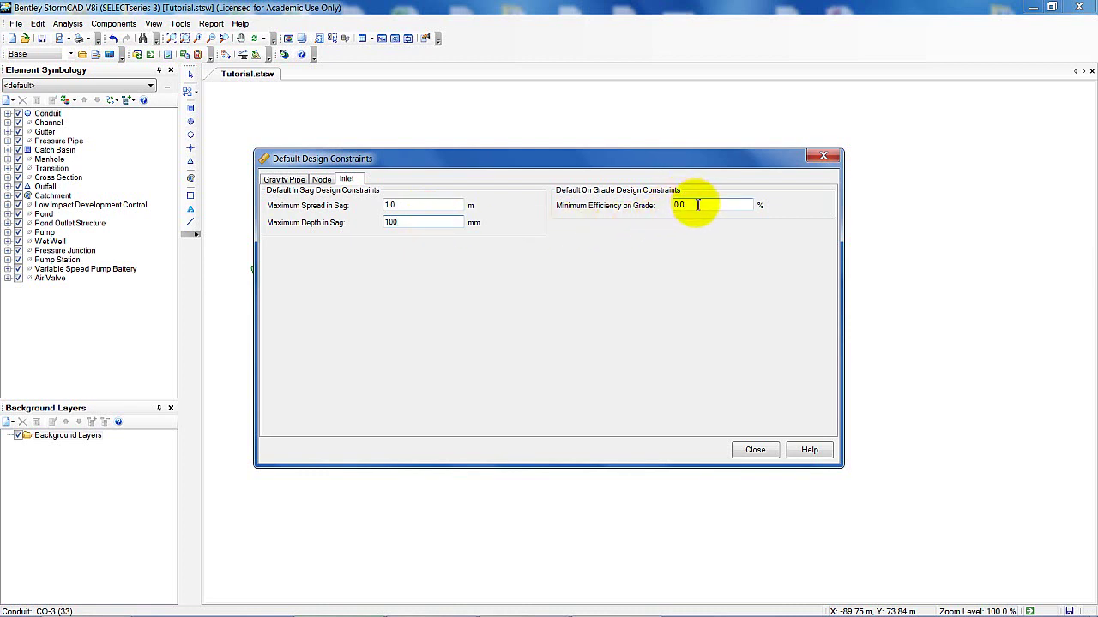
pyautogui.click(697, 204)
pyautogui.write('80')
pyautogui.click(754, 450)
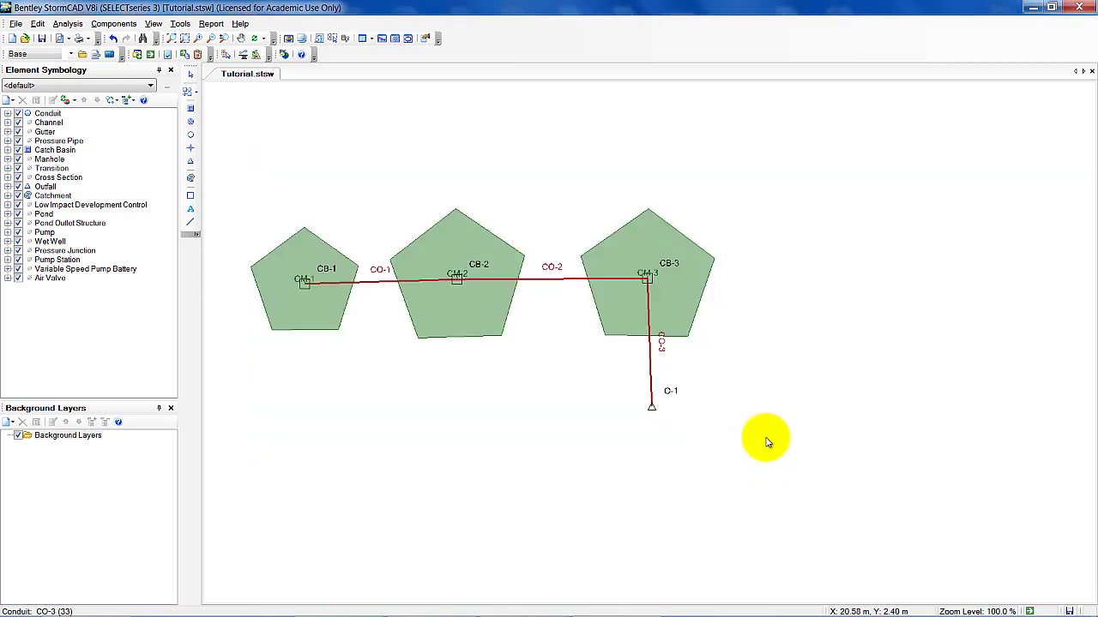
# Compute the Base scenario's design without creating a new physical alternative, and review the calculation executive summary report.
pyautogui.click(151, 55)
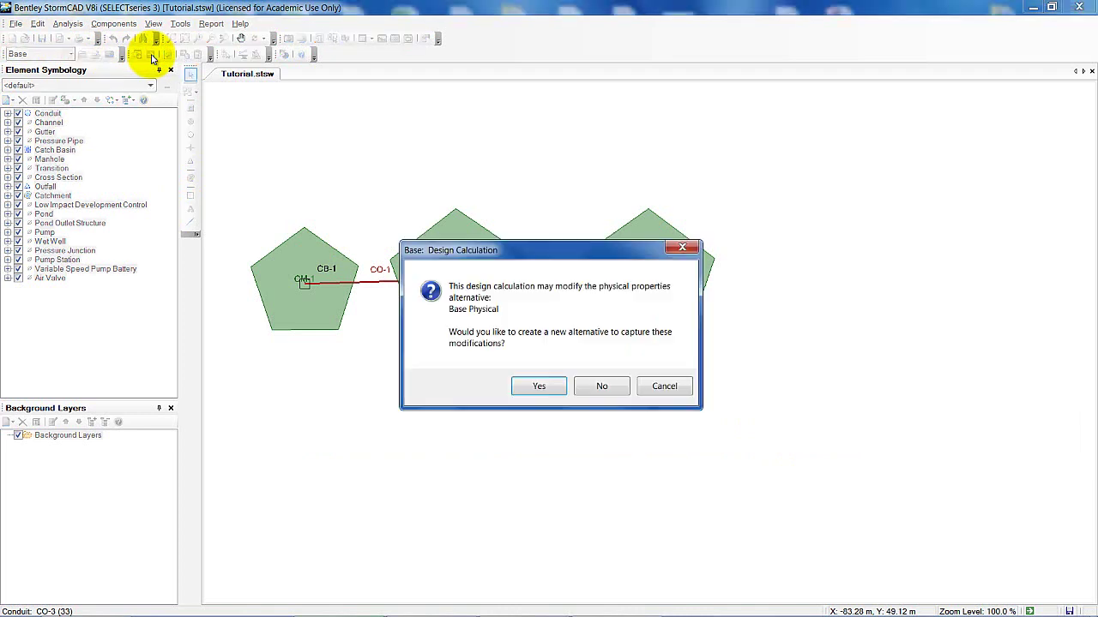
pyautogui.click(601, 387)
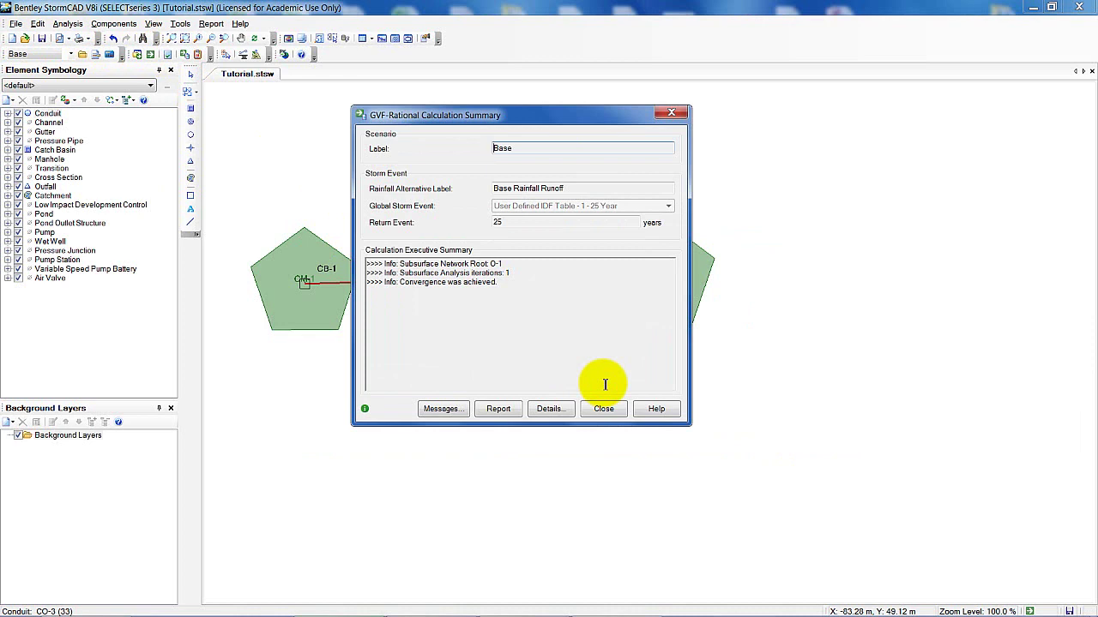
pyautogui.click(499, 409)
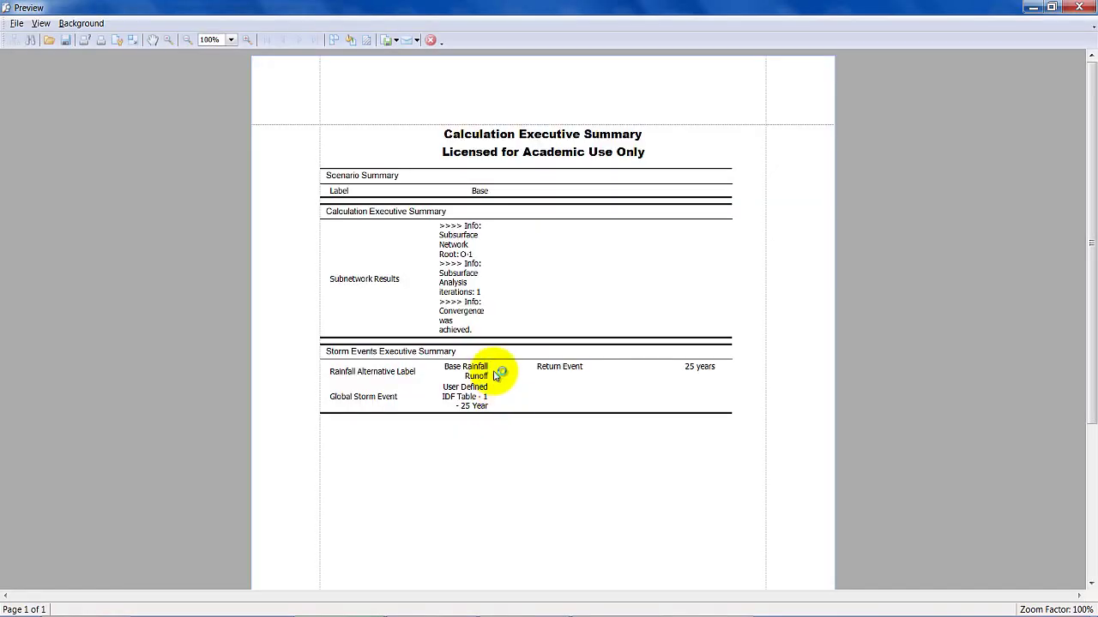
pyautogui.scroll(-5, 495, 376)
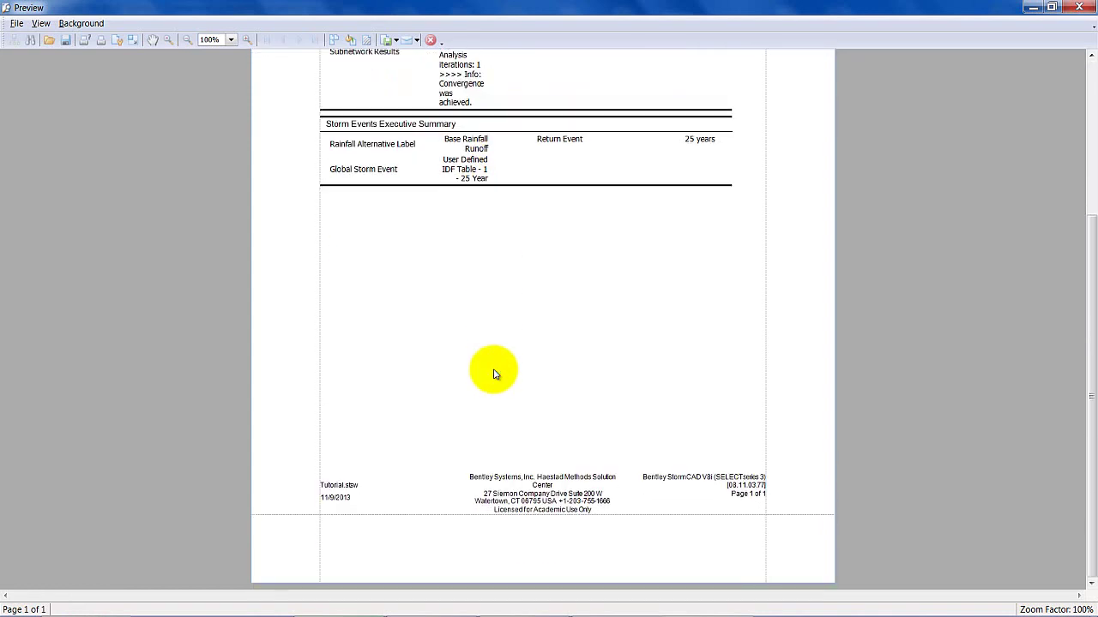
pyautogui.scroll(3, 496, 374)
pyautogui.scroll(2, 494, 374)
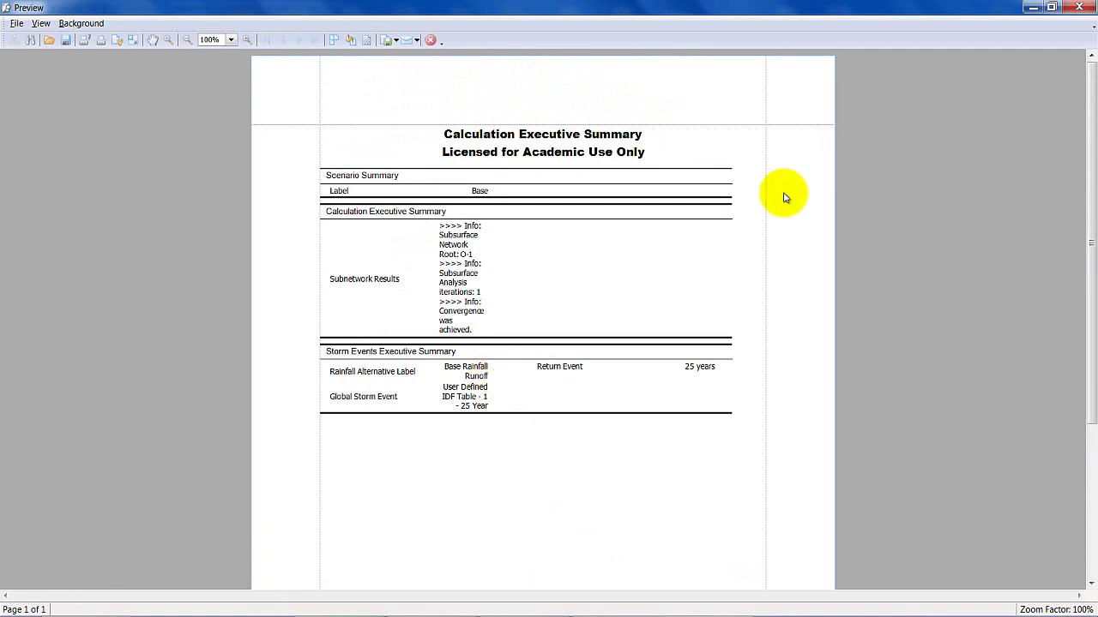
pyautogui.click(1080, 8)
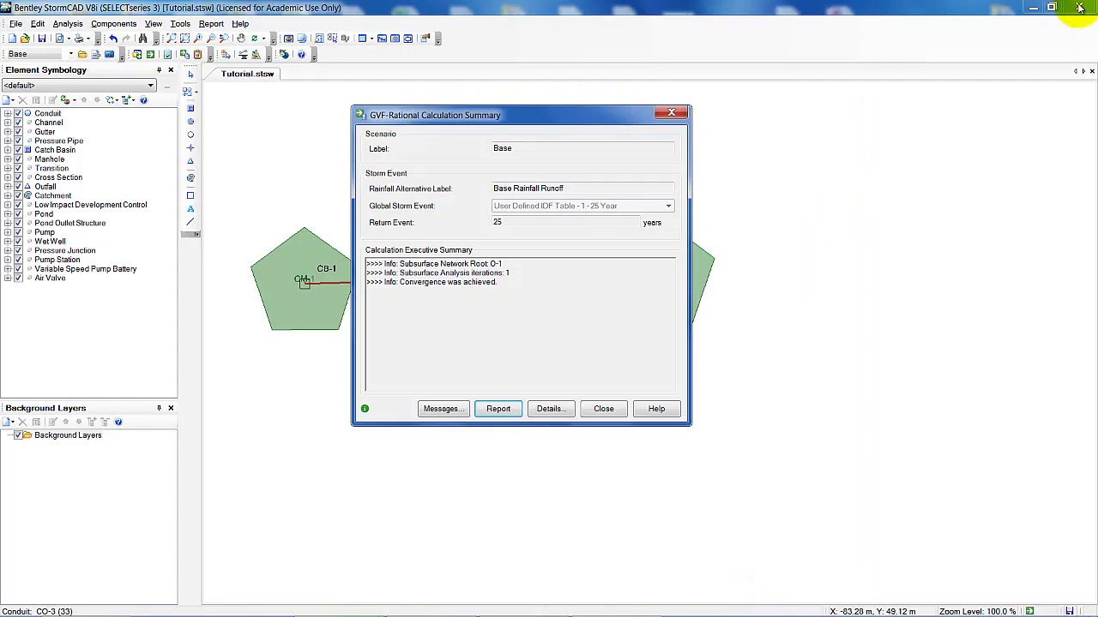
# Examine the catchment, link and node results in the detailed calculation summary.
pyautogui.click(551, 409)
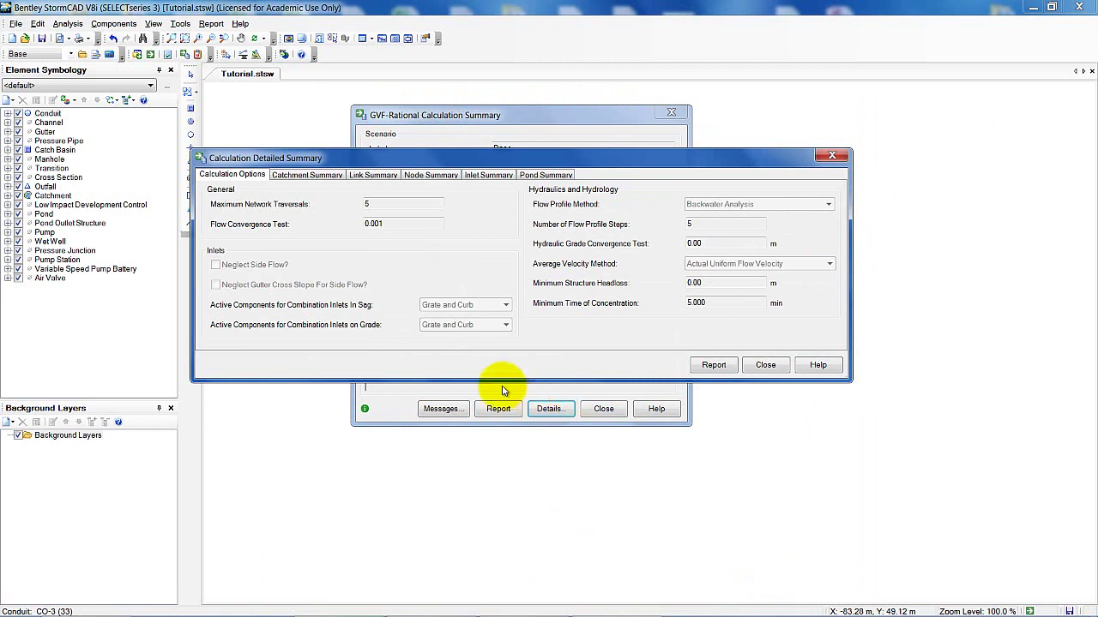
pyautogui.click(317, 178)
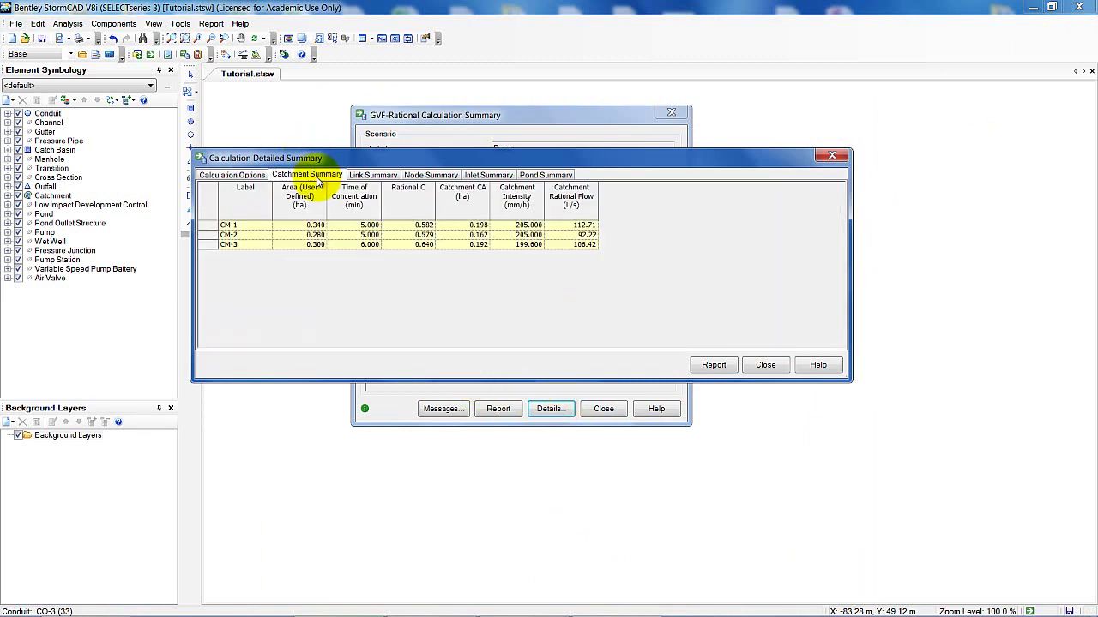
pyautogui.click(365, 176)
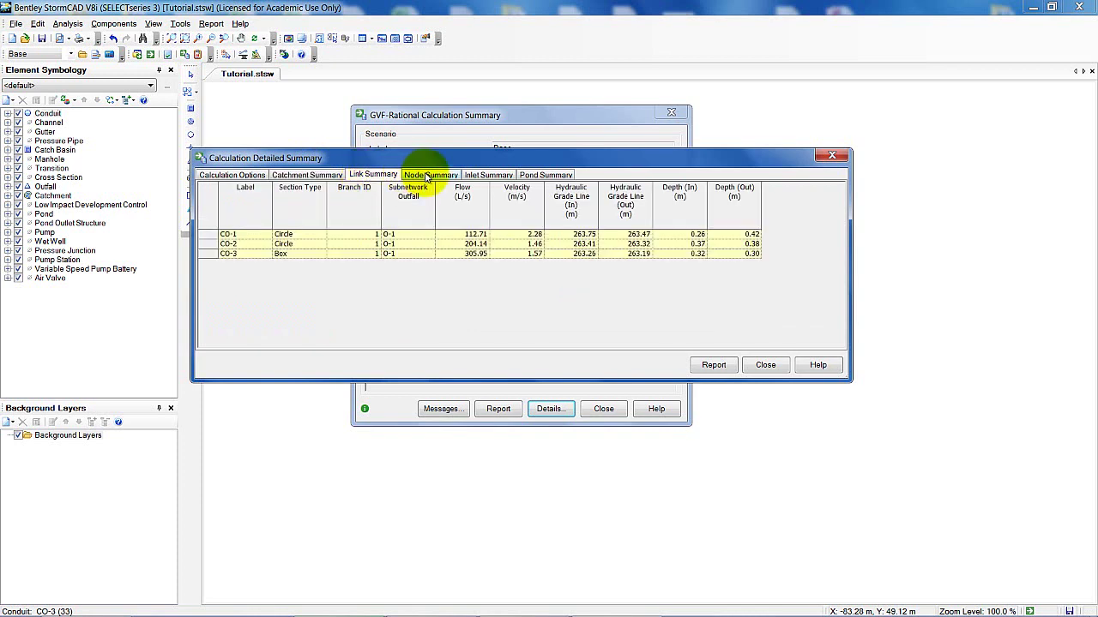
pyautogui.click(426, 177)
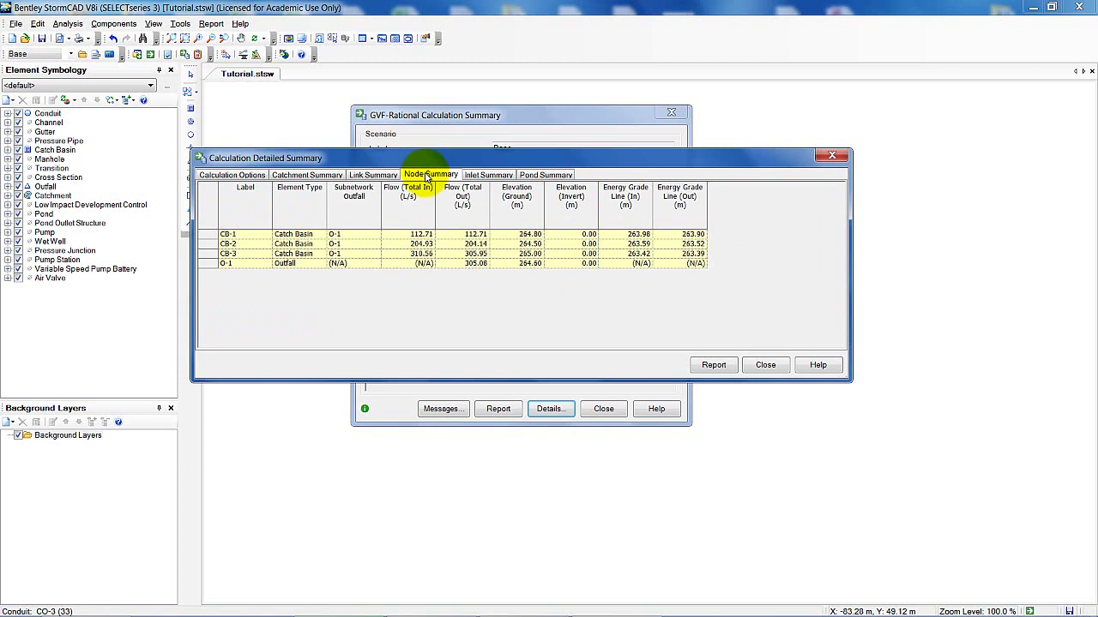
# Generate the report of the detailed calculation summary and print it to the PDFCreator printer.
pyautogui.click(713, 365)
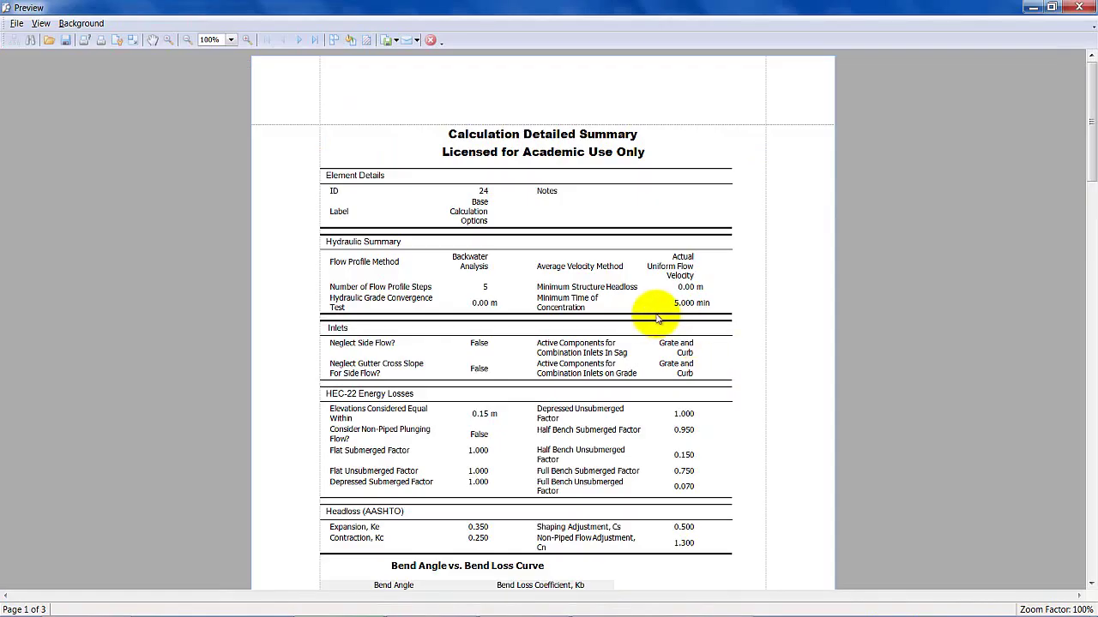
pyautogui.scroll(-20, 659, 318)
pyautogui.scroll(10, 647, 311)
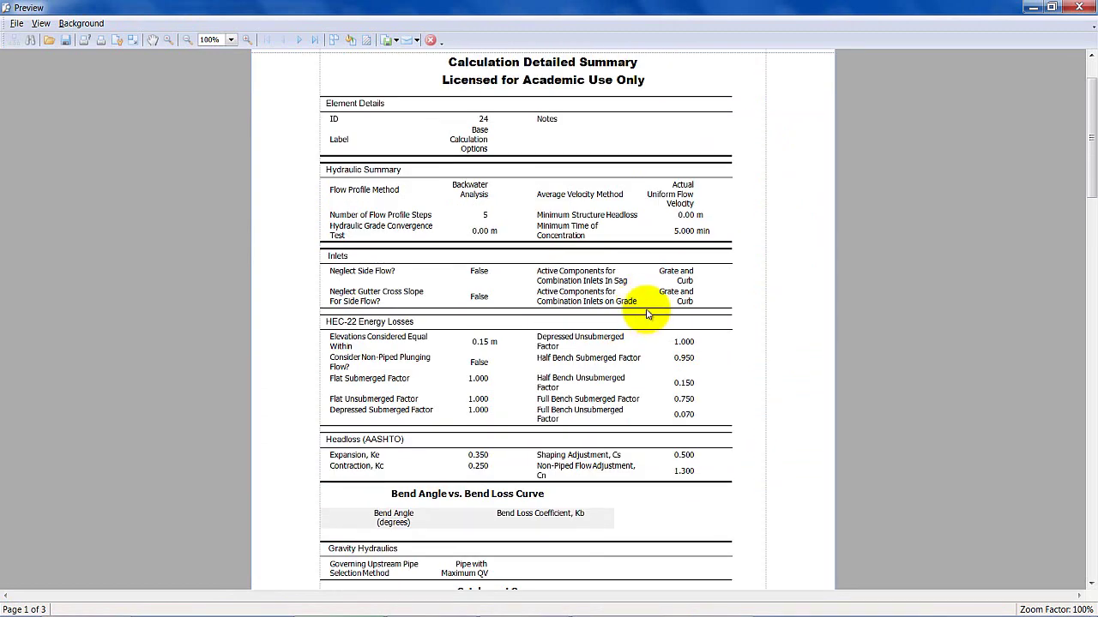
pyautogui.click(16, 24)
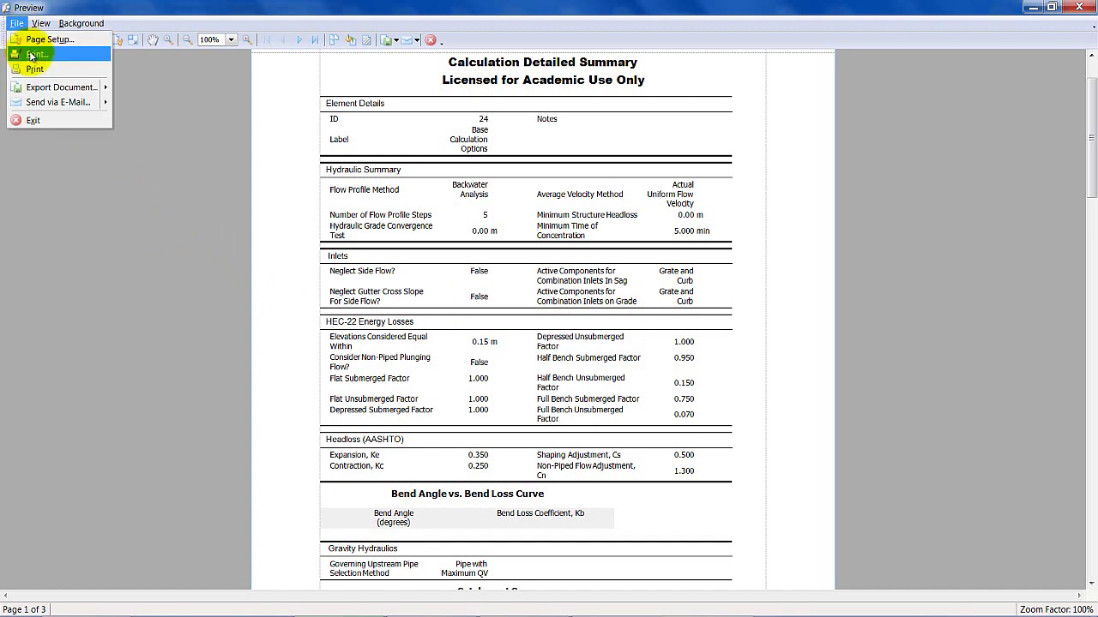
pyautogui.click(32, 55)
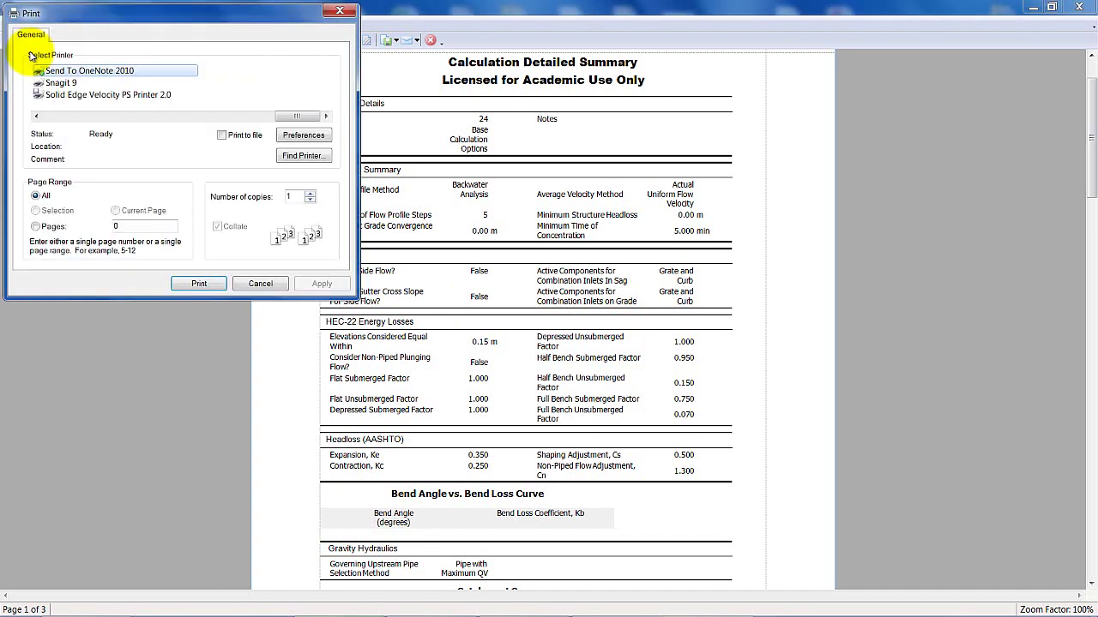
pyautogui.moveTo(289, 117); pyautogui.dragTo(252, 116)
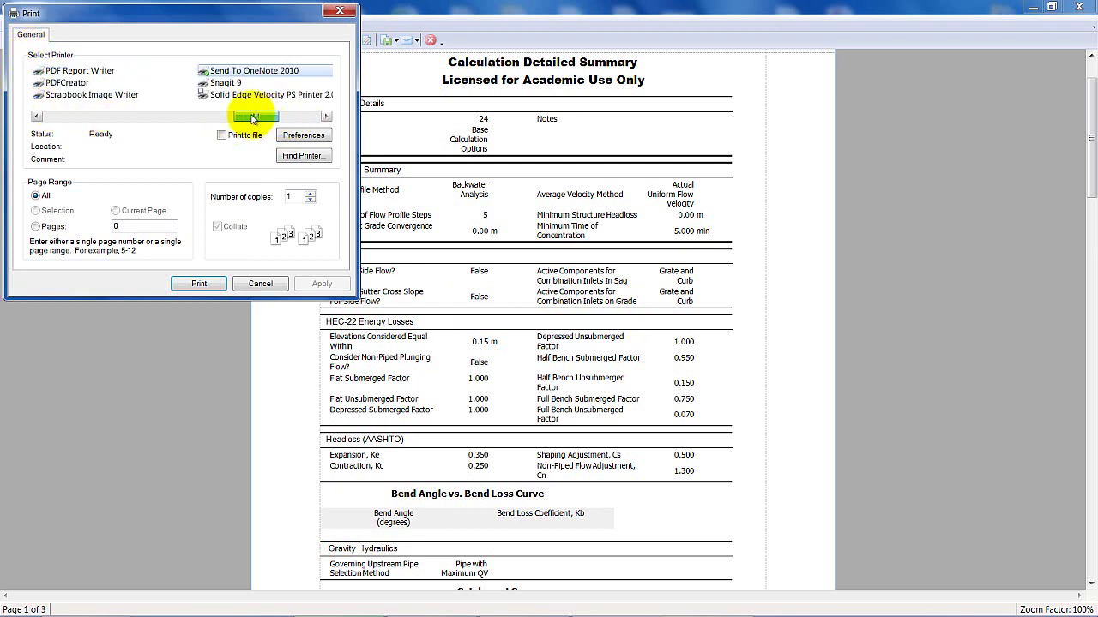
pyautogui.click(83, 84)
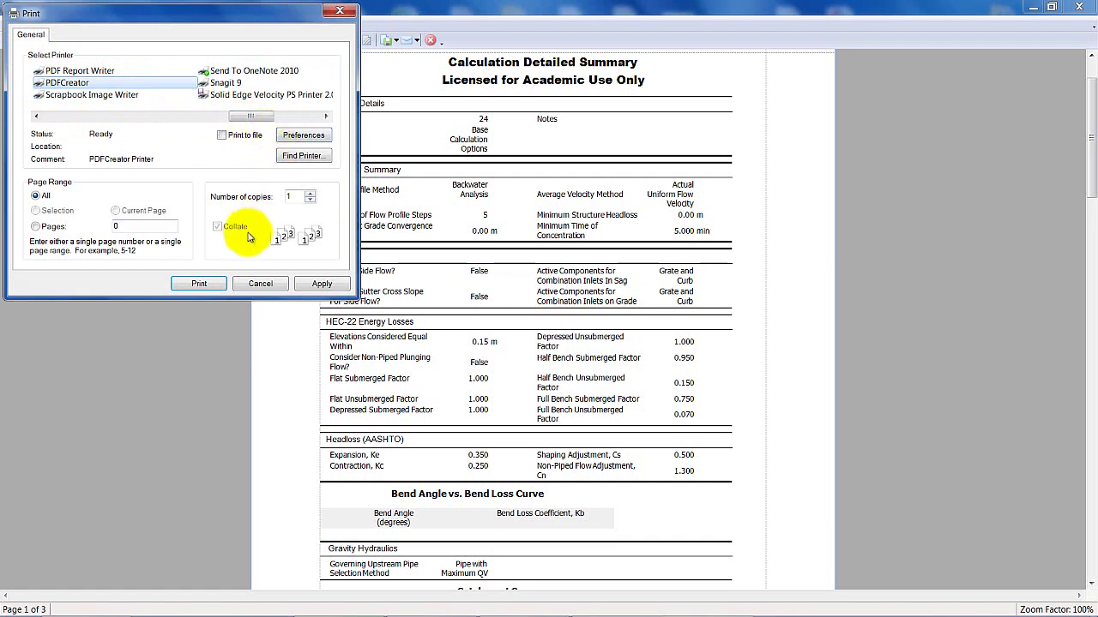
pyautogui.click(200, 283)
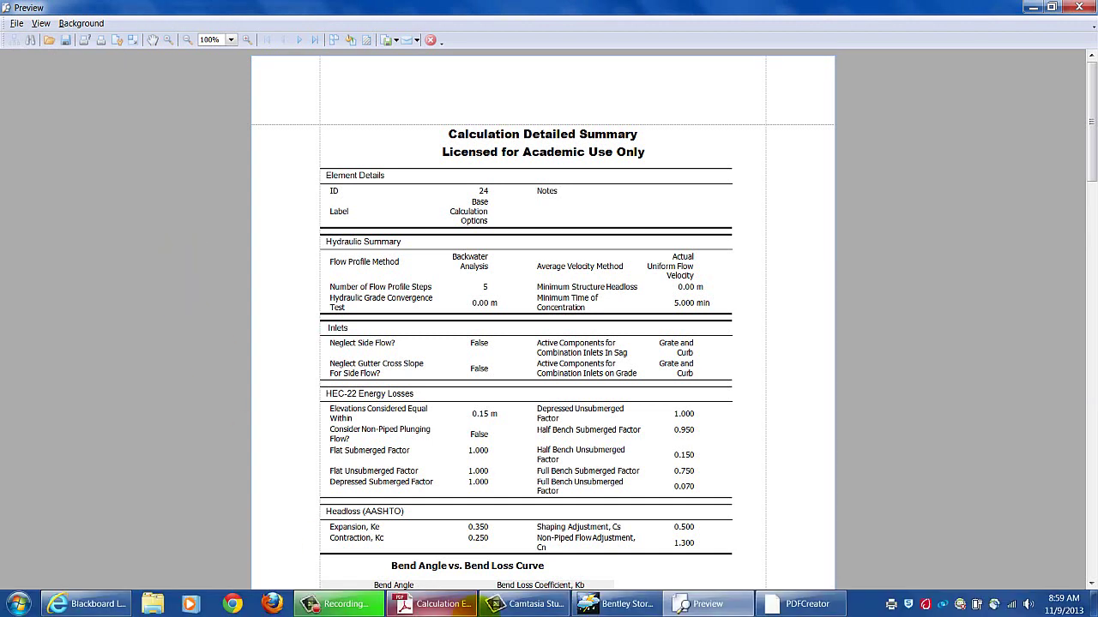
# Decline the PDFCreator update and save the report to the Desktop as Calculation Detailed Summary.pdf.
pyautogui.moveTo(748, 605)
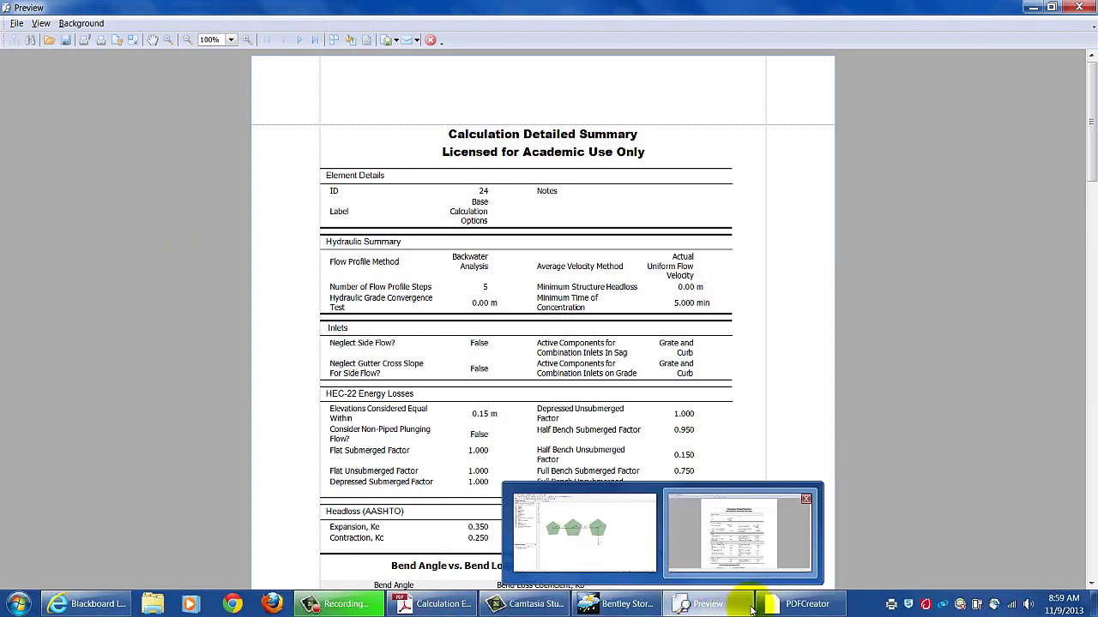
pyautogui.click(796, 607)
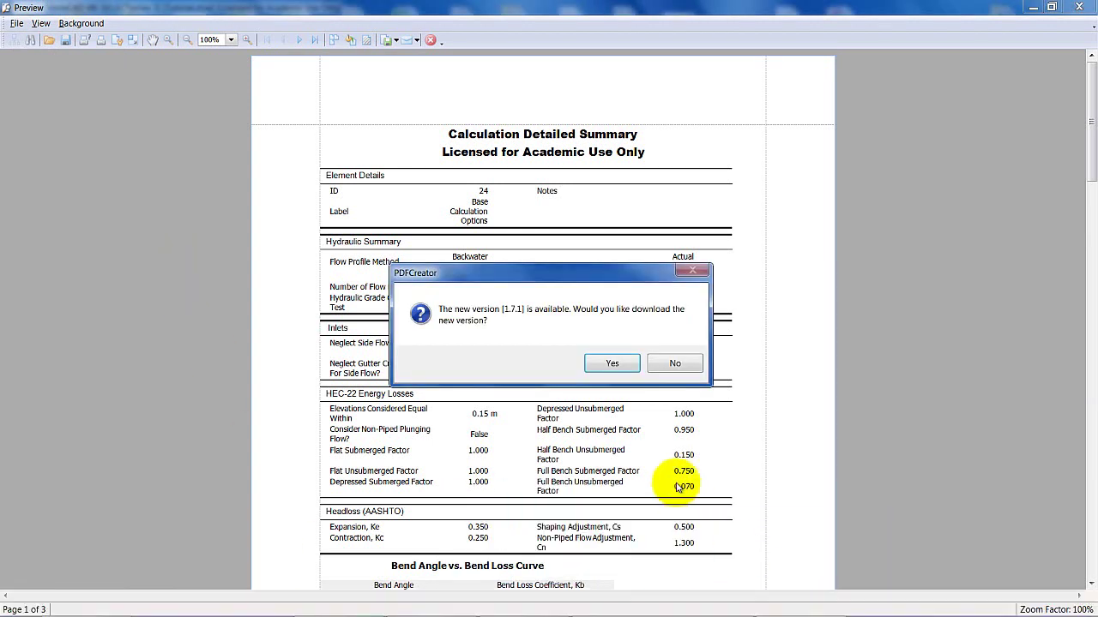
pyautogui.click(675, 365)
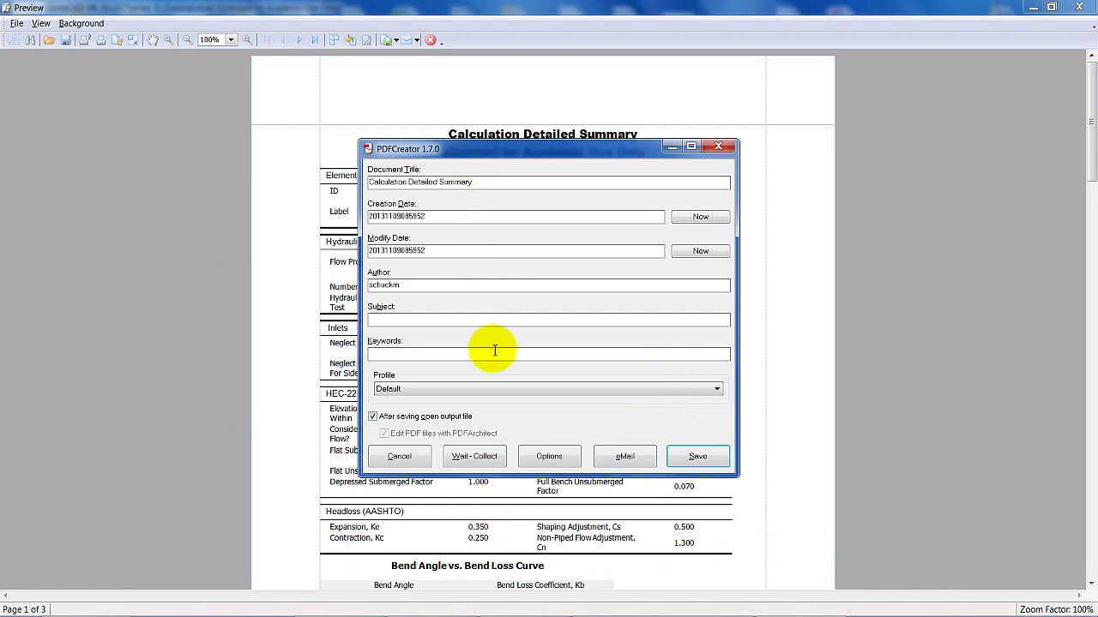
pyautogui.click(696, 456)
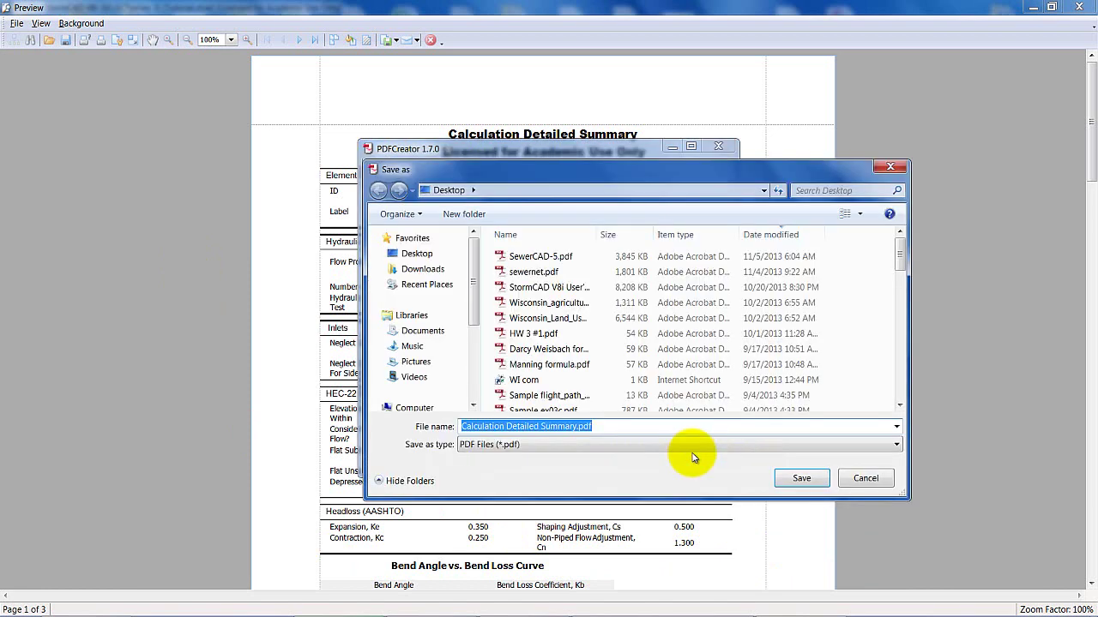
pyautogui.click(433, 255)
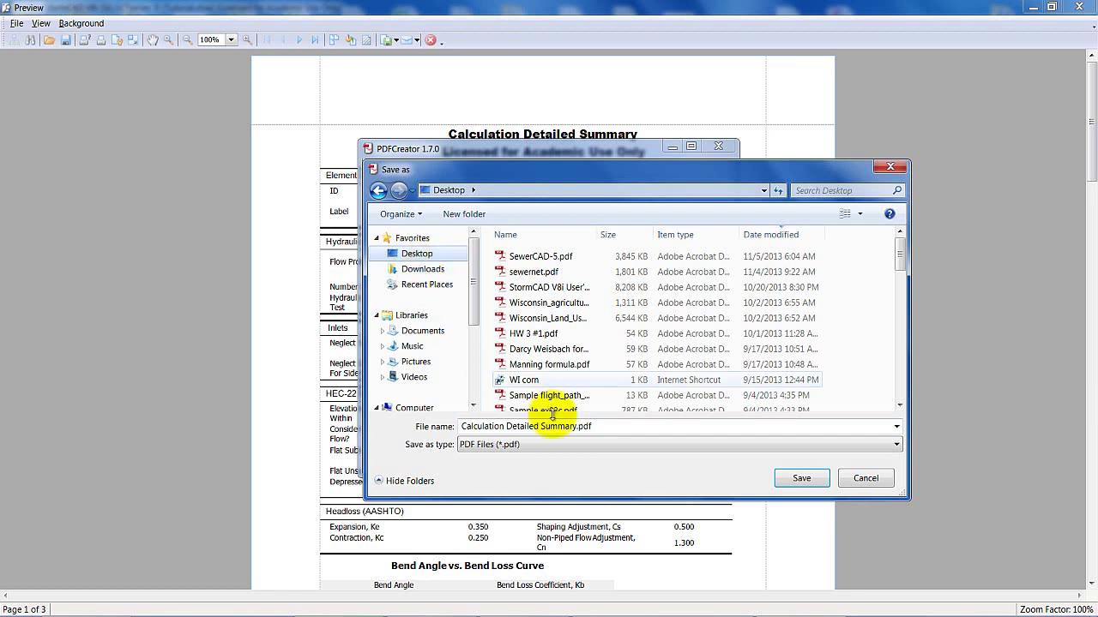
pyautogui.click(799, 479)
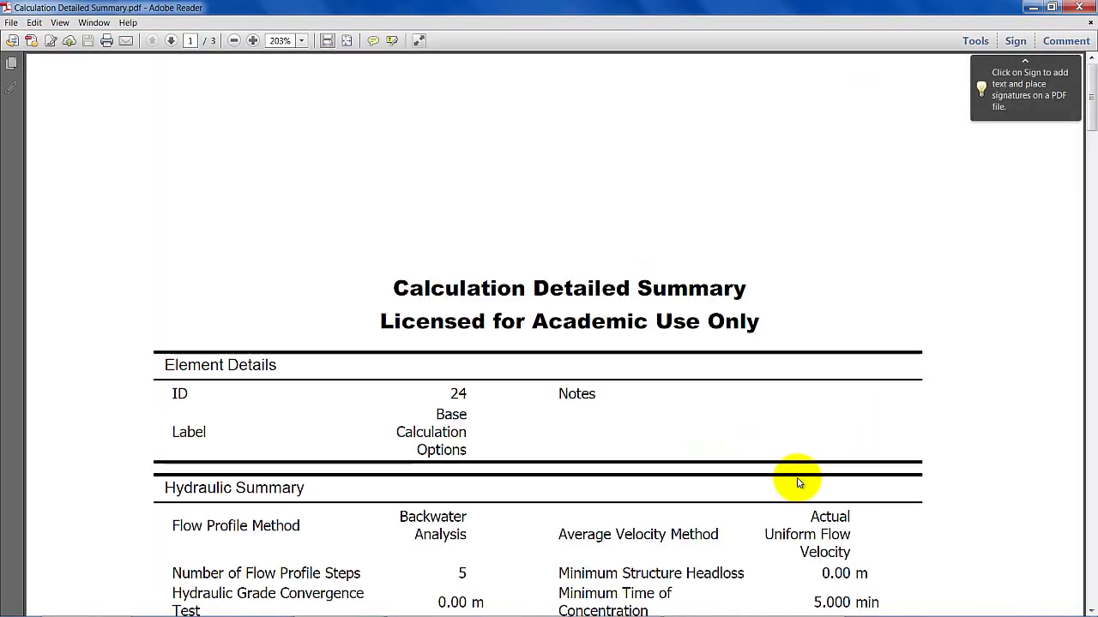
# Minimize the PDF and close the report preview and both calculation summary windows to return to the network drawing.
pyautogui.click(1033, 14)
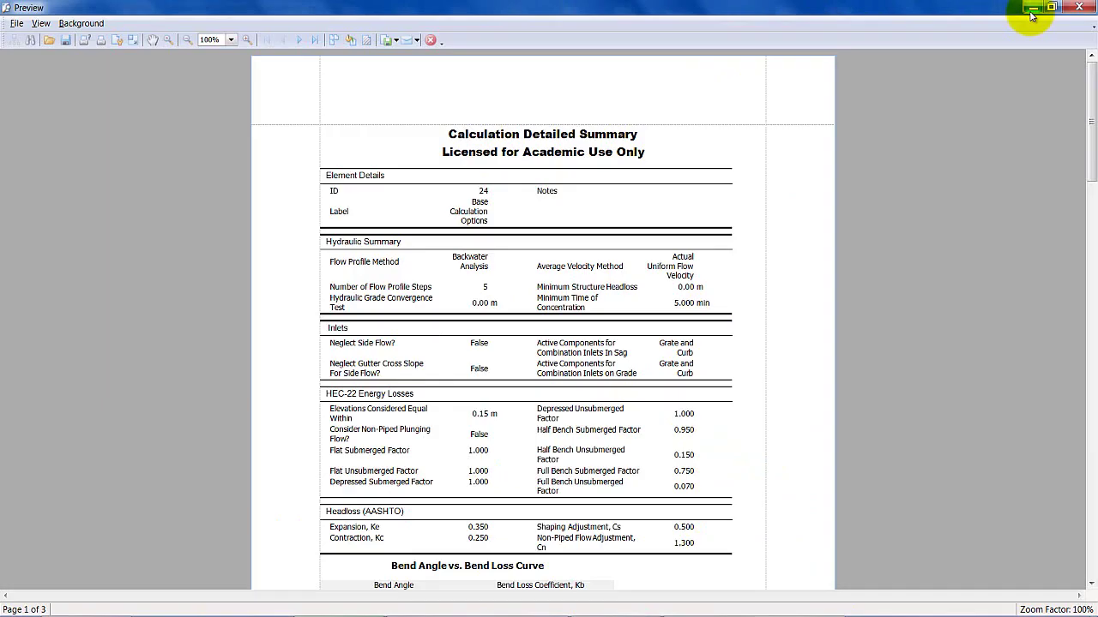
pyautogui.click(1073, 8)
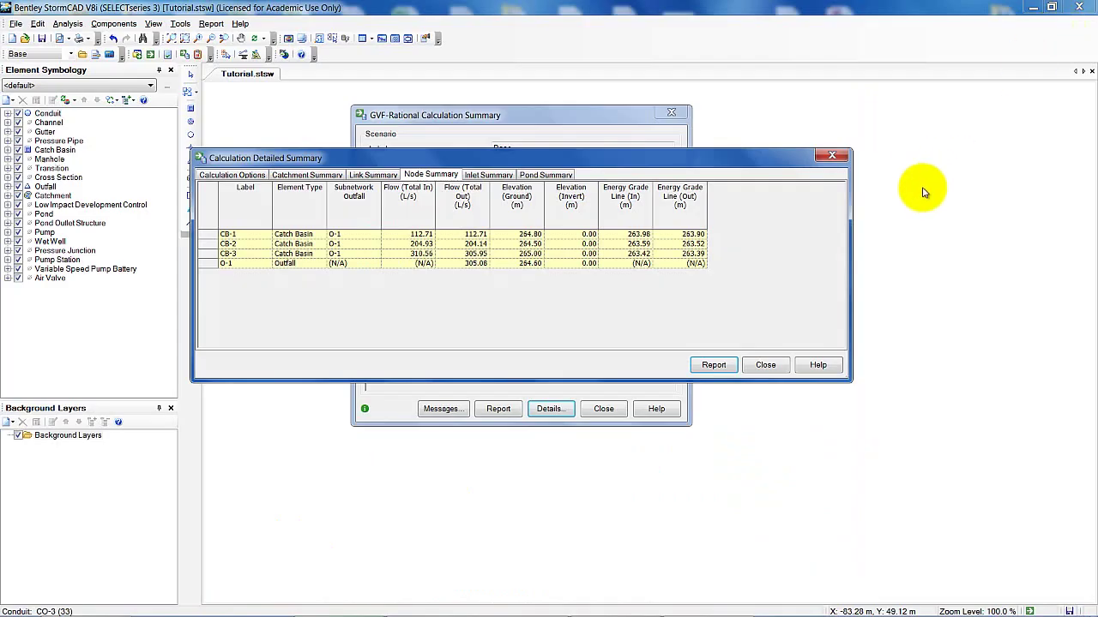
pyautogui.click(765, 365)
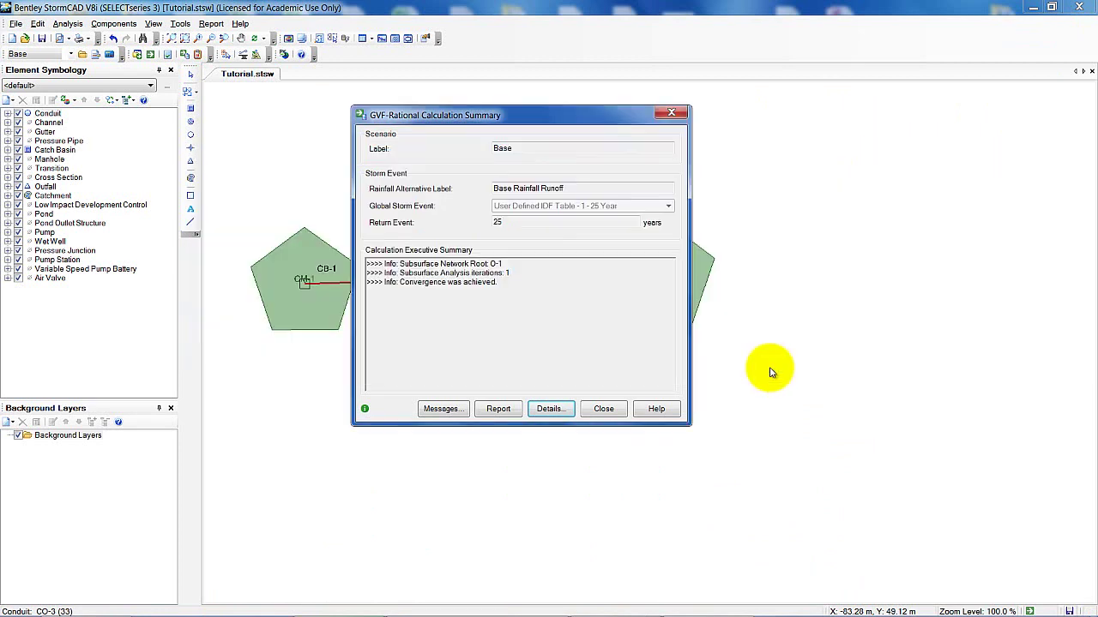
pyautogui.click(612, 412)
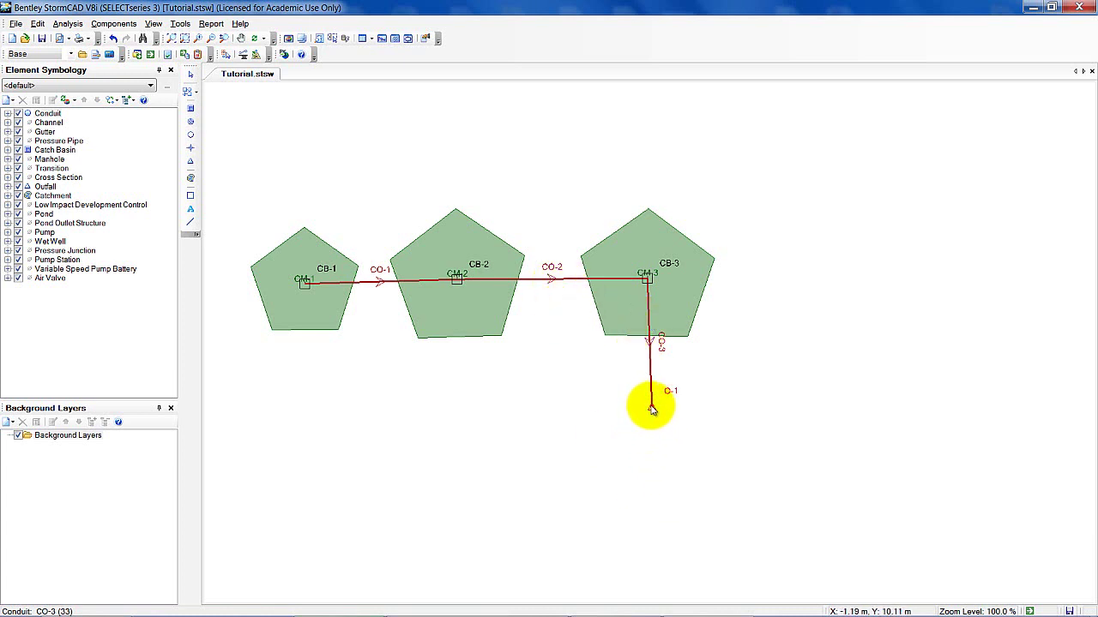
# Set the user defined tailwater elevation of outfall O-1 to 264.50 m and close its properties.
pyautogui.doubleClick(652, 409)
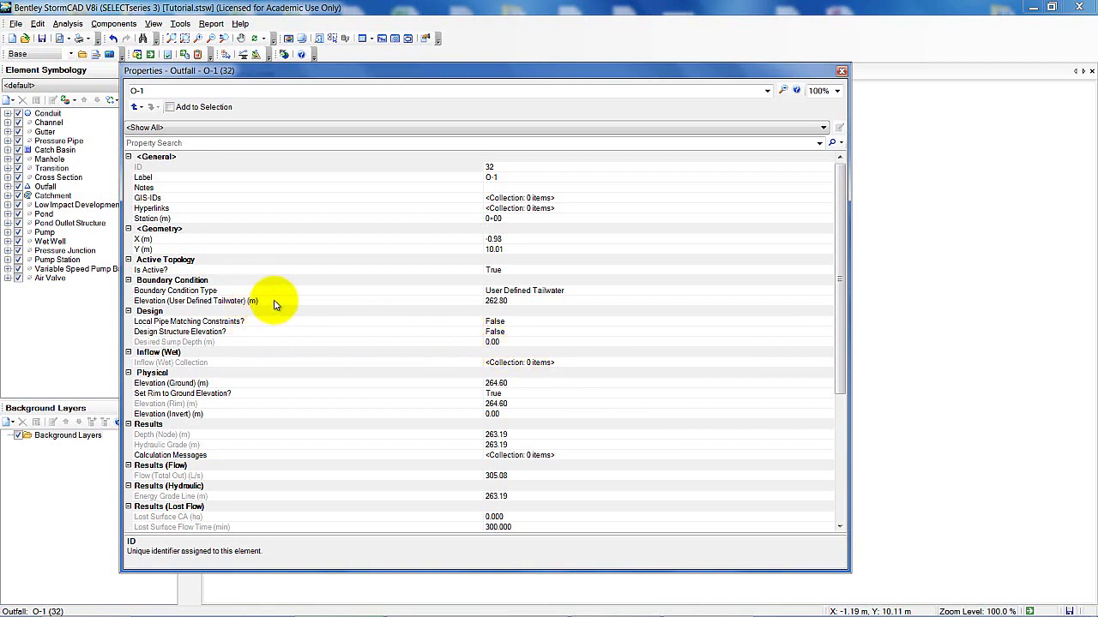
pyautogui.click(518, 302)
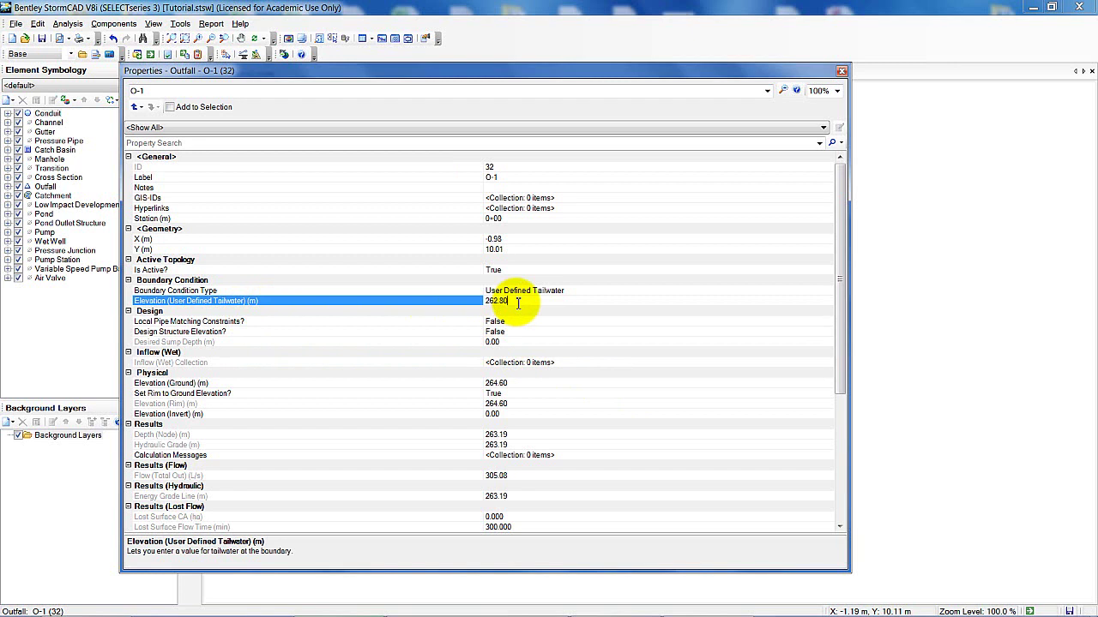
pyautogui.press('BackSpace')
pyautogui.press('BackSpace')
pyautogui.press('BackSpace')
pyautogui.press('BackSpace')
pyautogui.write('4.5')
pyautogui.click(366, 239)
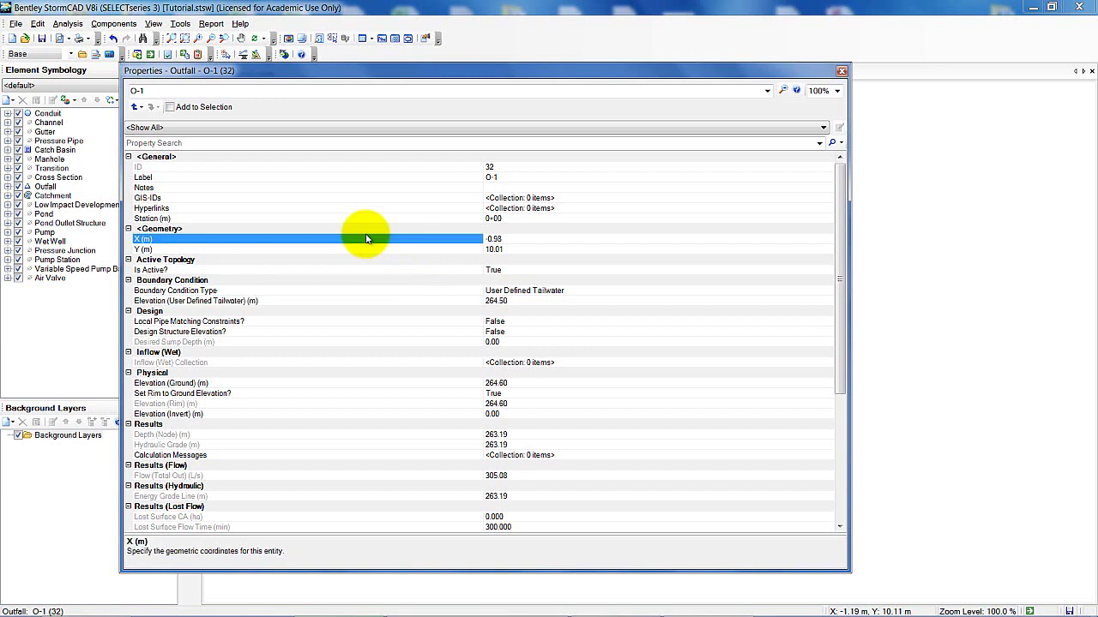
pyautogui.click(841, 71)
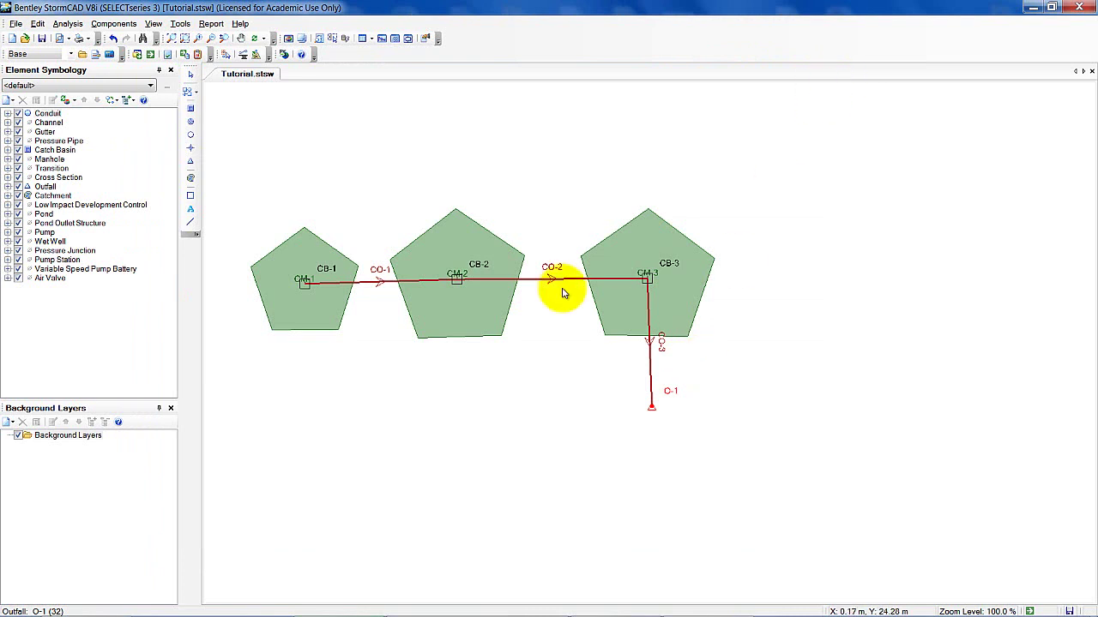
# Assign the Analysis calcs solver calculation options to the Base scenario and close the scenario windows.
pyautogui.click(72, 25)
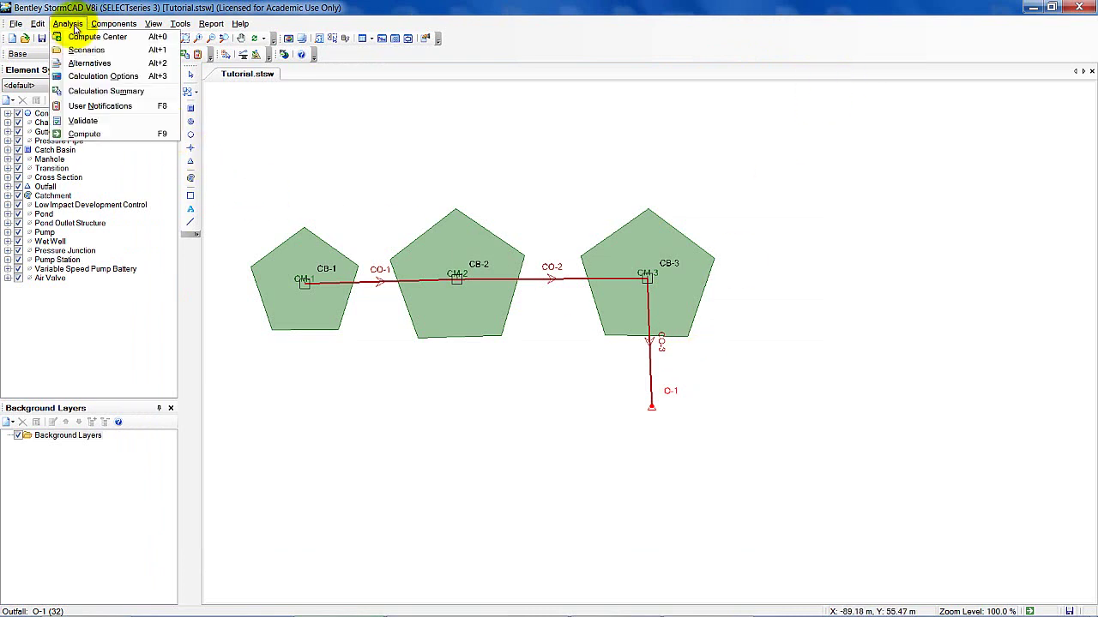
pyautogui.click(86, 49)
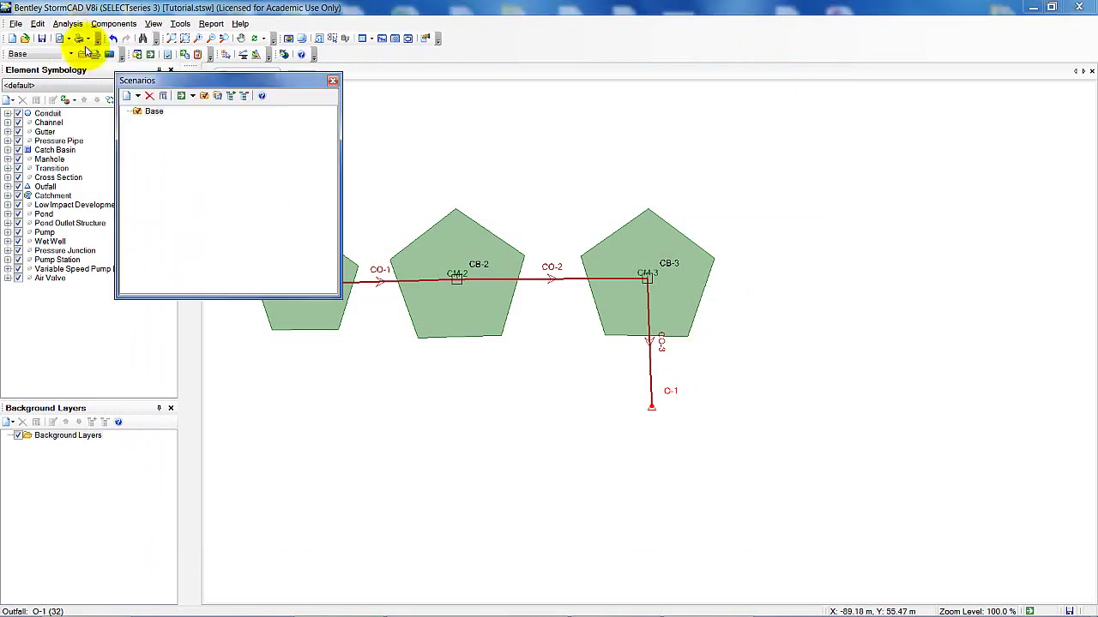
pyautogui.doubleClick(156, 112)
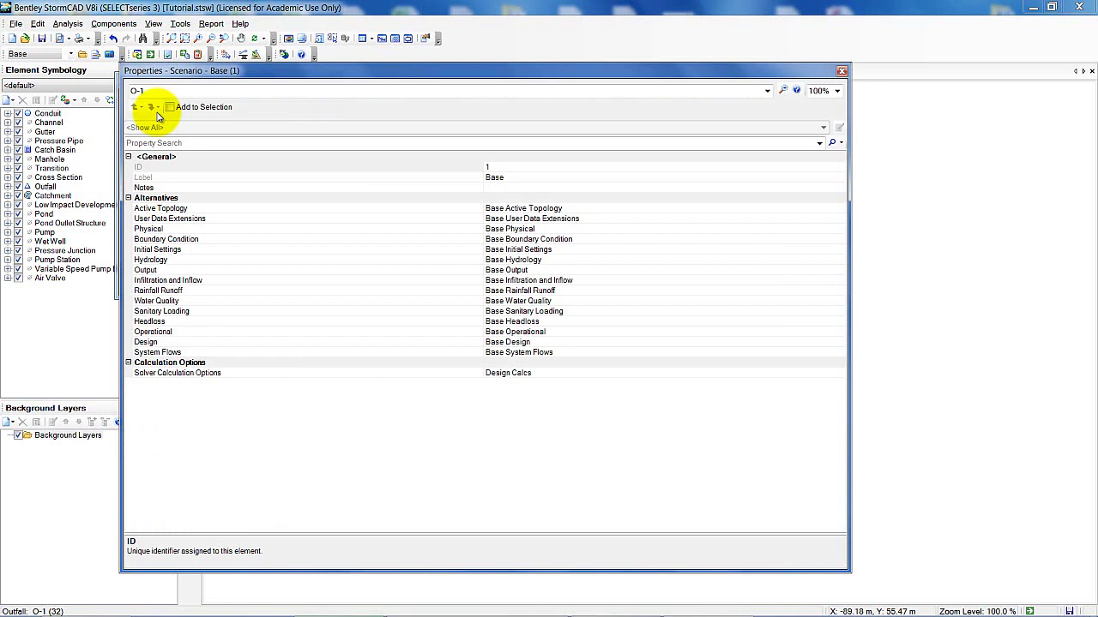
pyautogui.click(543, 378)
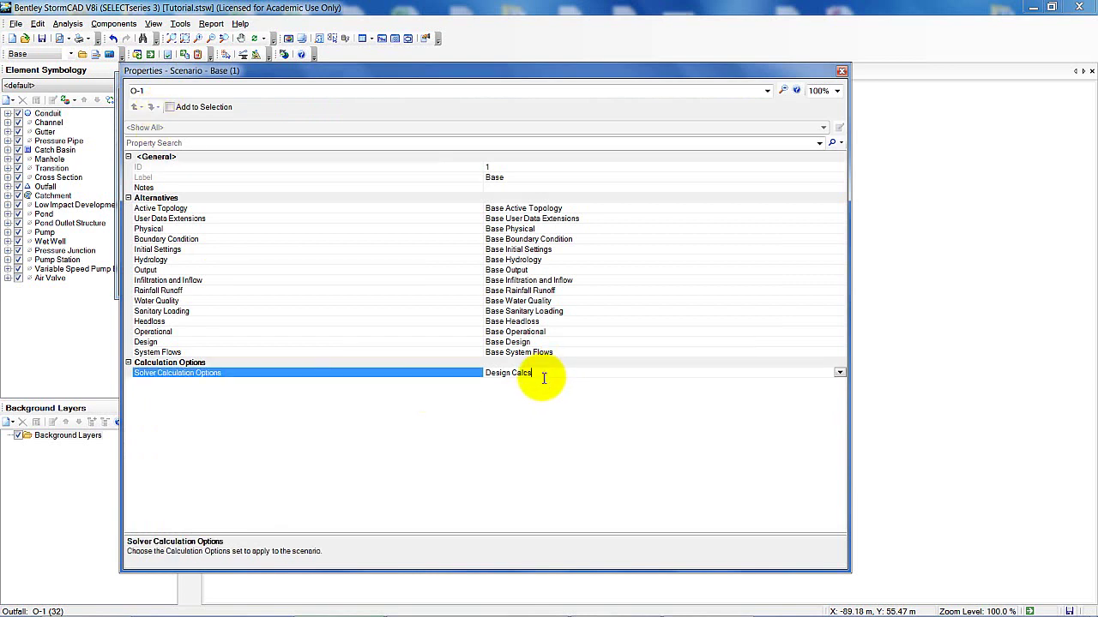
pyautogui.click(840, 374)
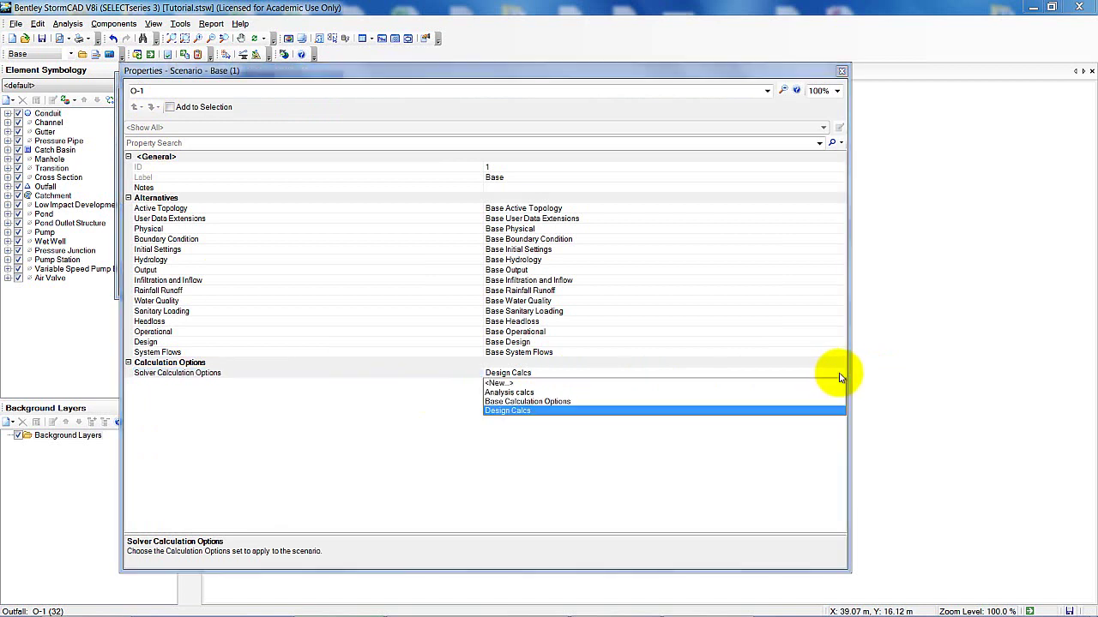
pyautogui.click(503, 392)
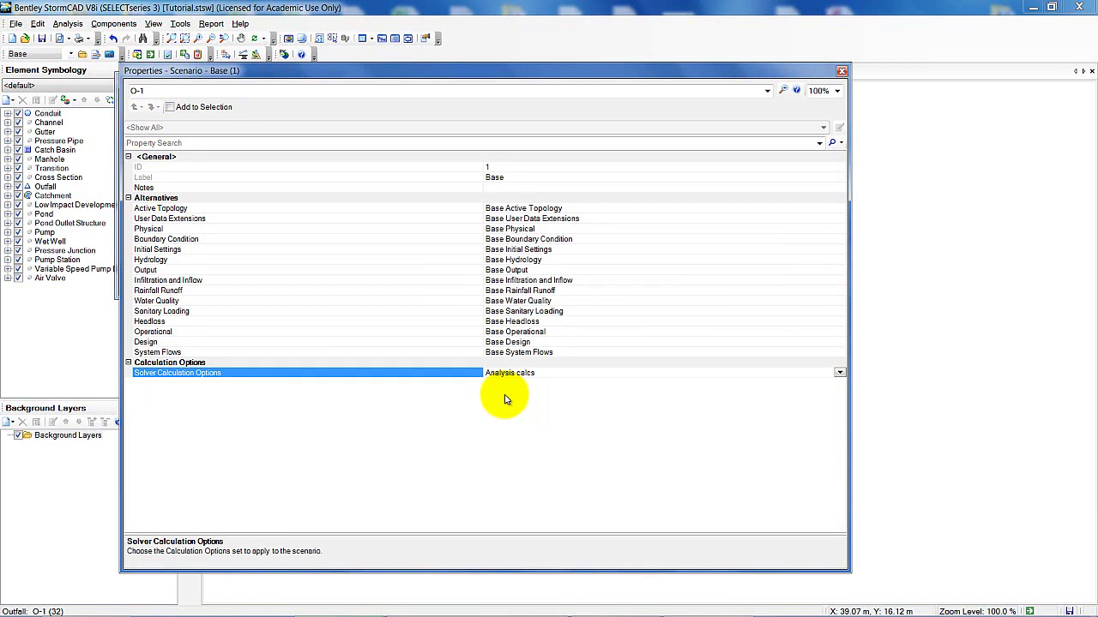
pyautogui.click(842, 74)
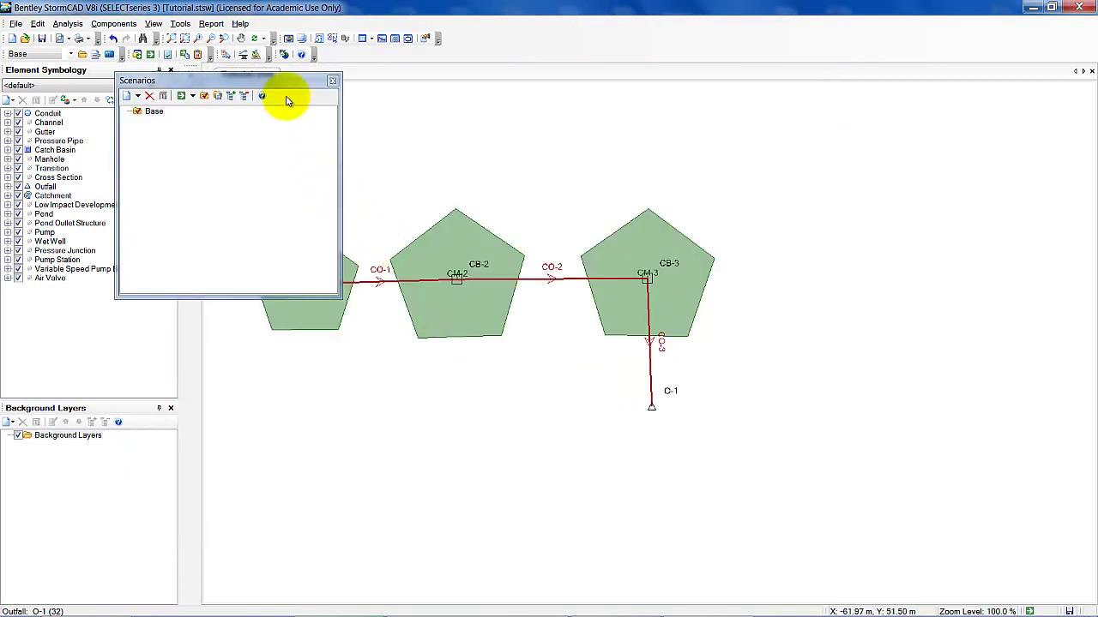
pyautogui.click(332, 81)
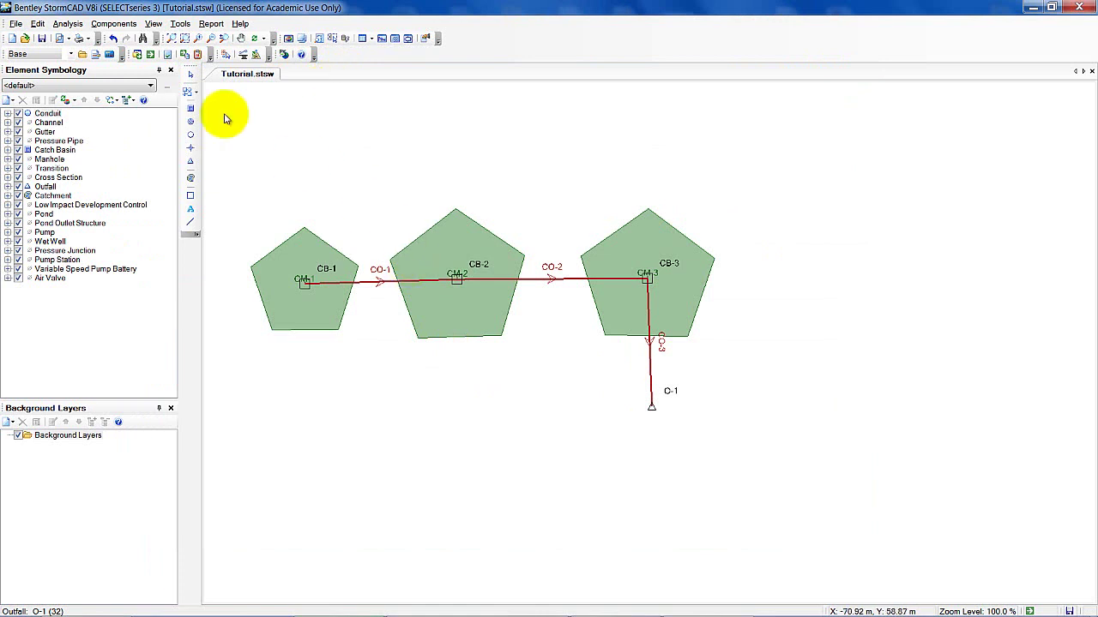
# Compute the Base scenario, review the calculation summary and its user notifications, and close them.
pyautogui.click(152, 55)
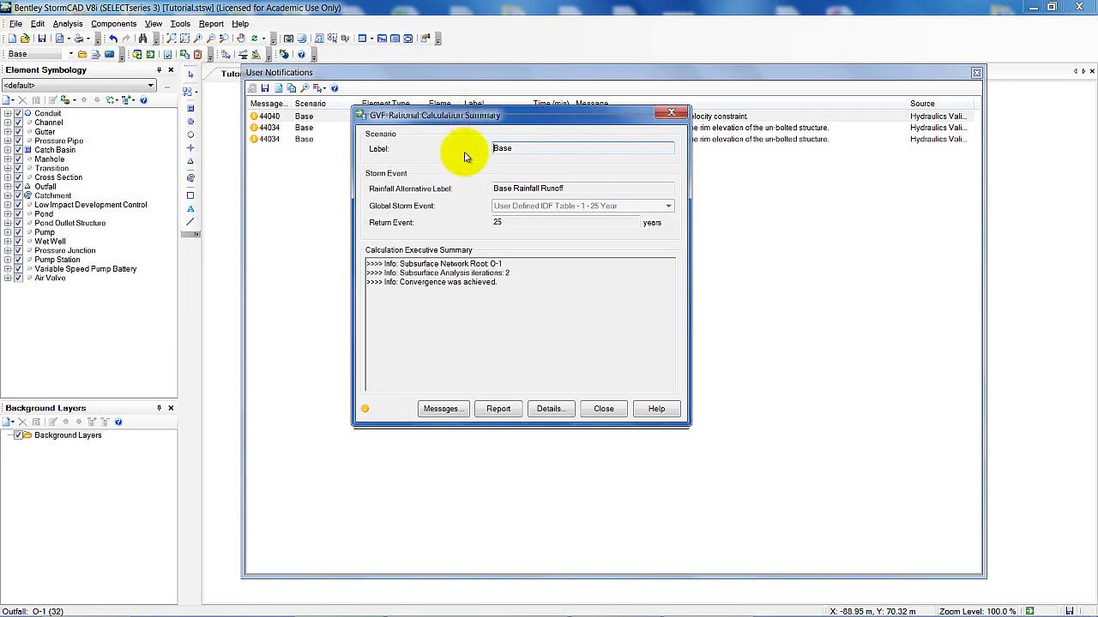
pyautogui.moveTo(464, 122); pyautogui.dragTo(463, 210)
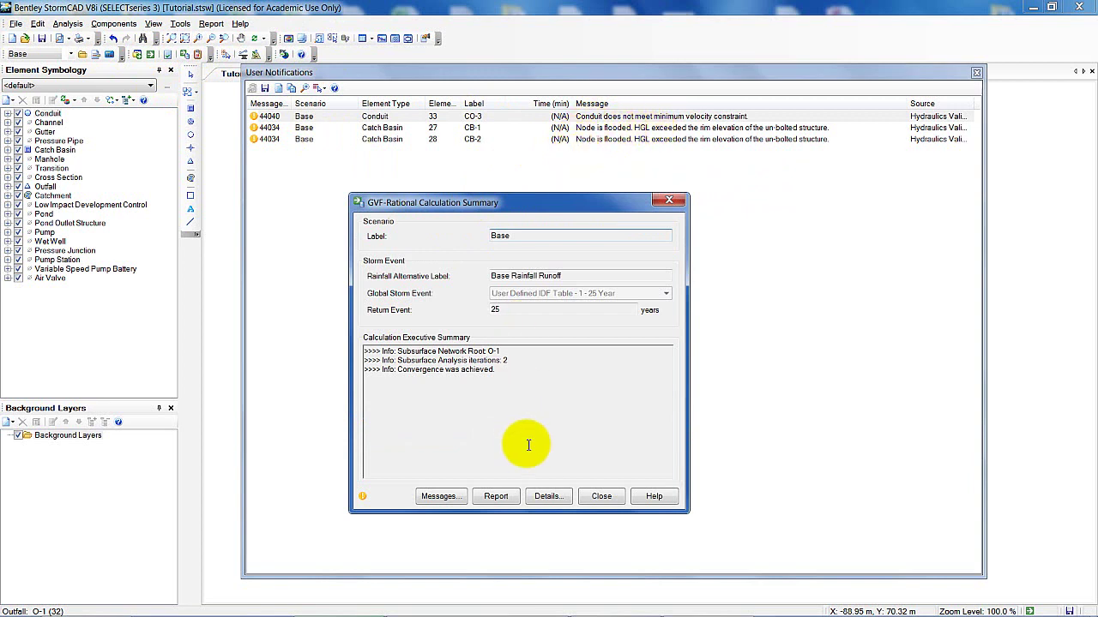
pyautogui.click(442, 496)
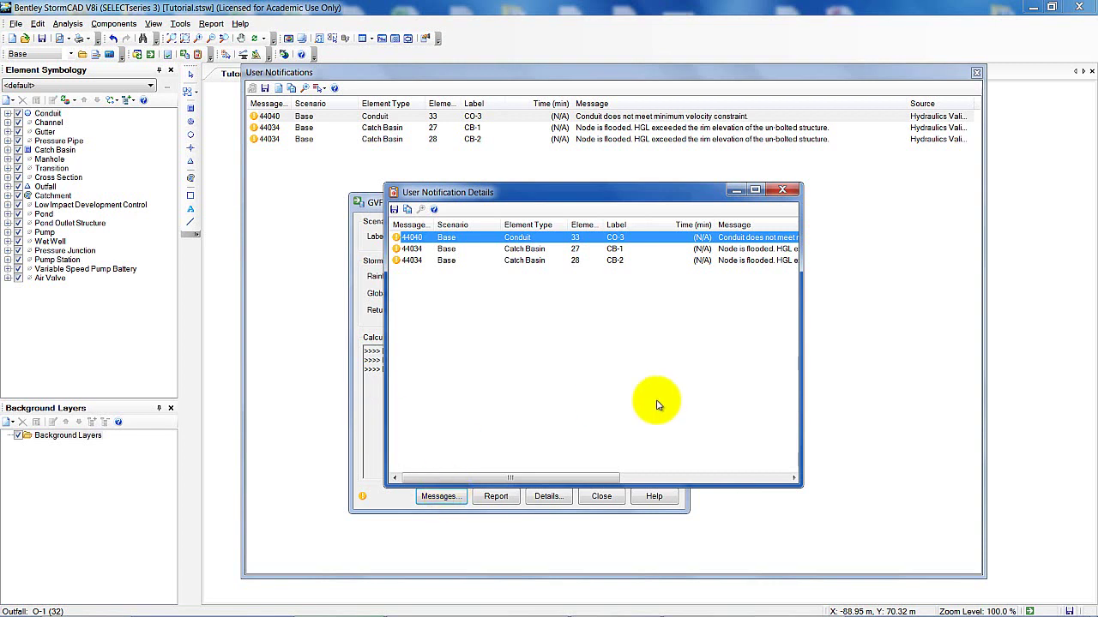
pyautogui.click(783, 192)
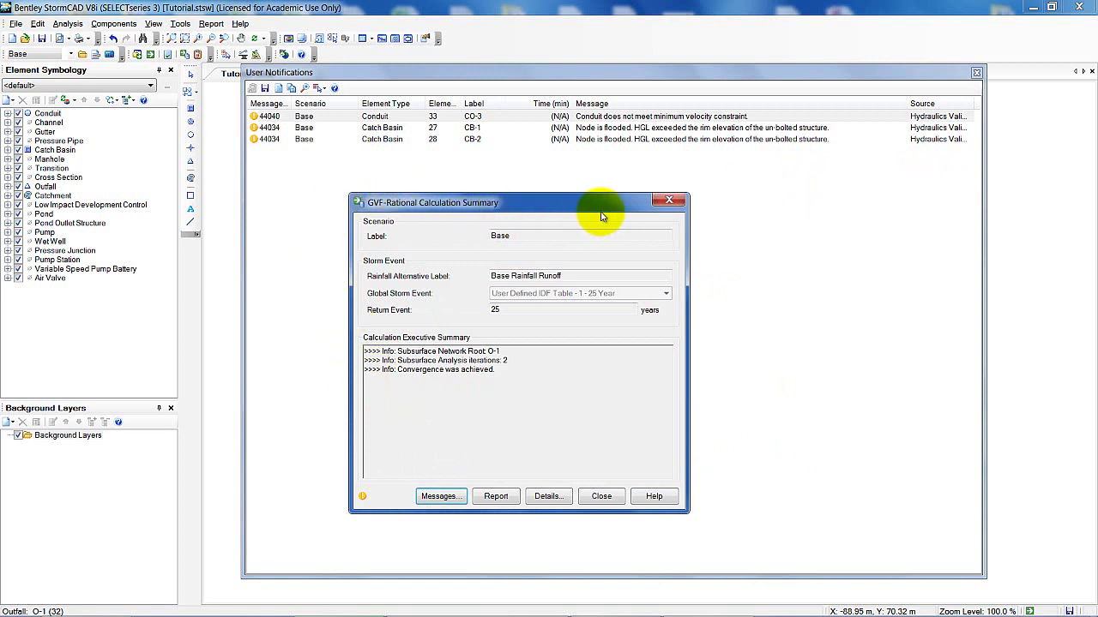
pyautogui.click(670, 202)
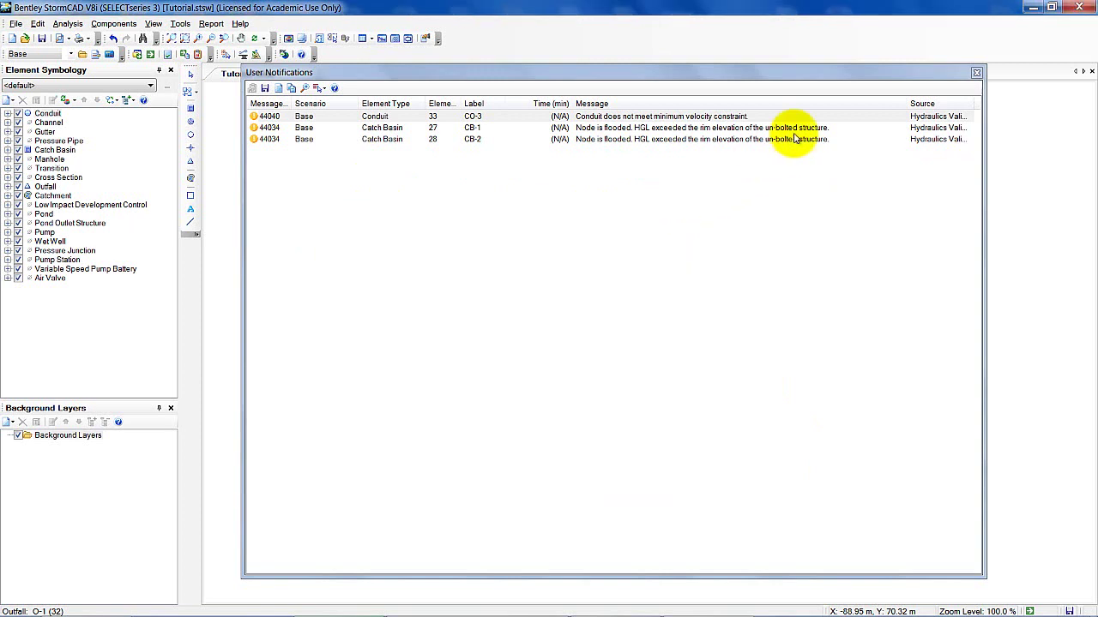
pyautogui.click(976, 73)
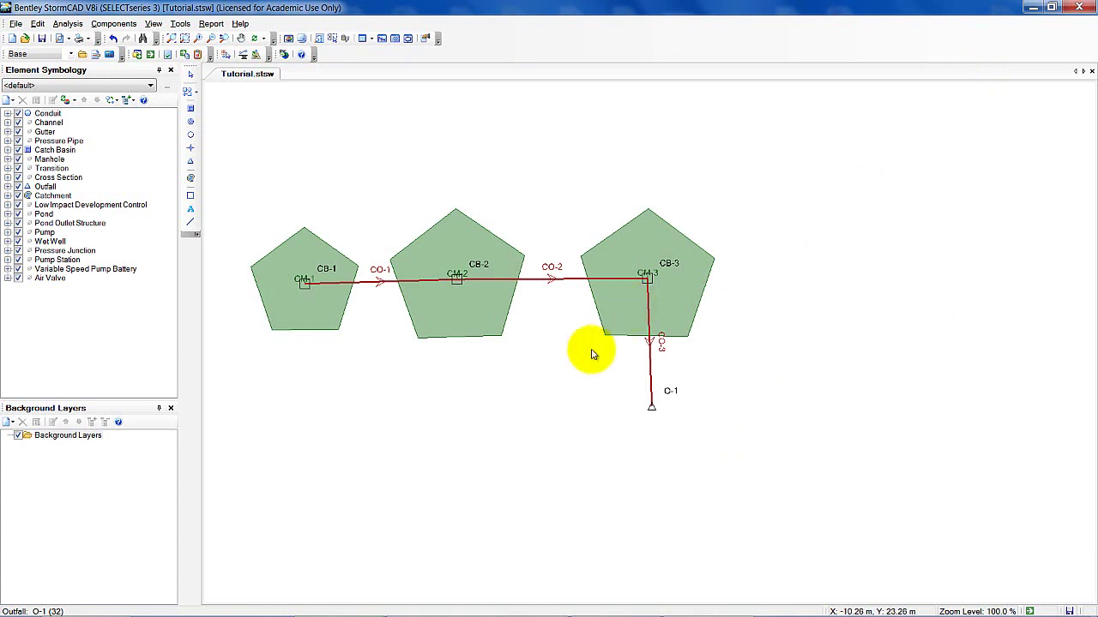
# Open the properties of conduit CO-3 and examine its hydraulic summary results, including the velocity.
pyautogui.doubleClick(651, 357)
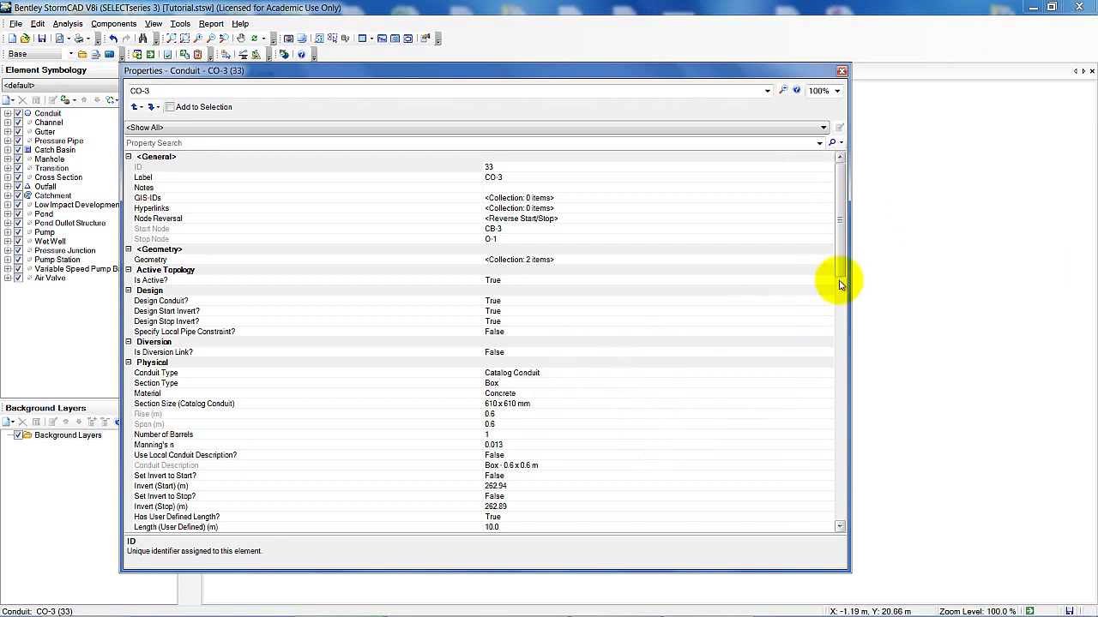
pyautogui.moveTo(840, 234); pyautogui.dragTo(846, 283)
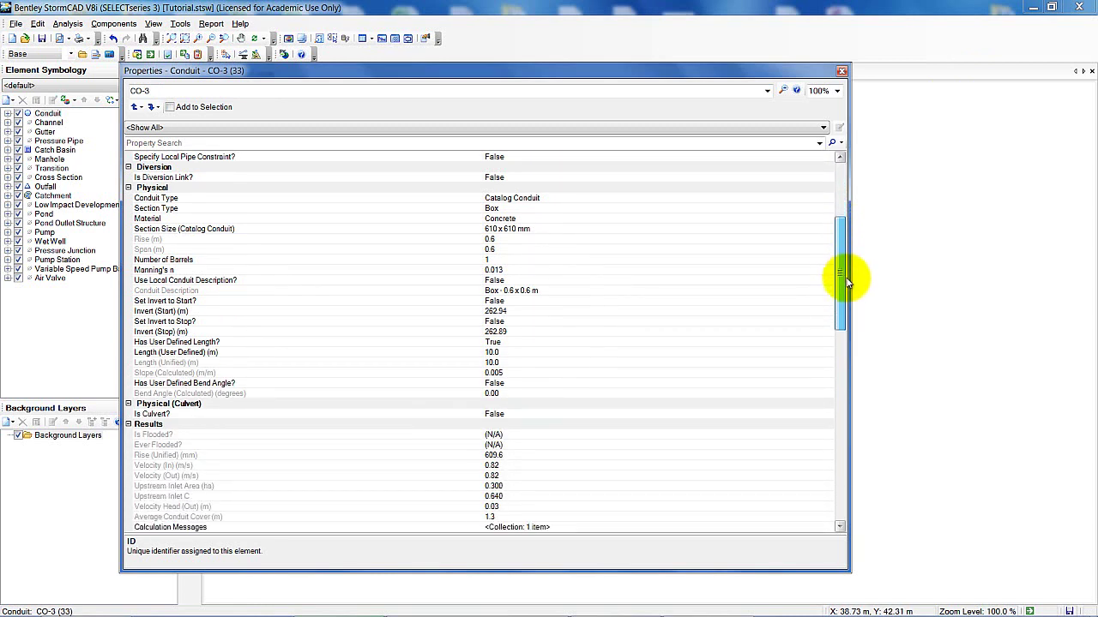
pyautogui.moveTo(845, 283); pyautogui.dragTo(856, 401)
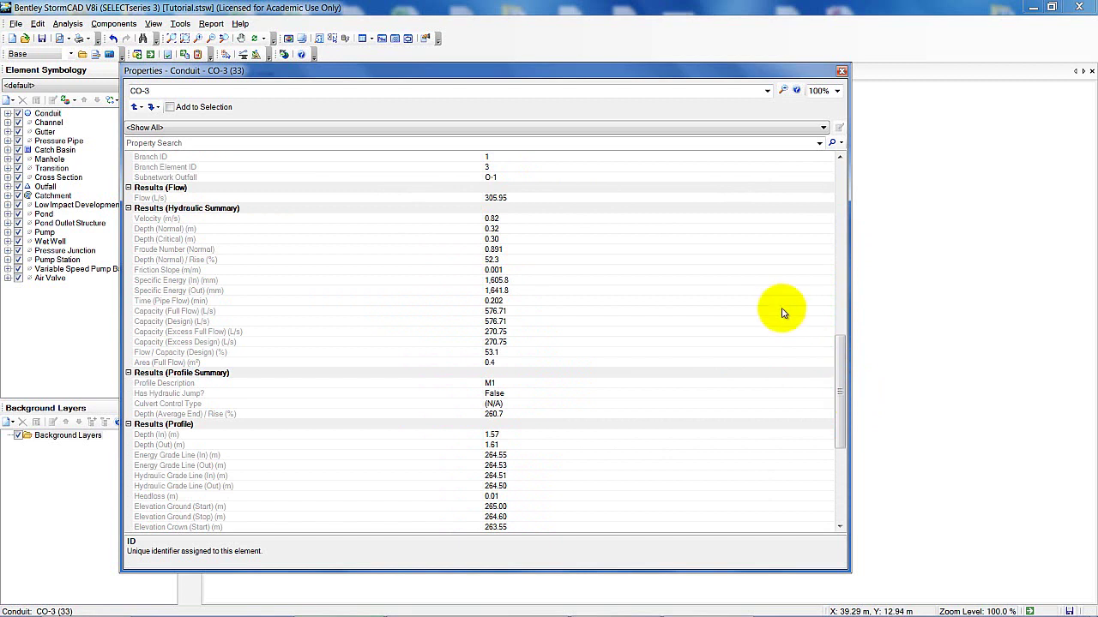
pyautogui.click(208, 219)
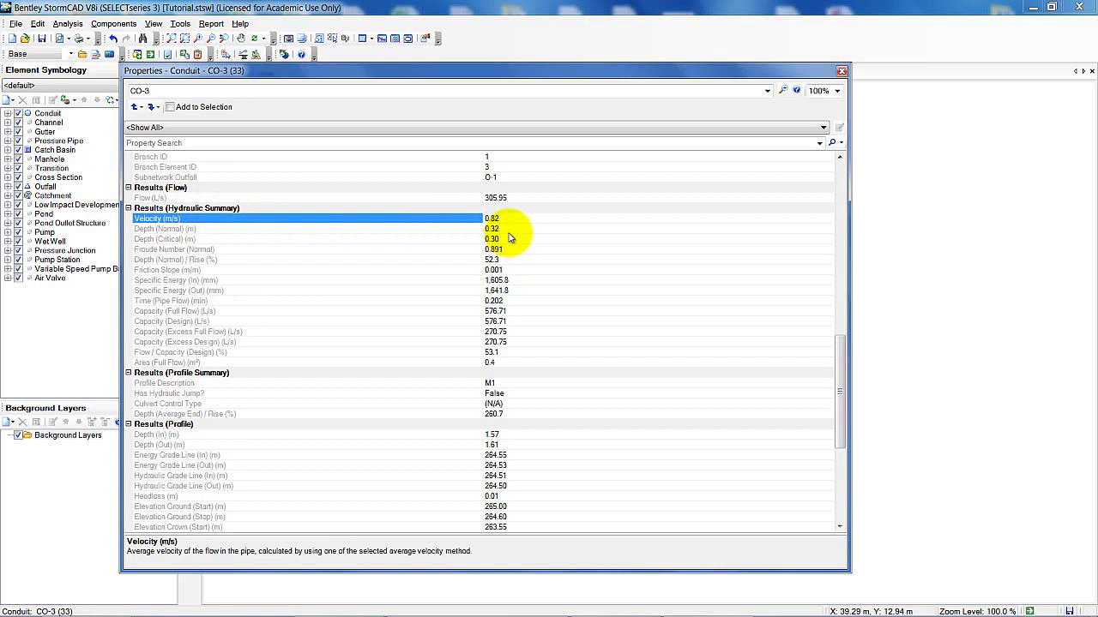
# Switch to the properties of catch basin CB-1, compare its hydraulic grade results with its ground elevation, and close them.
pyautogui.click(768, 91)
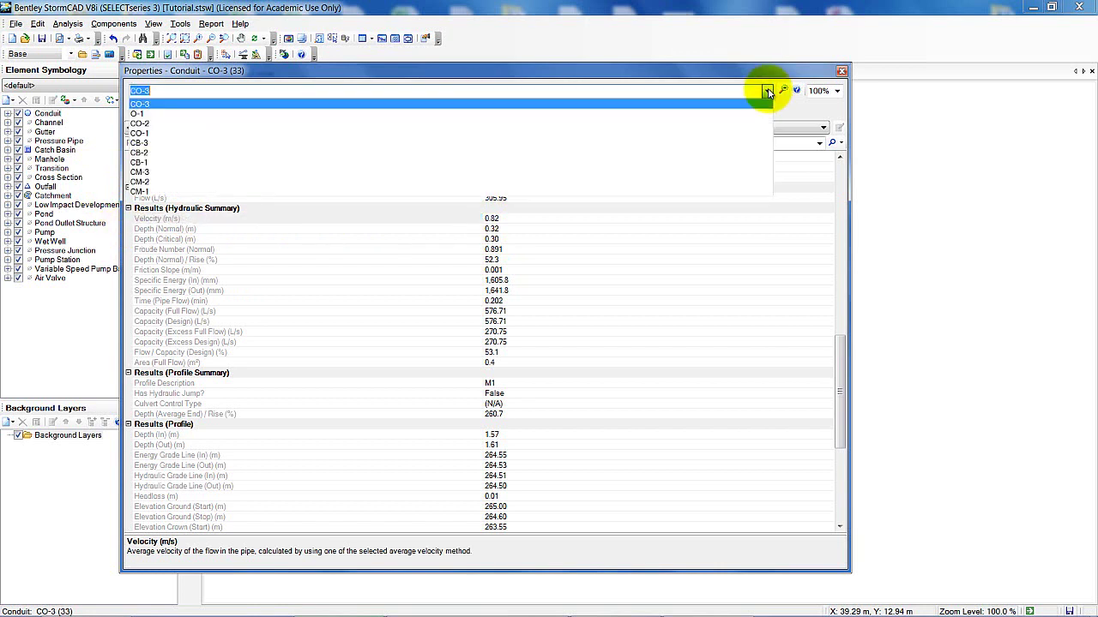
pyautogui.click(147, 162)
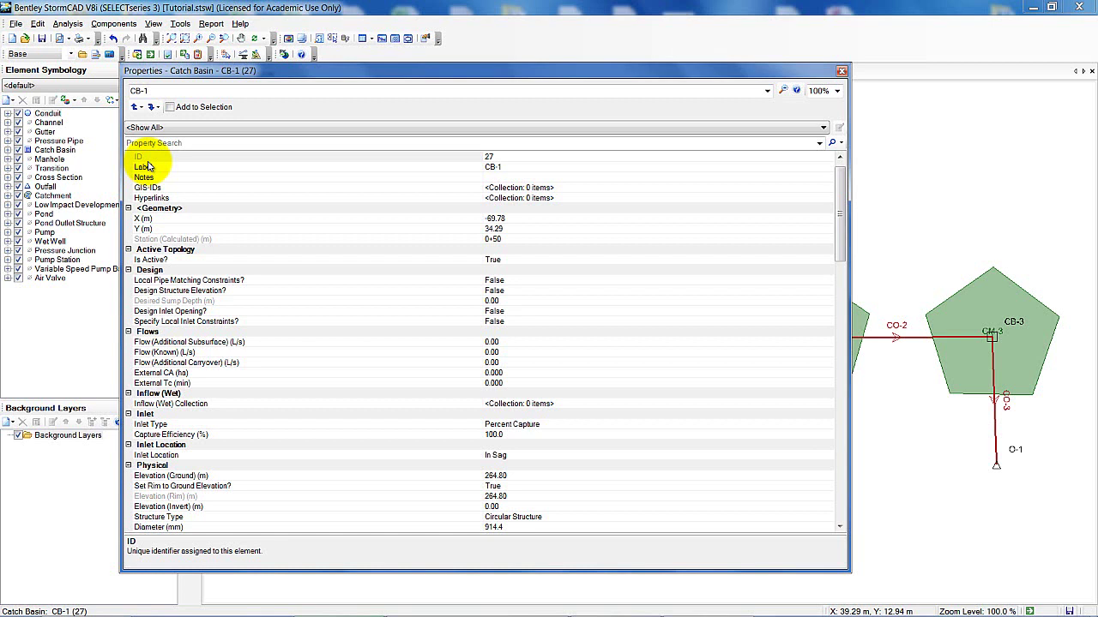
pyautogui.scroll(1, 148, 165)
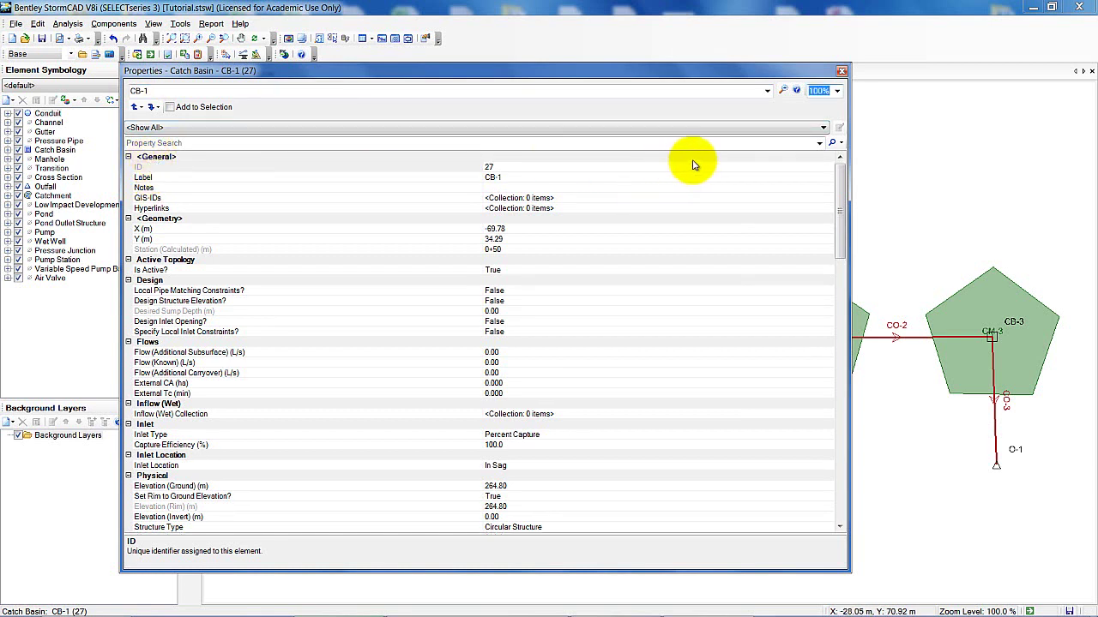
pyautogui.moveTo(844, 189); pyautogui.dragTo(847, 434)
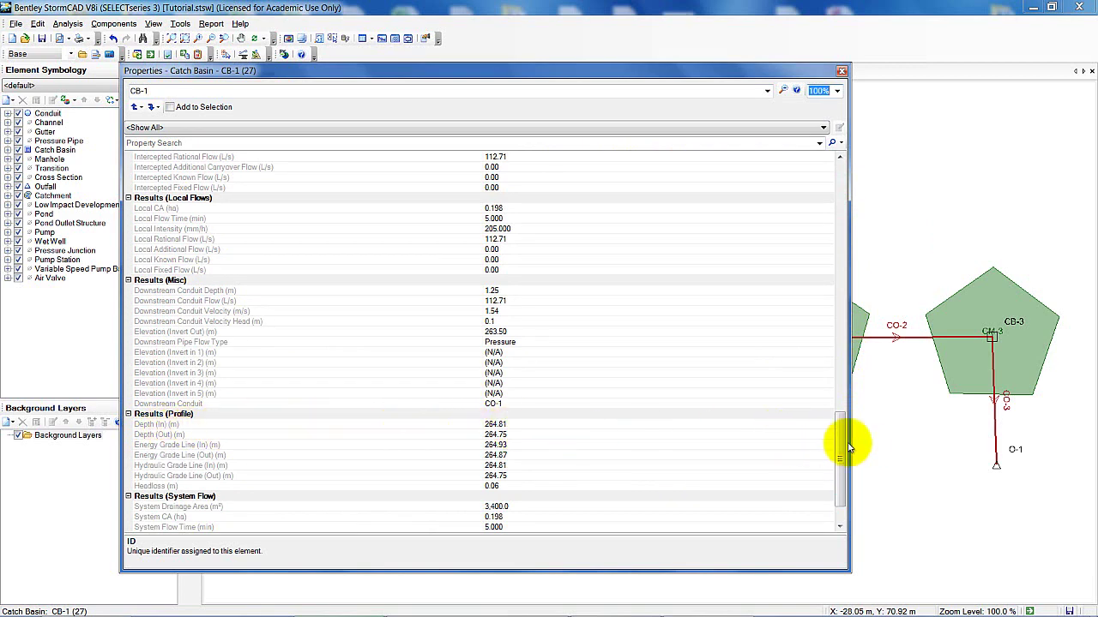
pyautogui.moveTo(840, 446); pyautogui.dragTo(849, 188)
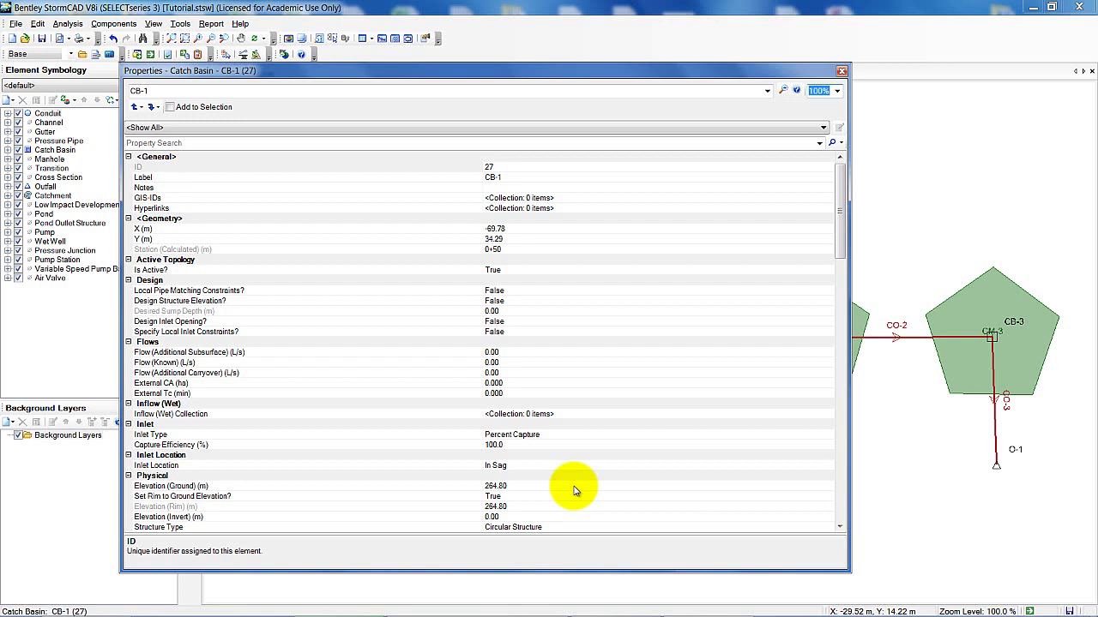
pyautogui.click(842, 71)
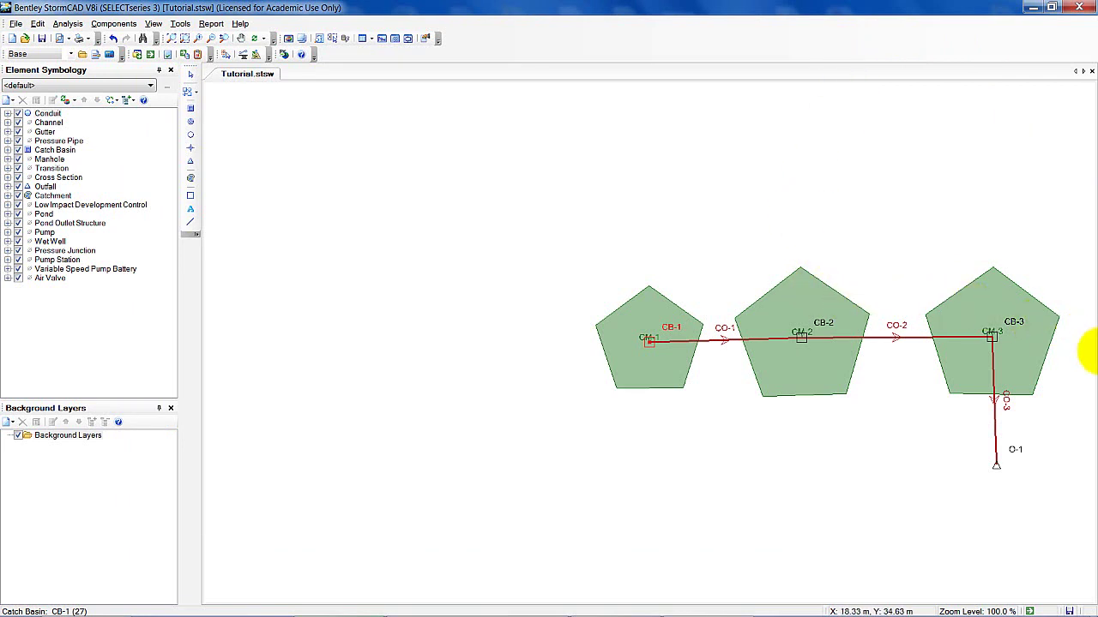
# Set the user defined tailwater elevation of outfall O-1 to 262.80 m and close its properties.
pyautogui.doubleClick(996, 468)
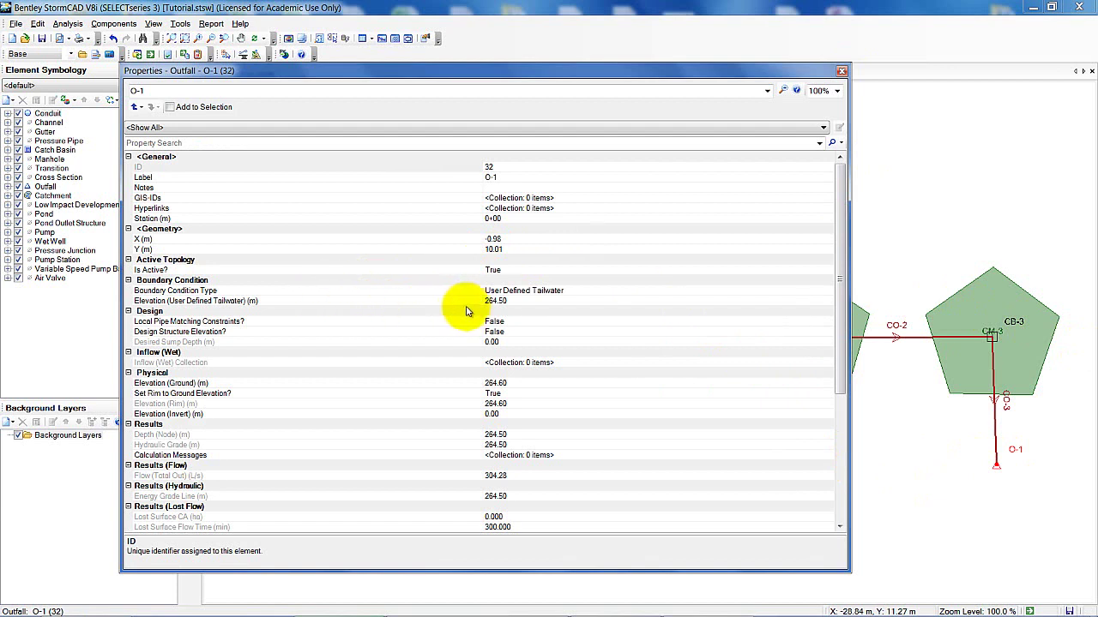
pyautogui.click(516, 303)
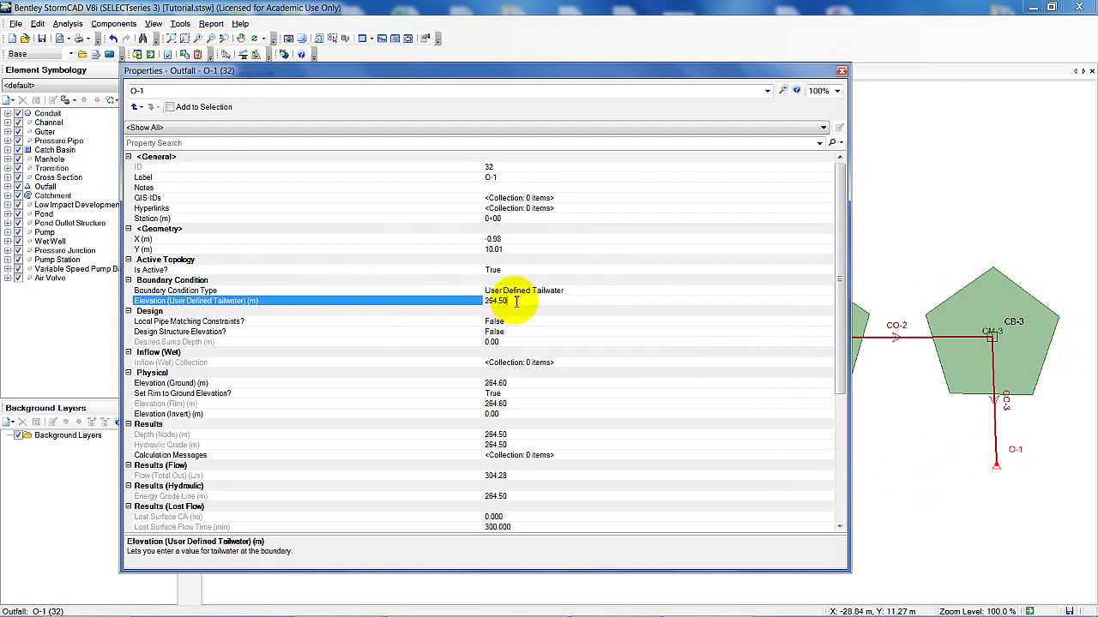
pyautogui.press('BackSpace')
pyautogui.press('BackSpace')
pyautogui.press('BackSpace')
pyautogui.press('BackSpace')
pyautogui.press('BackSpace')
pyautogui.write('62.8')
pyautogui.click(518, 322)
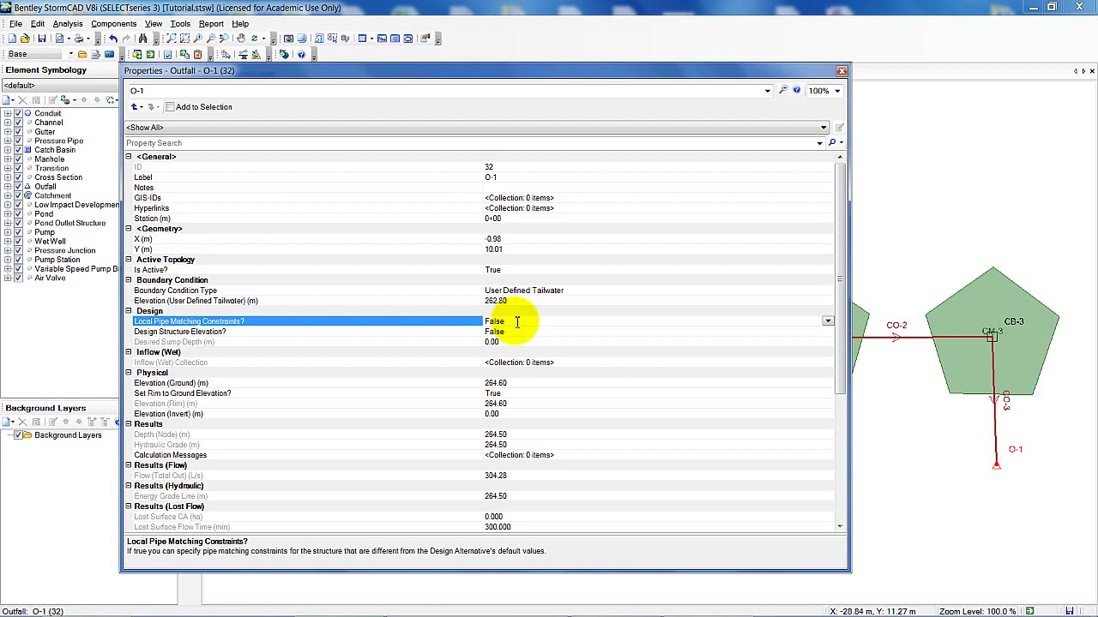
pyautogui.click(842, 71)
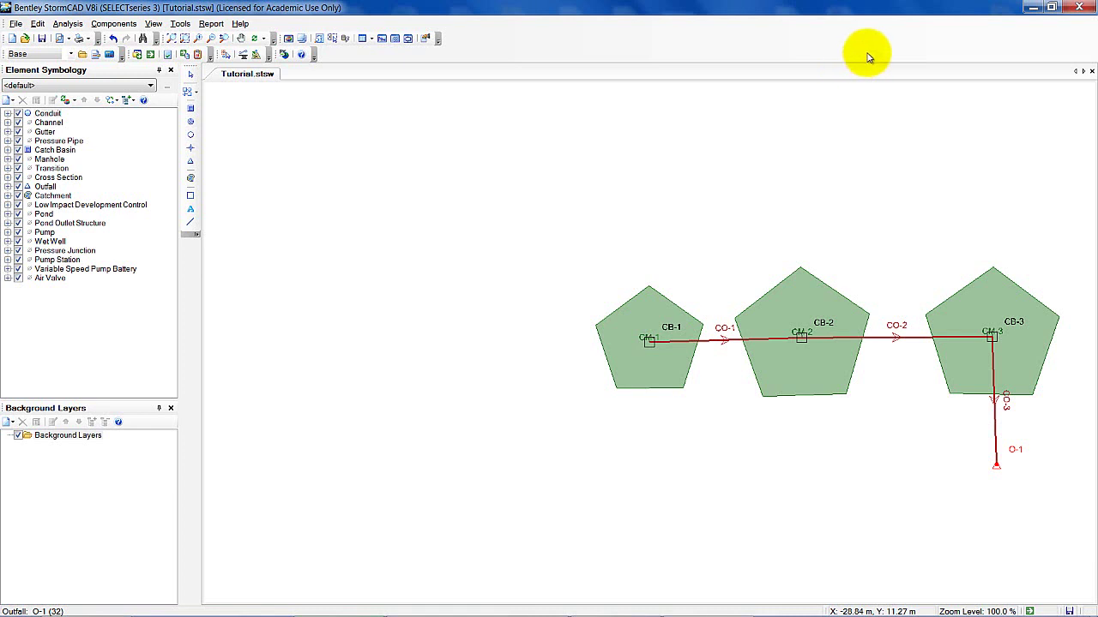
# Open the properties of catch basin CB-2 and change the unit of its flow fields to m³/s.
pyautogui.doubleClick(803, 340)
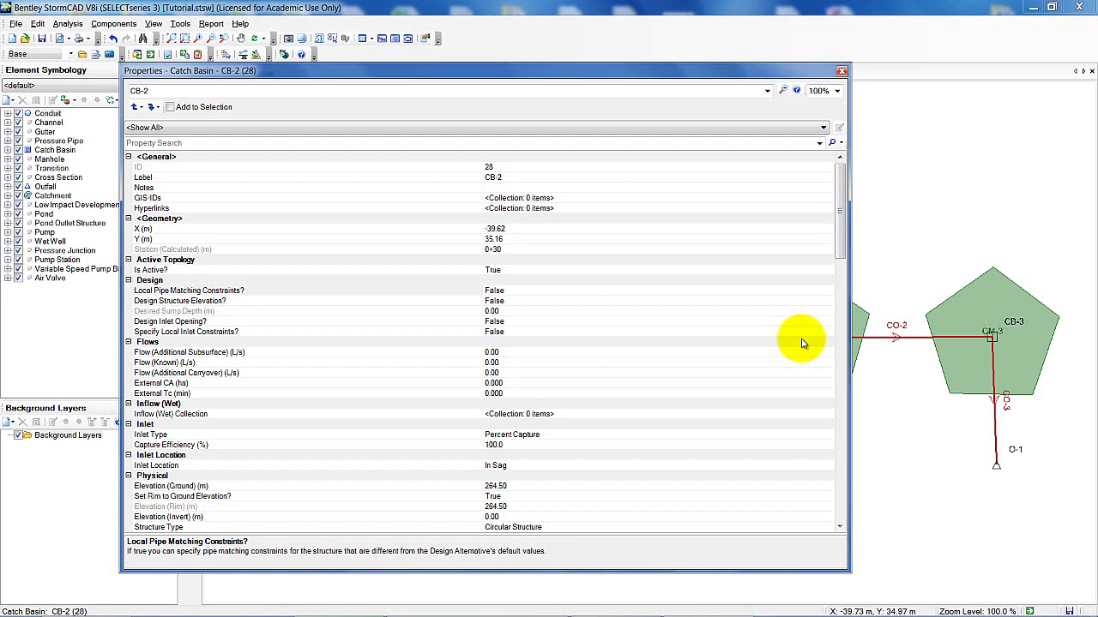
pyautogui.rightClick(269, 355)
pyautogui.click(316, 364)
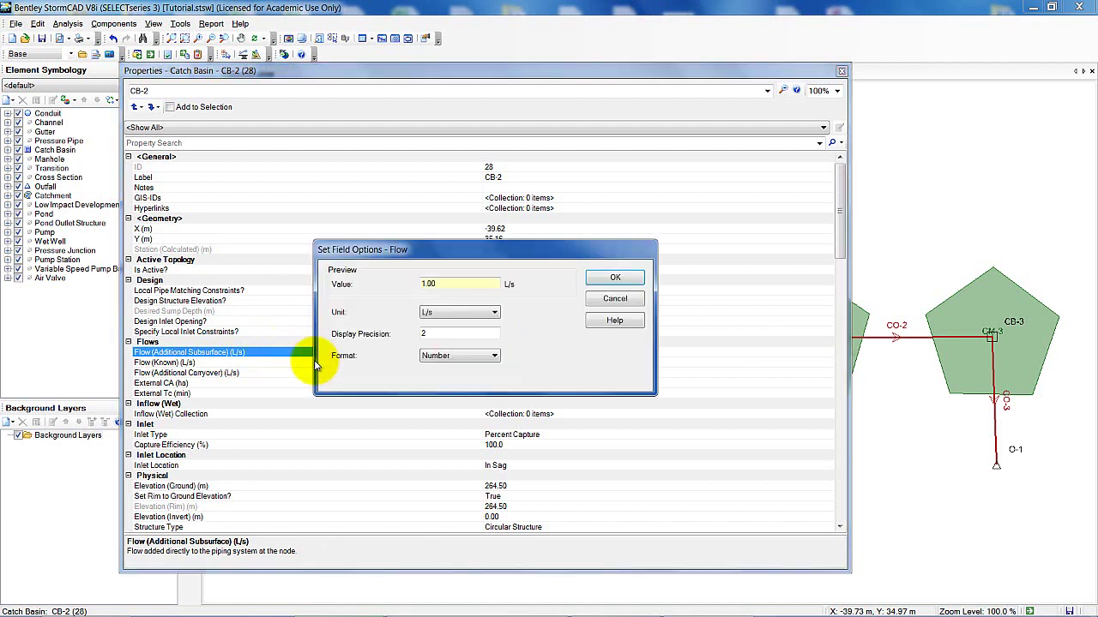
pyautogui.click(495, 314)
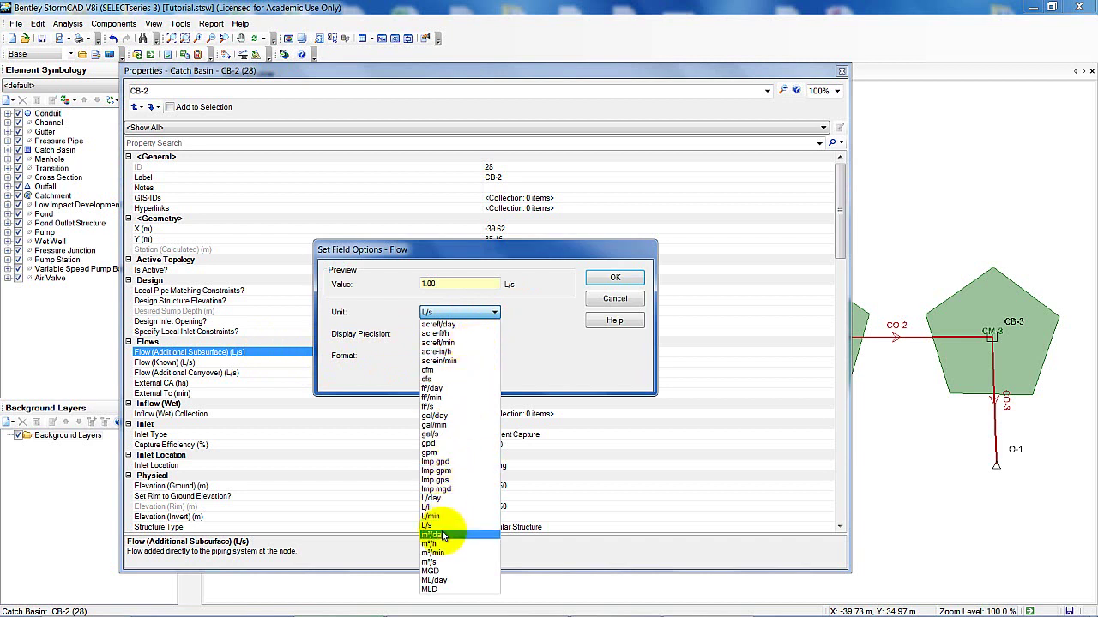
pyautogui.click(431, 562)
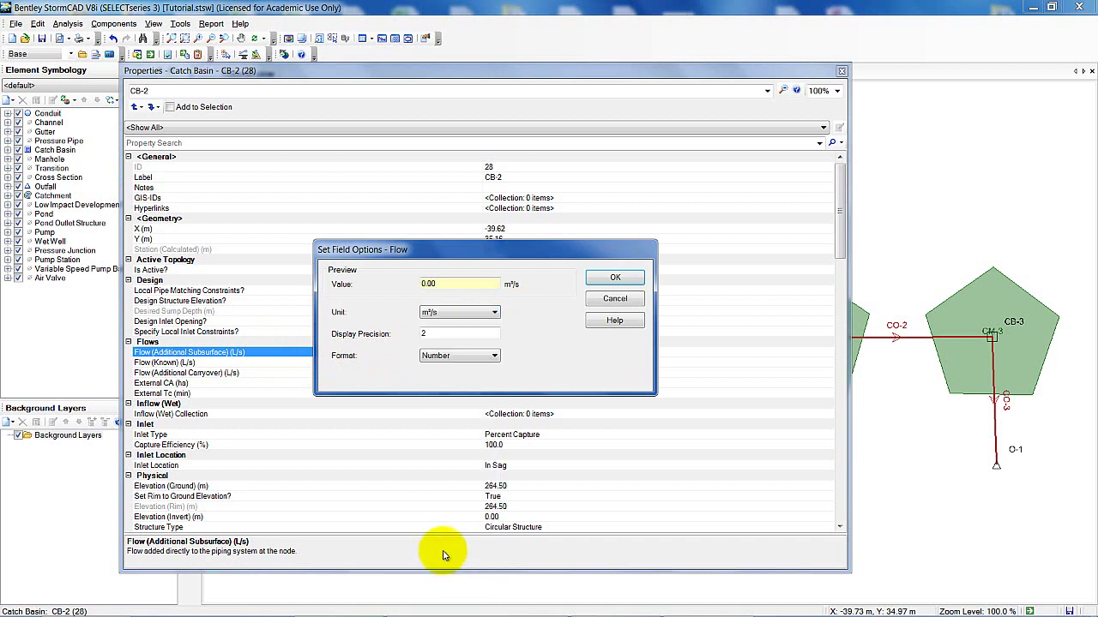
pyautogui.click(614, 279)
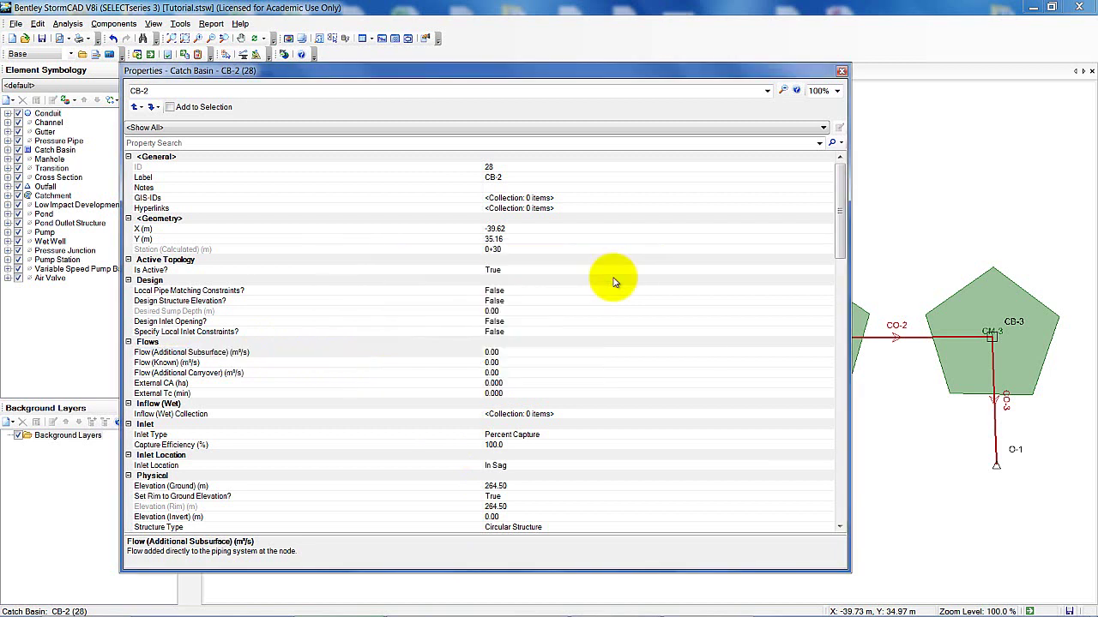
# Set the additional subsurface flow of catch basin CB-2 to 0.5 m³/s and close its properties.
pyautogui.click(490, 352)
pyautogui.write('0.5')
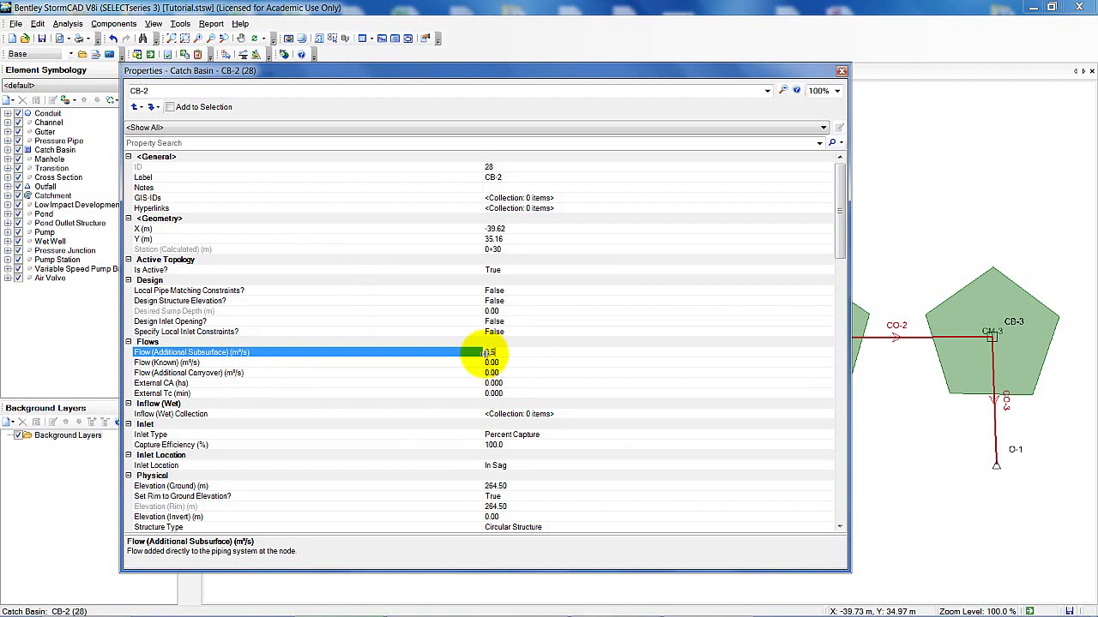
pyautogui.click(594, 321)
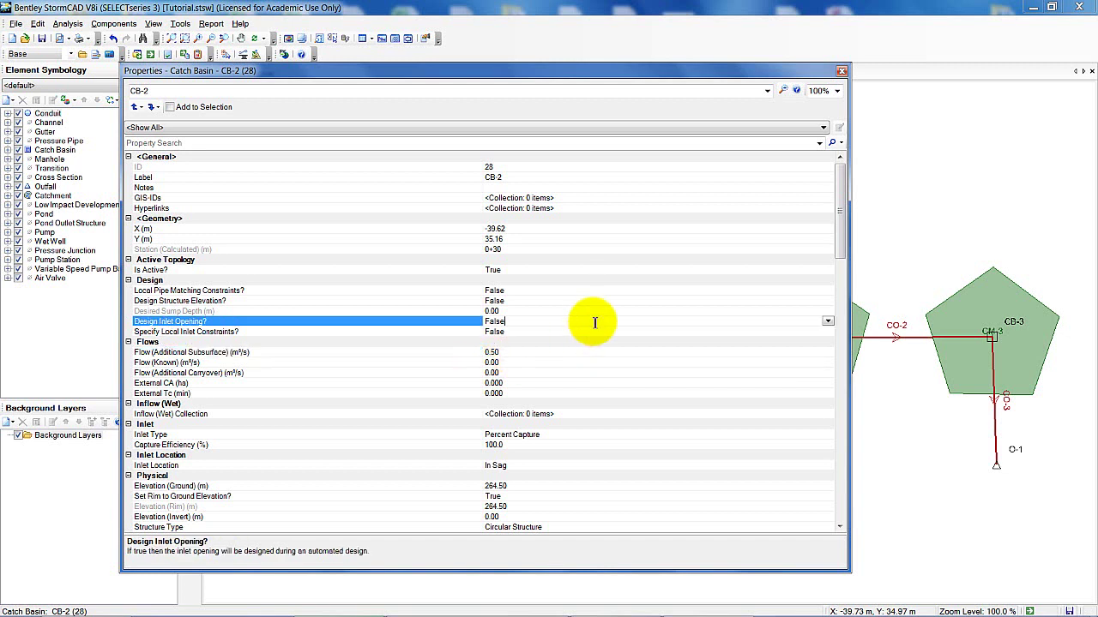
pyautogui.click(842, 71)
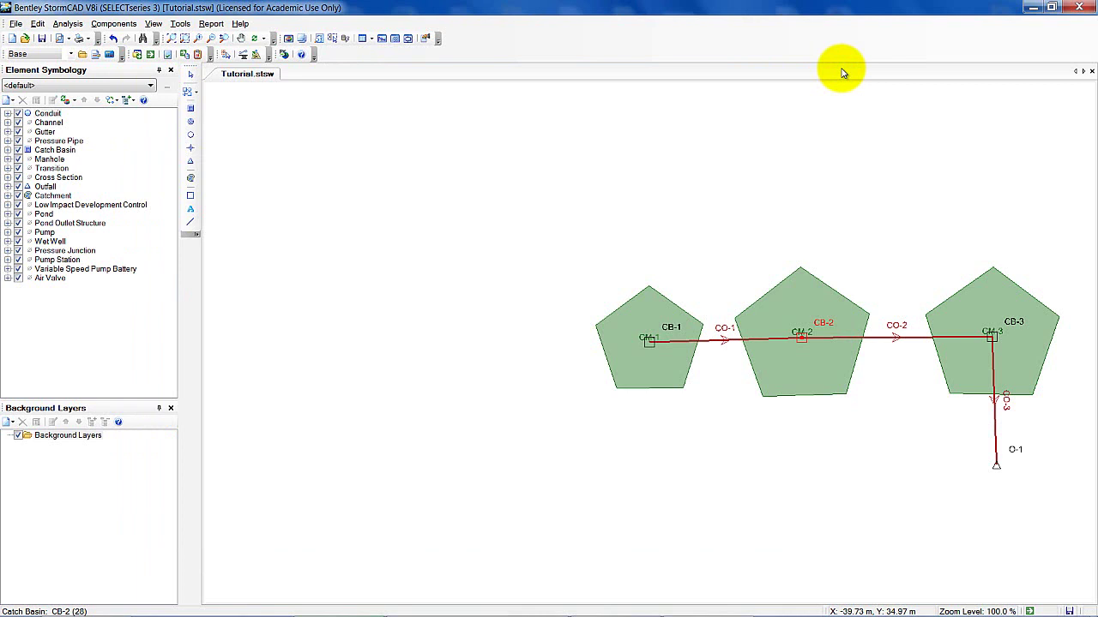
# Compute the Base scenario with the added flow, review the user notifications, and close the result windows.
pyautogui.click(150, 55)
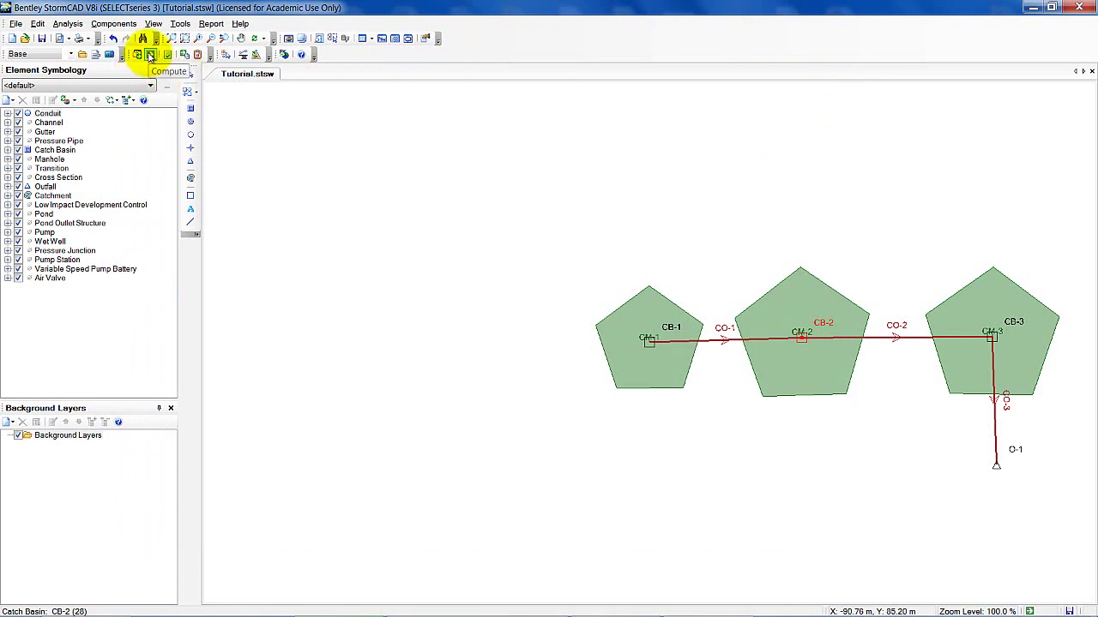
pyautogui.click(150, 55)
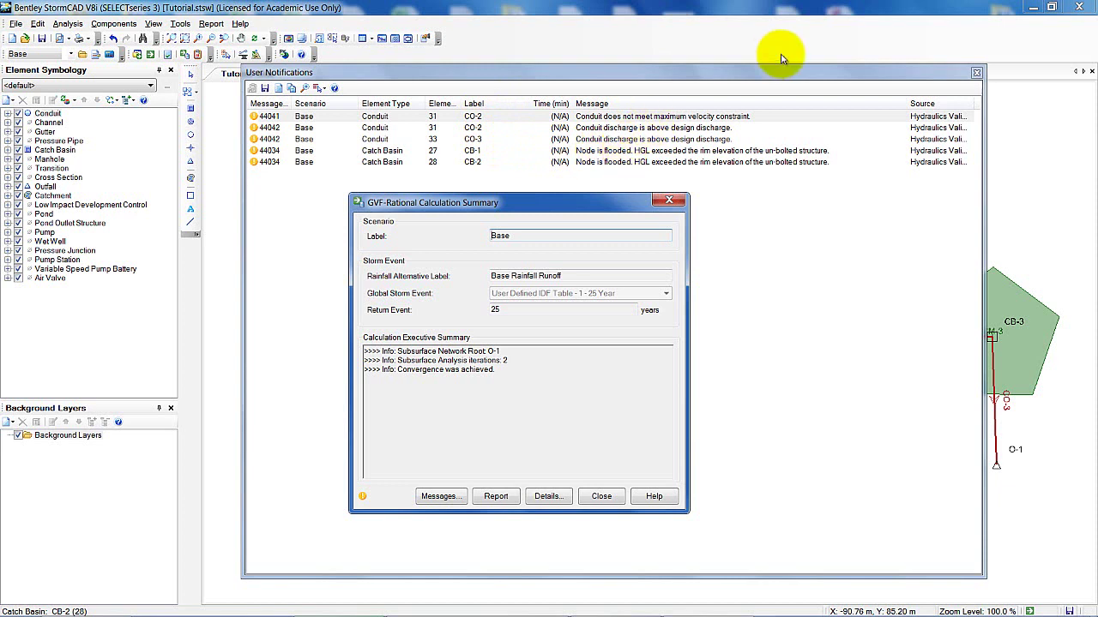
pyautogui.click(669, 199)
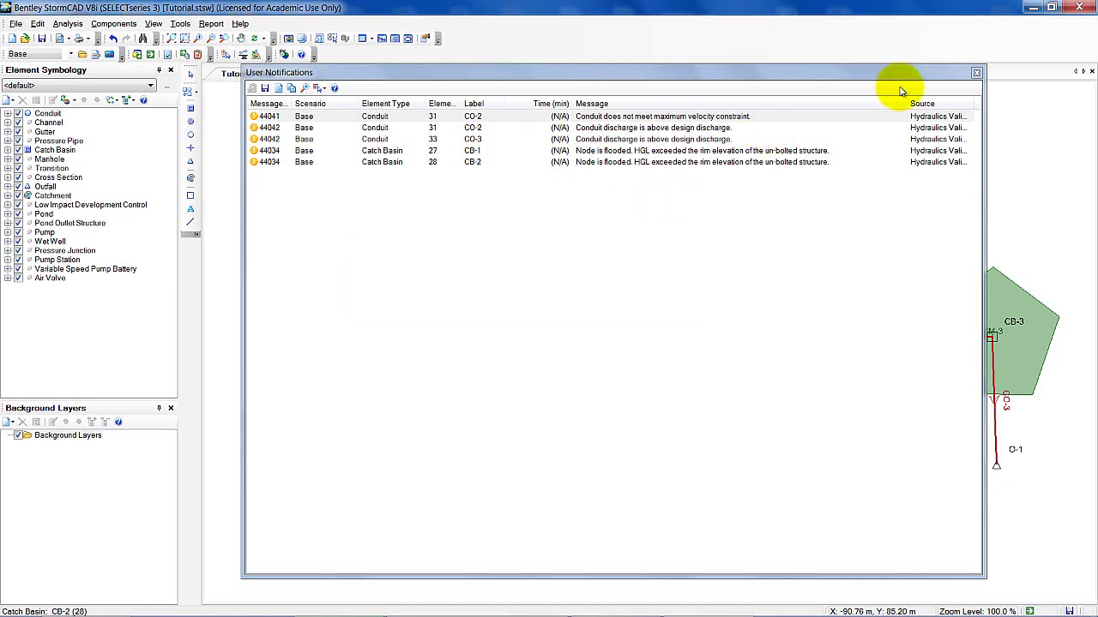
pyautogui.click(975, 73)
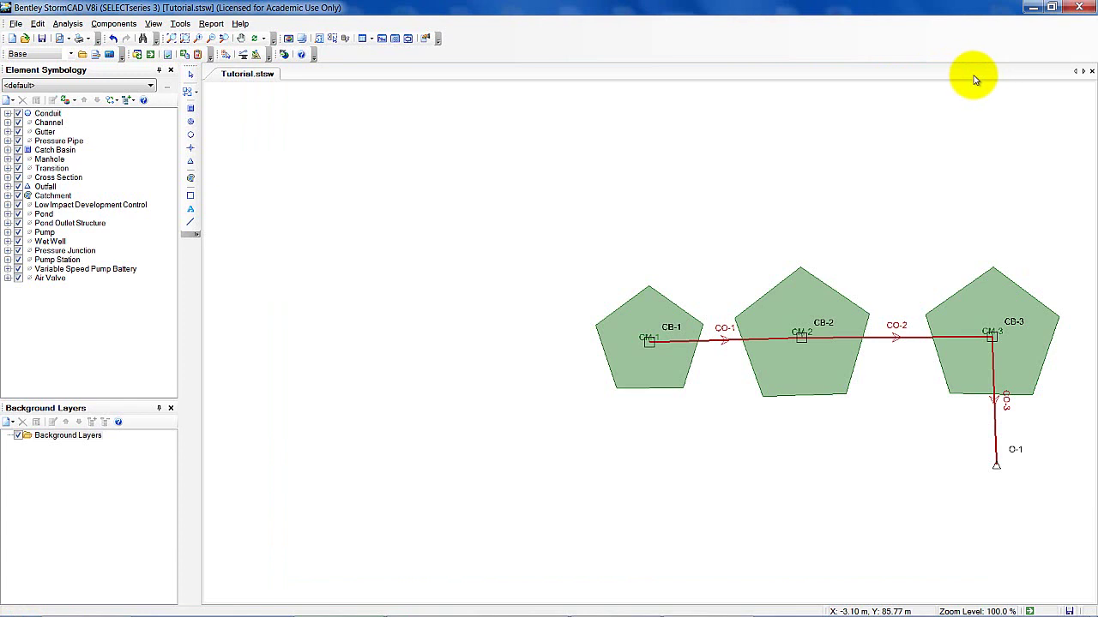
# Open the predefined Conduit Table, review the flow, velocity and capacity columns, and close the FlexTables windows.
pyautogui.click(154, 24)
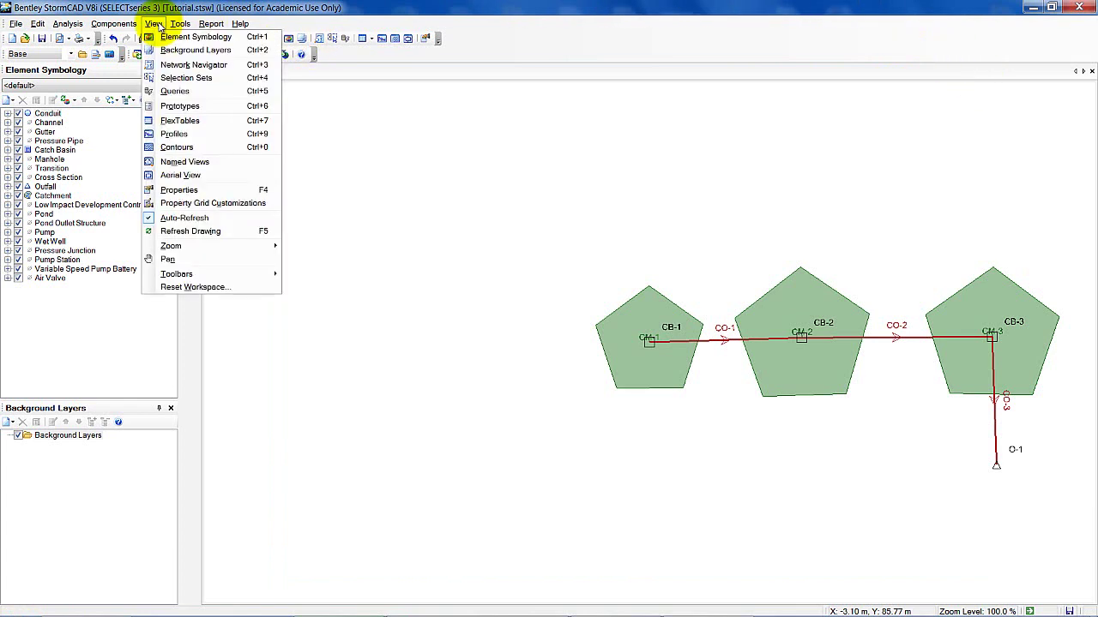
pyautogui.click(172, 122)
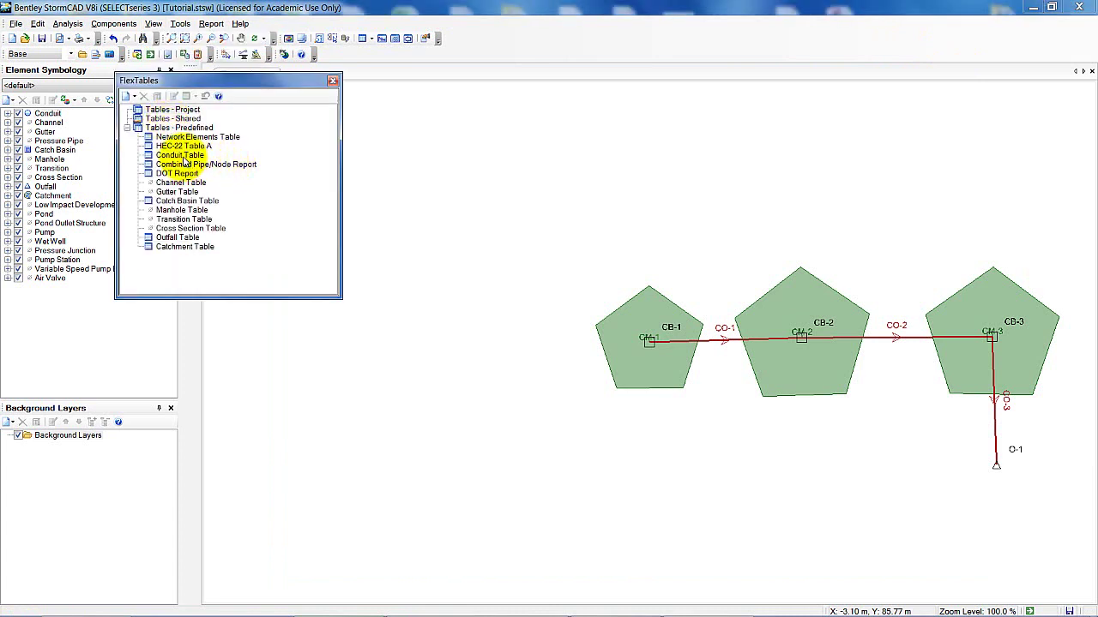
pyautogui.click(182, 156)
pyautogui.doubleClick(182, 156)
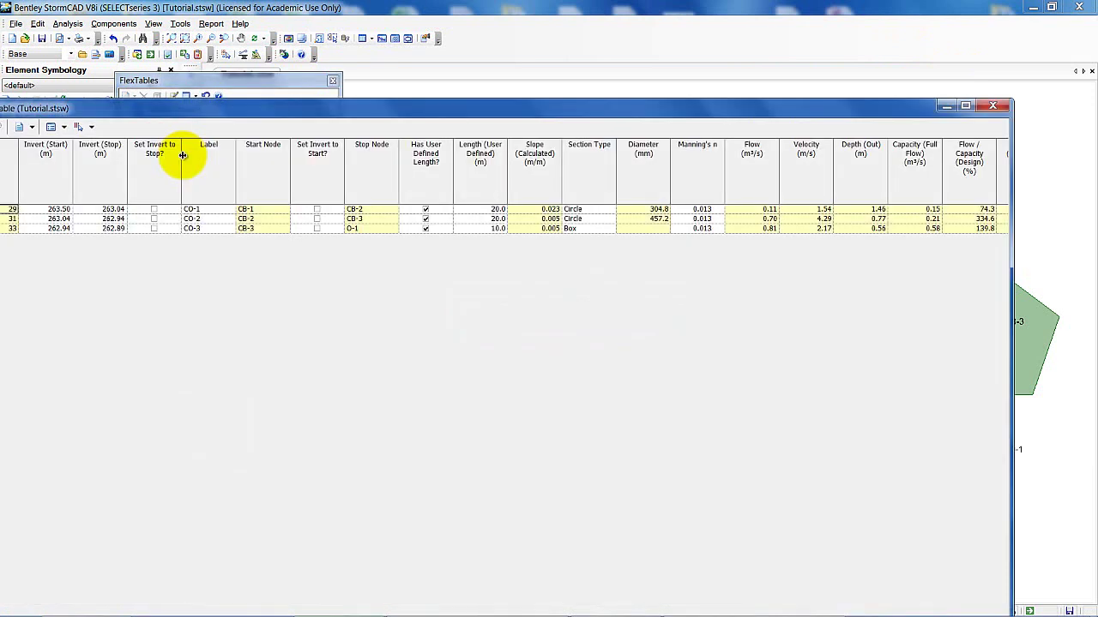
pyautogui.moveTo(312, 110); pyautogui.dragTo(390, 93)
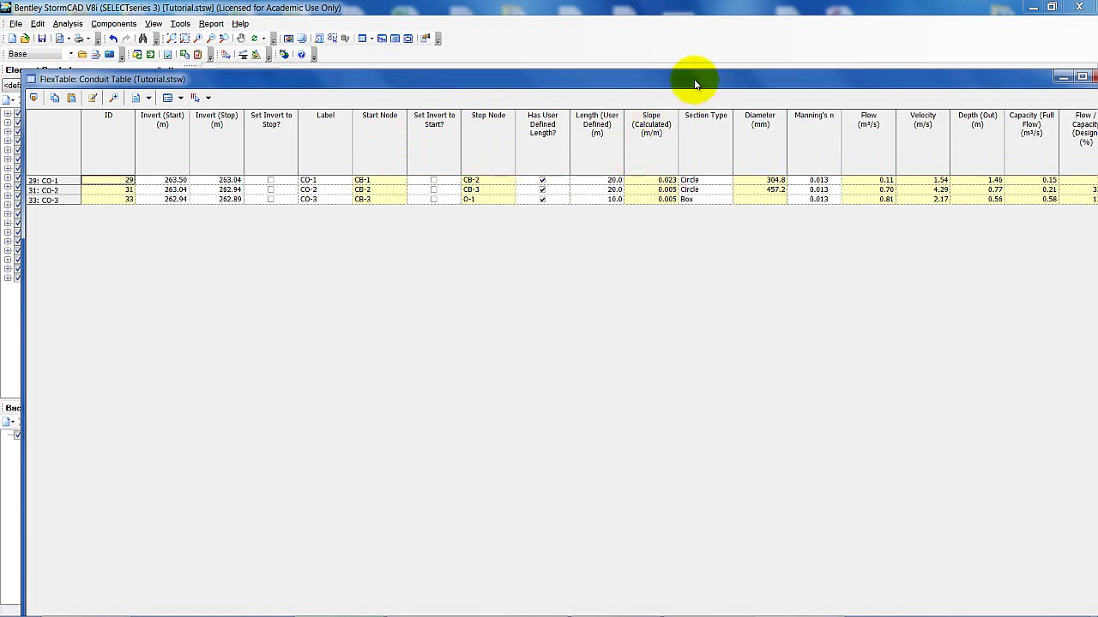
pyautogui.moveTo(694, 83); pyautogui.dragTo(545, 81)
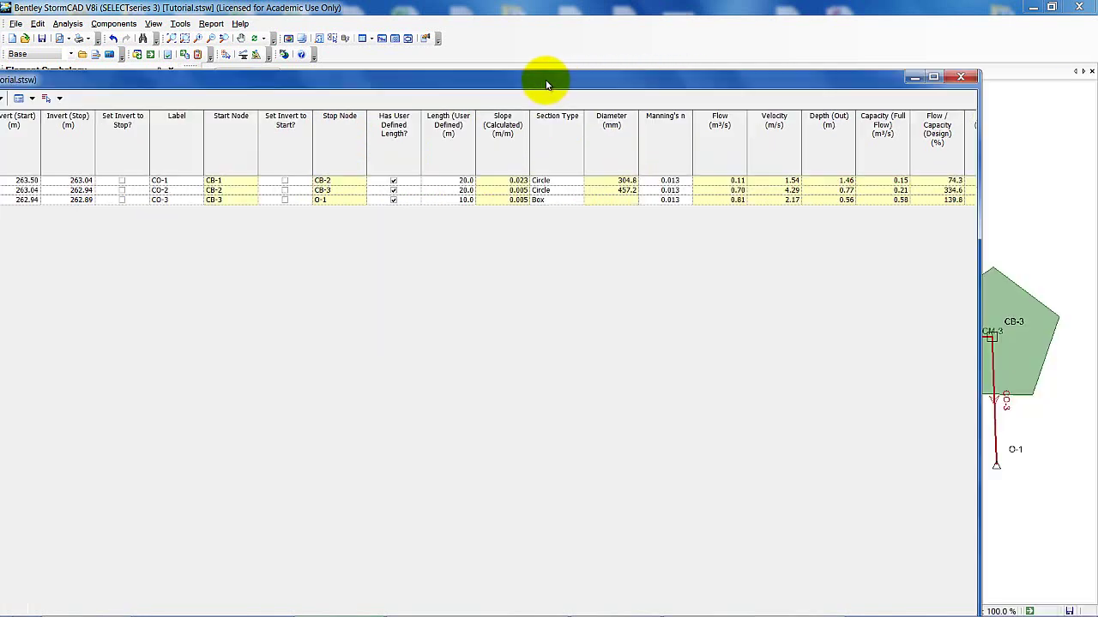
pyautogui.click(961, 77)
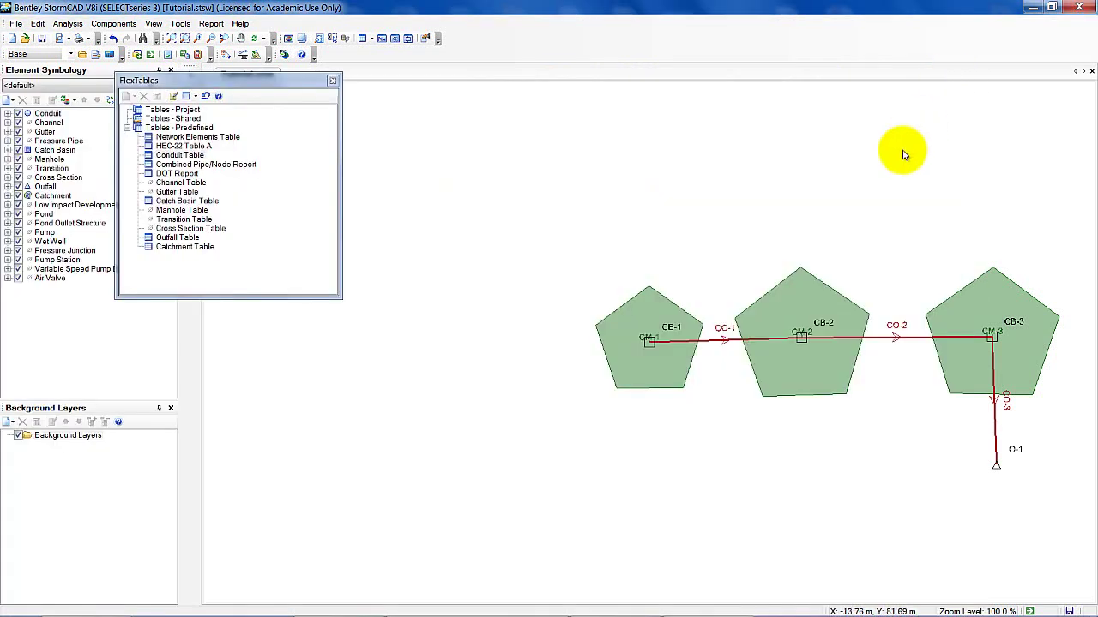
pyautogui.click(333, 80)
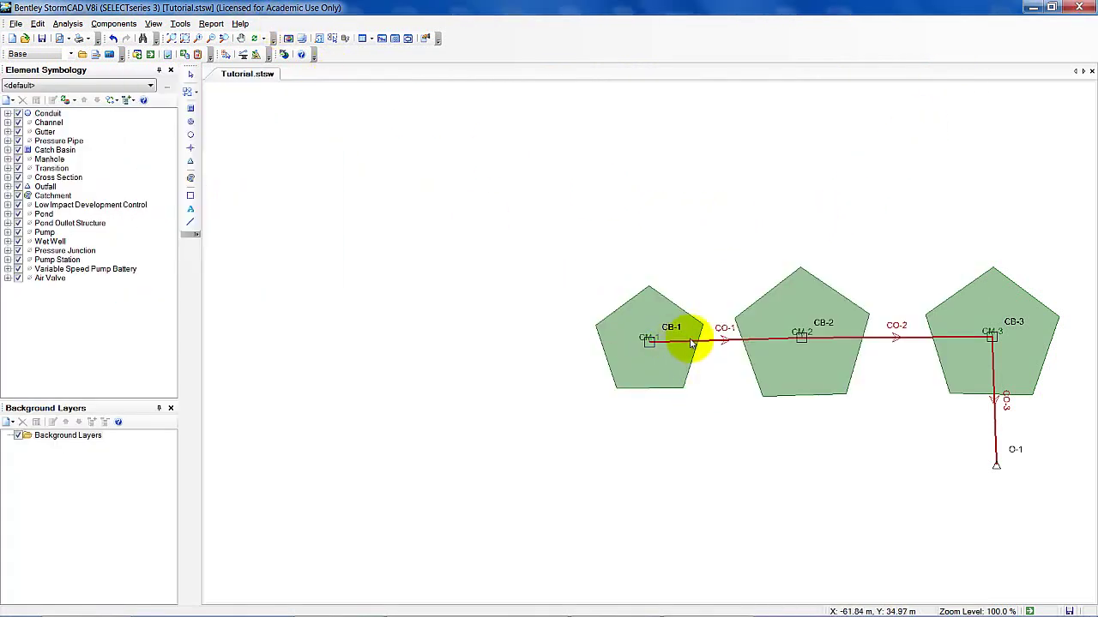
# Review the runoff inputs and results in the properties of catchment CM-1 and close them.
pyautogui.doubleClick(652, 320)
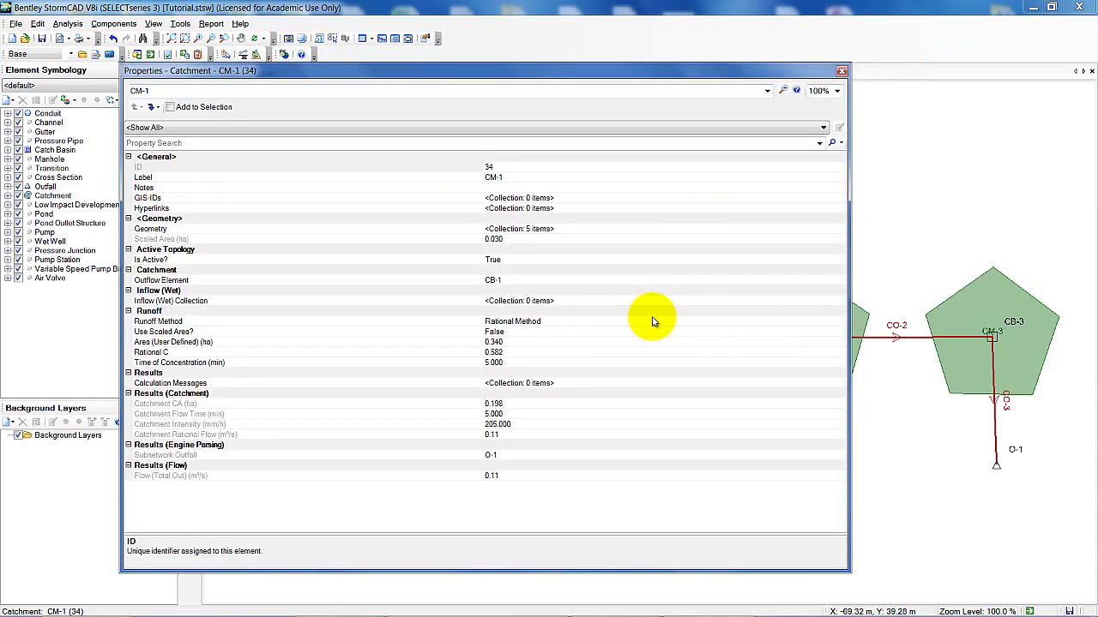
pyautogui.click(841, 70)
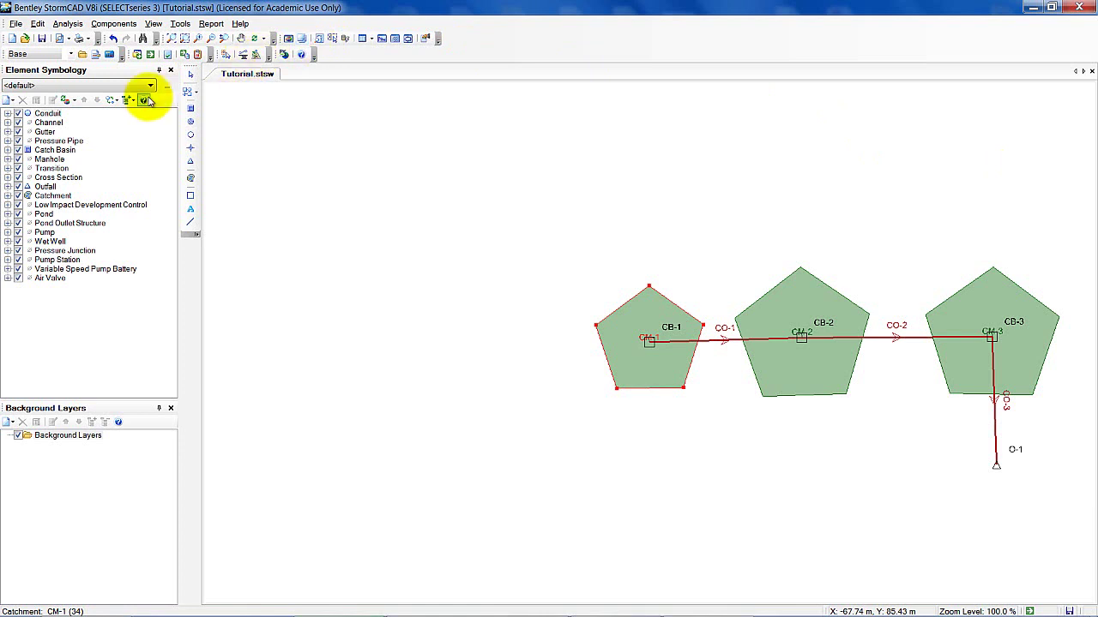
# Save a copy of the project to the Desktop as a StormCAD project file named HW06 StormCAD.
pyautogui.click(19, 27)
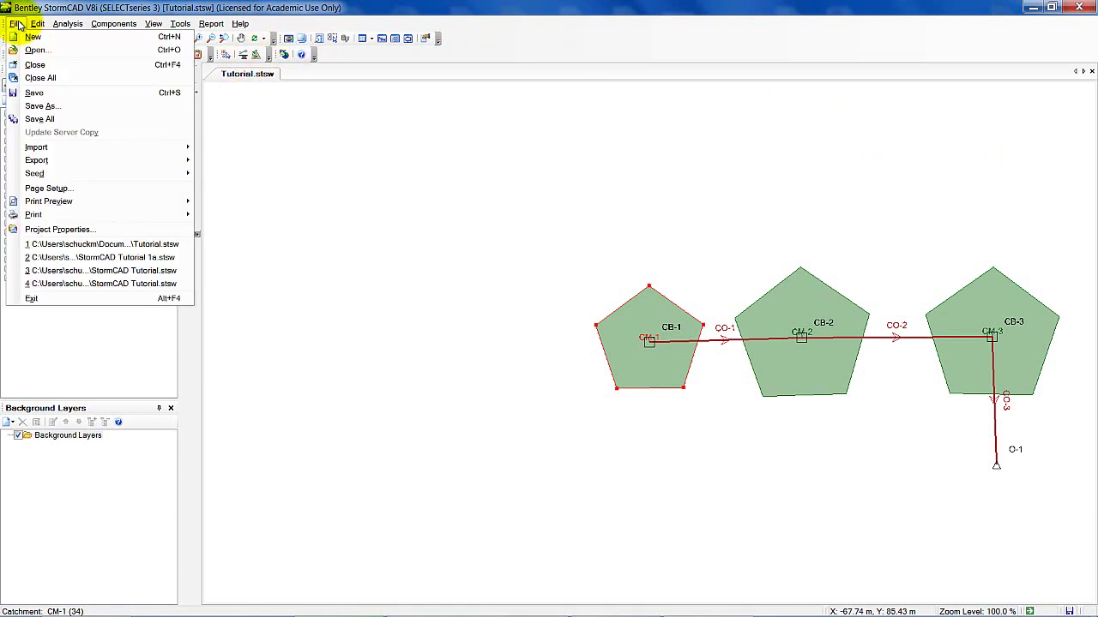
pyautogui.click(46, 108)
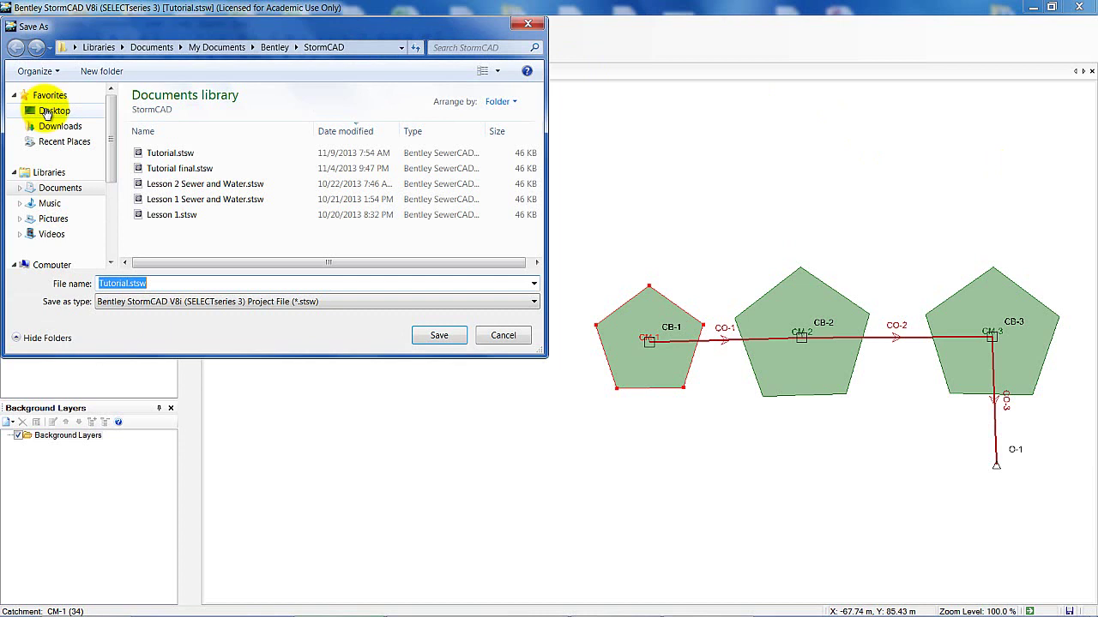
pyautogui.write('HW06 Storm')
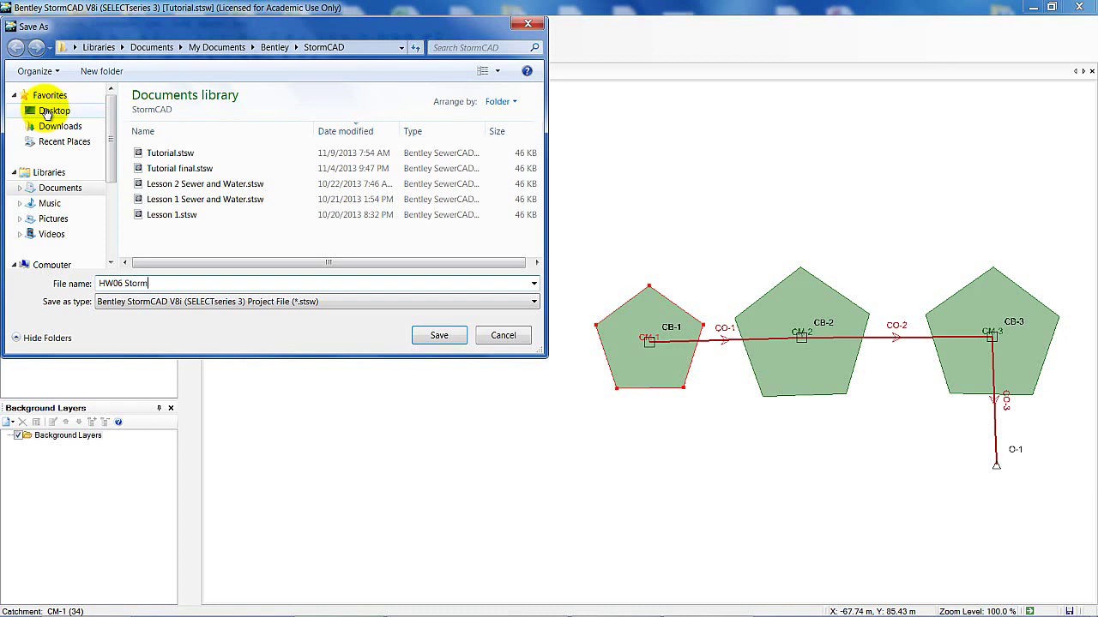
pyautogui.write('CAD')
pyautogui.click(533, 302)
pyautogui.click(533, 303)
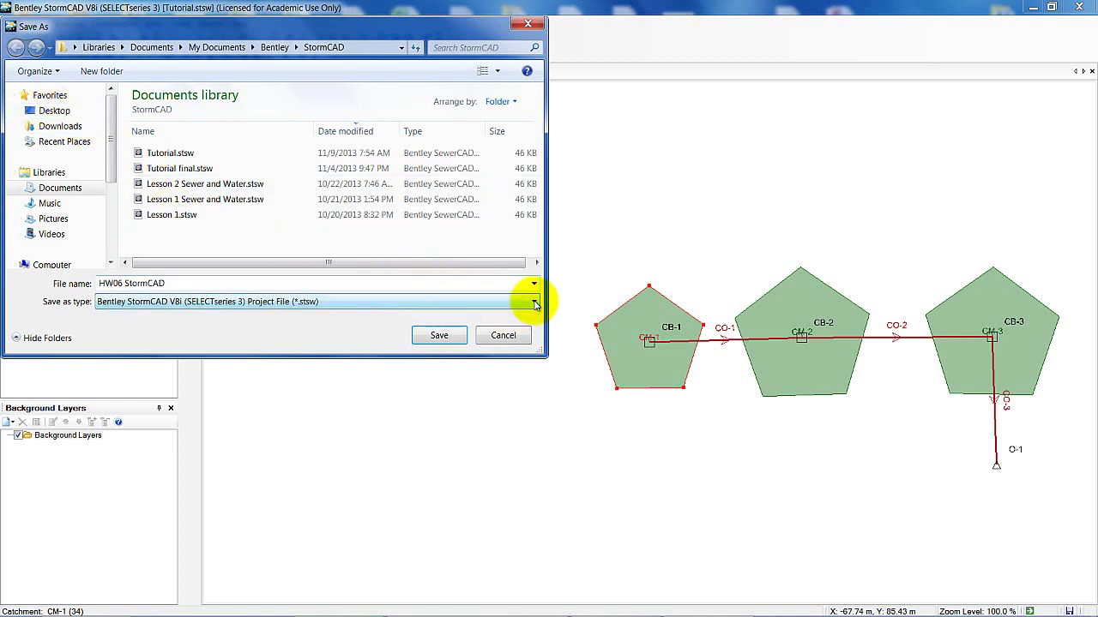
pyautogui.click(444, 335)
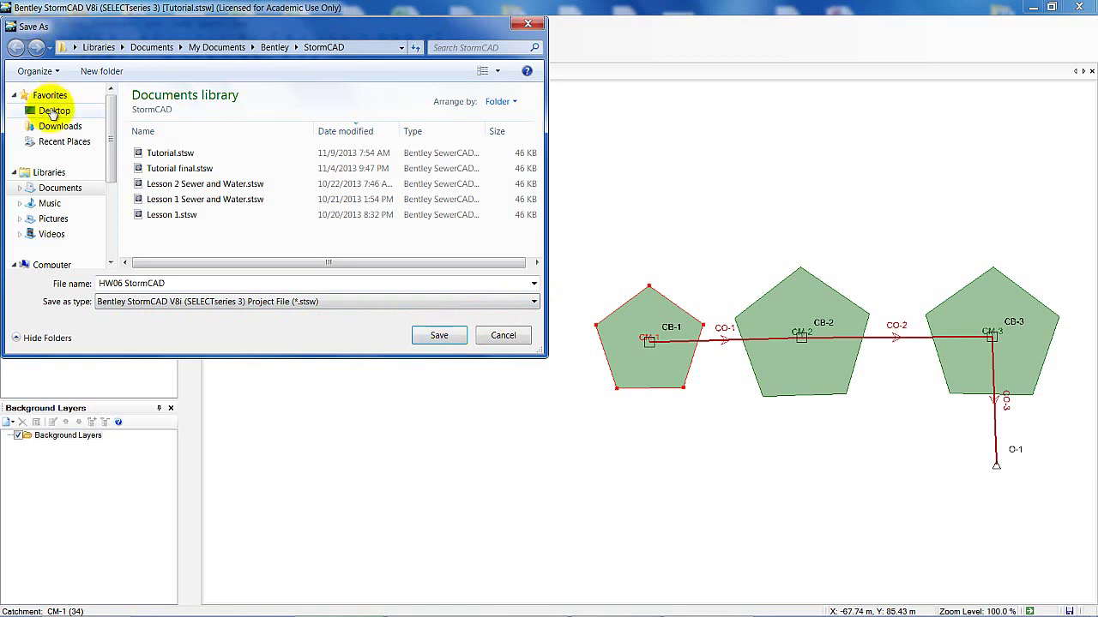
pyautogui.click(53, 111)
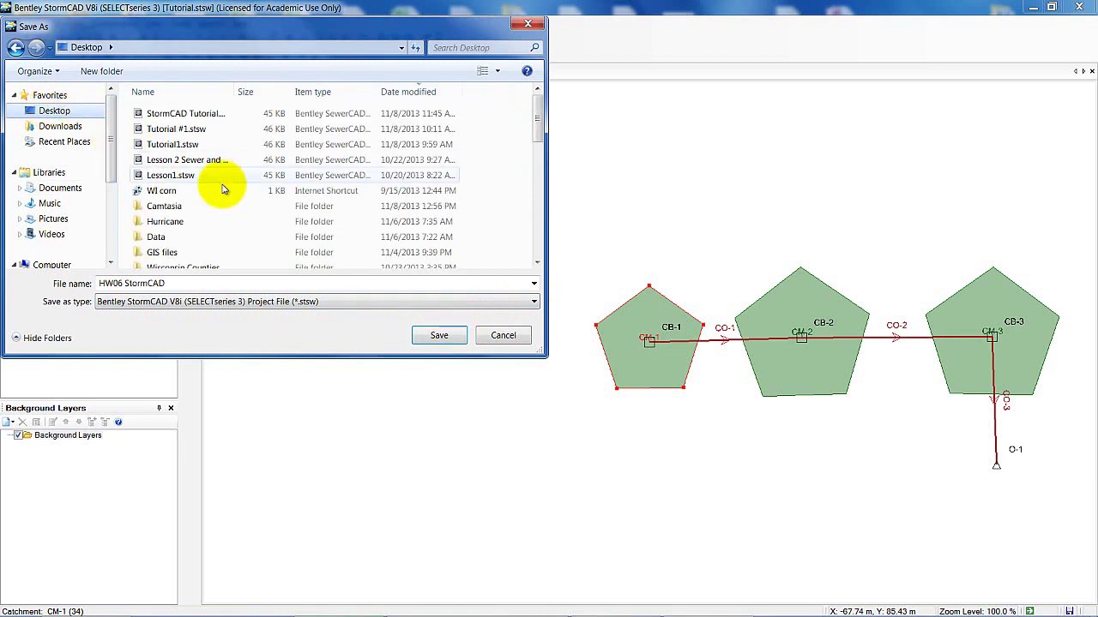
pyautogui.click(433, 337)
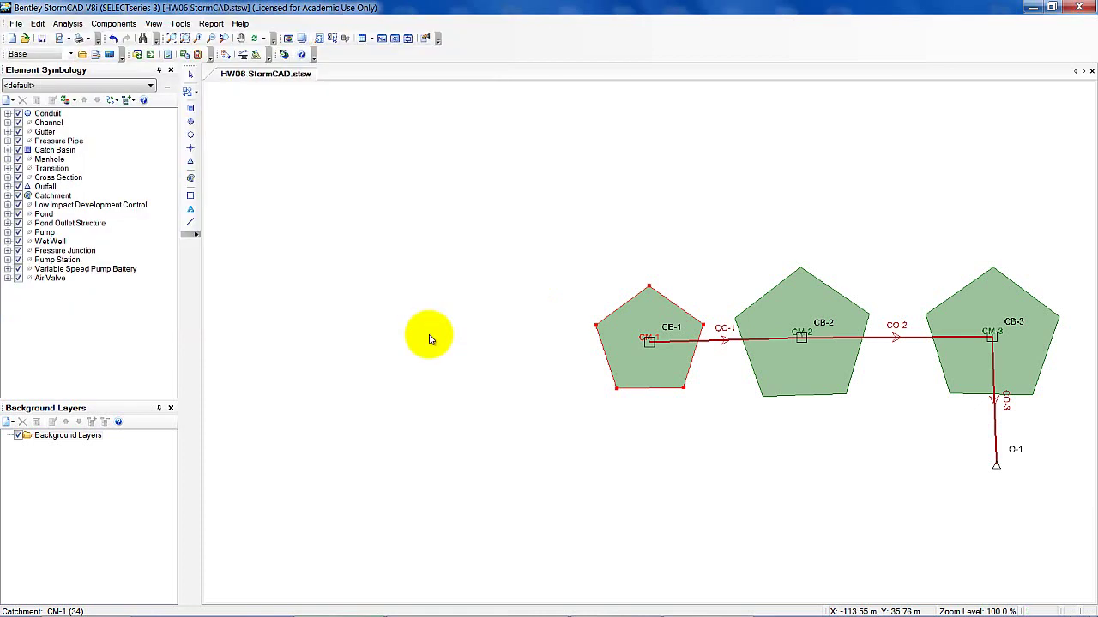